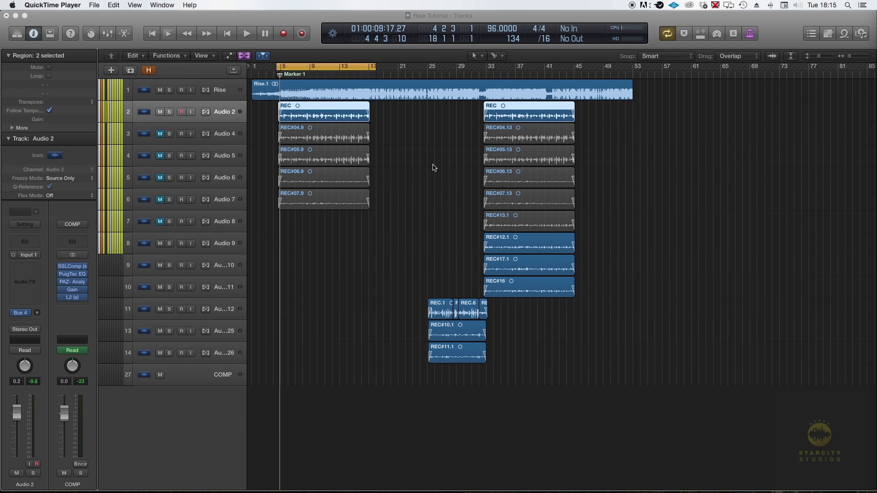
{"action": "key", "text": "cmd+Right"}
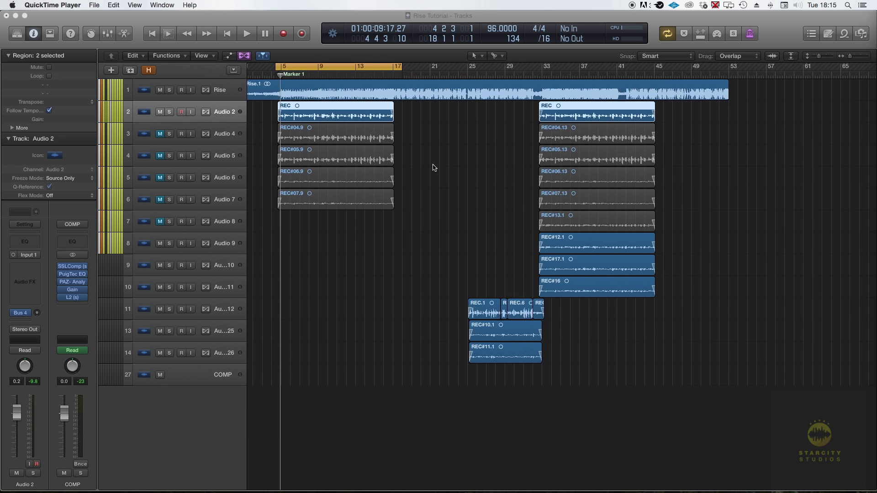
{"action": "key", "text": "cmd+Down"}
{"action": "key", "text": "super+Down"}
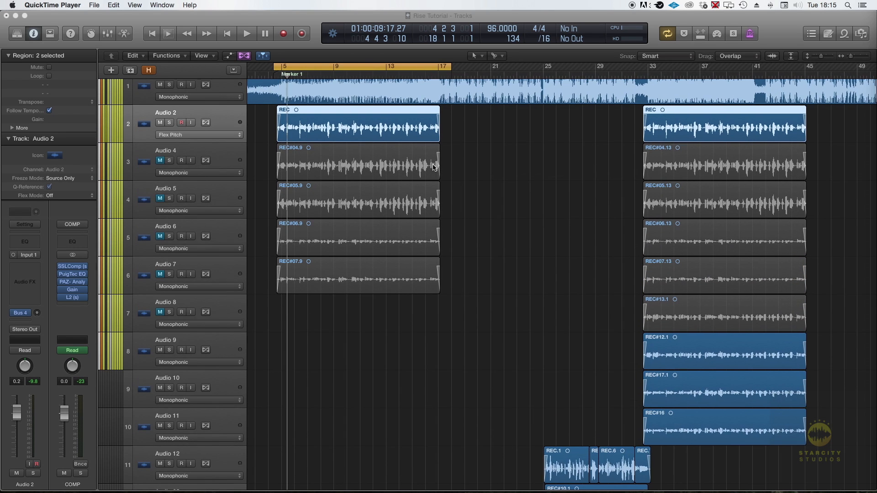
{"action": "key", "text": "super+Right"}
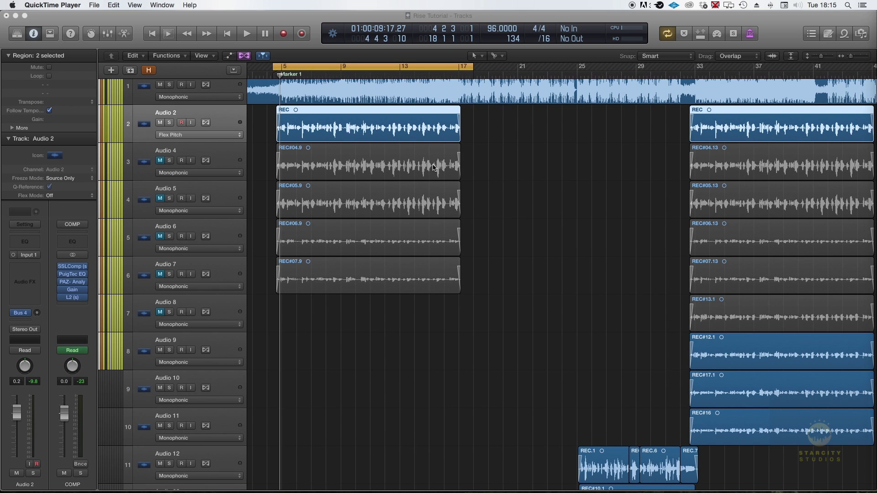
{"action": "key", "text": "super+Up"}
{"action": "key", "text": "super+Left"}
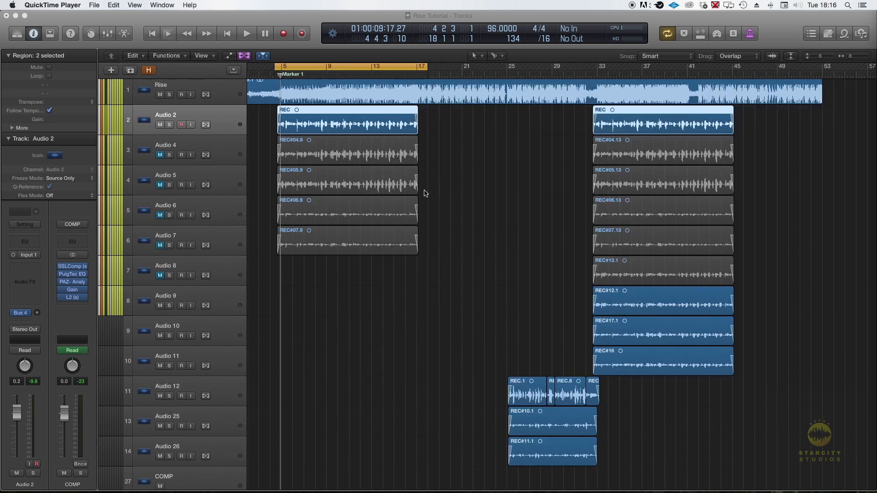
{"action": "key", "text": "super+Up"}
{"action": "key", "text": "super+Up"}
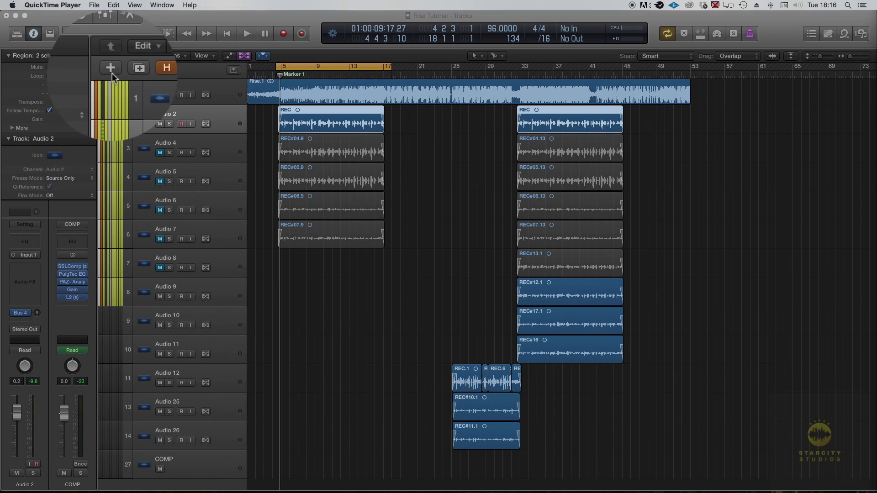
Step: Create one new audio track directly below Audio 2 and name it Melodyne
{"action": "left_click", "coordinate": [111, 70]}
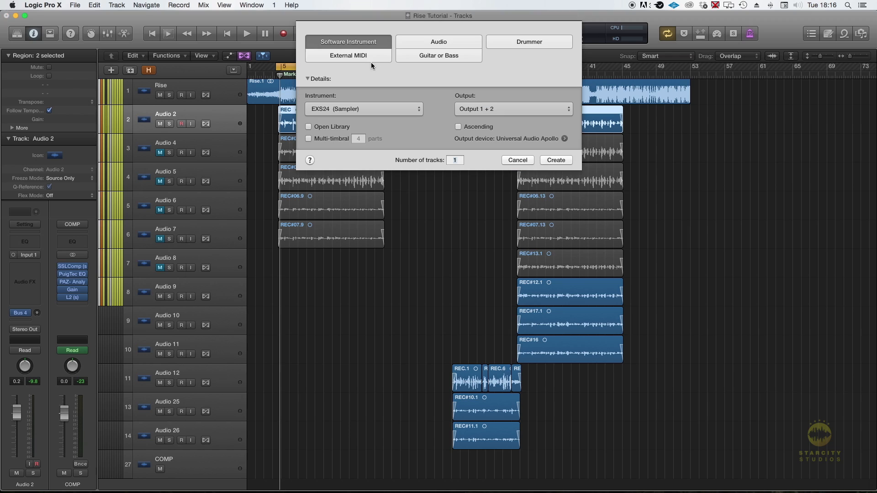
{"action": "left_click", "coordinate": [429, 45]}
{"action": "key", "text": "Return"}
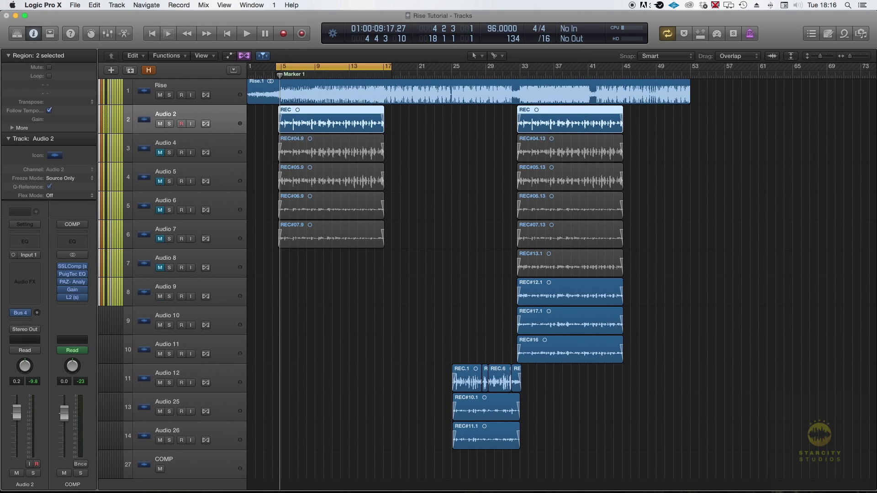
{"action": "double_click", "coordinate": [167, 142]}
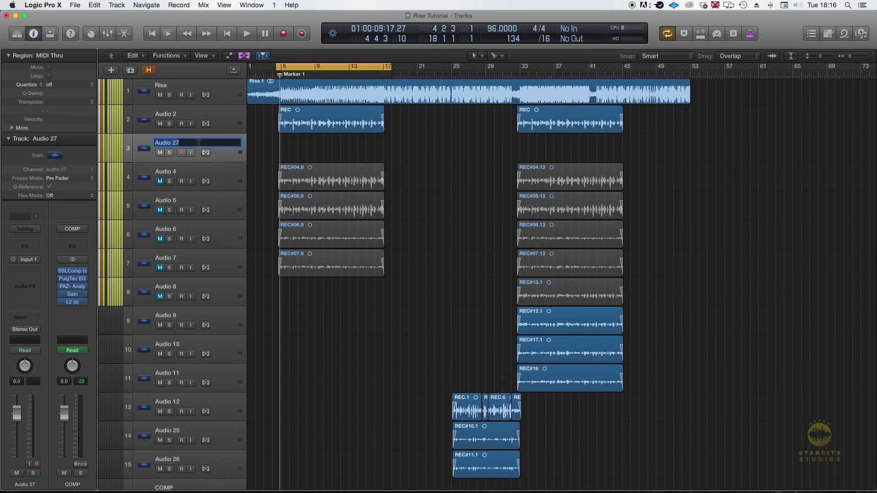
{"action": "type", "text": "Melodyne"}
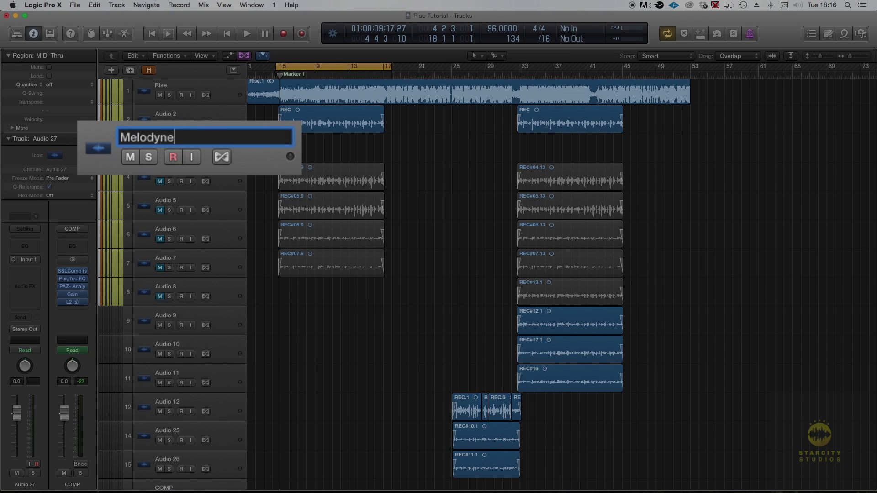
{"action": "key", "text": "Return"}
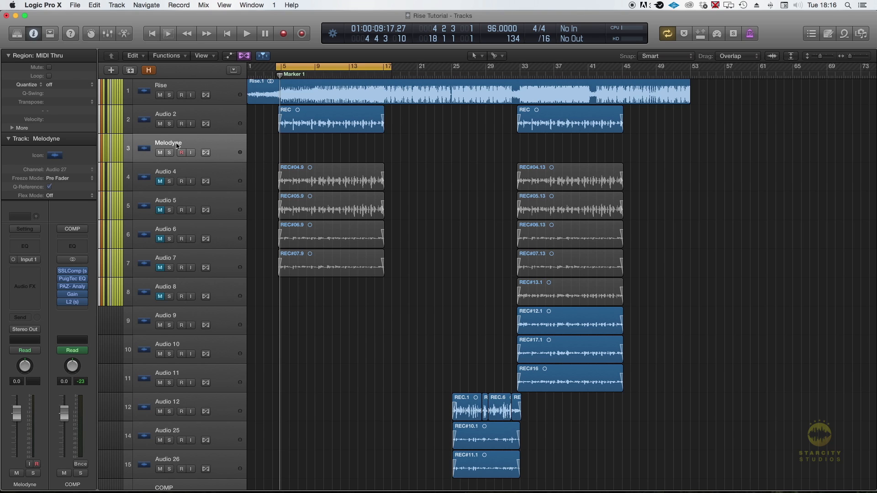
Step: Move the first REC region from Audio 2 straight down to the Melodyne track and insert the Melodyne plug-in on that track
{"action": "left_click_drag", "start_coordinate": [316, 126], "coordinate": [316, 139]}
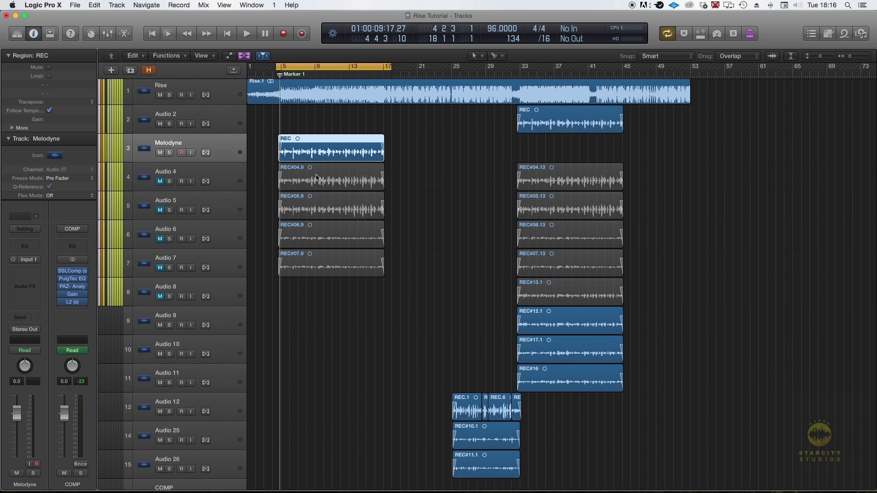
{"action": "left_click_drag", "start_coordinate": [335, 156], "coordinate": [310, 142]}
{"action": "left_click", "coordinate": [25, 272]}
{"action": "mouse_move", "coordinate": [38, 412]}
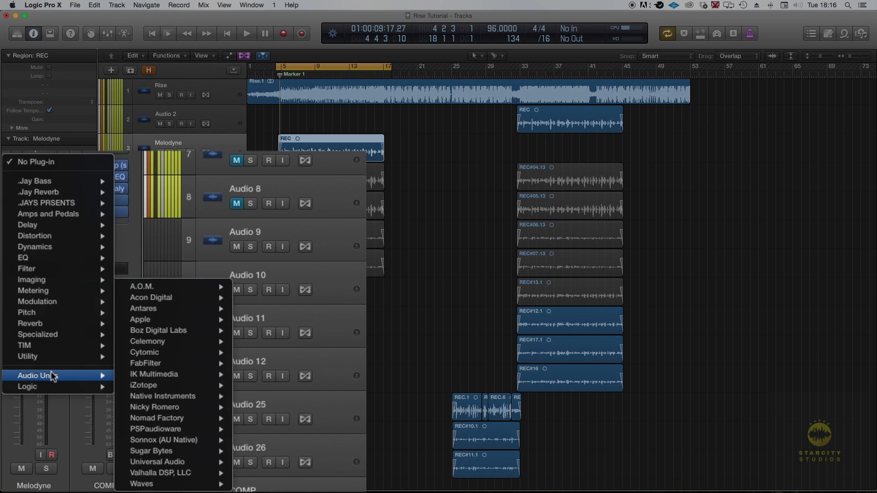
{"action": "mouse_move", "coordinate": [197, 319]}
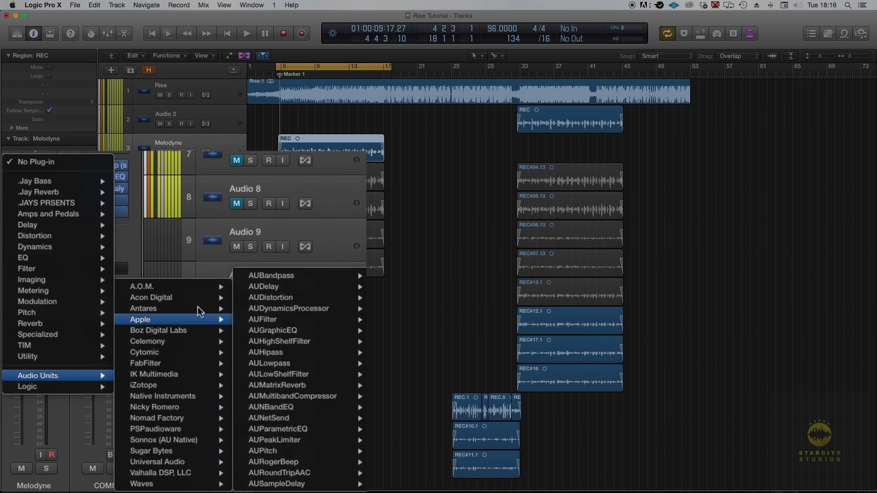
{"action": "mouse_move", "coordinate": [204, 345]}
{"action": "mouse_move", "coordinate": [315, 342]}
{"action": "left_click", "coordinate": [342, 342]}
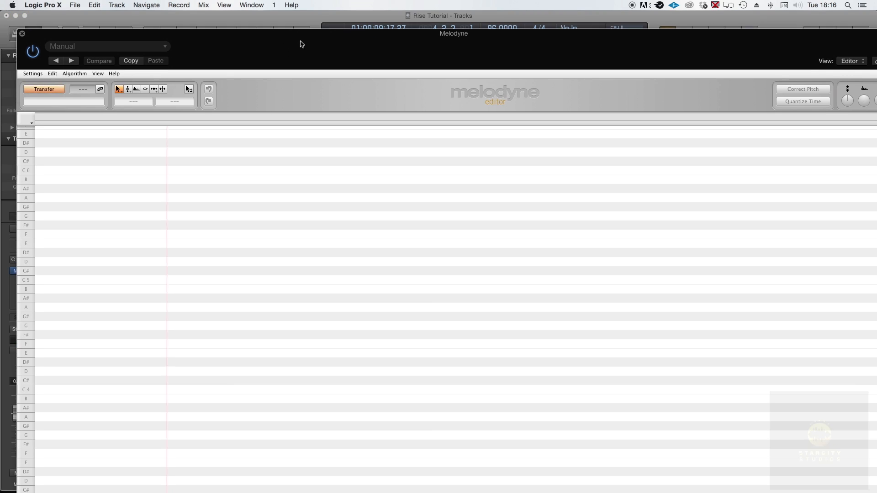
{"action": "left_click_drag", "start_coordinate": [300, 44], "coordinate": [284, 15]}
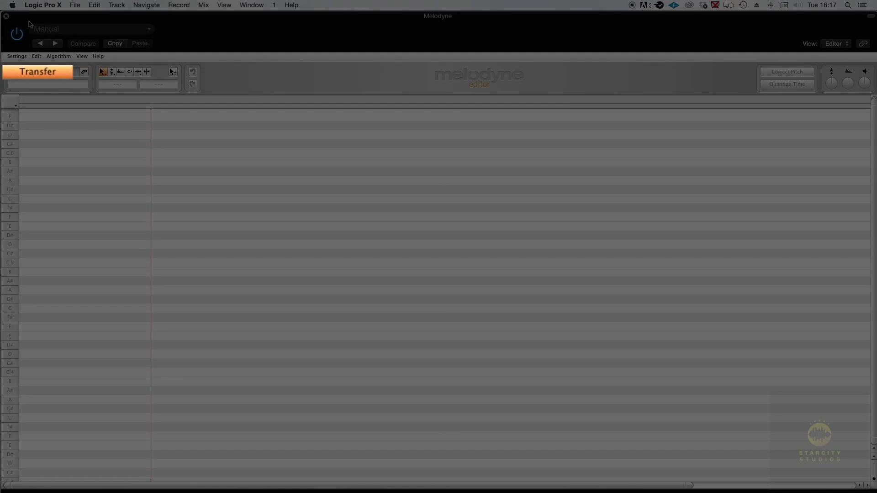
Step: Turn off the cycle range and place the playhead just before the start of the REC region on the Melodyne track
{"action": "left_click_drag", "start_coordinate": [31, 21], "coordinate": [248, 230]}
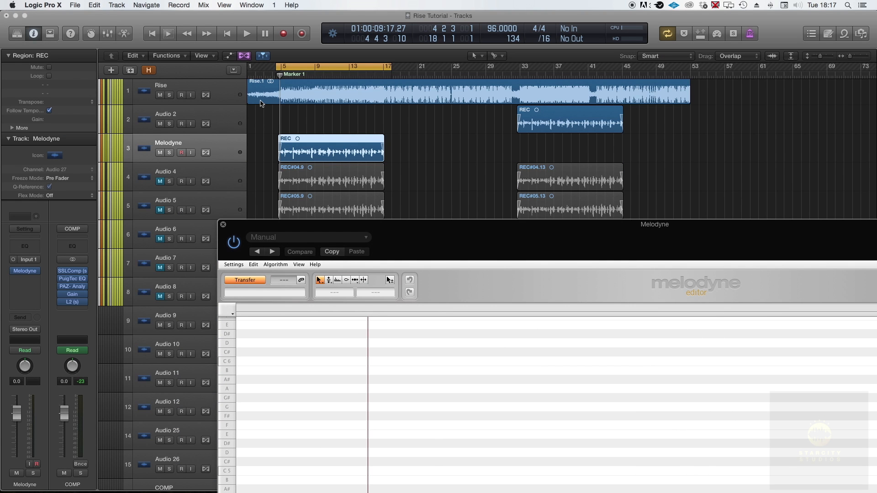
{"action": "scroll", "coordinate": [262, 102], "scroll_direction": "up", "scroll_amount": 8}
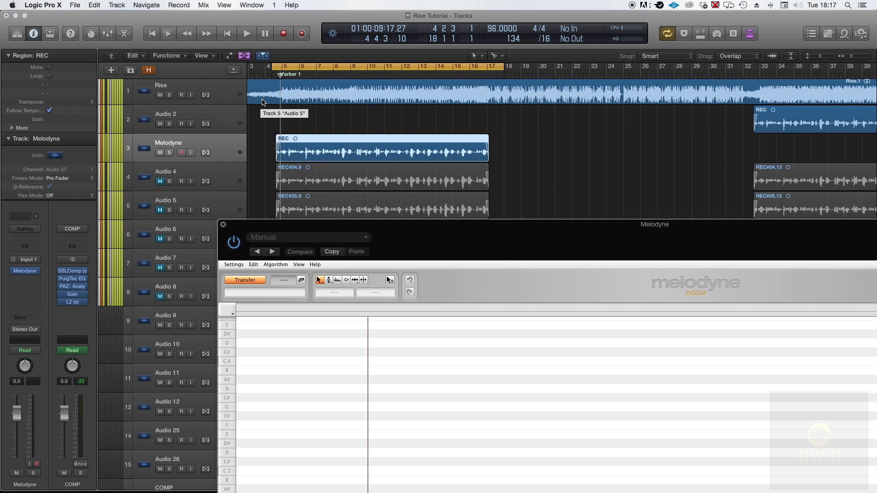
{"action": "scroll", "coordinate": [262, 103], "scroll_direction": "up", "scroll_amount": 6}
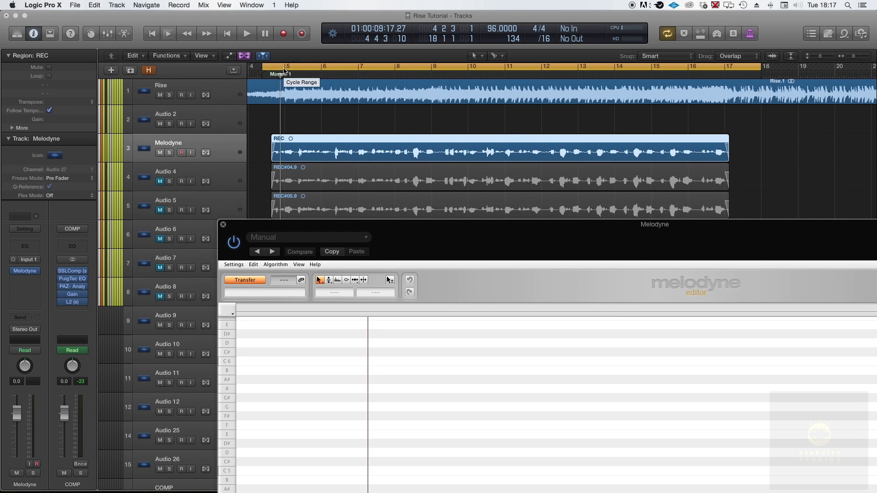
{"action": "left_click", "coordinate": [284, 70]}
{"action": "scroll", "coordinate": [284, 70], "scroll_direction": "left", "scroll_amount": 1}
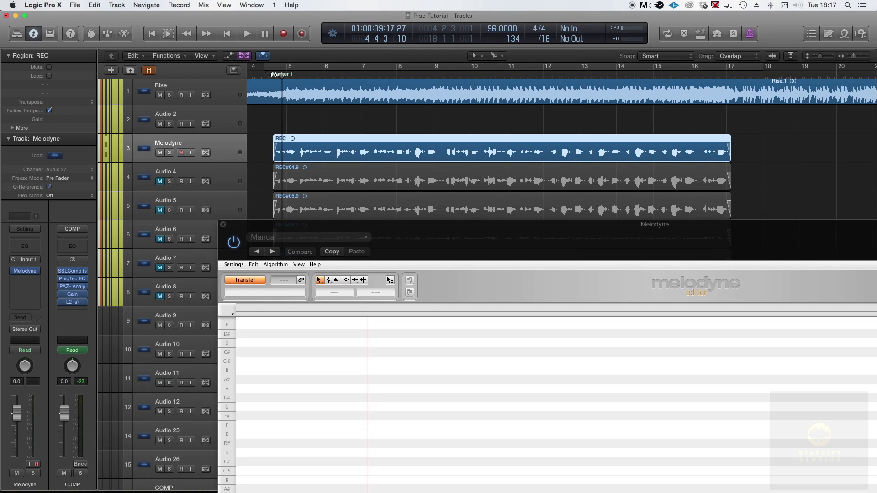
{"action": "left_click", "coordinate": [266, 74]}
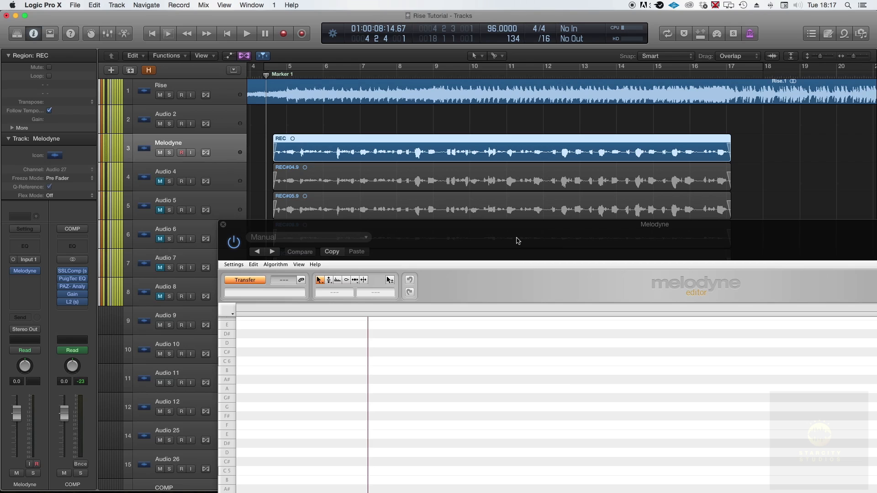
Step: Play the whole REC region through to transfer the vocal into Melodyne, and stop playback after its end
{"action": "key", "text": "space"}
{"action": "left_click_drag", "start_coordinate": [517, 241], "coordinate": [305, 2]}
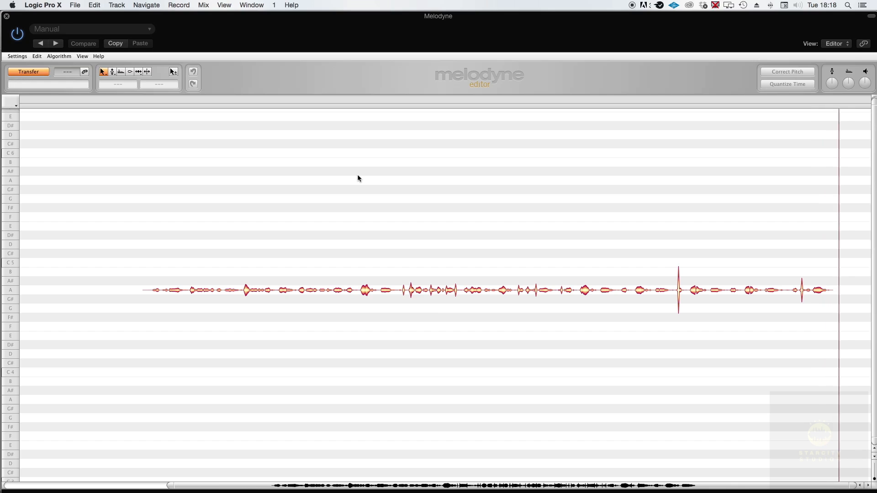
{"action": "key", "text": "space"}
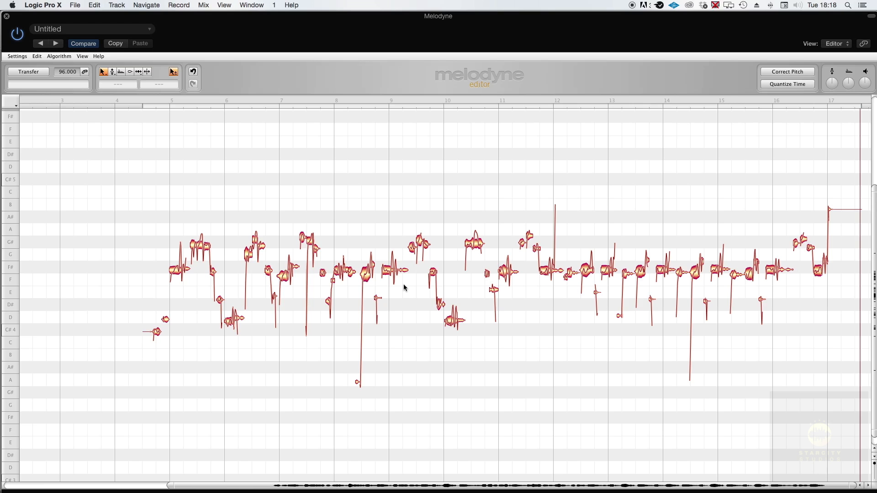
Step: Examine the transferred vocal's notes and pitch curves in the Melodyne editor, both across the whole phrase and close up around bars 6 to 8
{"action": "scroll", "coordinate": [405, 287], "scroll_direction": "down", "scroll_amount": 1}
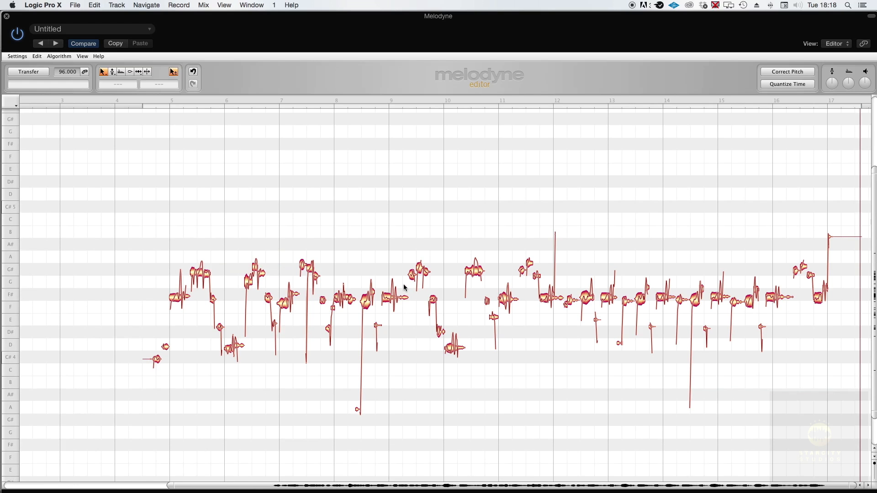
{"action": "scroll", "coordinate": [403, 287], "scroll_direction": "up", "scroll_amount": 3}
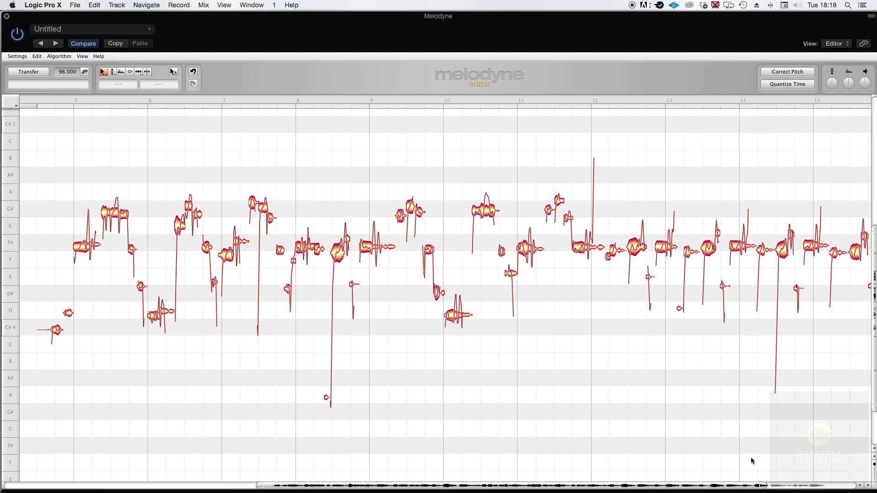
{"action": "scroll", "coordinate": [475, 378], "scroll_direction": "up", "scroll_amount": 2}
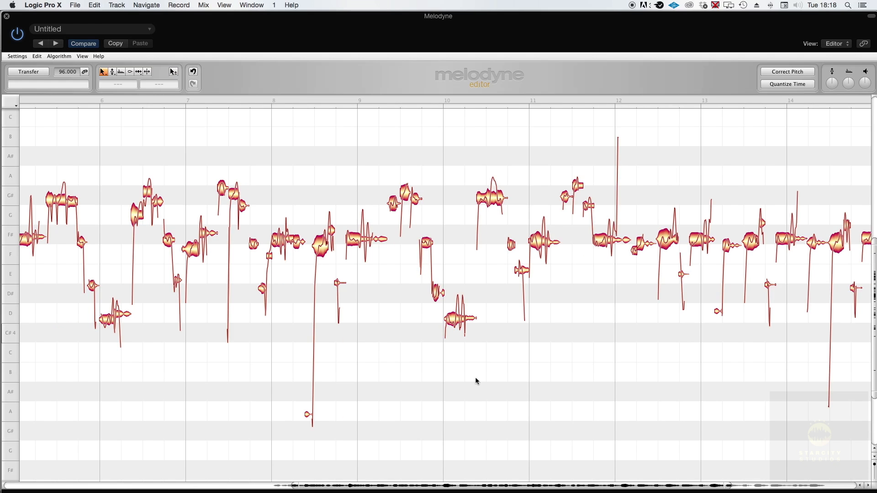
{"action": "scroll", "coordinate": [476, 379], "scroll_direction": "left", "scroll_amount": 12}
{"action": "scroll", "coordinate": [474, 376], "scroll_direction": "right", "scroll_amount": 4}
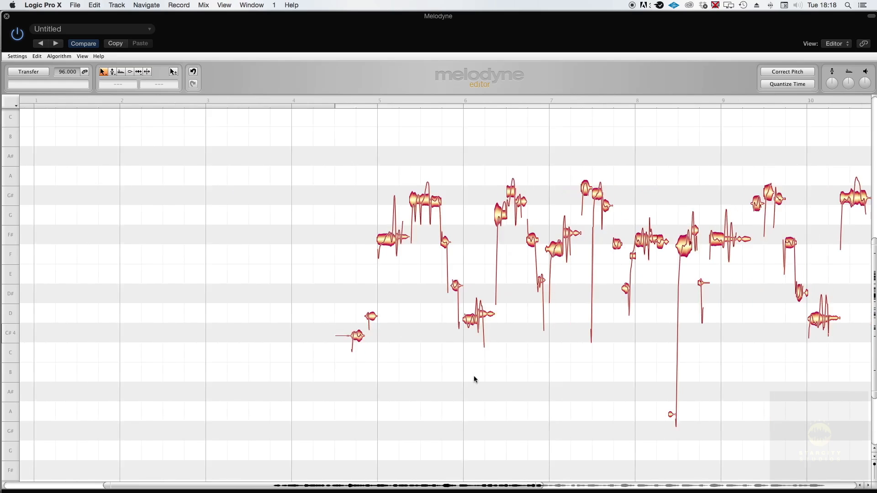
{"action": "scroll", "coordinate": [474, 379], "scroll_direction": "up", "scroll_amount": 2}
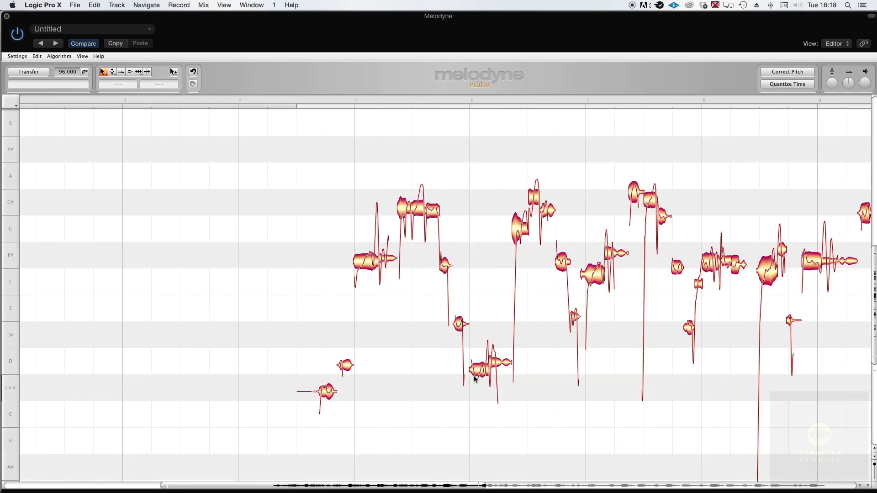
{"action": "scroll", "coordinate": [474, 378], "scroll_direction": "up", "scroll_amount": 1}
{"action": "scroll", "coordinate": [474, 379], "scroll_direction": "right", "scroll_amount": 6}
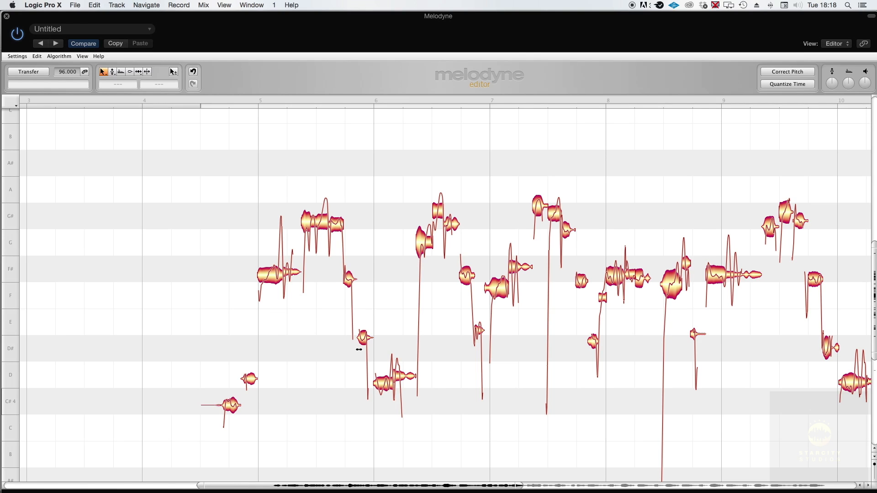
{"action": "scroll", "coordinate": [368, 339], "scroll_direction": "up", "scroll_amount": 8}
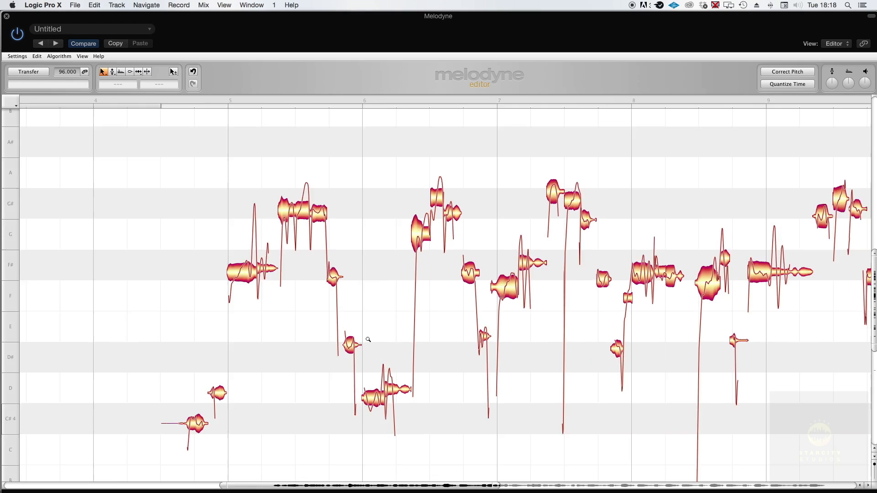
{"action": "scroll", "coordinate": [497, 242], "scroll_direction": "right", "scroll_amount": 5}
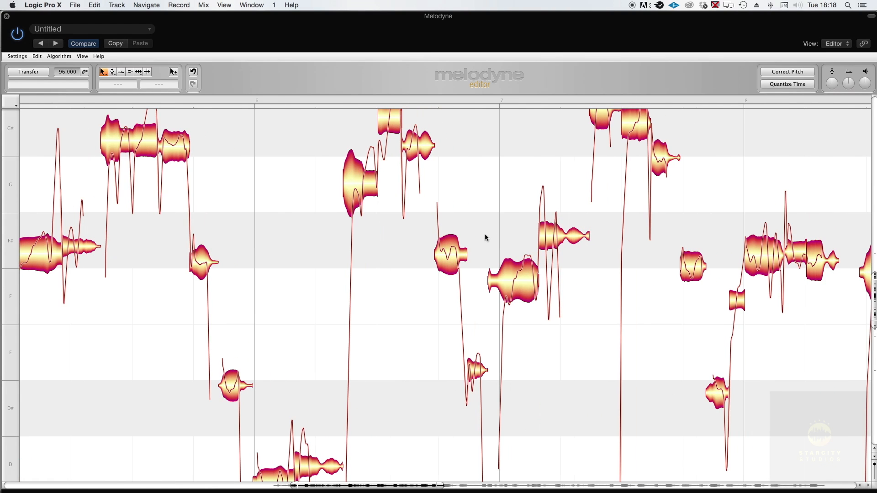
Step: Select the F#4 note shortly before bar 7 and inspect it alongside the surrounding notes, up close and in overview
{"action": "left_click", "coordinate": [446, 255]}
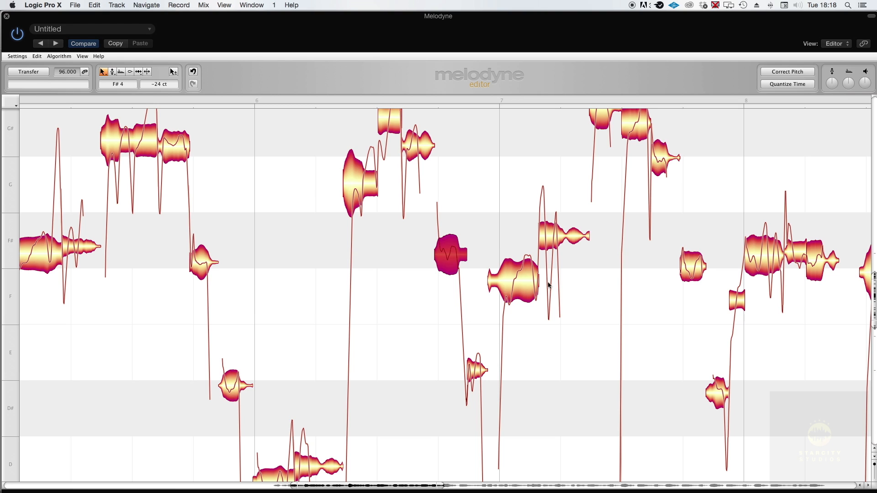
{"action": "scroll", "coordinate": [549, 286], "scroll_direction": "up", "scroll_amount": 7}
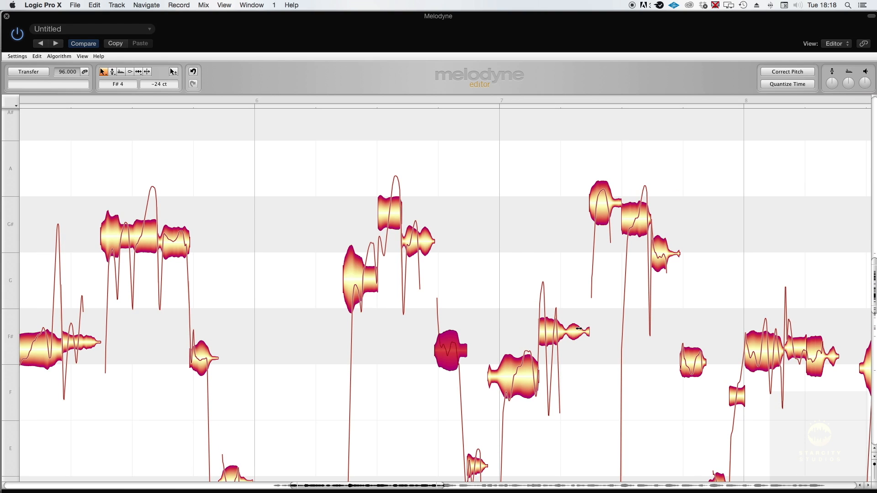
{"action": "scroll", "coordinate": [567, 322], "scroll_direction": "left", "scroll_amount": 9}
{"action": "scroll", "coordinate": [567, 322], "scroll_direction": "up", "scroll_amount": 8}
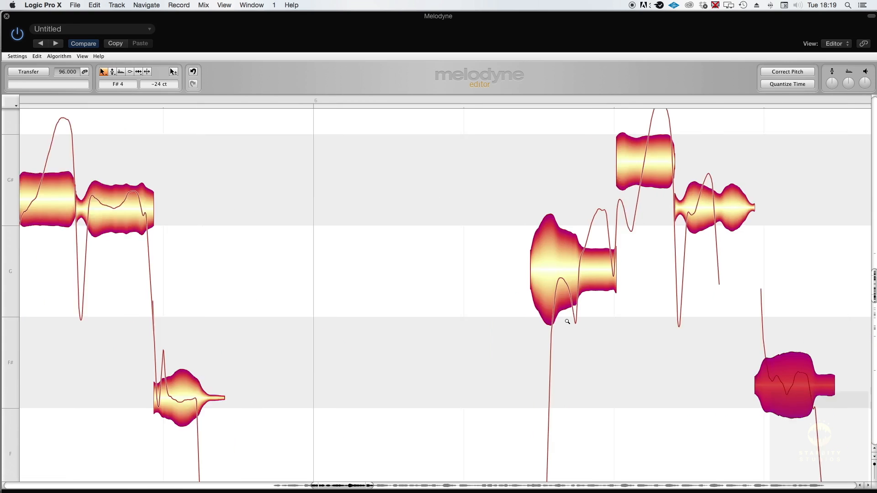
{"action": "scroll", "coordinate": [567, 321], "scroll_direction": "down", "scroll_amount": 10}
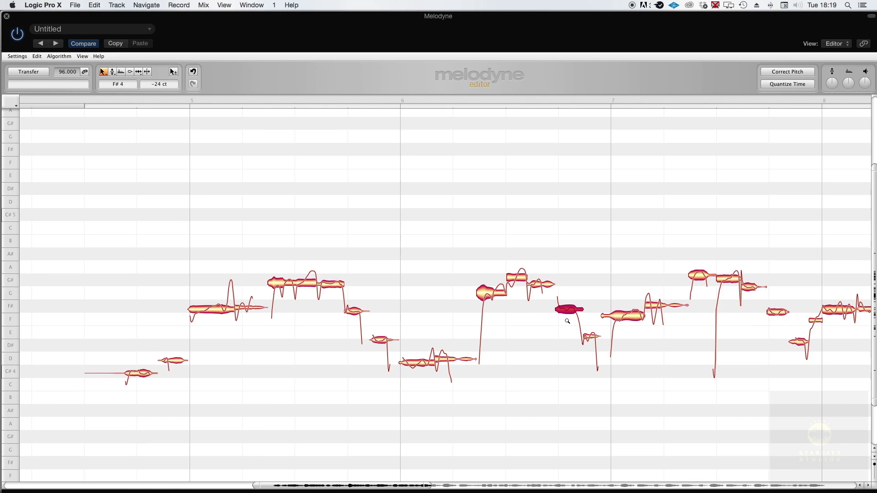
{"action": "scroll", "coordinate": [568, 321], "scroll_direction": "down", "scroll_amount": 4}
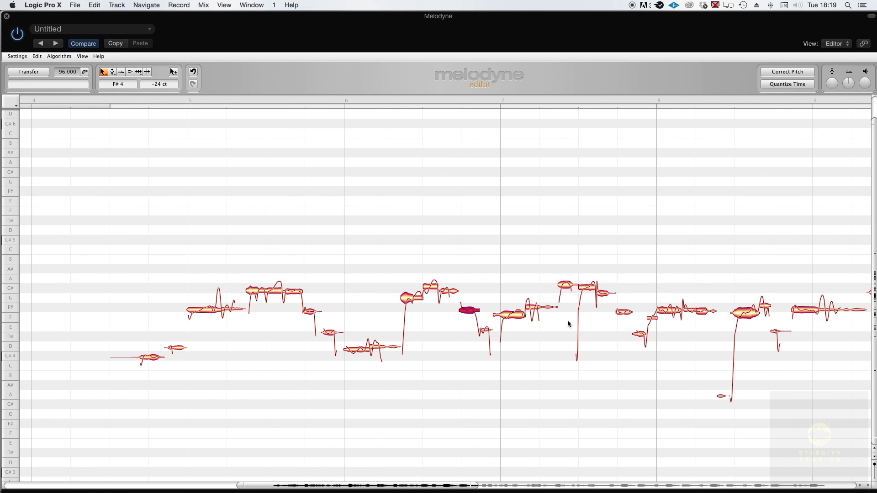
Step: Clear the note selection, look through the Melodyne editing tools and choose the Note Separation Tool
{"action": "scroll", "coordinate": [568, 323], "scroll_direction": "right", "scroll_amount": 12}
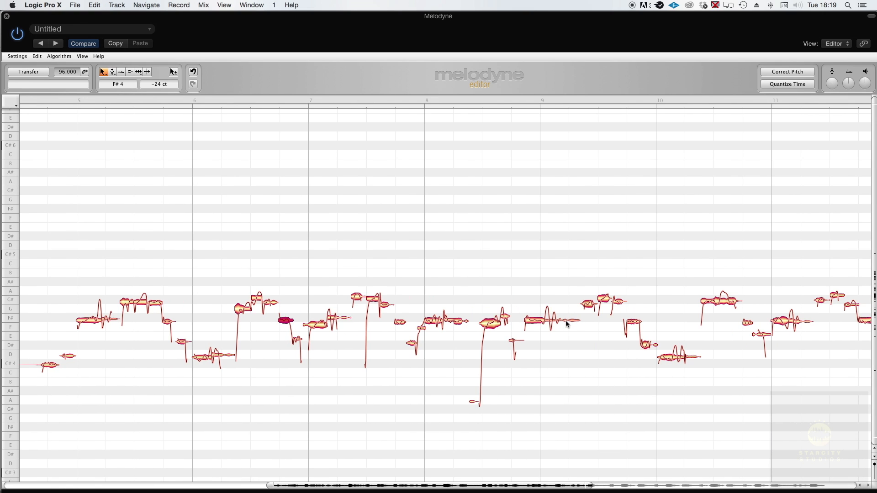
{"action": "scroll", "coordinate": [567, 323], "scroll_direction": "left", "scroll_amount": 7}
{"action": "left_click", "coordinate": [530, 233]}
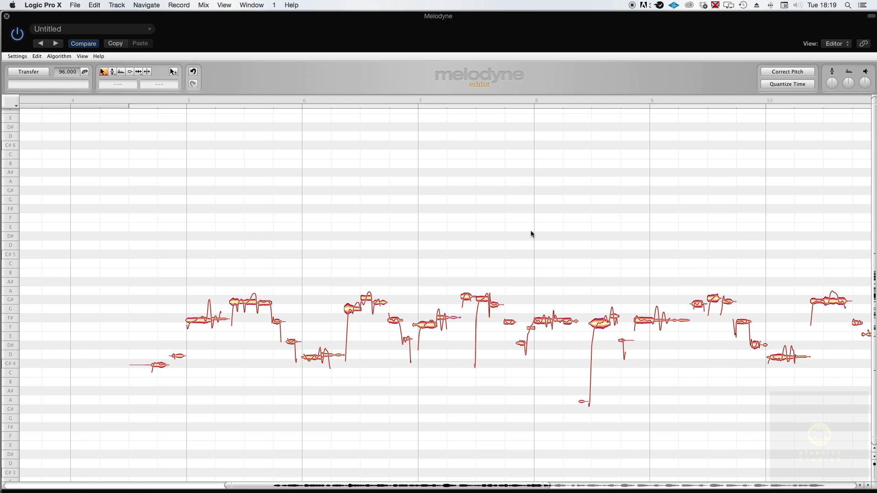
{"action": "right_click", "coordinate": [479, 187]}
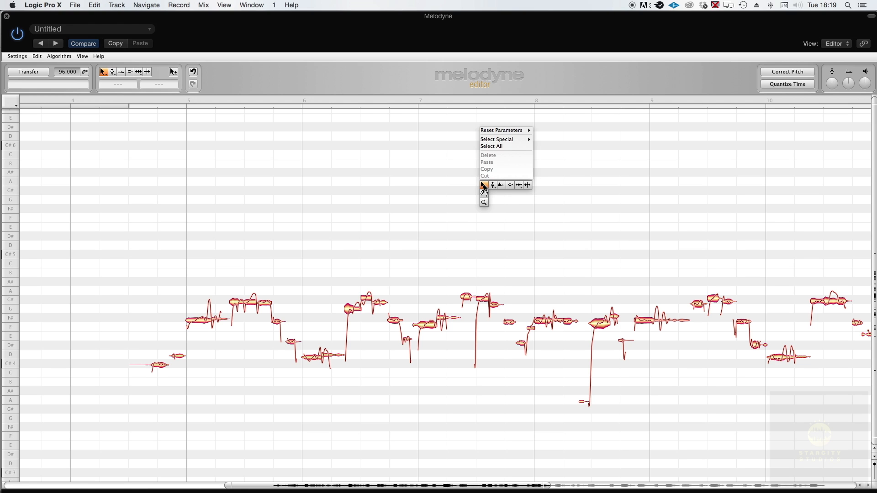
{"action": "left_click", "coordinate": [406, 186]}
{"action": "right_click", "coordinate": [405, 186]}
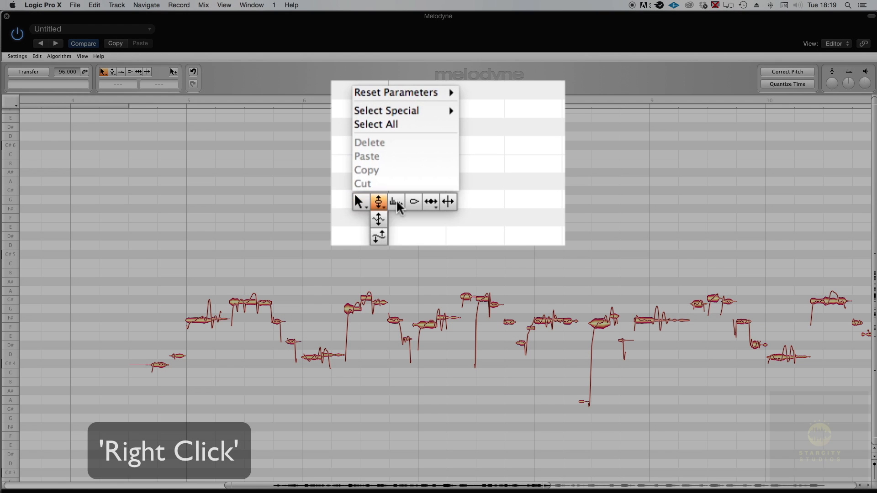
{"action": "left_click", "coordinate": [368, 201]}
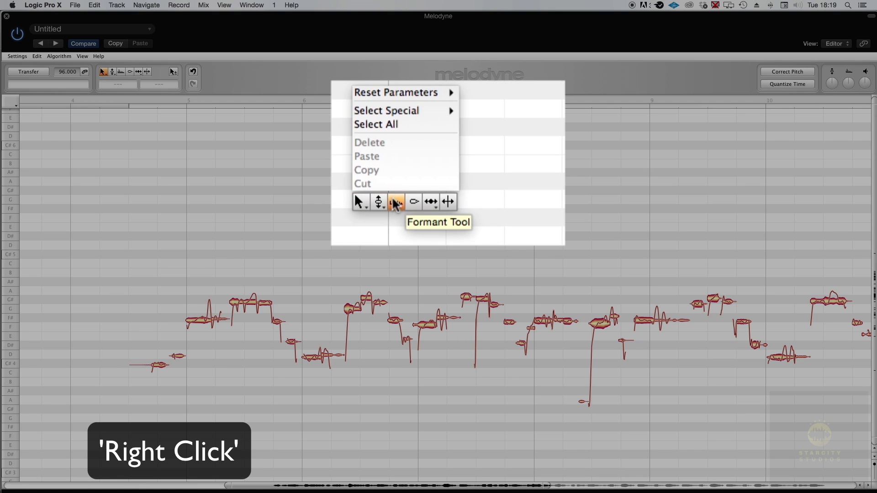
{"action": "mouse_move", "coordinate": [431, 198]}
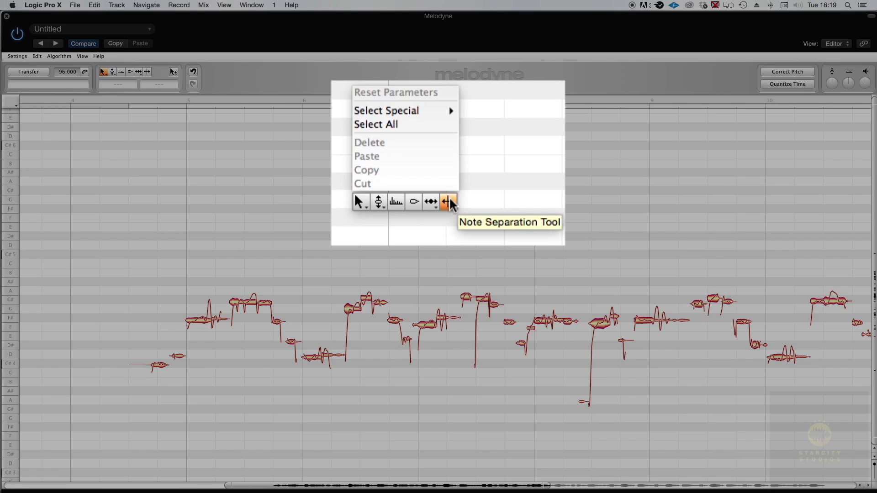
{"action": "left_click", "coordinate": [450, 203]}
Step: Select all notes and set Correct Pitch Center to 50 %, trying 100 % on the way
{"action": "left_click", "coordinate": [421, 128]}
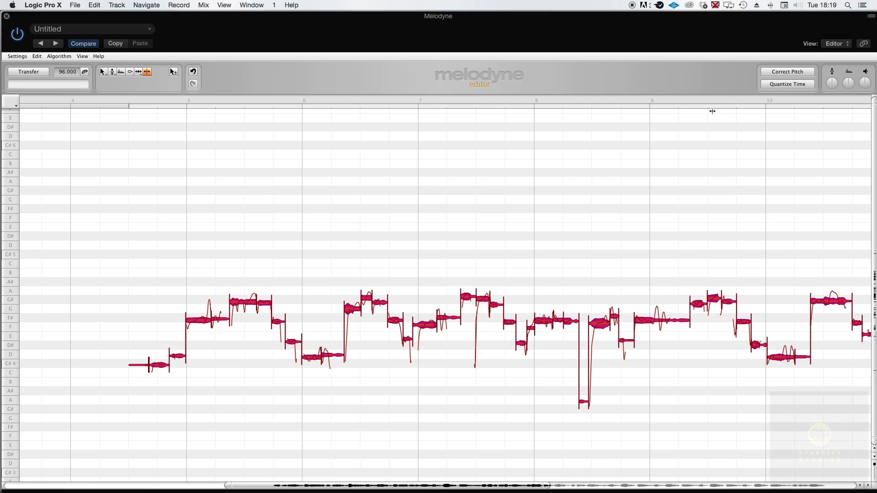
{"action": "left_click", "coordinate": [766, 72]}
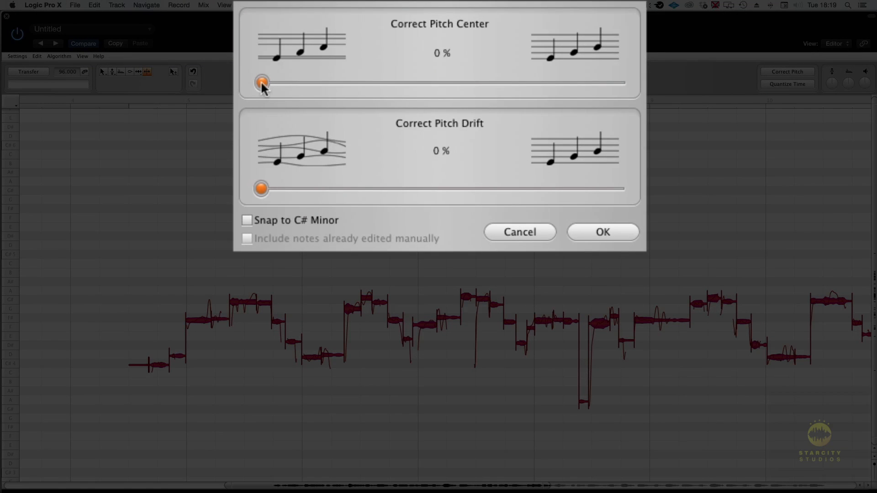
{"action": "left_click_drag", "start_coordinate": [262, 83], "coordinate": [623, 87]}
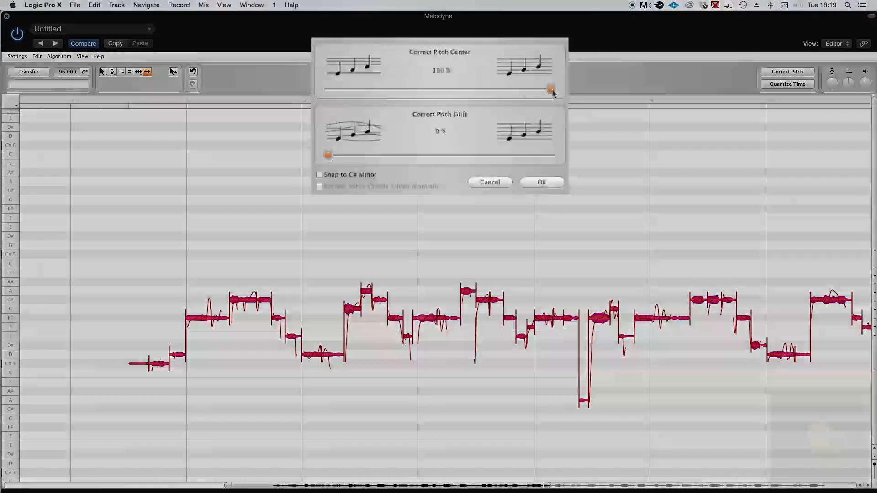
{"action": "left_click_drag", "start_coordinate": [531, 95], "coordinate": [517, 95]}
{"action": "left_click_drag", "start_coordinate": [591, 86], "coordinate": [444, 95]}
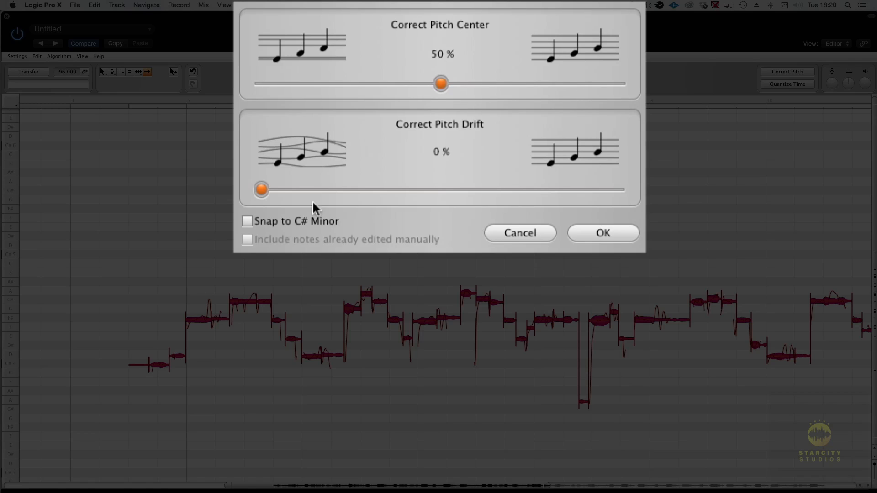
Step: Set Correct Pitch Drift to 50 % and apply the pitch correction to the selected notes
{"action": "left_click_drag", "start_coordinate": [262, 190], "coordinate": [440, 189]}
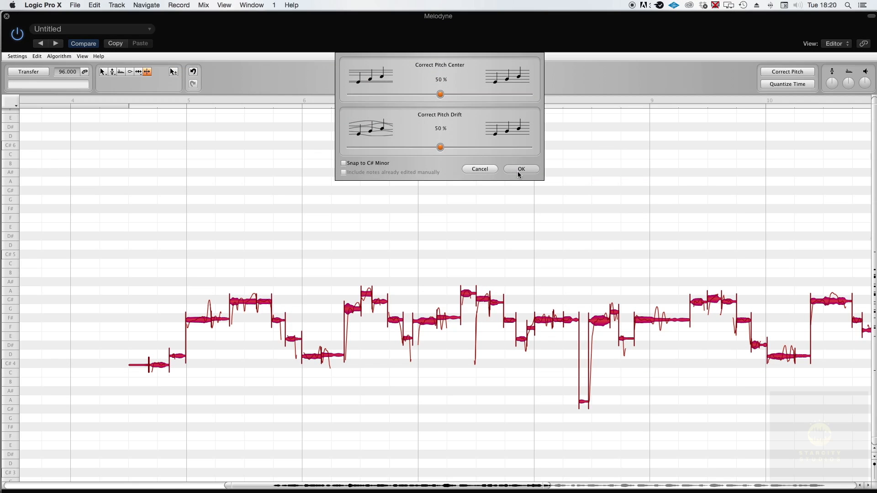
{"action": "left_click", "coordinate": [520, 170]}
{"action": "left_click", "coordinate": [518, 171]}
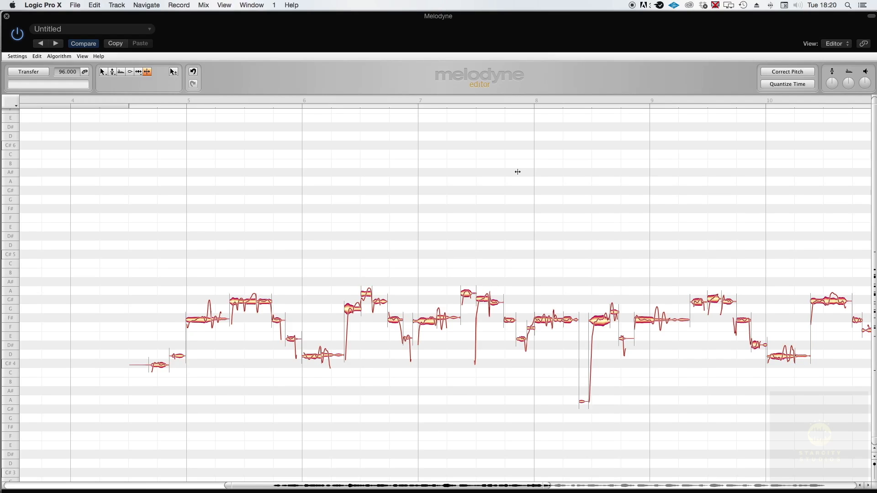
Step: Switch from the Note Separation Tool to the Main Tool for editing the notes from bar 5 onward
{"action": "scroll", "coordinate": [517, 172], "scroll_direction": "up", "scroll_amount": 5}
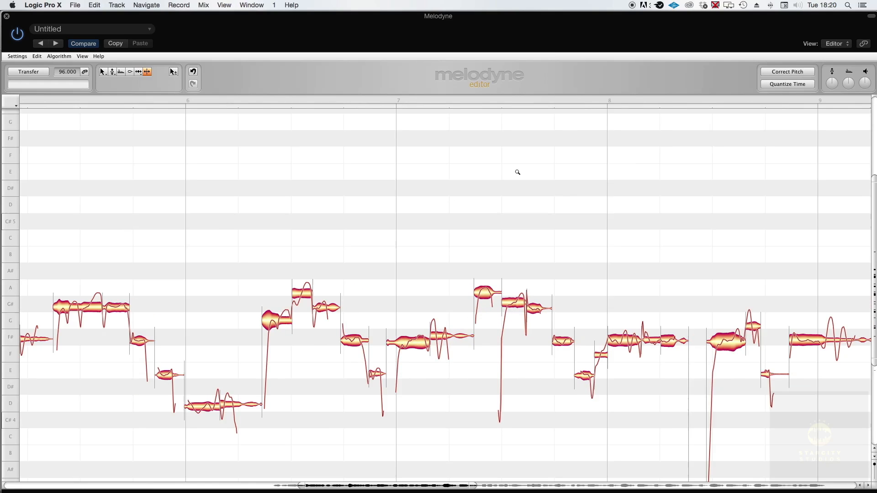
{"action": "scroll", "coordinate": [518, 172], "scroll_direction": "left", "scroll_amount": 8}
{"action": "scroll", "coordinate": [518, 172], "scroll_direction": "left", "scroll_amount": 8}
{"action": "scroll", "coordinate": [518, 172], "scroll_direction": "down", "scroll_amount": 8}
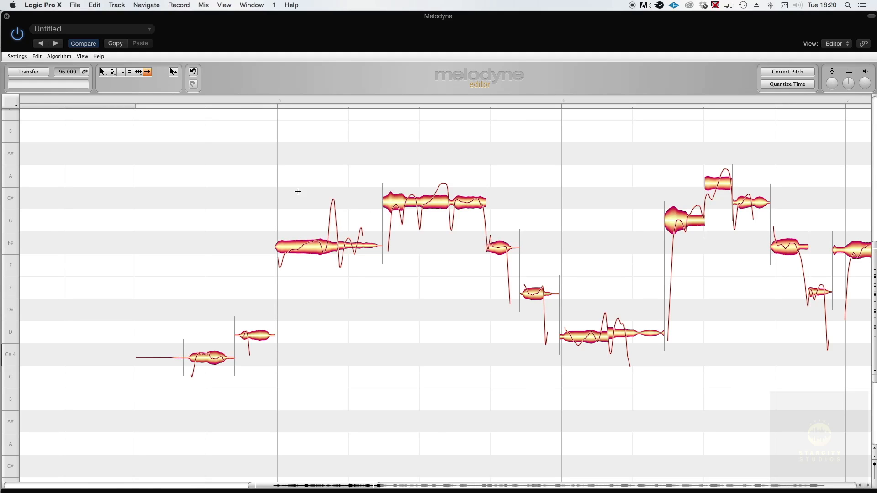
{"action": "right_click", "coordinate": [318, 191]}
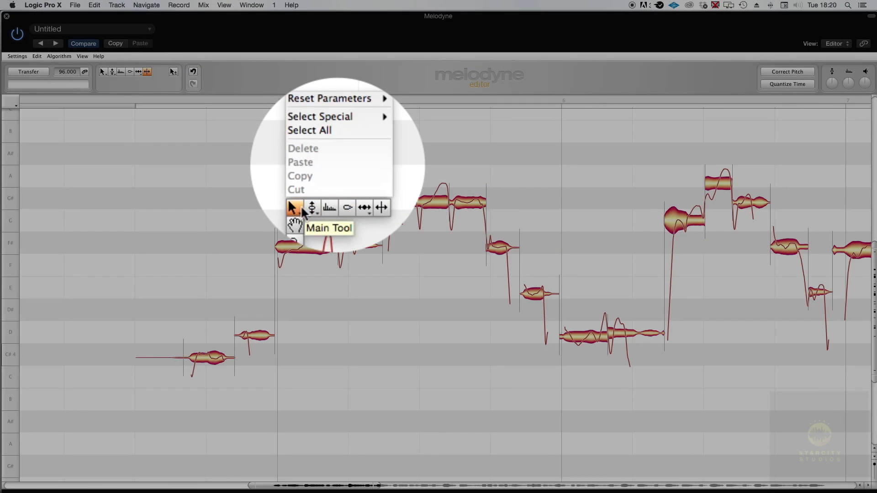
{"action": "left_click", "coordinate": [319, 185]}
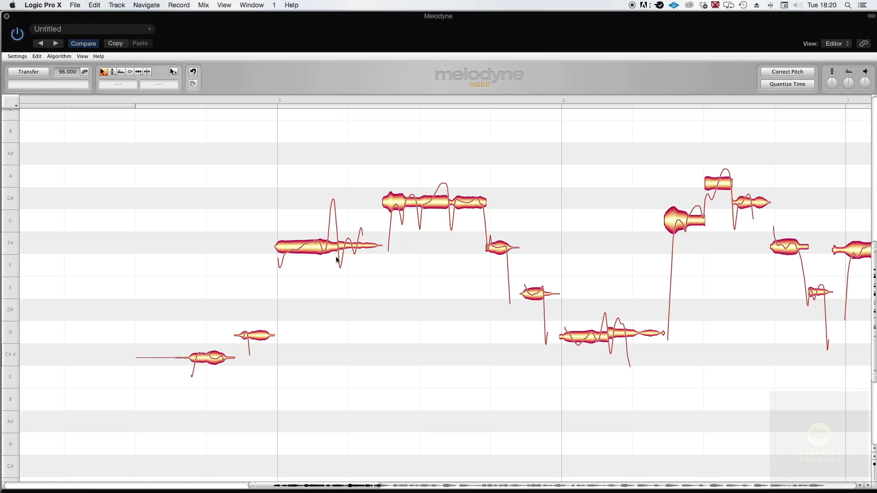
Step: Shift the long F#4 note at bar 5 up to G4 and back to F#4, and fine-tune it to 0 ct
{"action": "mouse_move", "coordinate": [316, 249]}
{"action": "left_mouse_down"}
{"action": "mouse_move", "coordinate": [316, 227]}
{"action": "mouse_move", "coordinate": [314, 246]}
{"action": "left_mouse_up"}
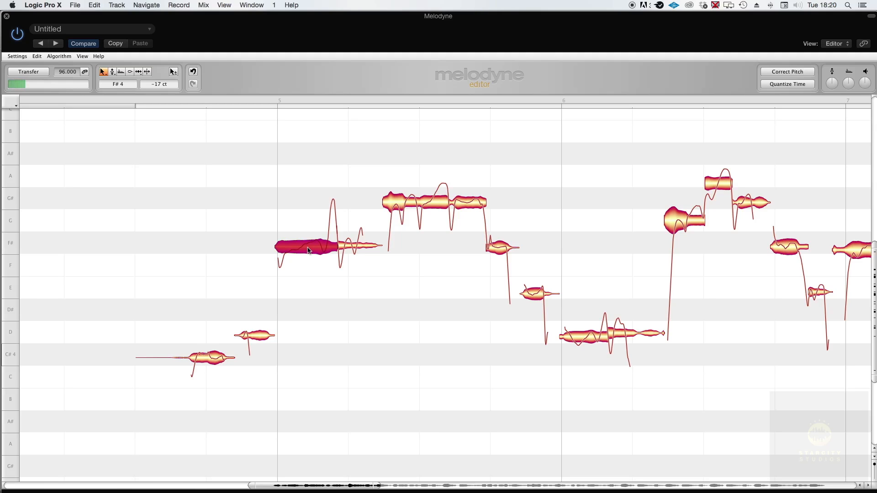
{"action": "left_click_drag", "start_coordinate": [308, 250], "coordinate": [310, 227]}
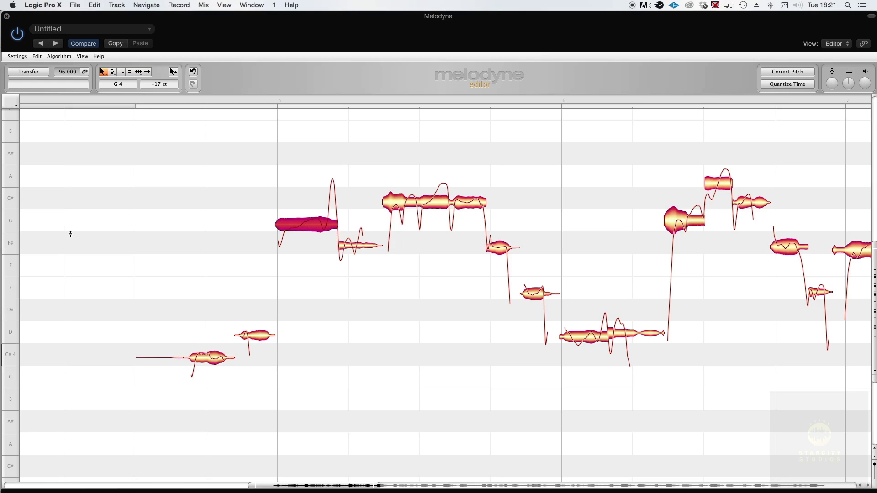
{"action": "left_click_drag", "start_coordinate": [311, 229], "coordinate": [305, 249]}
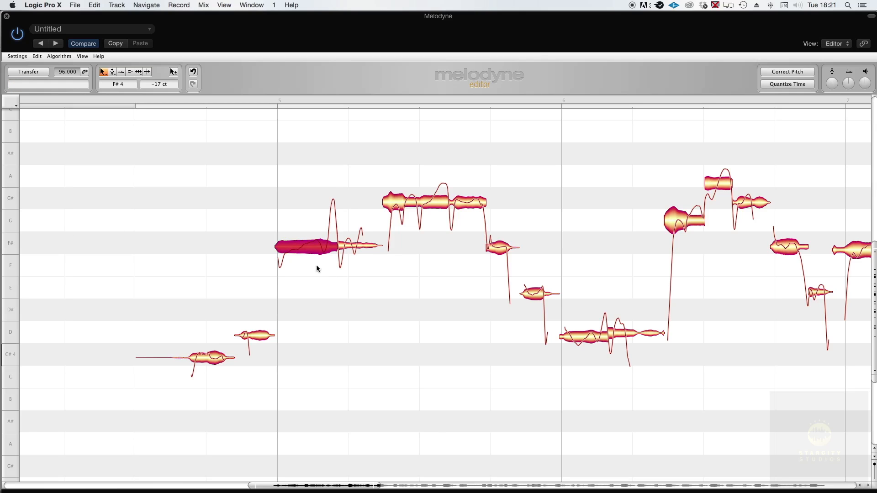
{"action": "left_click_drag", "start_coordinate": [306, 250], "coordinate": [307, 246]}
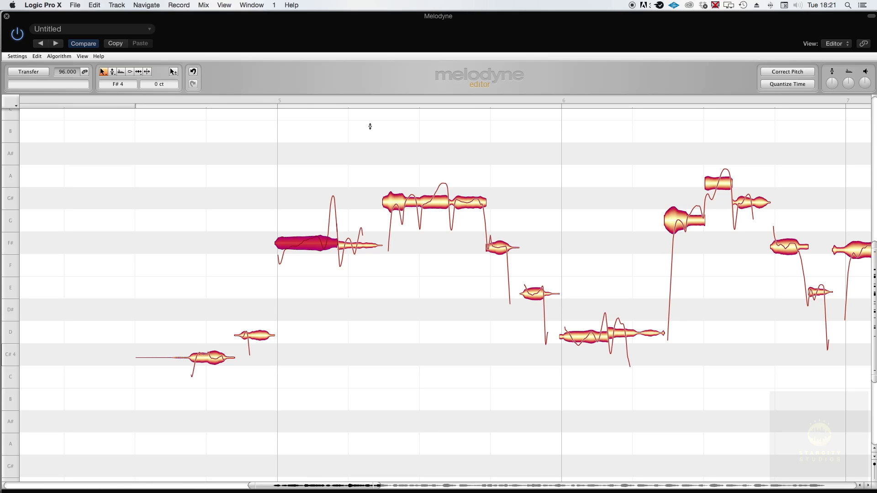
Step: Uncover the arrangement behind the Melodyne window, place the playhead at the REC region's start and play the opening notes
{"action": "mouse_move", "coordinate": [253, 21]}
{"action": "left_mouse_down"}
{"action": "mouse_move", "coordinate": [454, 166]}
{"action": "mouse_move", "coordinate": [412, 245]}
{"action": "mouse_move", "coordinate": [358, 210]}
{"action": "mouse_move", "coordinate": [311, 213]}
{"action": "mouse_move", "coordinate": [333, 81]}
{"action": "mouse_move", "coordinate": [310, 180]}
{"action": "left_mouse_up"}
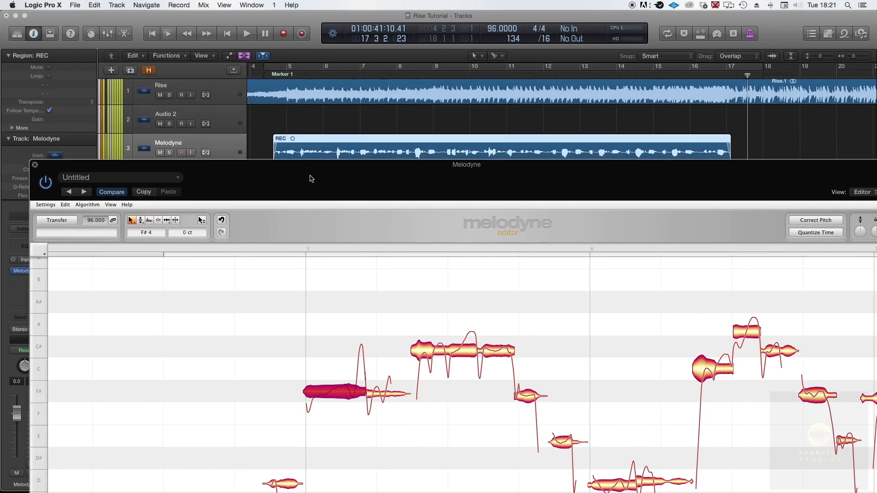
{"action": "left_click", "coordinate": [273, 78]}
{"action": "key", "text": "space"}
{"action": "left_click_drag", "start_coordinate": [347, 173], "coordinate": [335, 73]}
{"action": "key", "text": "space"}
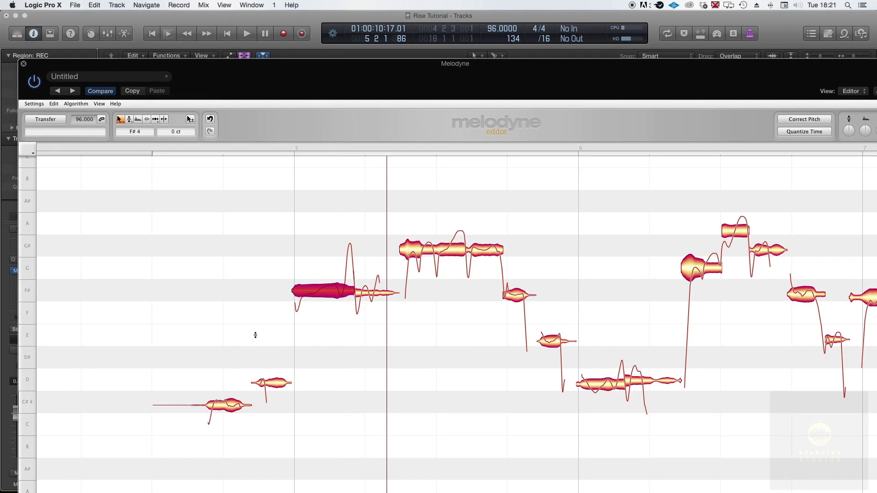
Step: Center the first note before bar 5 on C#4, lower the second one to C#4 at -4 ct, and play them back
{"action": "left_click", "coordinate": [225, 406]}
{"action": "left_click_drag", "start_coordinate": [272, 389], "coordinate": [273, 404]}
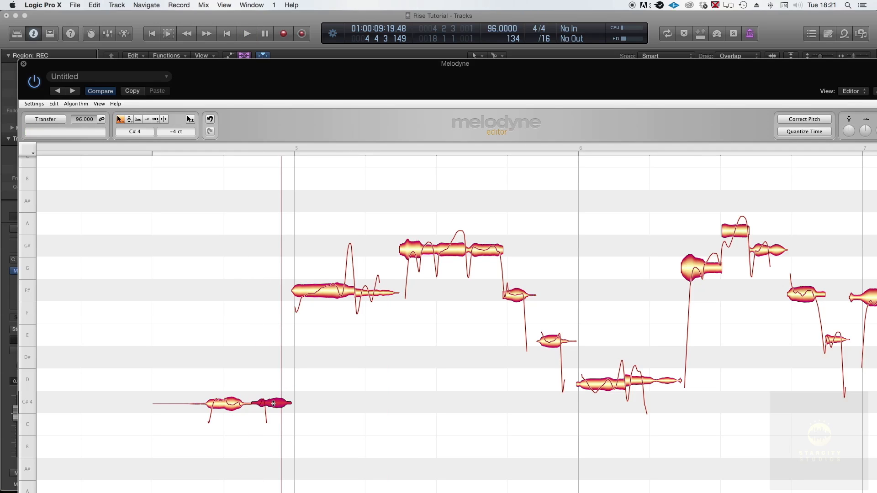
{"action": "key", "text": "space"}
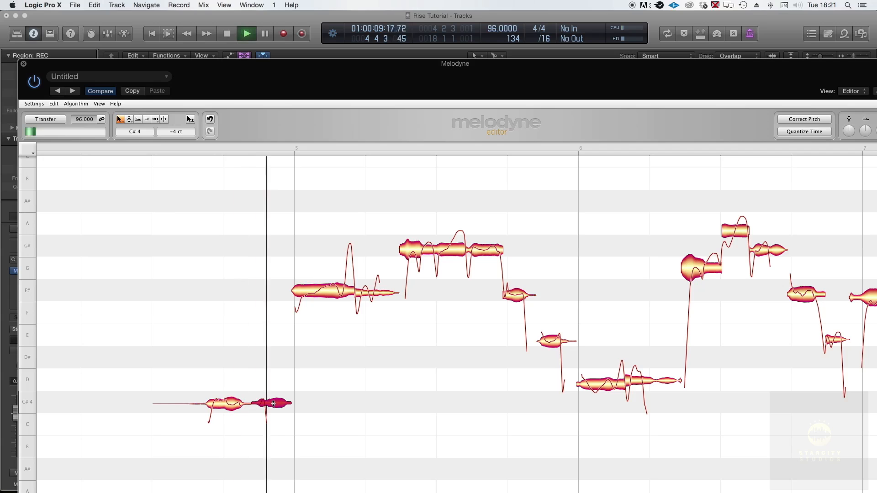
{"action": "key", "text": "space"}
Step: Snap the tail of the F#4 note after bar 5 to the exact pitch at +0 ct and play the passage
{"action": "left_click", "coordinate": [373, 294]}
{"action": "double_click", "coordinate": [373, 295]}
{"action": "key", "text": "space"}
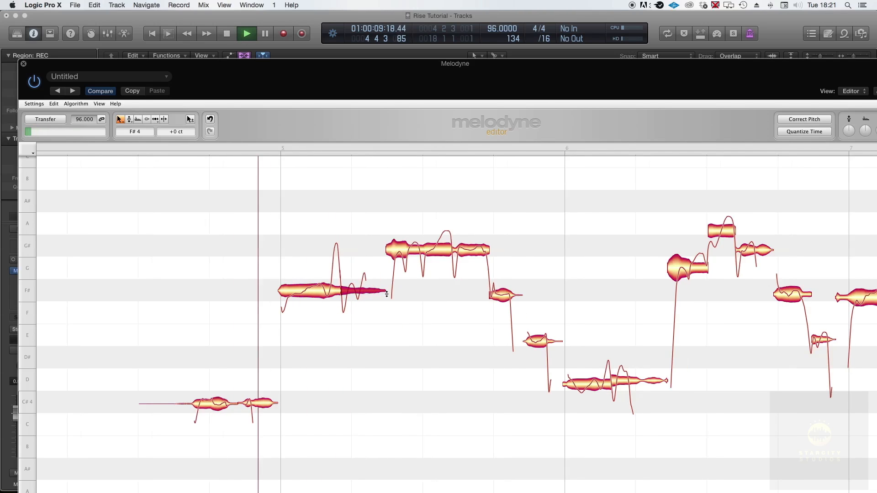
{"action": "key", "text": "space"}
Step: Nudge the two adjoining G#4 notes in bar 5 closer to pitch, the second to -9 ct, and play them back
{"action": "left_click", "coordinate": [263, 251]}
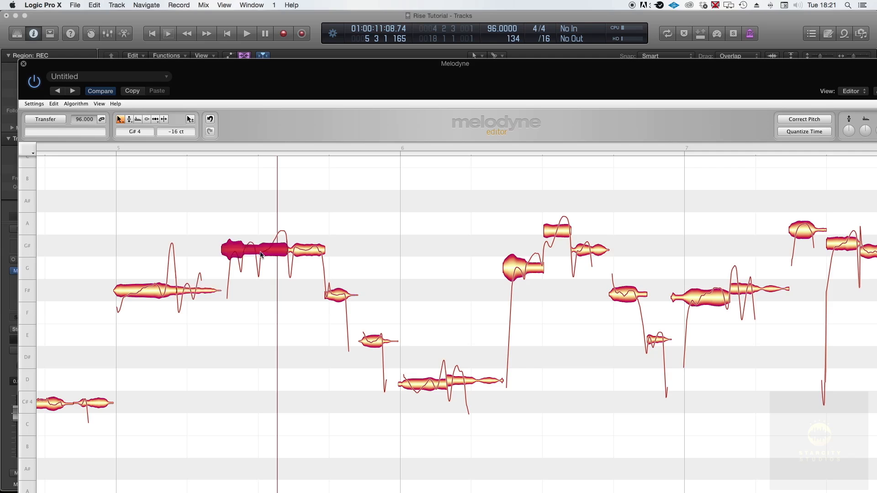
{"action": "left_click", "coordinate": [308, 249]}
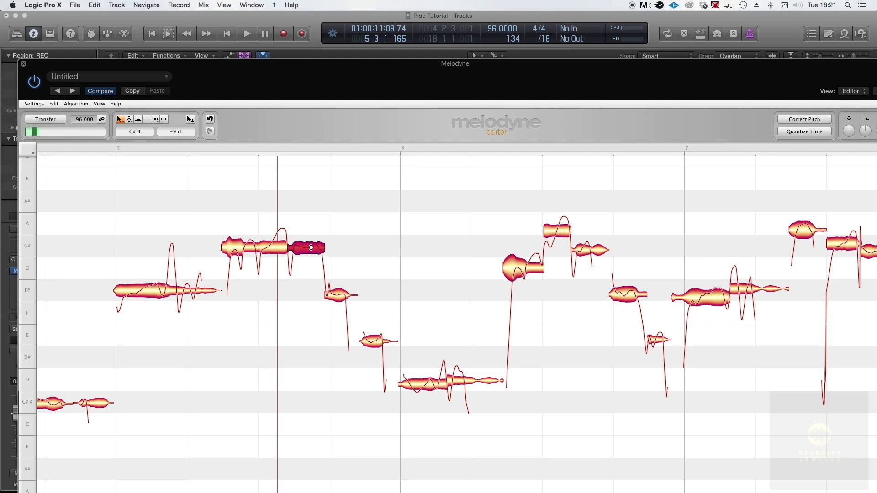
{"action": "key", "text": "space"}
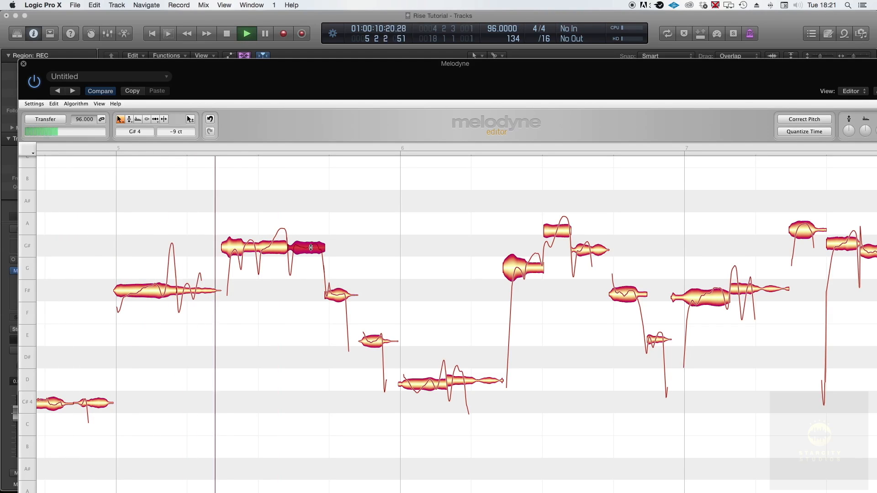
{"action": "key", "text": "space"}
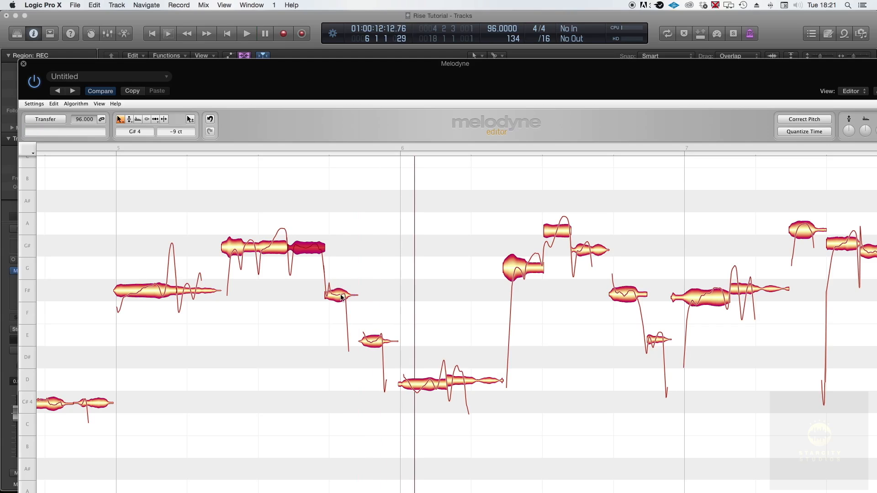
Step: Raise the last F#4 note in bar 5, the E4 note to -5 ct and bar 6's first D4 note to -3 ct, and play them
{"action": "left_click", "coordinate": [343, 290]}
{"action": "left_click", "coordinate": [372, 337]}
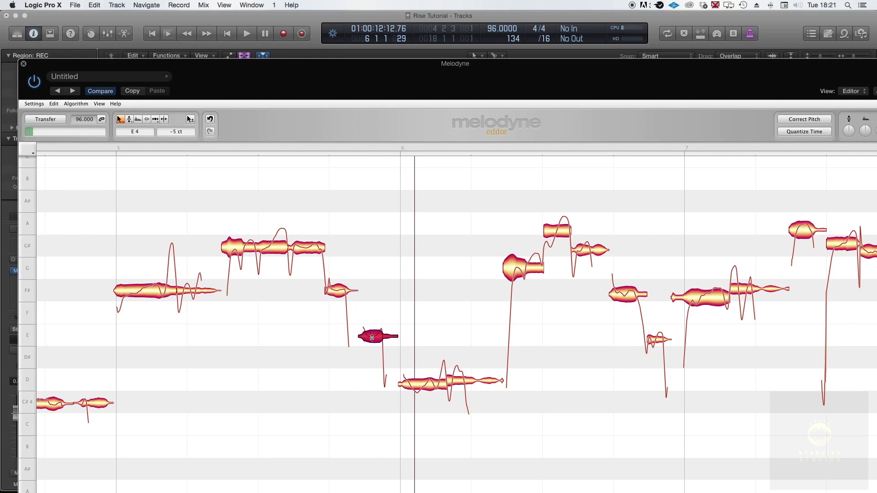
{"action": "left_click", "coordinate": [432, 383]}
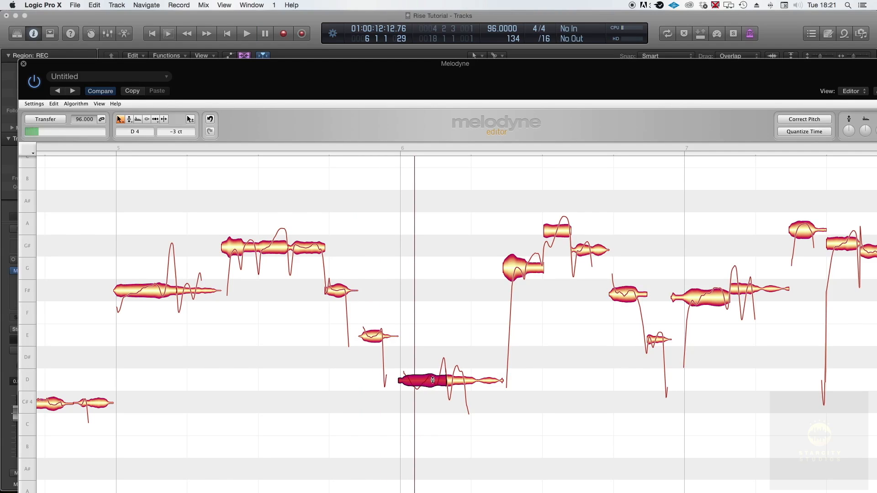
{"action": "key", "text": "space"}
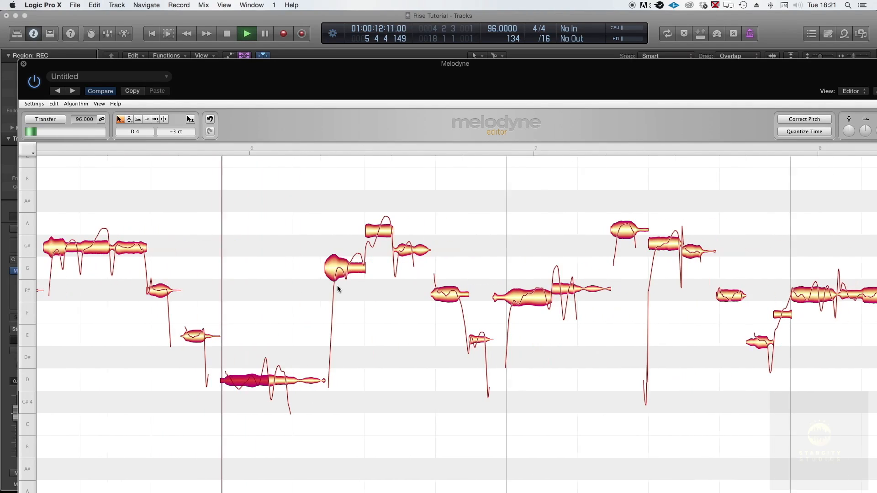
Step: Stop playback, check the G4 note in bar 6, and raise the following A4 note to -6 ct
{"action": "left_click", "coordinate": [346, 269]}
{"action": "key", "text": "space"}
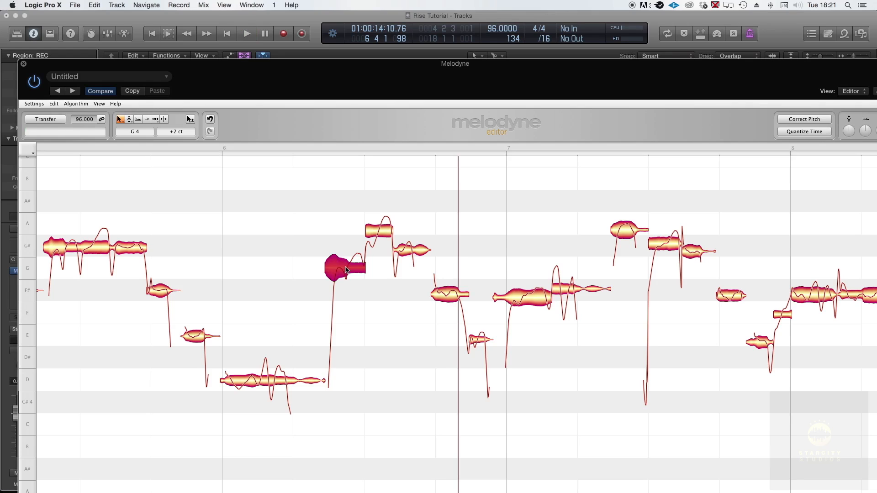
{"action": "left_click", "coordinate": [379, 228]}
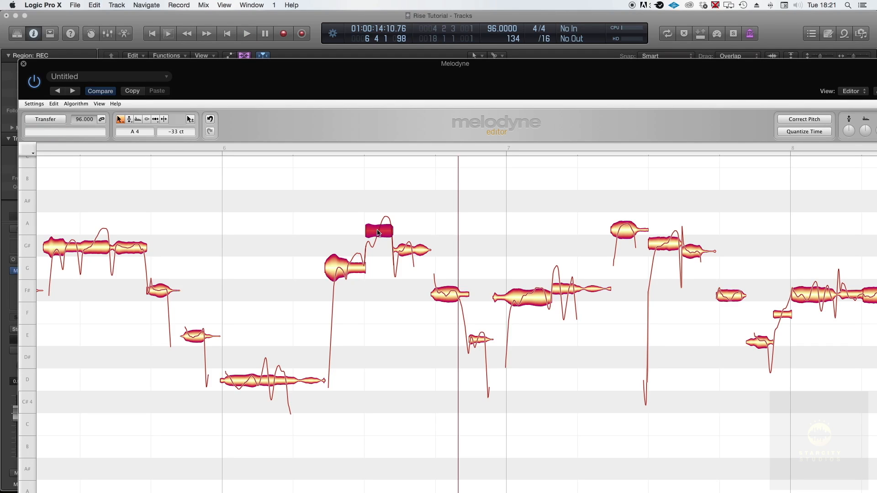
{"action": "left_click_drag", "start_coordinate": [380, 226], "coordinate": [380, 225]}
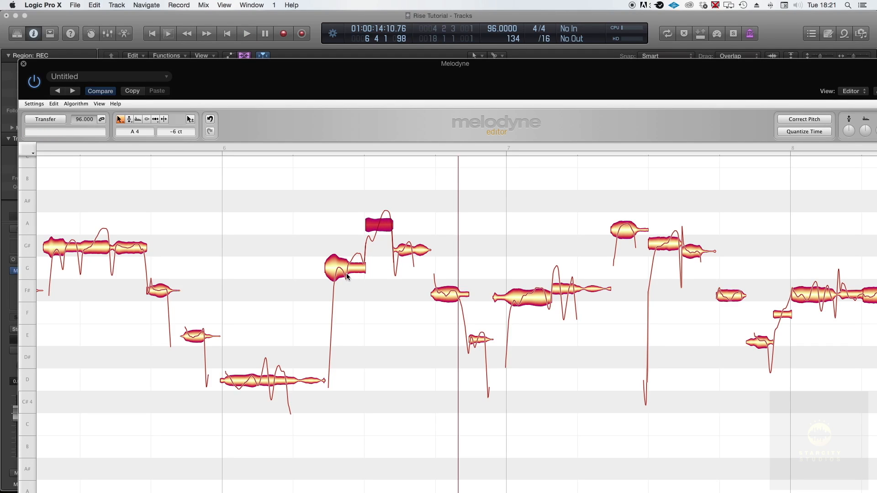
Step: Check the G4 note in bar 6, uncover the arrangement and play the vocal from bar 6
{"action": "left_click", "coordinate": [339, 273]}
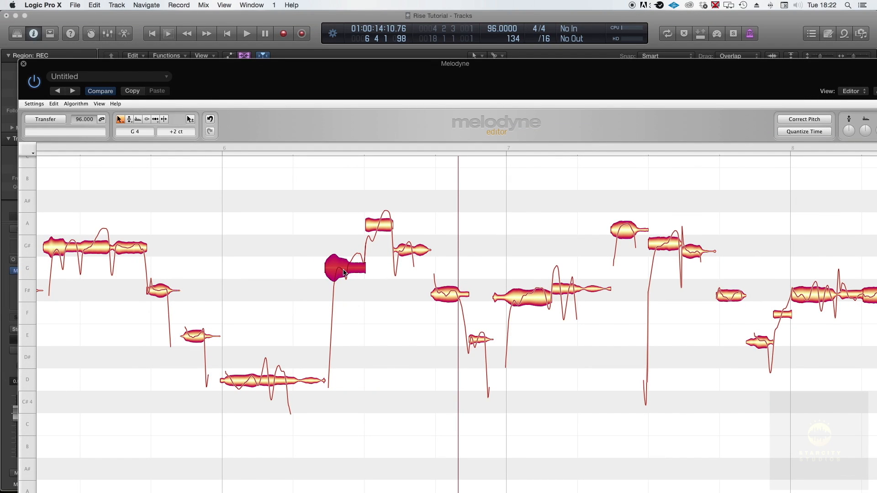
{"action": "left_click", "coordinate": [344, 273]}
{"action": "left_click_drag", "start_coordinate": [368, 74], "coordinate": [383, 171]}
{"action": "left_click", "coordinate": [337, 74]}
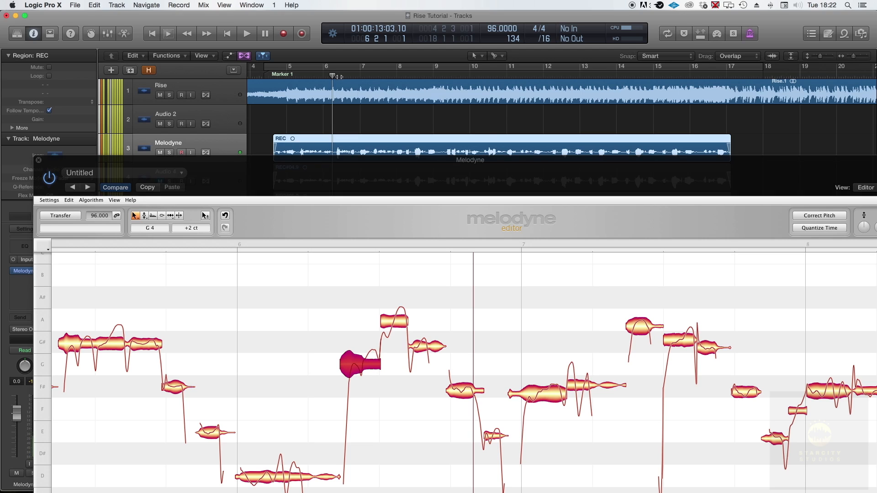
{"action": "key", "text": "space"}
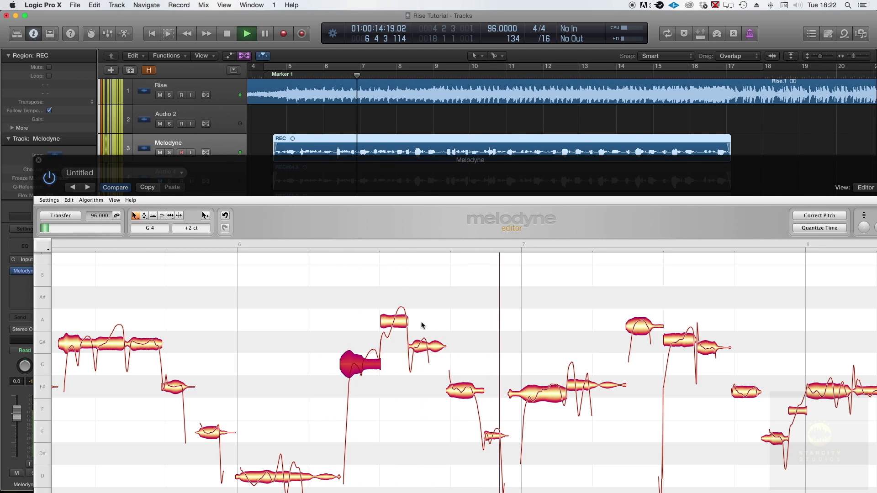
{"action": "key", "text": "space"}
Step: Check bar 6's A4 note, raise the following G#4 note to +1 ct and the F#4 and E4 notes toward pitch, and play
{"action": "left_click", "coordinate": [392, 323]}
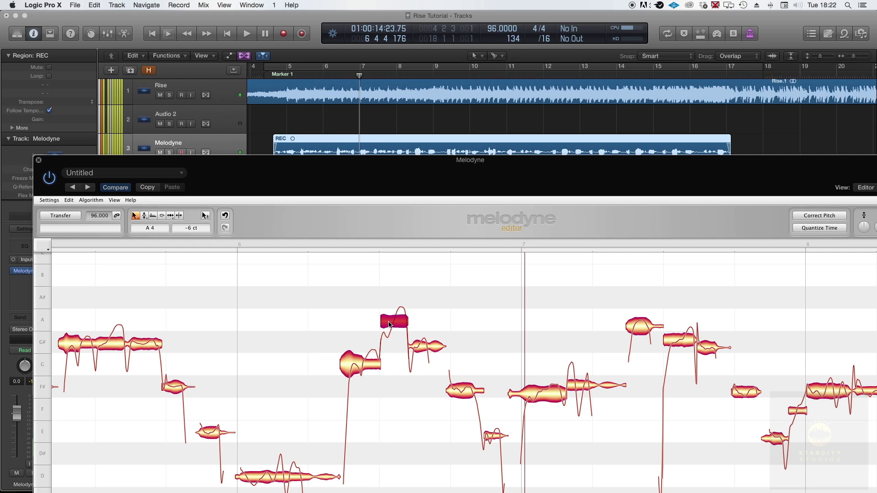
{"action": "left_click", "coordinate": [425, 351]}
{"action": "left_click_drag", "start_coordinate": [425, 351], "coordinate": [421, 345]}
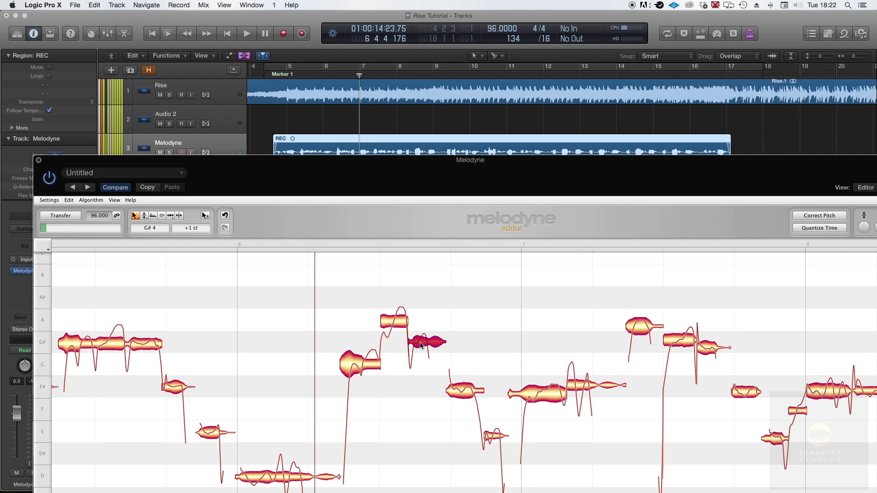
{"action": "left_click", "coordinate": [465, 390]}
{"action": "left_click_drag", "start_coordinate": [465, 390], "coordinate": [465, 387]}
{"action": "left_click", "coordinate": [491, 437]}
{"action": "left_click_drag", "start_coordinate": [491, 437], "coordinate": [492, 433]}
{"action": "key", "text": "space"}
Step: Raise the F#4 note leading into bar 7 to +1 ct and play the passage
{"action": "left_click_drag", "start_coordinate": [556, 165], "coordinate": [519, 94]}
{"action": "left_click_drag", "start_coordinate": [509, 322], "coordinate": [508, 316]}
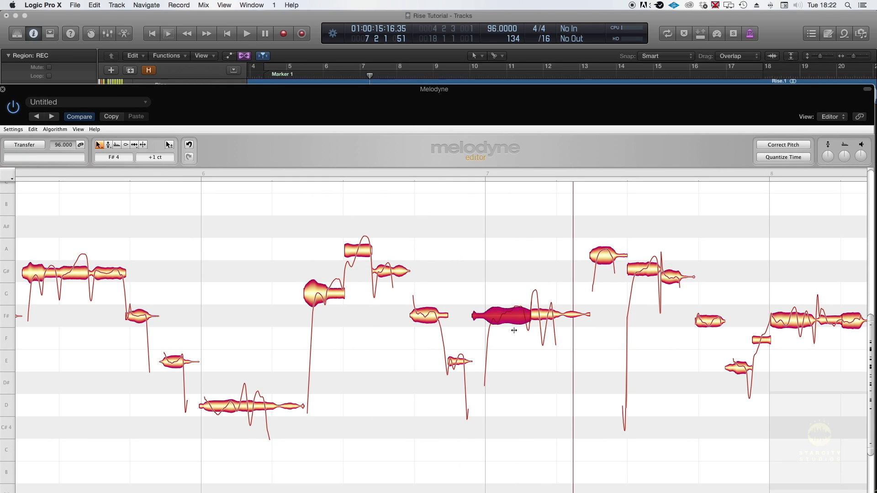
{"action": "left_click_drag", "start_coordinate": [454, 99], "coordinate": [455, 26]}
{"action": "key", "text": "space"}
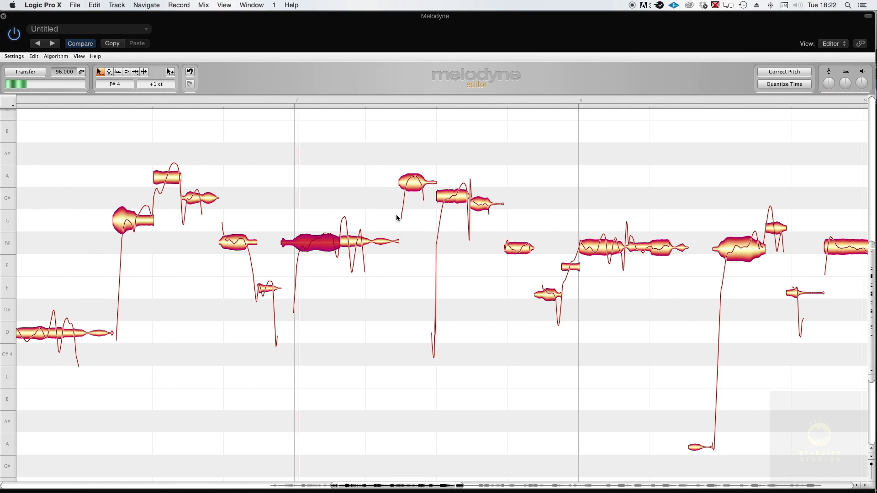
Step: In bar 7, lower the A4 note to G#4, raise the next note to A4 and set the last G#4 note to -2 ct
{"action": "left_click", "coordinate": [413, 180]}
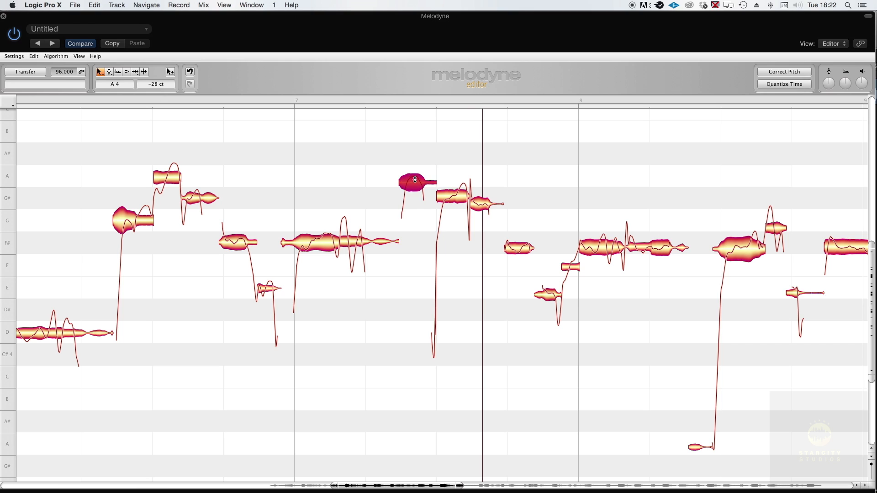
{"action": "left_click_drag", "start_coordinate": [413, 180], "coordinate": [482, 200]}
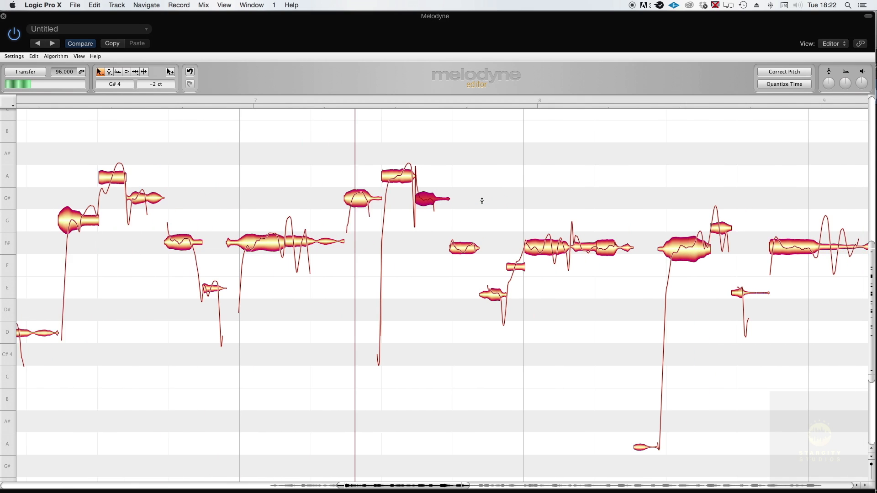
{"action": "key", "text": "space"}
Step: Raise bar 7's last F#4 note to -1 ct, the E4 note to -4 ct, and bar 8's opening F#4 notes, the last to -8 ct
{"action": "left_click_drag", "start_coordinate": [367, 249], "coordinate": [367, 243]}
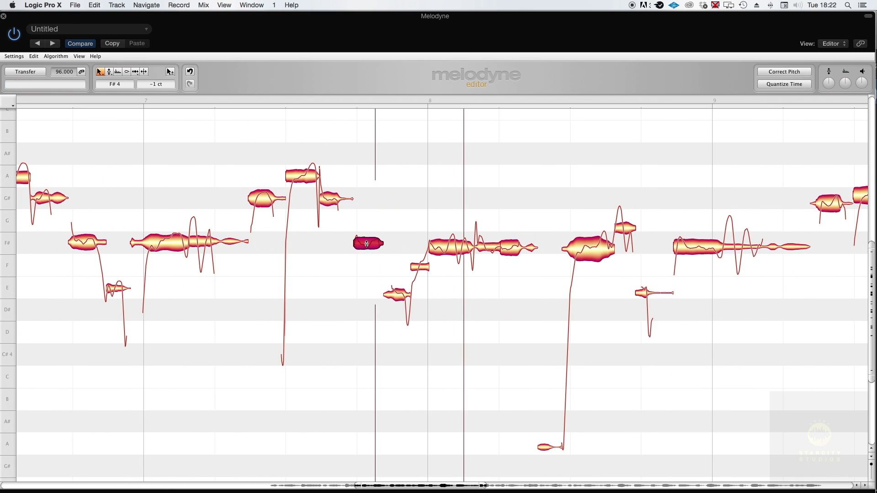
{"action": "left_click_drag", "start_coordinate": [396, 298], "coordinate": [399, 289]}
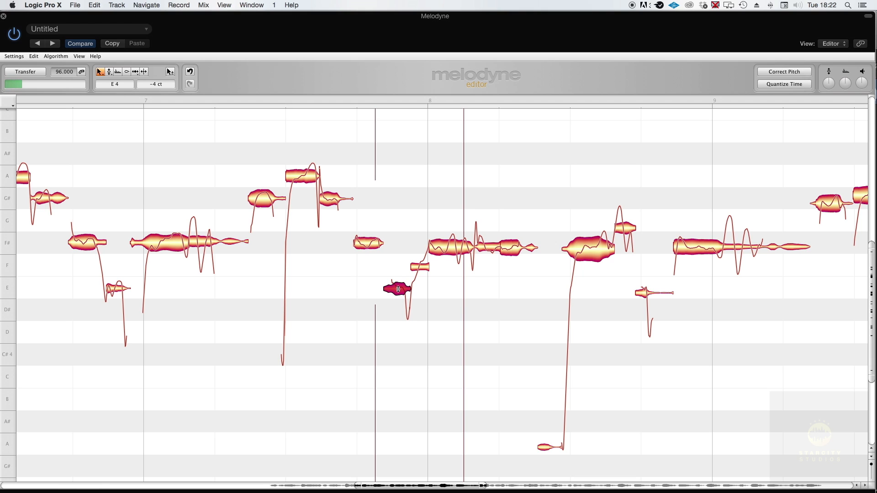
{"action": "left_click_drag", "start_coordinate": [441, 254], "coordinate": [501, 247]}
{"action": "key", "text": "space"}
{"action": "left_click", "coordinate": [502, 247]}
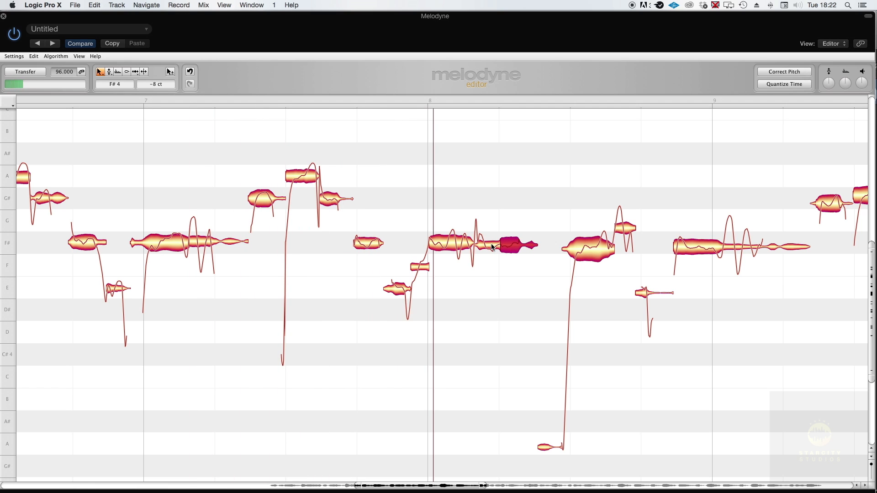
Step: Raise the long F#4 note later in bar 8 and the one running into bar 9 to +3 ct, and play them back
{"action": "left_click_drag", "start_coordinate": [460, 254], "coordinate": [460, 249]}
{"action": "left_click", "coordinate": [565, 250]}
{"action": "left_click_drag", "start_coordinate": [566, 250], "coordinate": [568, 242]}
{"action": "left_click_drag", "start_coordinate": [296, 31], "coordinate": [304, 159]}
{"action": "key", "text": "space"}
{"action": "left_click_drag", "start_coordinate": [481, 146], "coordinate": [478, 71]}
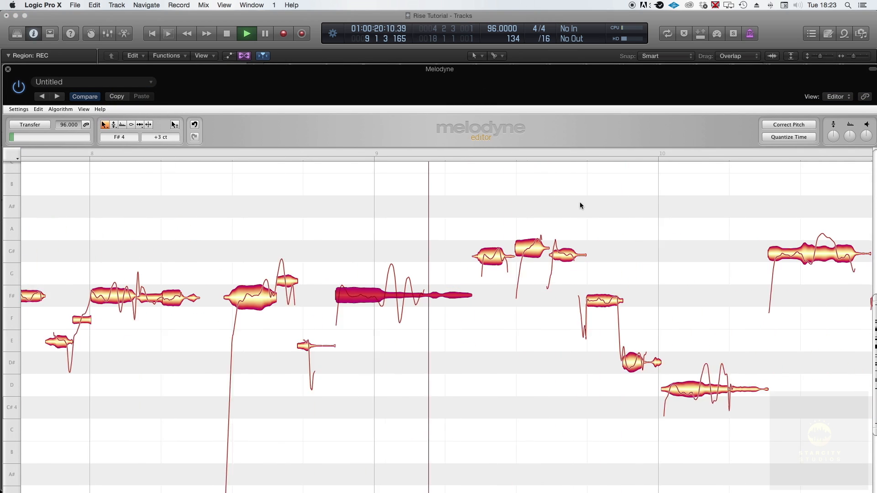
{"action": "key", "text": "space"}
Step: Raise bar 9's first G#4 note closer to pitch, the next note to A4 at -1 ct and the last G#4 to -5 ct, with playback
{"action": "left_click", "coordinate": [441, 252]}
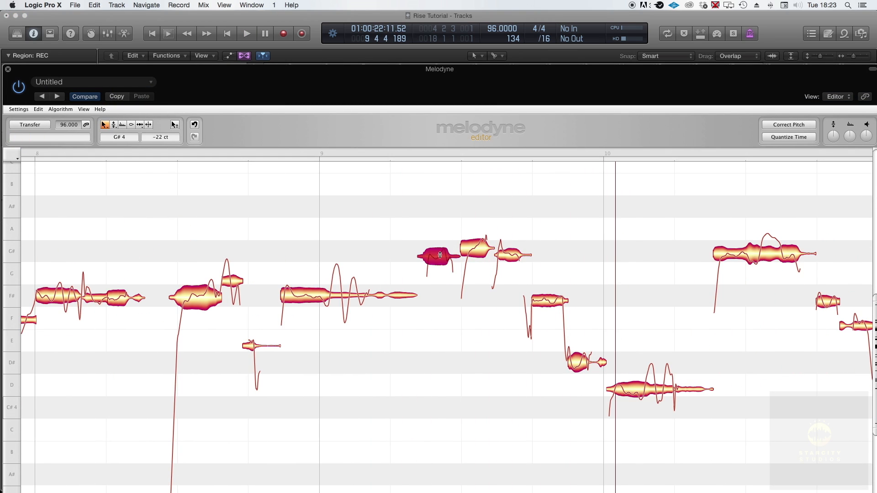
{"action": "left_click_drag", "start_coordinate": [475, 253], "coordinate": [477, 230]}
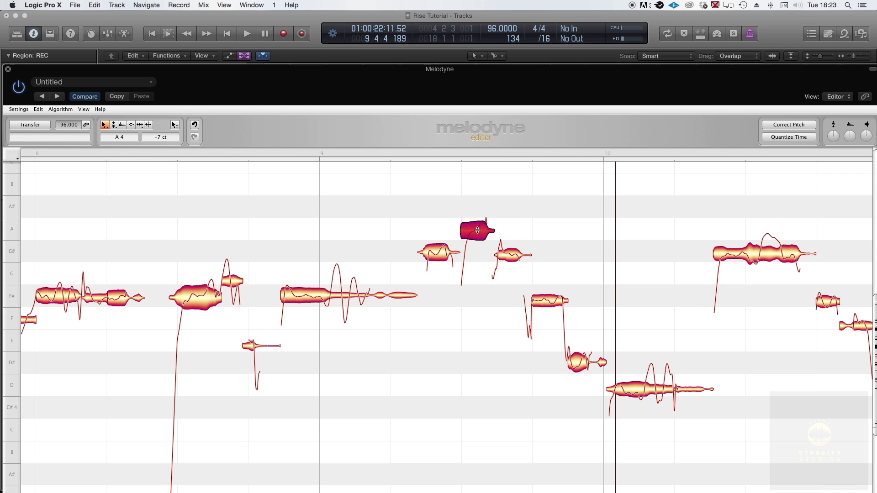
{"action": "key", "text": "space"}
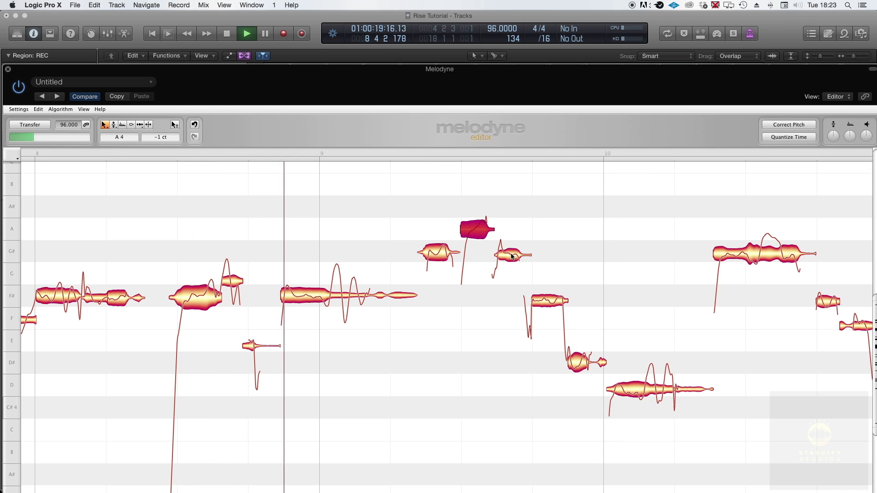
{"action": "left_click", "coordinate": [520, 254]}
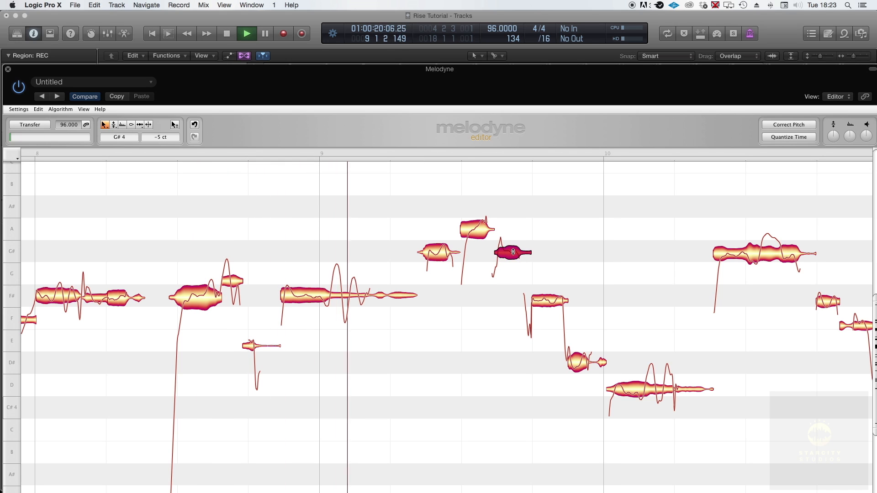
{"action": "key", "text": "space"}
Step: Raise the last F#4 note in bar 9 to pitch, move the D#4 note up to E4 at -4 ct, and play them
{"action": "left_click", "coordinate": [554, 295]}
{"action": "left_click_drag", "start_coordinate": [576, 361], "coordinate": [581, 349]}
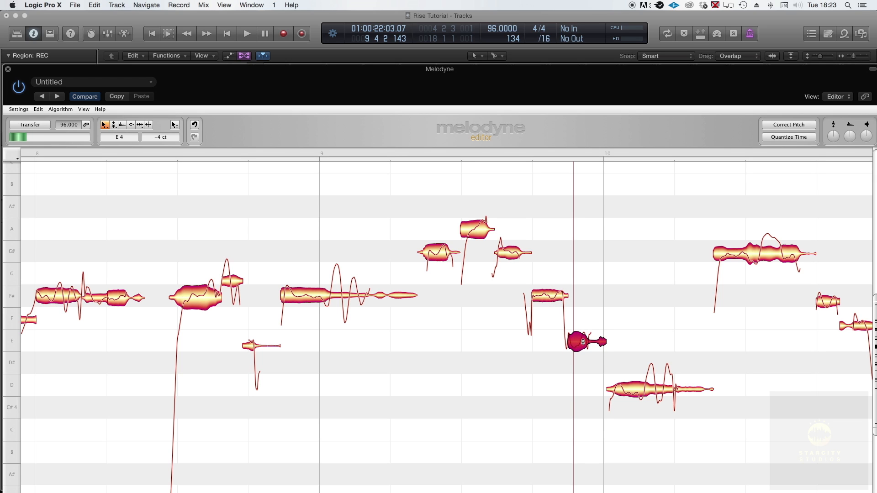
{"action": "key", "text": "space"}
Step: Raise bar 10's D4 note to -6 ct, its tail to -3 ct, the F#4 note to -4 ct and the G#4 note to +1 ct
{"action": "left_click", "coordinate": [713, 389]}
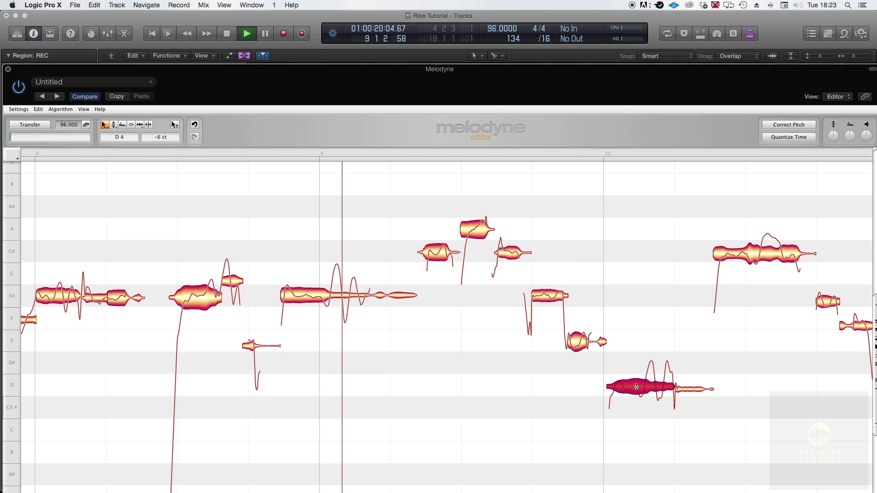
{"action": "left_click", "coordinate": [704, 389]}
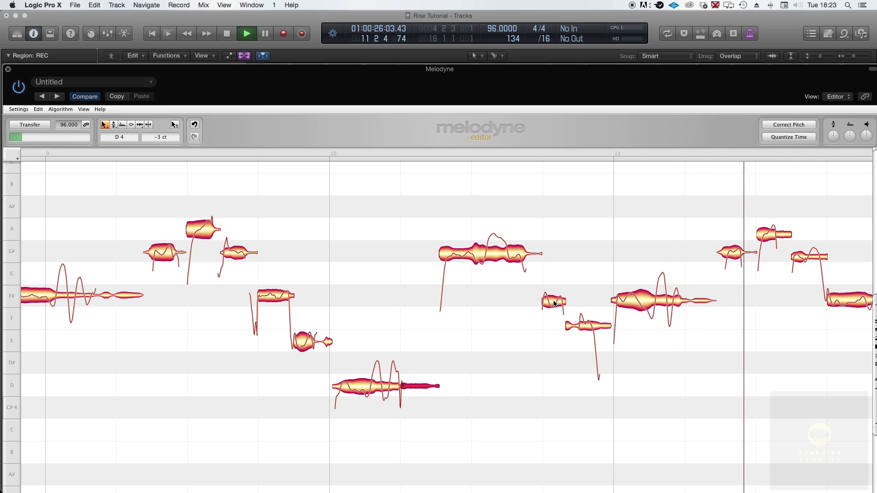
{"action": "key", "text": "space"}
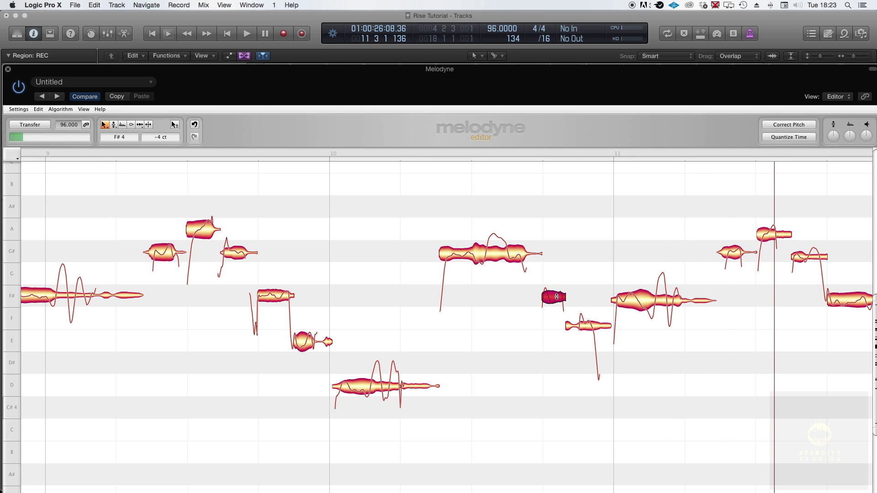
{"action": "left_click_drag", "start_coordinate": [477, 255], "coordinate": [482, 250]}
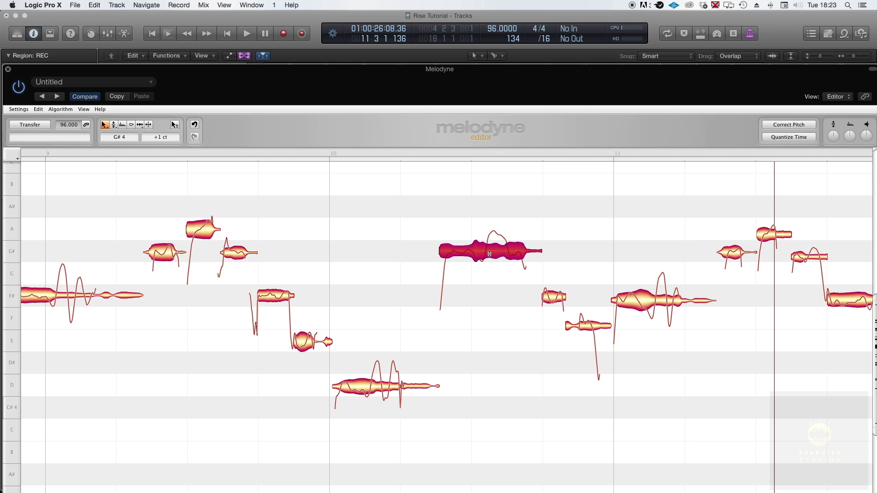
Step: Play from bar 11, raise its opening F#4 note to 0 ct and the adjoining tail to -6 ct, and replay
{"action": "left_click_drag", "start_coordinate": [490, 82], "coordinate": [533, 133]}
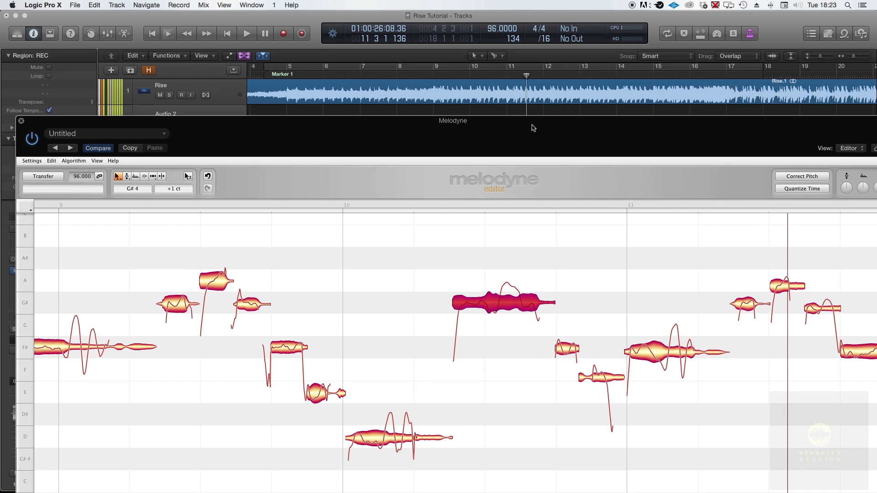
{"action": "left_click", "coordinate": [510, 79]}
{"action": "key", "text": "space"}
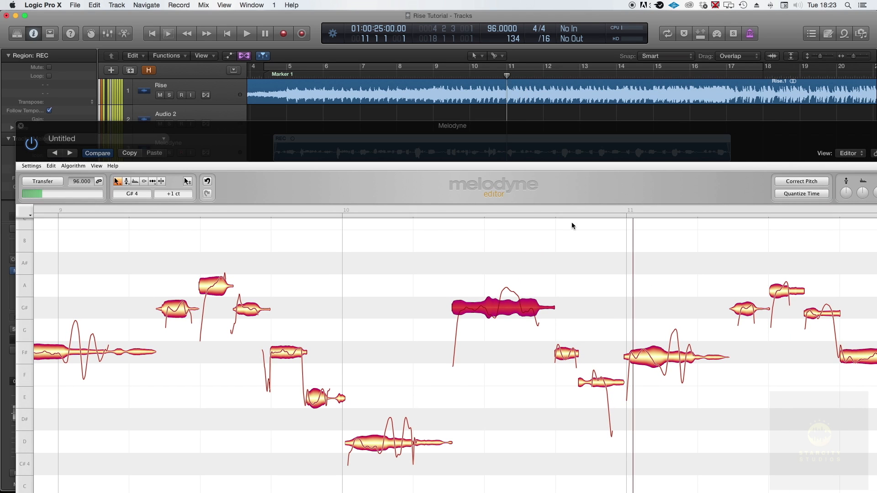
{"action": "left_click", "coordinate": [648, 360]}
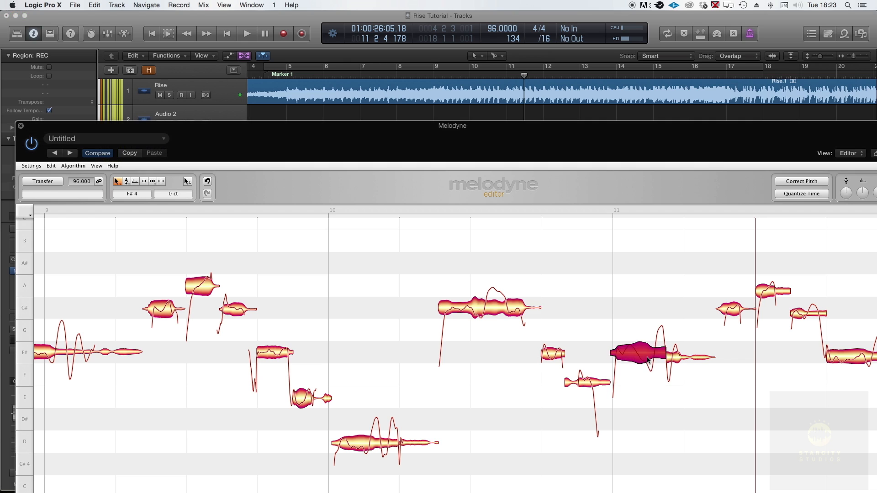
{"action": "left_click", "coordinate": [676, 356]}
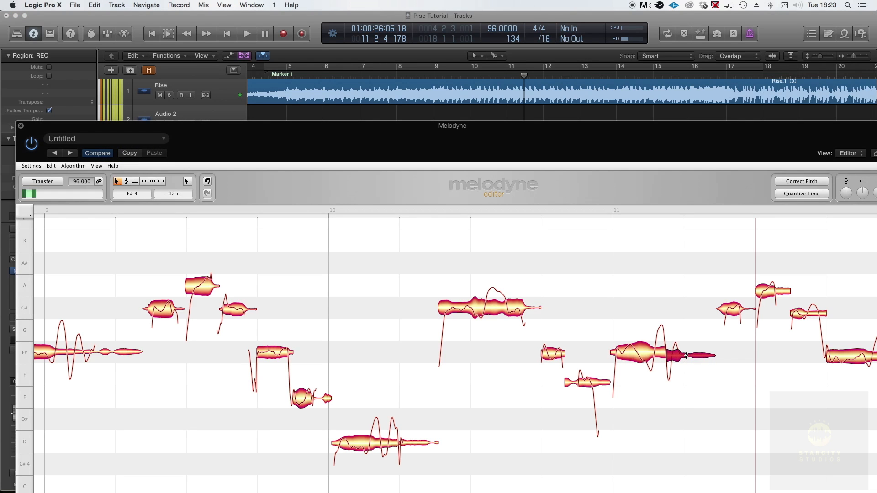
{"action": "key", "text": "space"}
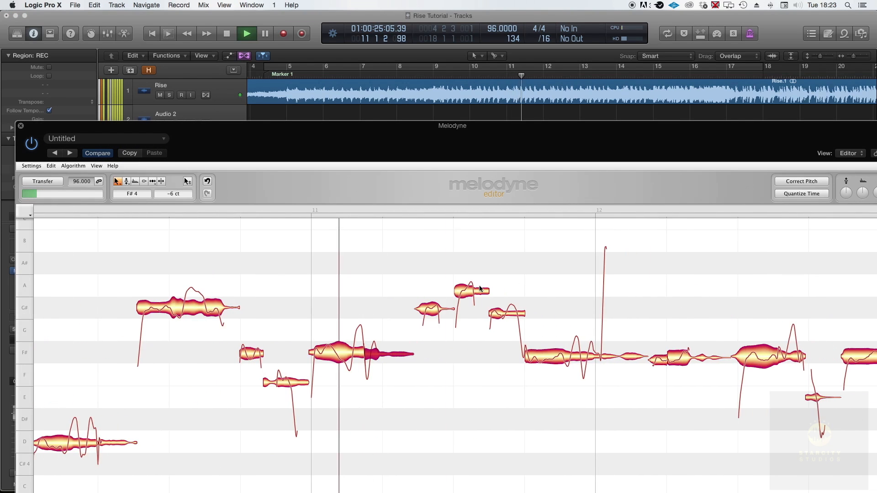
Step: Raise bar 11's A4 note to -2 ct and the following G#4 note to -5 ct, and play the passage
{"action": "key", "text": "space"}
{"action": "left_click", "coordinate": [470, 286]}
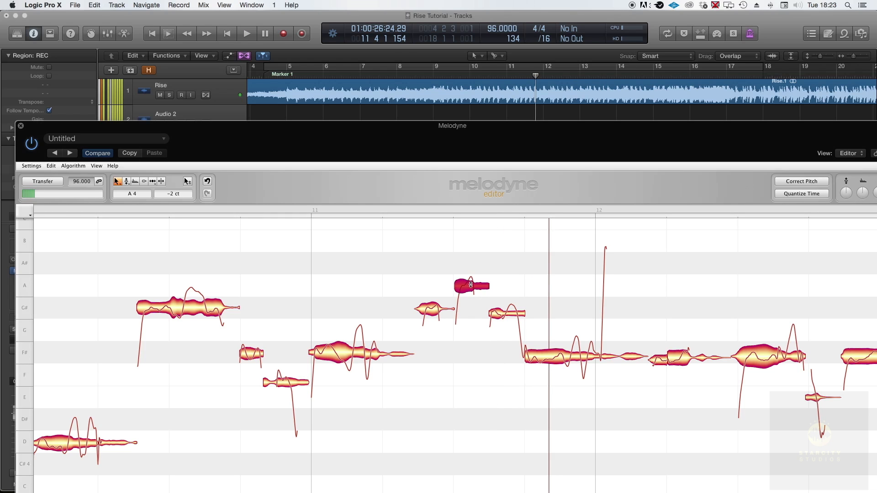
{"action": "key", "text": "space"}
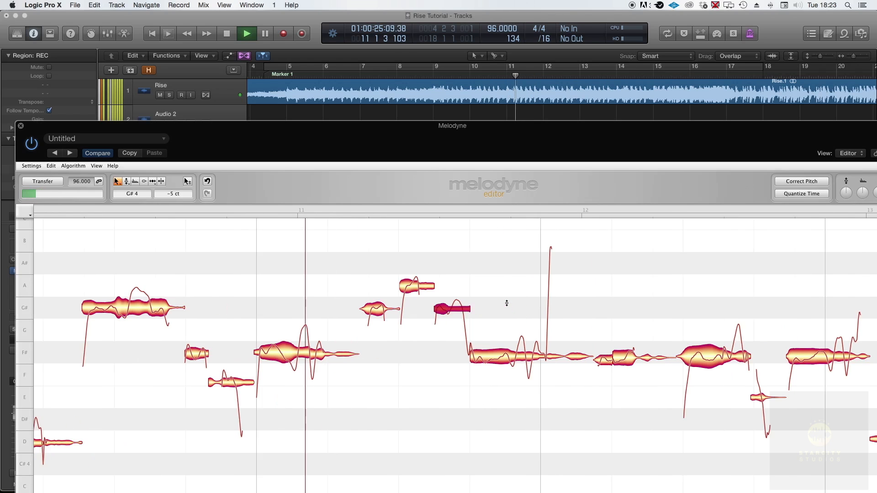
{"action": "left_click_drag", "start_coordinate": [462, 124], "coordinate": [448, 13]}
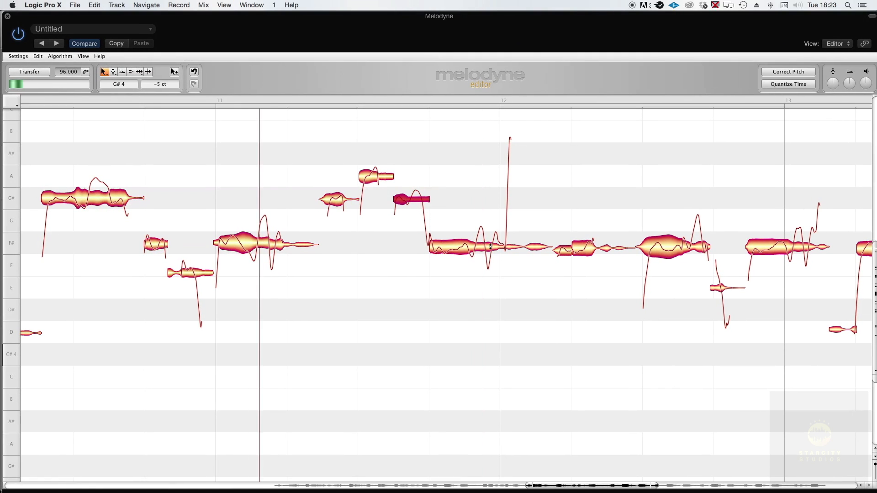
Step: Raise the F#4 note leading into bar 12 and the remaining F#4 notes in bar 12 closer to pitch
{"action": "double_click", "coordinate": [466, 247]}
{"action": "left_click", "coordinate": [585, 248]}
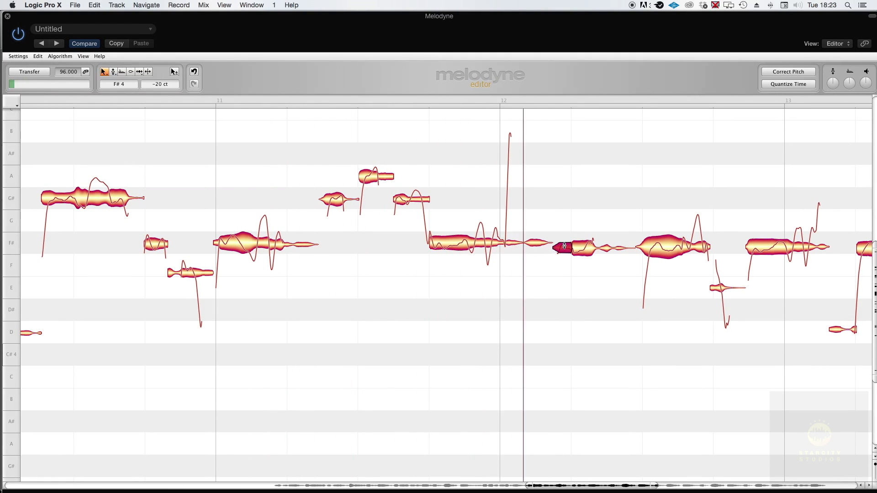
{"action": "double_click", "coordinate": [572, 250]}
{"action": "left_click", "coordinate": [567, 244]}
{"action": "left_click", "coordinate": [658, 245]}
Step: Raise the F#4 note leading into bar 13 closer to pitch and the next F#4 note with its tail to -3 ct
{"action": "double_click", "coordinate": [436, 244]}
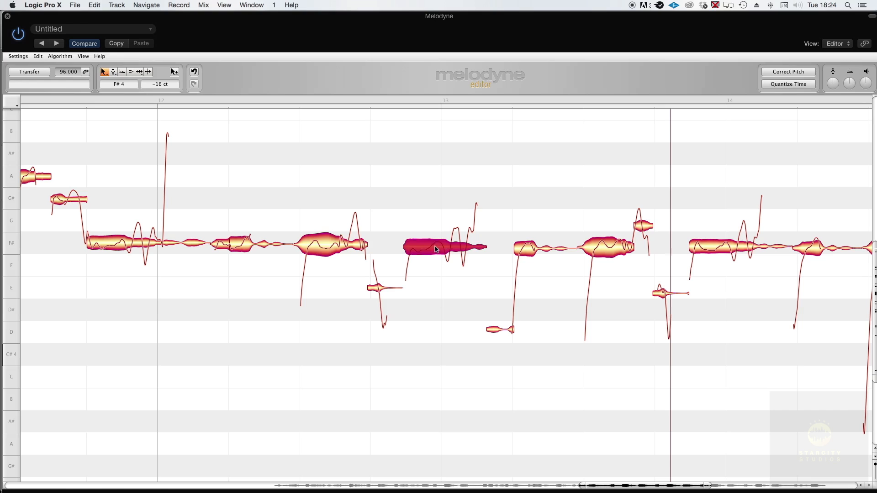
{"action": "left_click", "coordinate": [525, 252]}
{"action": "left_click_drag", "start_coordinate": [539, 251], "coordinate": [541, 244]}
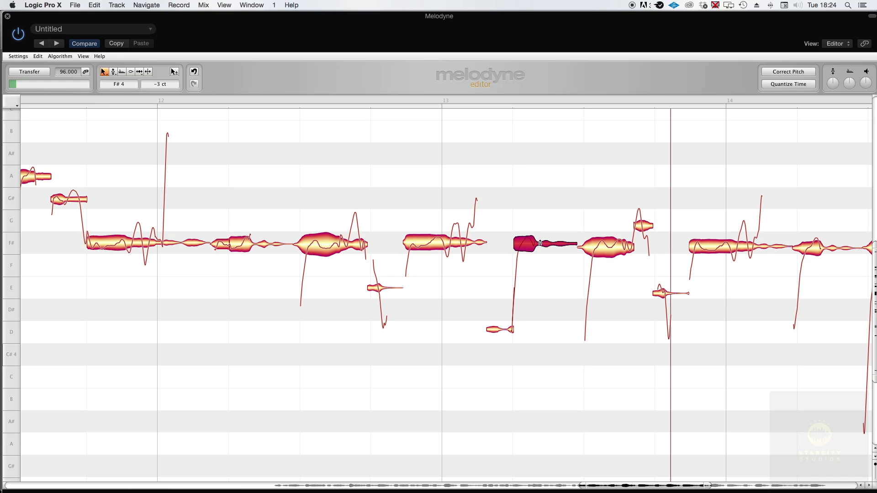
Step: Raise bar 13's last long F#4 note to -7 ct, play it, and lower the adjoining G4 note to F#4 at +4 ct
{"action": "left_click", "coordinate": [627, 250]}
{"action": "key", "text": "space"}
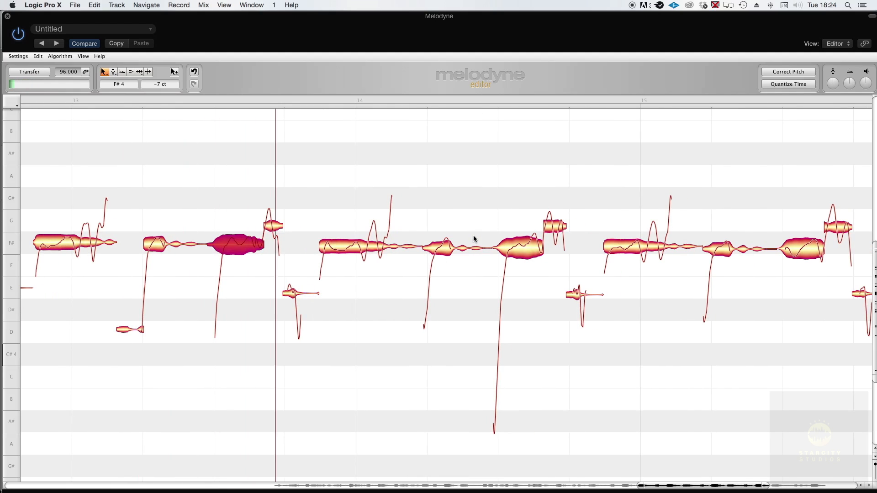
{"action": "left_click_drag", "start_coordinate": [270, 227], "coordinate": [270, 245]}
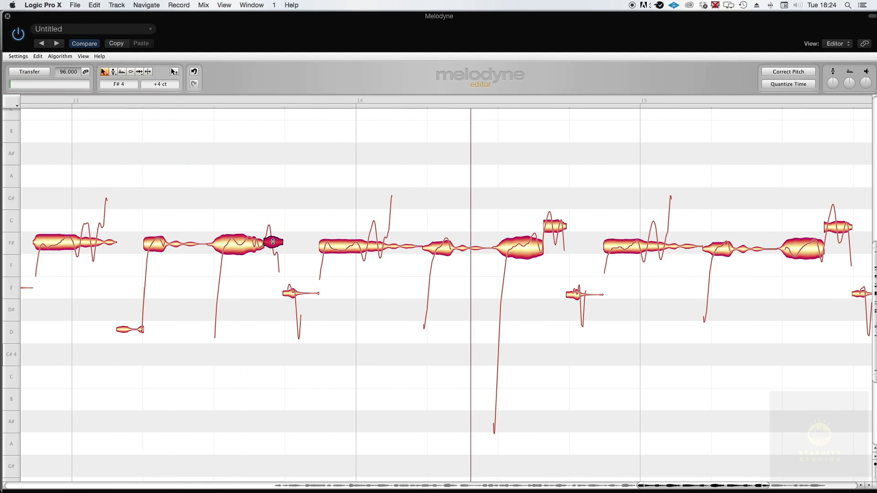
Step: Raise bar 14's long F#4 note to -5 ct and lower the adjoining G4 note to F#4 at +1 ct
{"action": "left_click", "coordinate": [445, 244]}
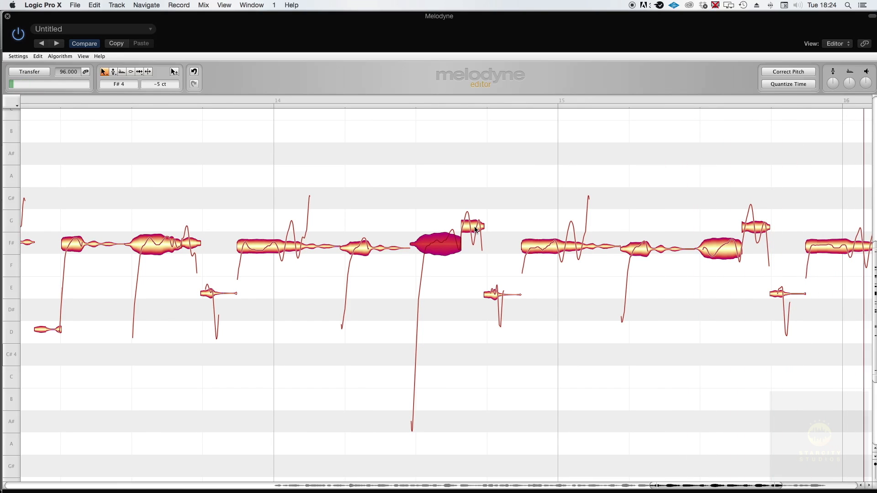
{"action": "left_click_drag", "start_coordinate": [475, 228], "coordinate": [475, 241]}
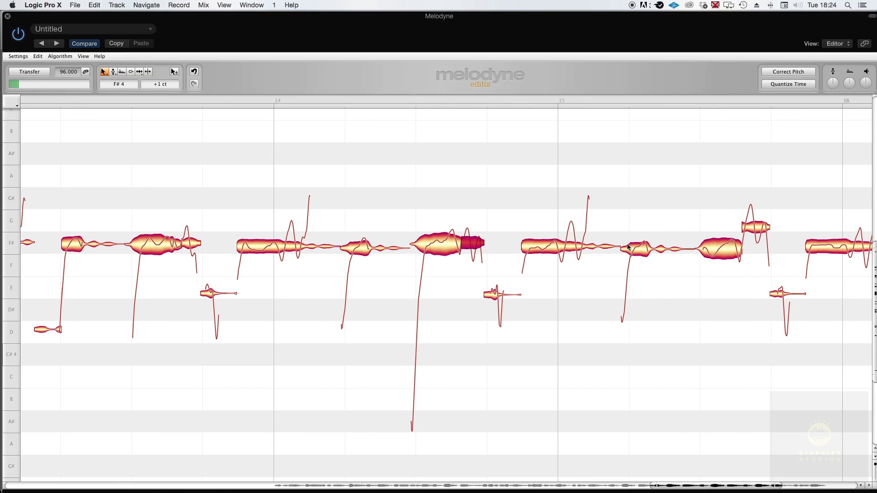
Step: Lower bar 15's G4 note to F#4 at -9 ct and raise the two F#4 notes before it closer to pitch
{"action": "left_click_drag", "start_coordinate": [755, 232], "coordinate": [716, 245]}
{"action": "left_click", "coordinate": [706, 248]}
{"action": "left_click_drag", "start_coordinate": [644, 253], "coordinate": [649, 244]}
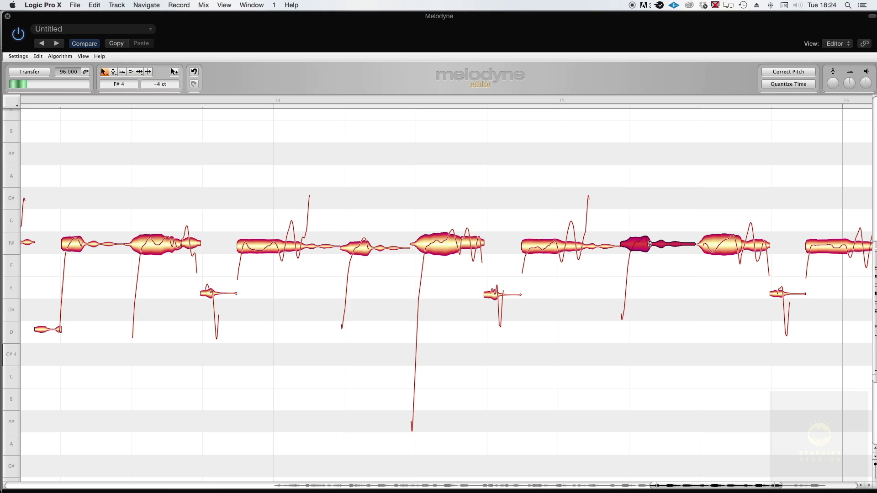
{"action": "left_click", "coordinate": [475, 242]}
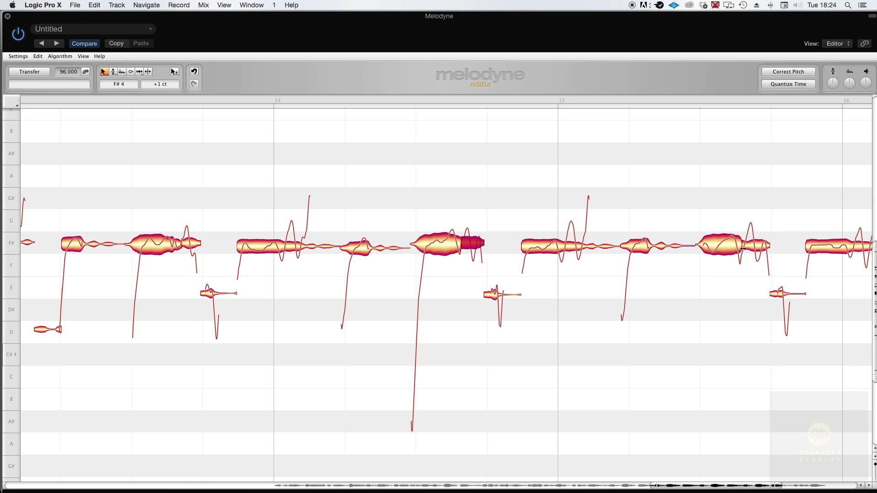
{"action": "scroll", "coordinate": [755, 250], "scroll_direction": "right", "scroll_amount": 10}
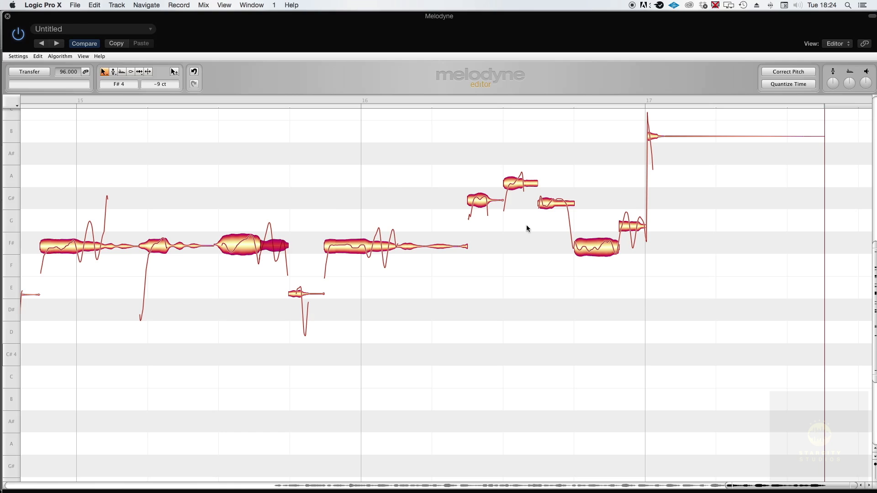
Step: Raise bar 16's A4, second G#4 (-6 ct) and last long F#4 notes closer to pitch, and lower its G4 note to F#4 at -4 ct
{"action": "key", "text": "space"}
{"action": "left_click_drag", "start_coordinate": [517, 190], "coordinate": [519, 179]}
{"action": "left_click_drag", "start_coordinate": [548, 205], "coordinate": [552, 199]}
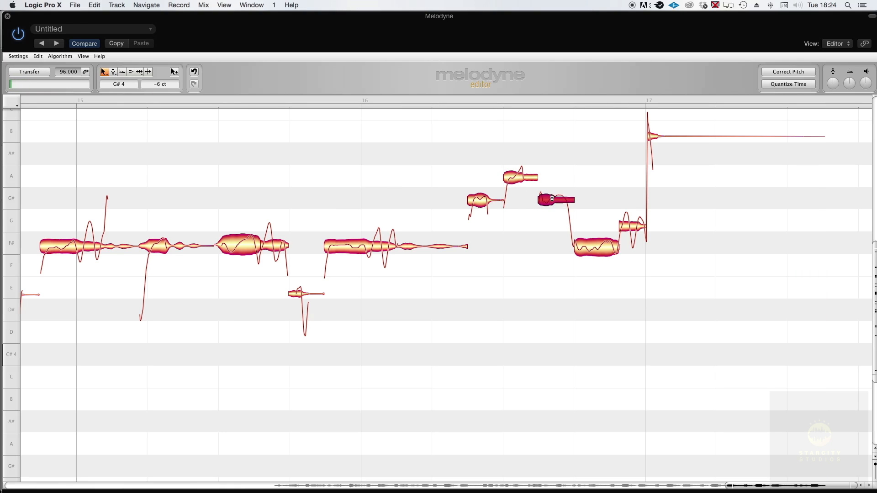
{"action": "left_click_drag", "start_coordinate": [601, 253], "coordinate": [637, 245]}
{"action": "key", "text": "space"}
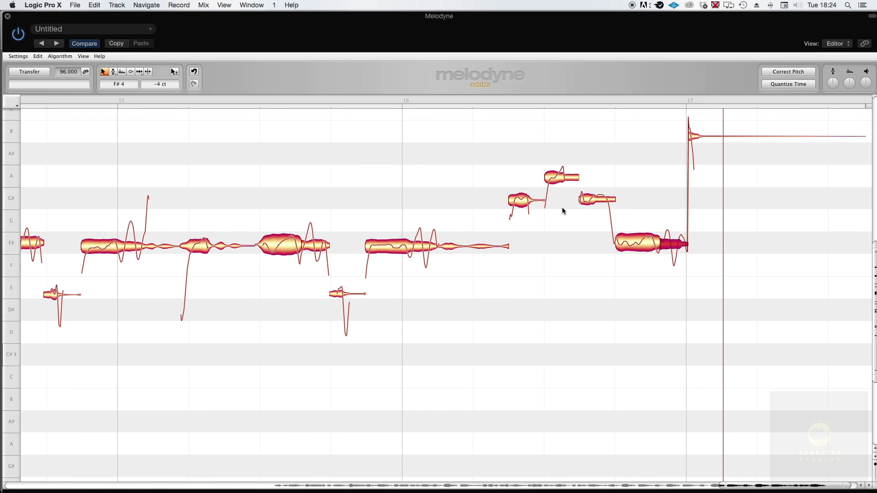
Step: Return to the start of the vocal and place the playhead at Marker 1 in the Tracks window
{"action": "scroll", "coordinate": [562, 211], "scroll_direction": "left", "scroll_amount": 5}
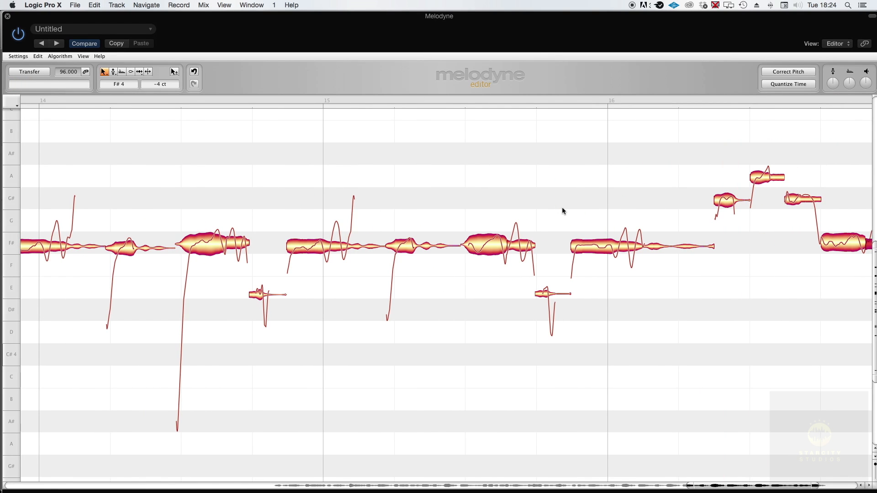
{"action": "scroll", "coordinate": [562, 210], "scroll_direction": "left", "scroll_amount": 20}
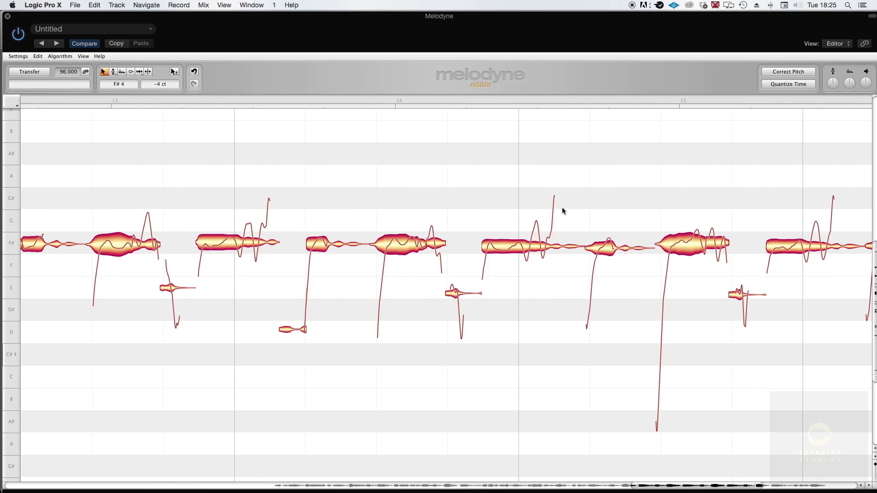
{"action": "scroll", "coordinate": [562, 211], "scroll_direction": "left", "scroll_amount": 20}
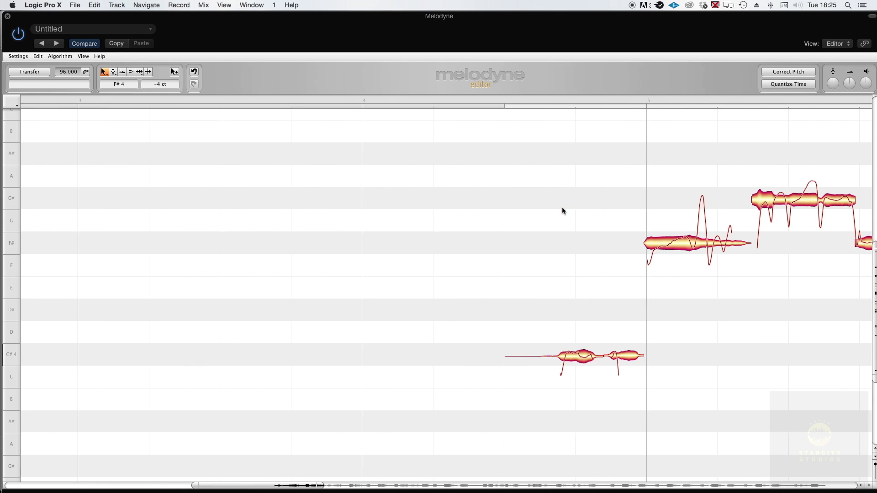
{"action": "scroll", "coordinate": [562, 207], "scroll_direction": "right", "scroll_amount": 5}
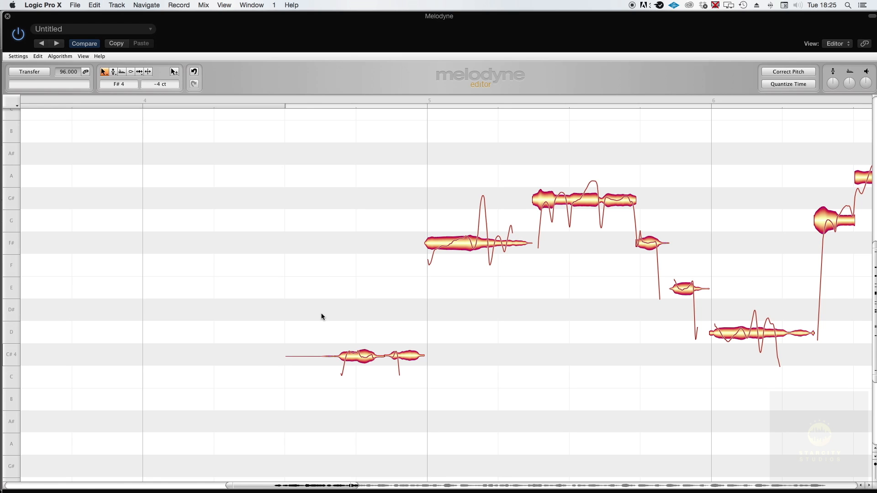
{"action": "left_click_drag", "start_coordinate": [328, 26], "coordinate": [385, 209]}
{"action": "left_click", "coordinate": [272, 76]}
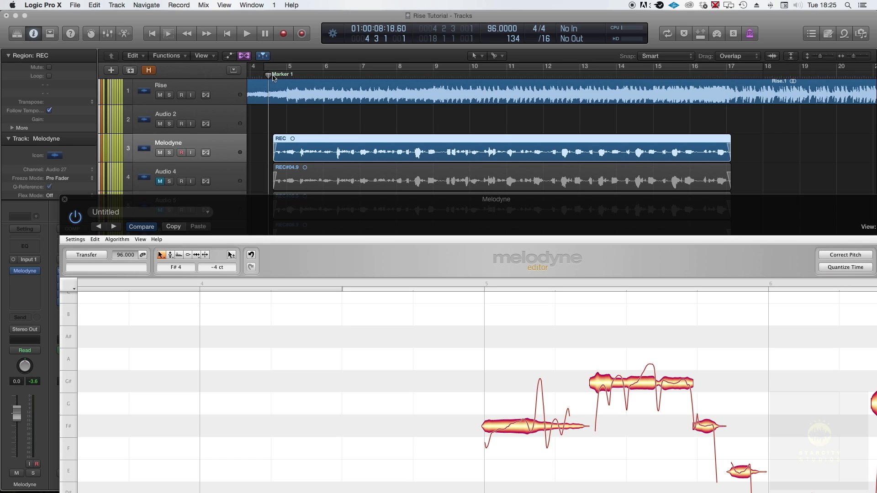
{"action": "left_click_drag", "start_coordinate": [395, 208], "coordinate": [330, 5]}
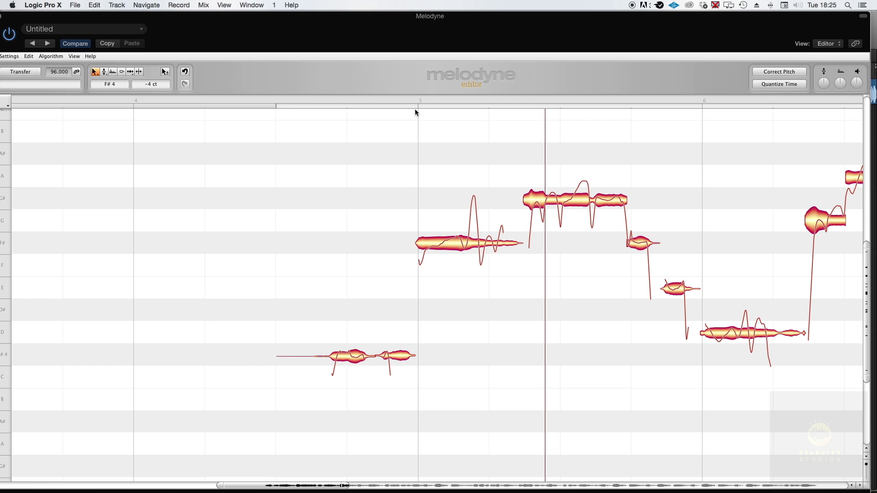
Step: Reduce the pitch modulation of bar 5's opening F#4 note, set its tail to 93%, and play the passage
{"action": "left_click", "coordinate": [464, 243]}
{"action": "right_click", "coordinate": [464, 243]}
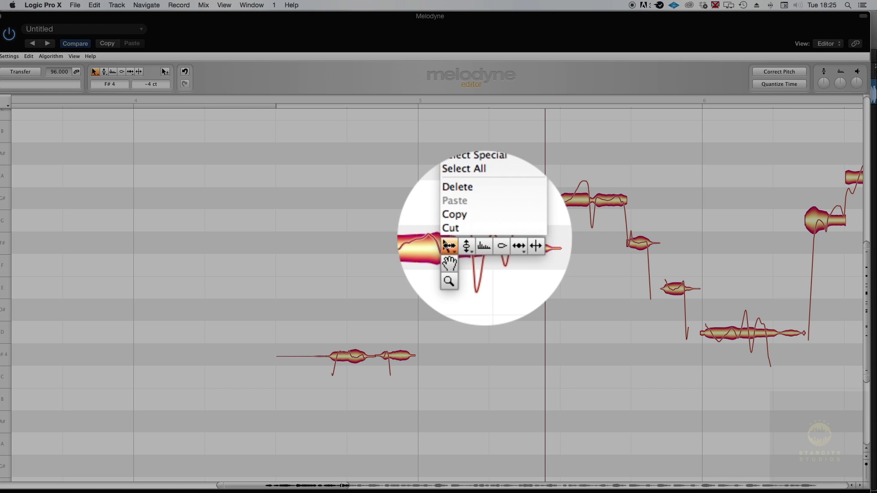
{"action": "mouse_move", "coordinate": [465, 247]}
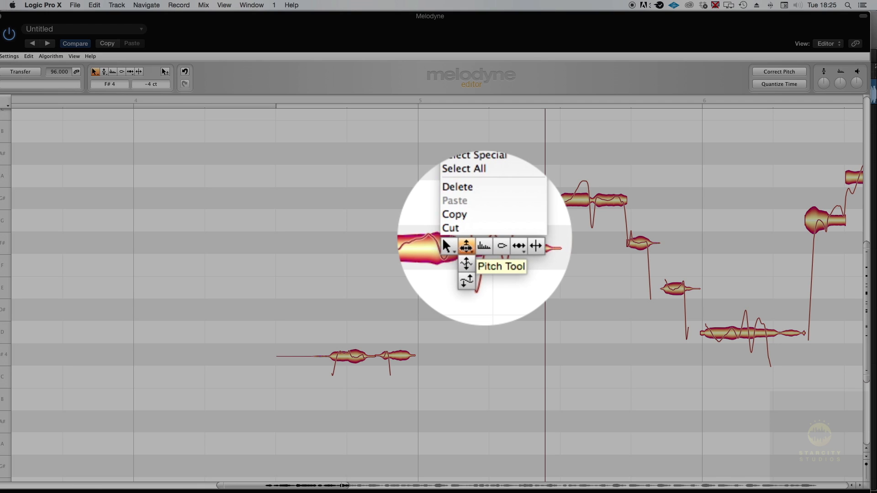
{"action": "left_click", "coordinate": [464, 246]}
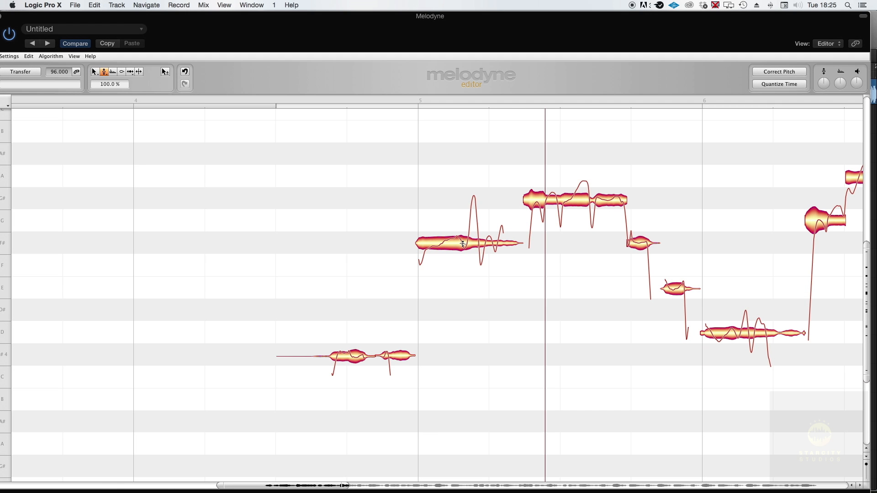
{"action": "left_click_drag", "start_coordinate": [462, 243], "coordinate": [463, 247]}
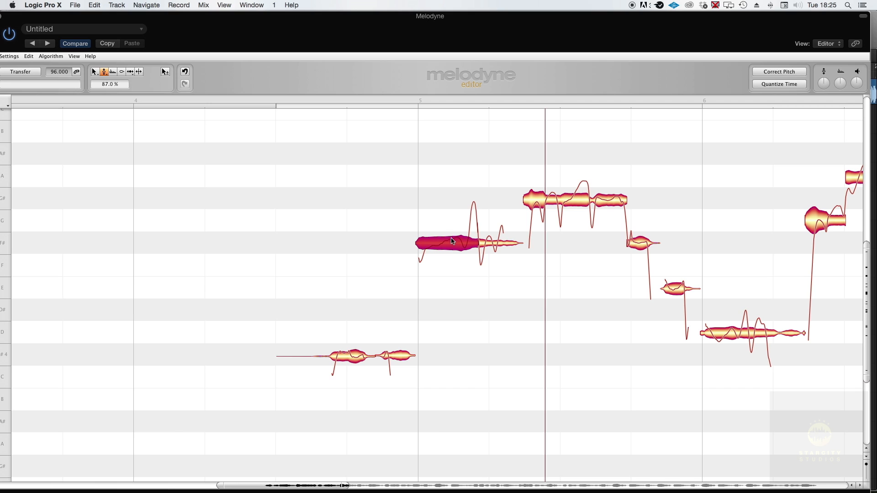
{"action": "key", "text": "space"}
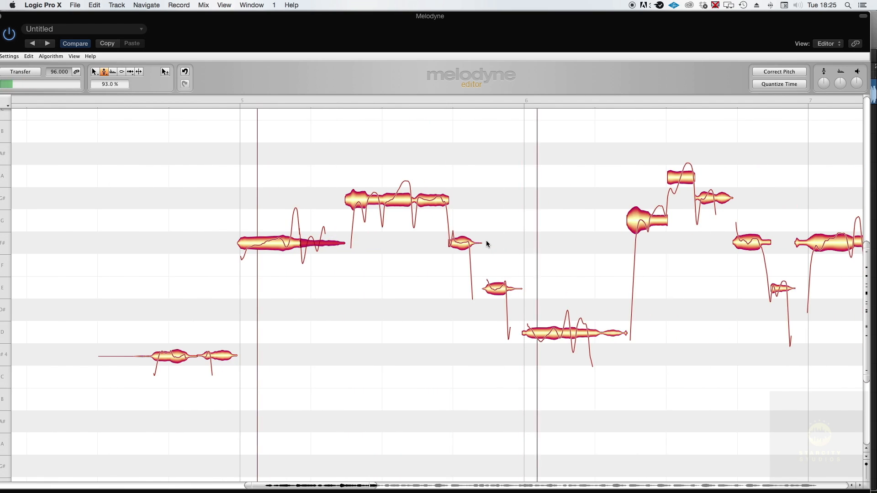
Step: Set the pitch modulation of bar 6's long D4 note to 87% and its tail to 93%
{"action": "left_click", "coordinate": [417, 334]}
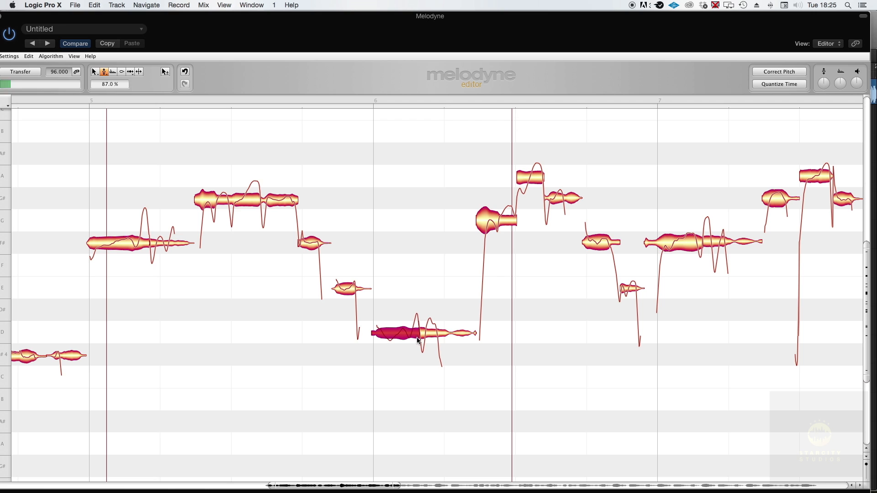
{"action": "left_click_drag", "start_coordinate": [432, 334], "coordinate": [432, 336]}
{"action": "scroll", "coordinate": [434, 252], "scroll_direction": "right", "scroll_amount": 5}
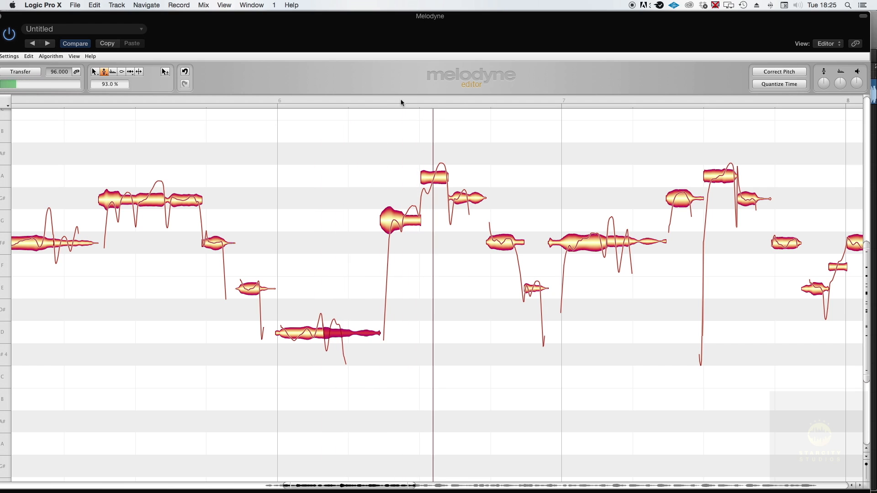
Step: Uncover the Tracks window, play the passage around bar 6, and move the Melodyne window back over it
{"action": "left_click_drag", "start_coordinate": [407, 24], "coordinate": [413, 155]}
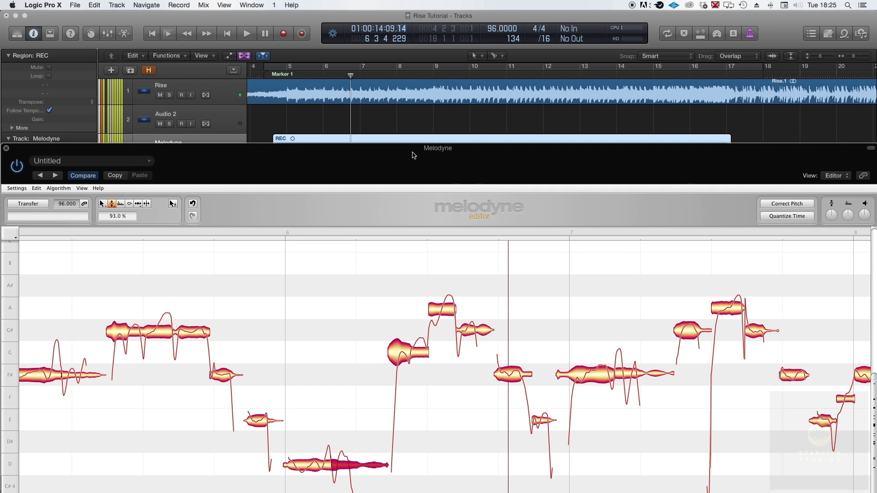
{"action": "key", "text": "space"}
{"action": "key", "text": "space"}
{"action": "key", "text": "space"}
{"action": "left_click_drag", "start_coordinate": [383, 156], "coordinate": [383, 33]}
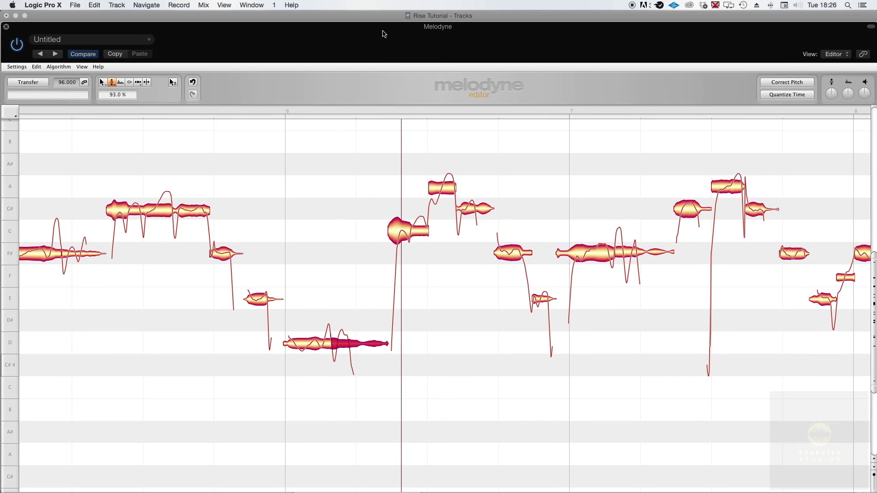
{"action": "key", "text": "space"}
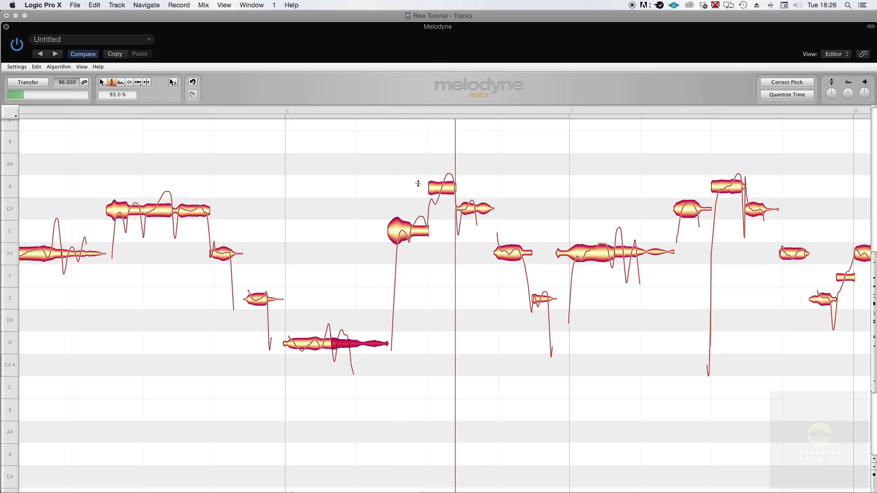
Step: Return to the main editing tool, raise bar 6's G4 note to G#4 at -3 ct, and play it
{"action": "right_click", "coordinate": [385, 169]}
{"action": "left_click", "coordinate": [375, 169]}
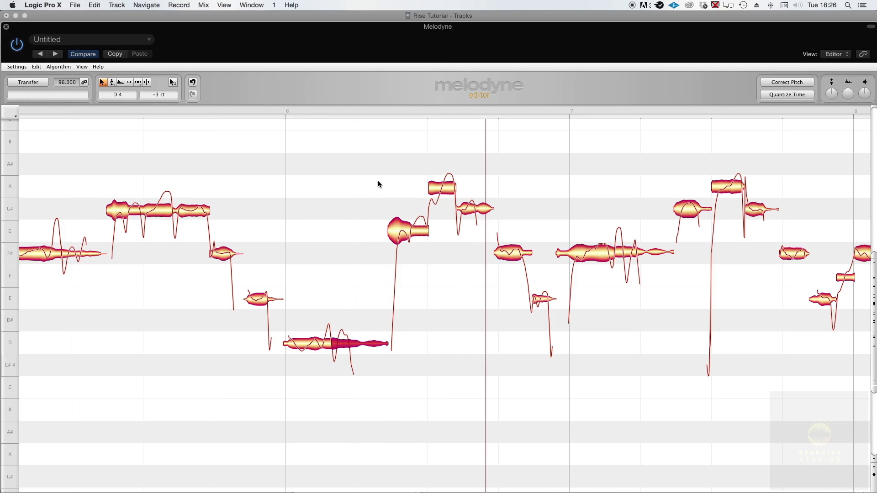
{"action": "left_click", "coordinate": [404, 231]}
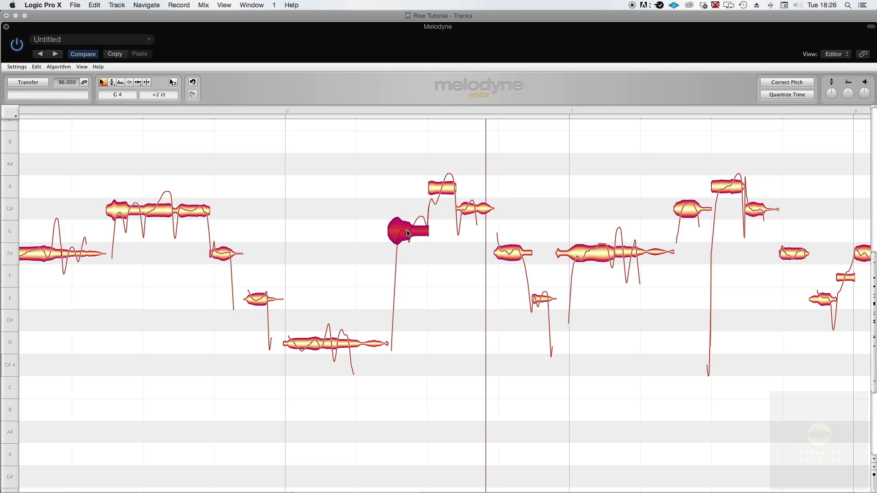
{"action": "left_click_drag", "start_coordinate": [408, 233], "coordinate": [404, 209]}
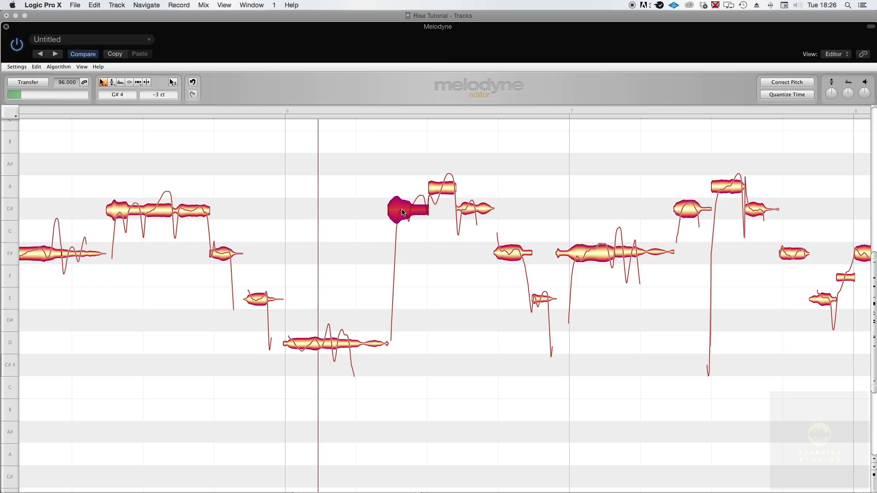
Step: Set the pitch modulation of bar 6's raised G#4 note to 84% and the following A4 note to 74%
{"action": "right_click", "coordinate": [403, 212]}
{"action": "left_click", "coordinate": [409, 223]}
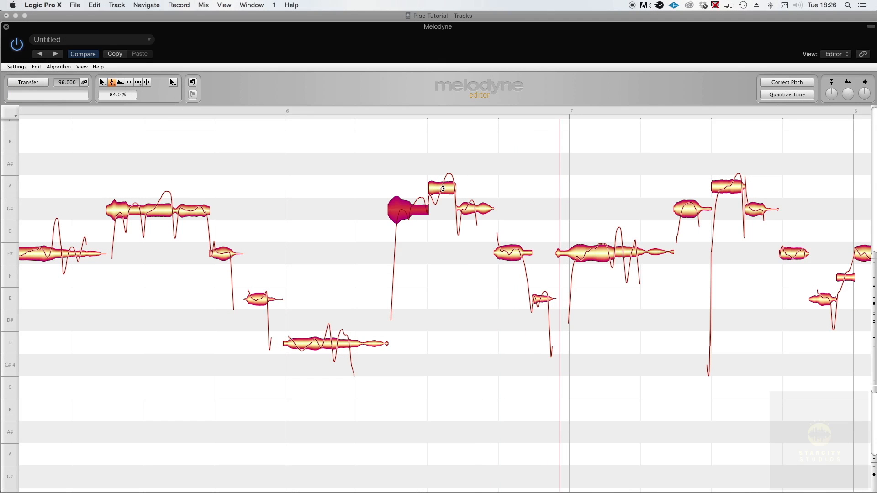
{"action": "left_click", "coordinate": [443, 189]}
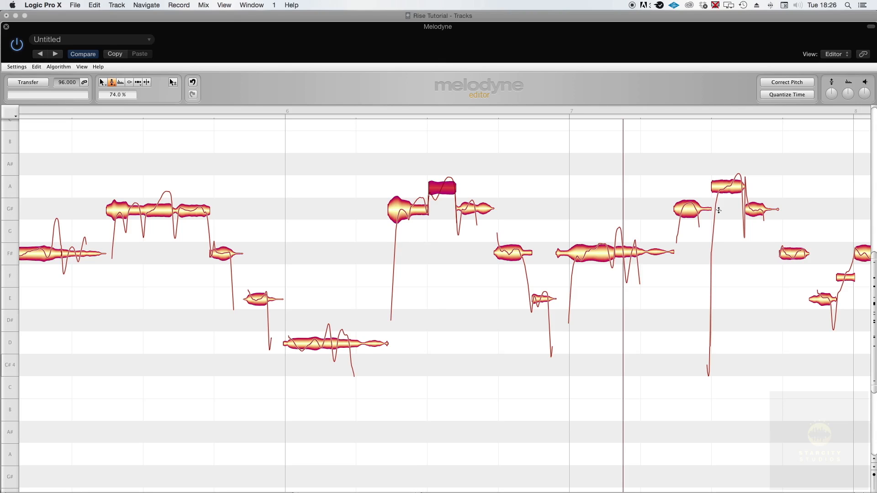
Step: Reduce the pitch modulation of bar 7's A4 note, readjust that of bar 6's A4 note, and play the passage
{"action": "left_click", "coordinate": [729, 186]}
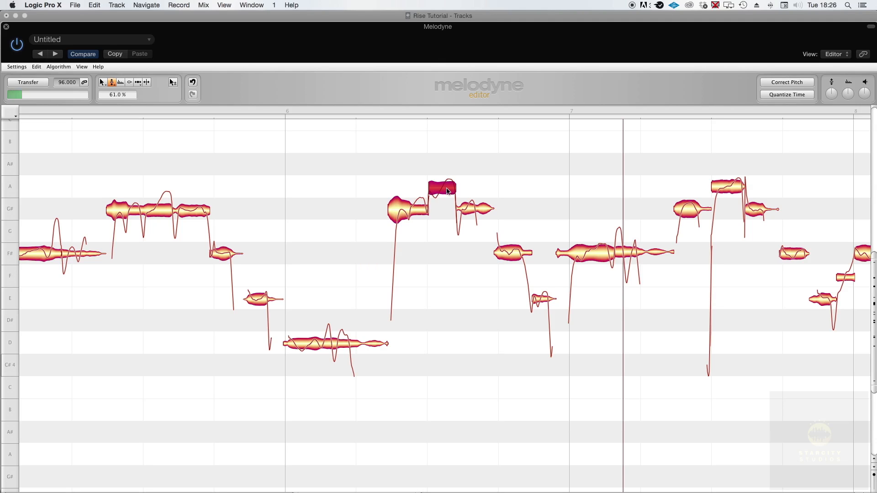
{"action": "left_click_drag", "start_coordinate": [447, 198], "coordinate": [448, 178]}
{"action": "key", "text": "space"}
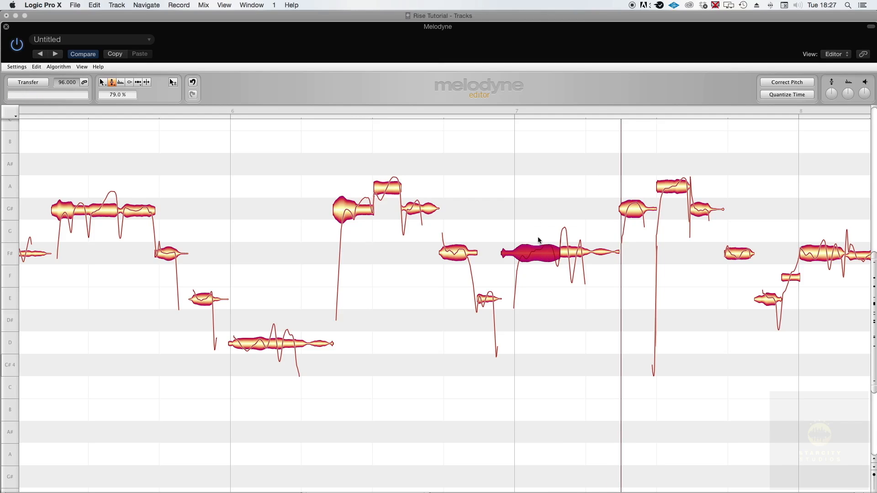
Step: Set the pitch modulation of bar 7's long F#4 note to 51% and its tail to 78%, and play the passage
{"action": "key", "text": "space"}
{"action": "left_click_drag", "start_coordinate": [574, 251], "coordinate": [574, 262]}
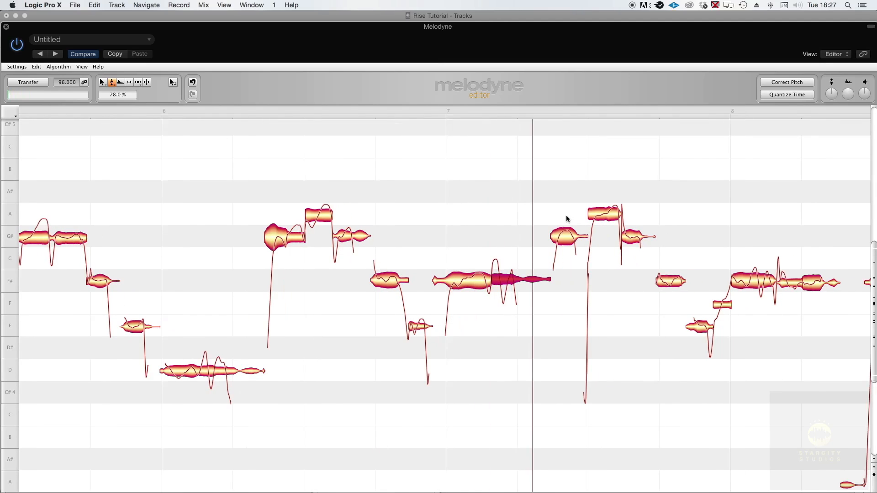
{"action": "left_click_drag", "start_coordinate": [465, 284], "coordinate": [466, 300]}
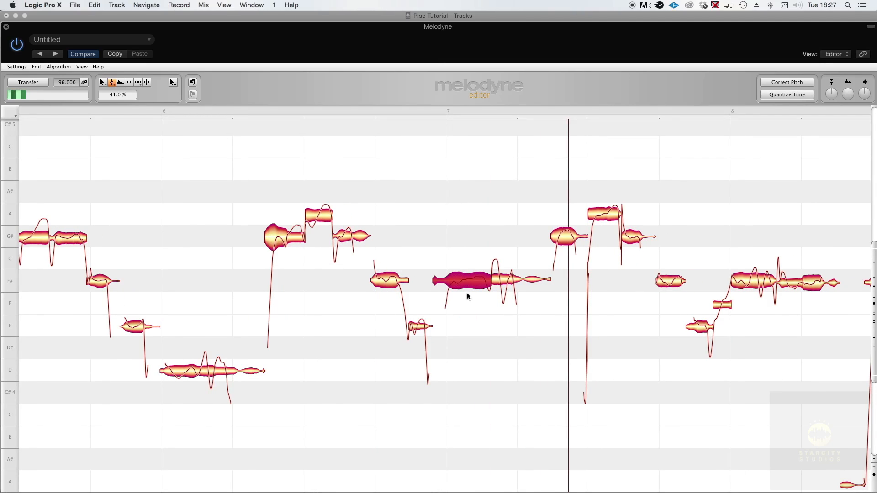
{"action": "key", "text": "space"}
{"action": "key", "text": "space"}
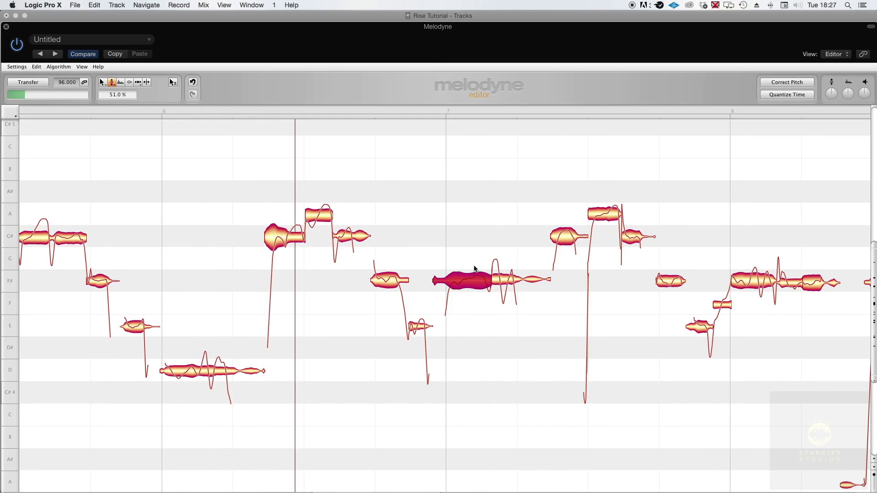
Step: Play on through bar 8 and set the pitch modulation of its short G4 note to 85%
{"action": "scroll", "coordinate": [474, 267], "scroll_direction": "right", "scroll_amount": 1}
{"action": "key", "text": "space"}
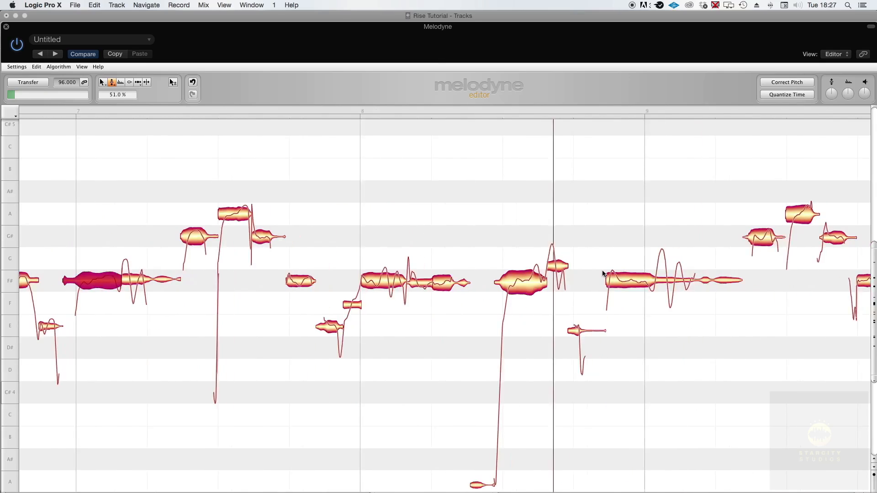
{"action": "left_click", "coordinate": [530, 266]}
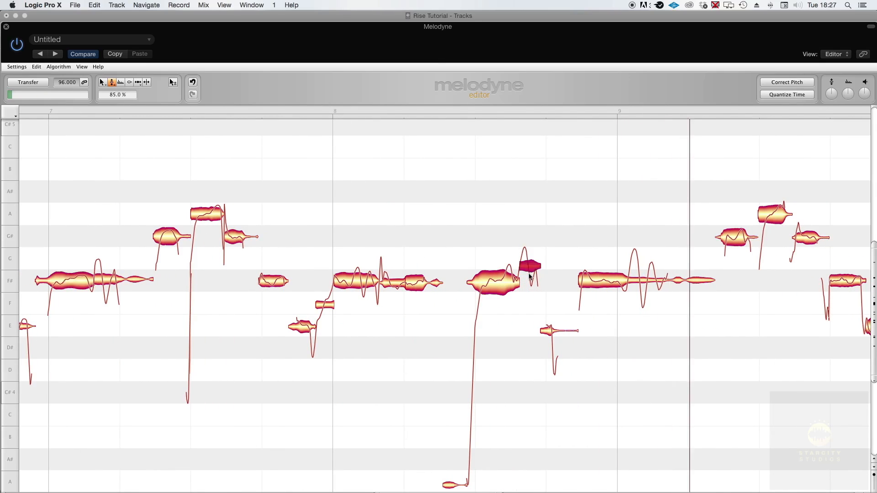
Step: Undo the pitch modulation change on bar 8's short G4 note and move the note down to F#4
{"action": "right_click", "coordinate": [564, 236]}
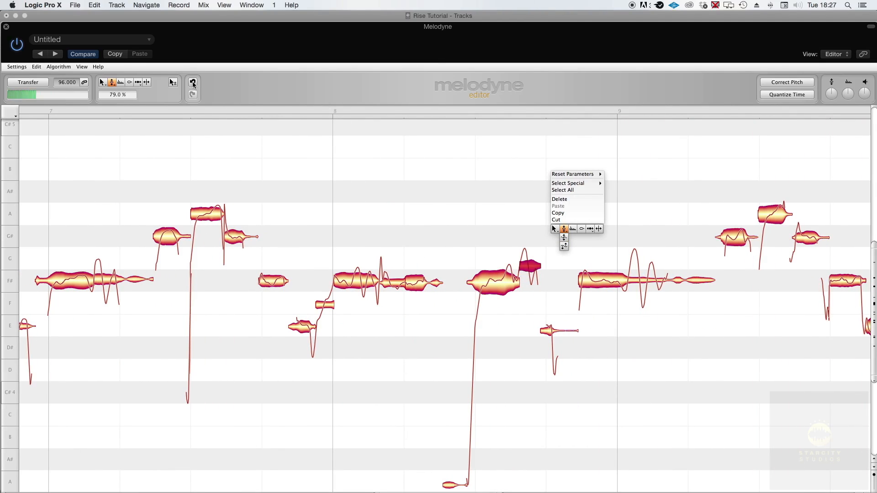
{"action": "left_click", "coordinate": [112, 82]}
{"action": "right_click", "coordinate": [497, 207]}
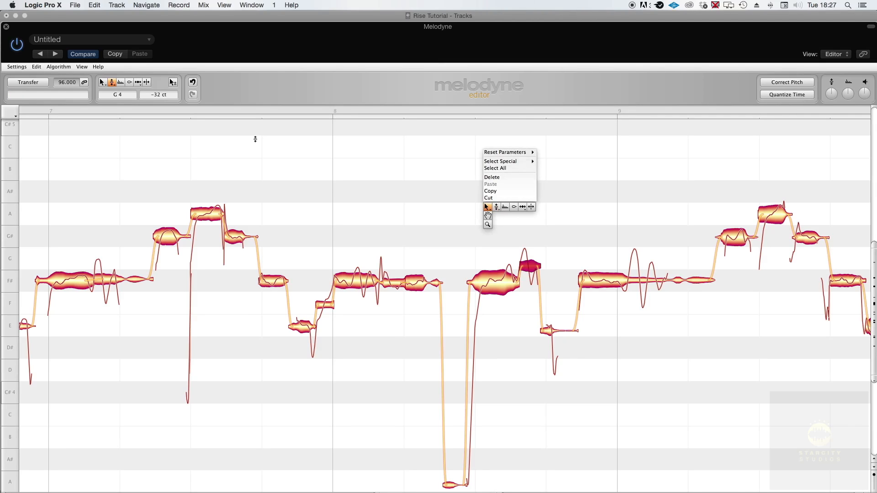
{"action": "left_click", "coordinate": [487, 207]}
{"action": "right_click", "coordinate": [385, 136]}
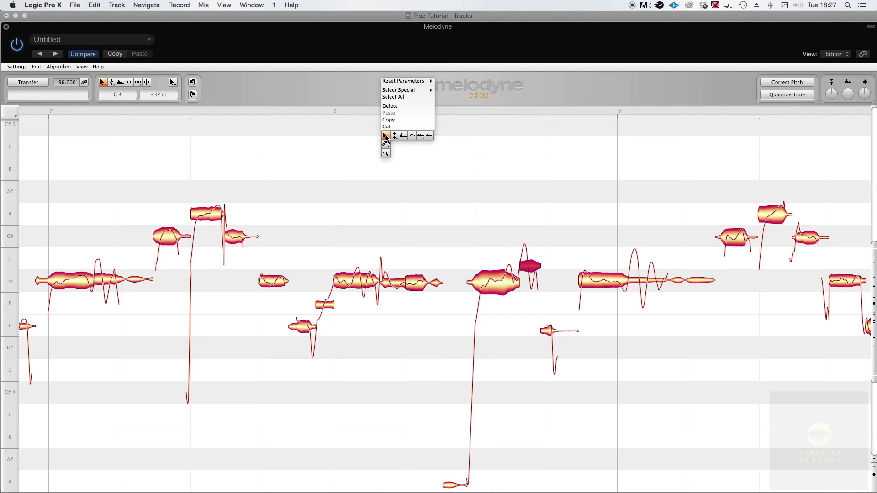
{"action": "left_click", "coordinate": [385, 136]}
{"action": "left_click", "coordinate": [524, 237]}
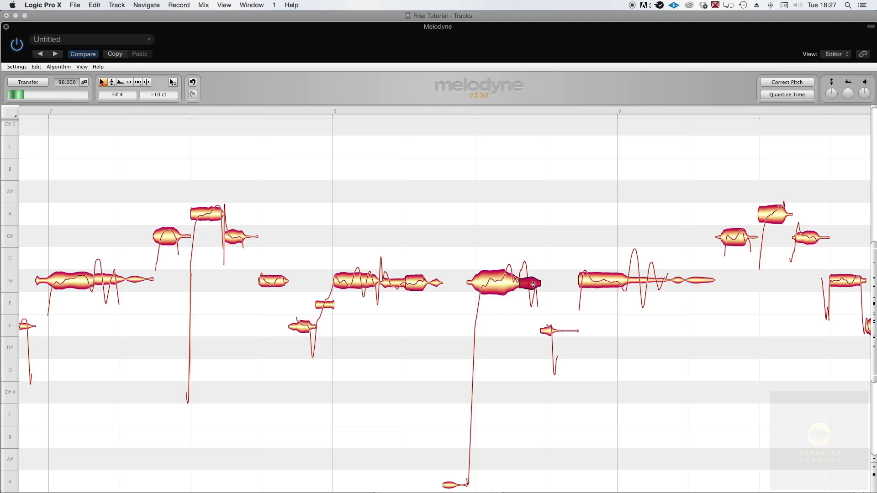
{"action": "right_click", "coordinate": [513, 188]}
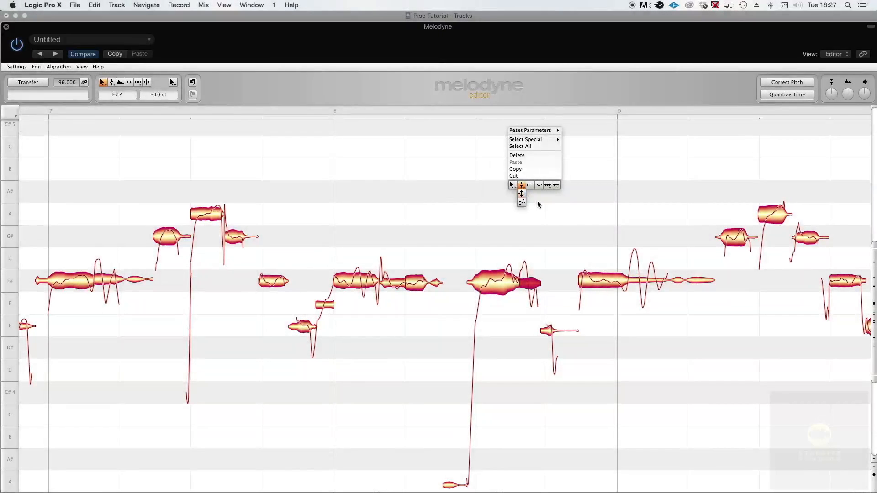
{"action": "left_click", "coordinate": [521, 182]}
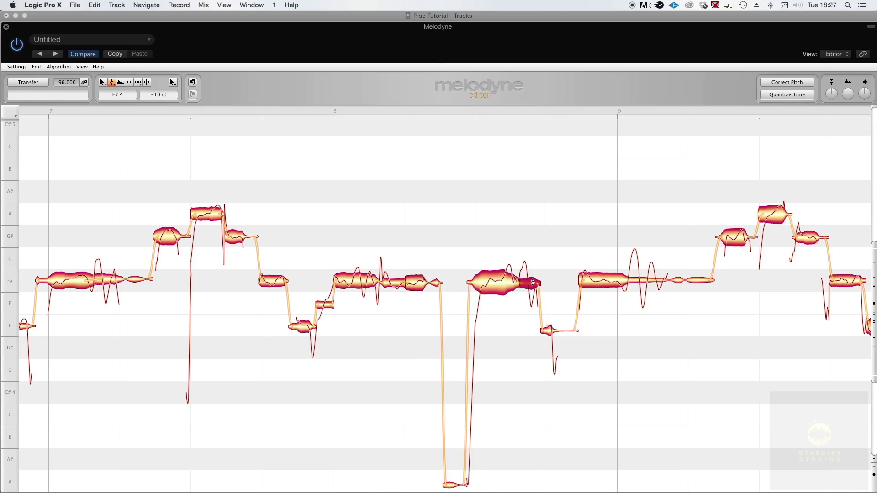
{"action": "right_click", "coordinate": [540, 233]}
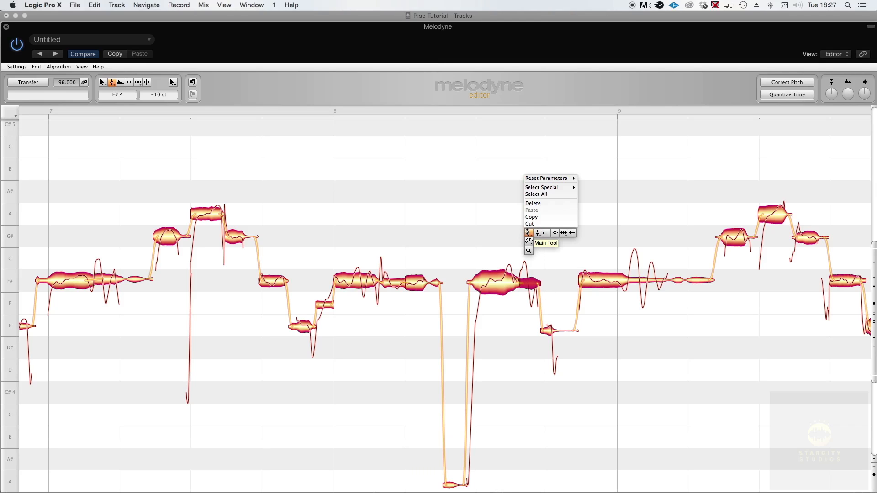
{"action": "left_click", "coordinate": [528, 236]}
{"action": "right_click", "coordinate": [526, 233]}
{"action": "left_click", "coordinate": [525, 232]}
Step: Play from bar 10, move the last note before bar 11 down to E4, and play the passage
{"action": "left_click_drag", "start_coordinate": [457, 27], "coordinate": [494, 265]}
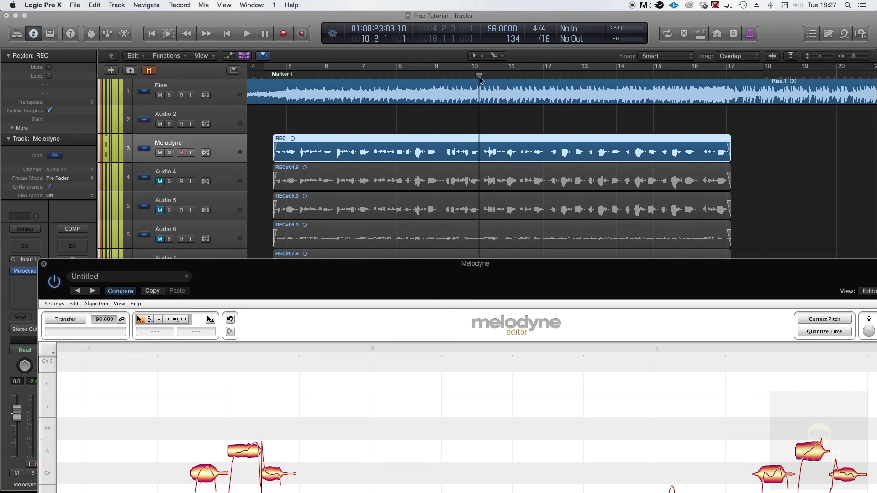
{"action": "left_click_drag", "start_coordinate": [550, 272], "coordinate": [542, 32]}
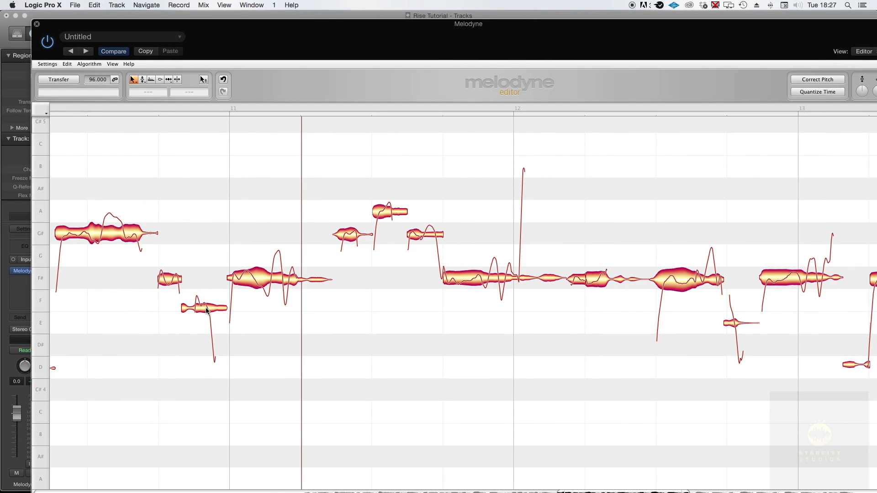
{"action": "left_click_drag", "start_coordinate": [207, 310], "coordinate": [208, 323]}
{"action": "key", "text": "space"}
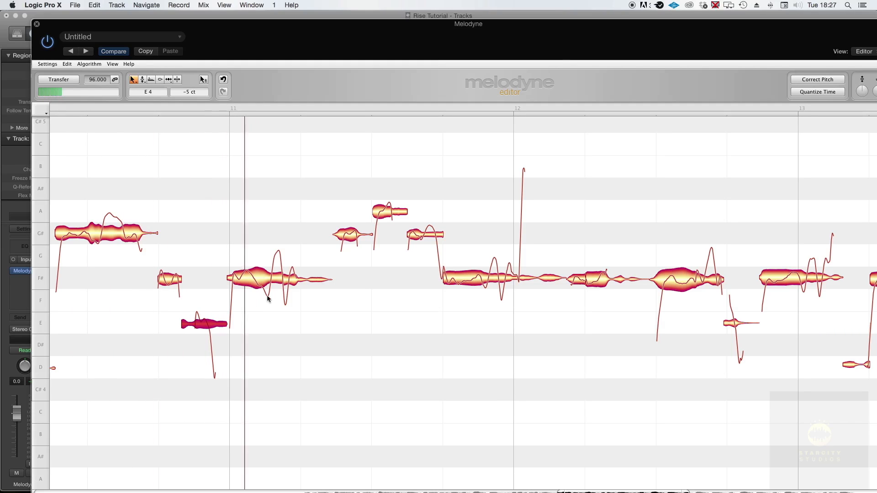
Step: Set the pitch modulation of bar 11's first F#4 note to 60%
{"action": "right_click", "coordinate": [264, 210]}
{"action": "left_click", "coordinate": [271, 210]}
{"action": "left_click_drag", "start_coordinate": [256, 283], "coordinate": [298, 285]}
{"action": "left_click", "coordinate": [310, 237]}
{"action": "scroll", "coordinate": [313, 228], "scroll_direction": "right", "scroll_amount": 1}
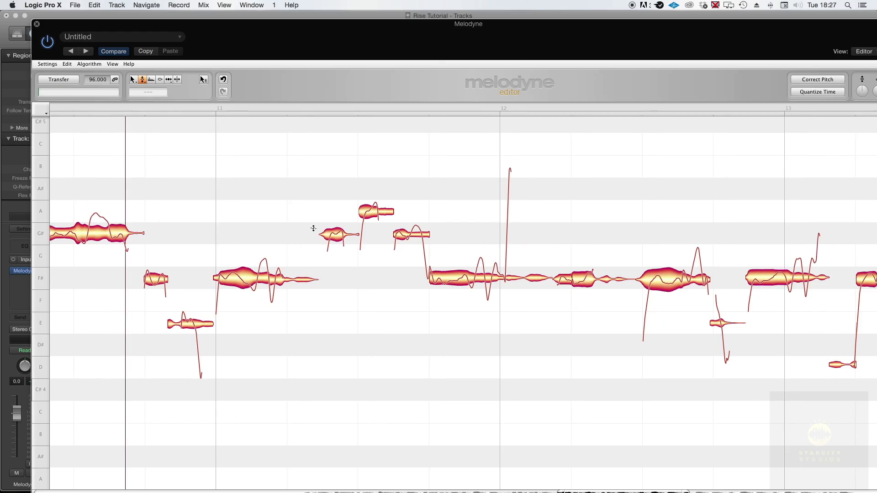
{"action": "scroll", "coordinate": [313, 229], "scroll_direction": "left", "scroll_amount": 1}
{"action": "left_click", "coordinate": [270, 277]}
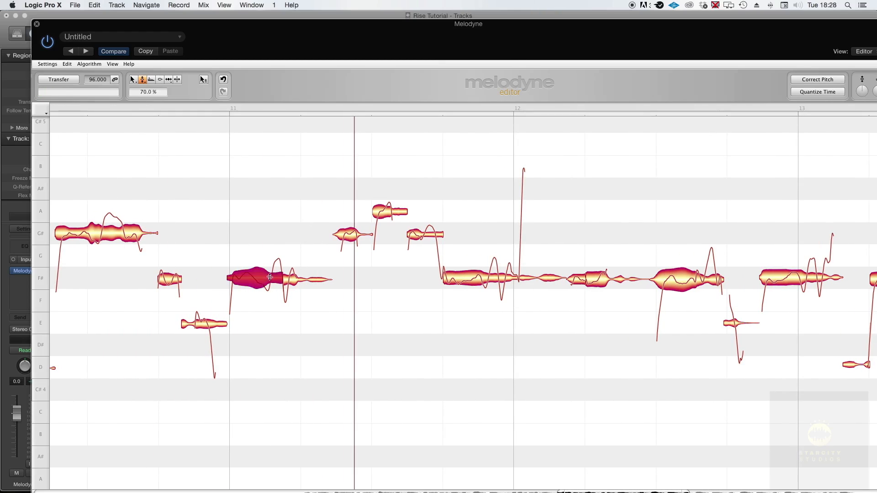
{"action": "right_click", "coordinate": [287, 228]}
{"action": "left_click", "coordinate": [281, 221]}
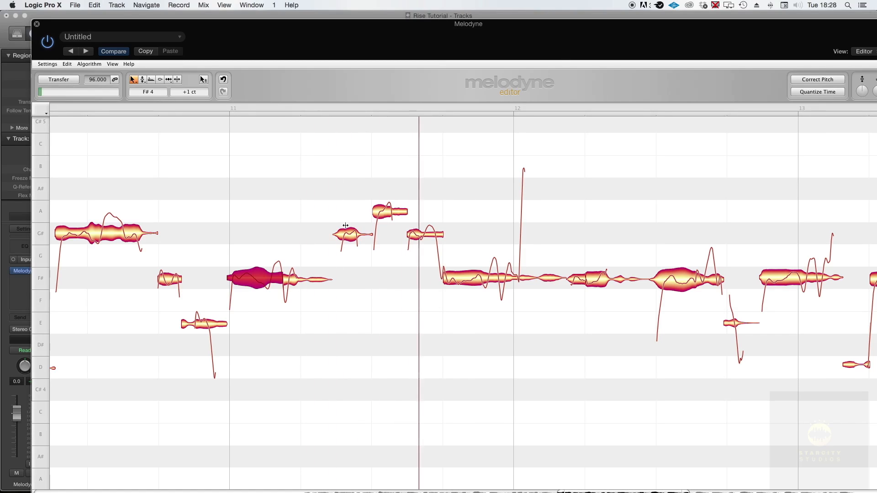
Step: Set the pitch modulation of bar 11's A4 note to 77% and play on through bar 13
{"action": "right_click", "coordinate": [386, 218]}
{"action": "left_click", "coordinate": [394, 214]}
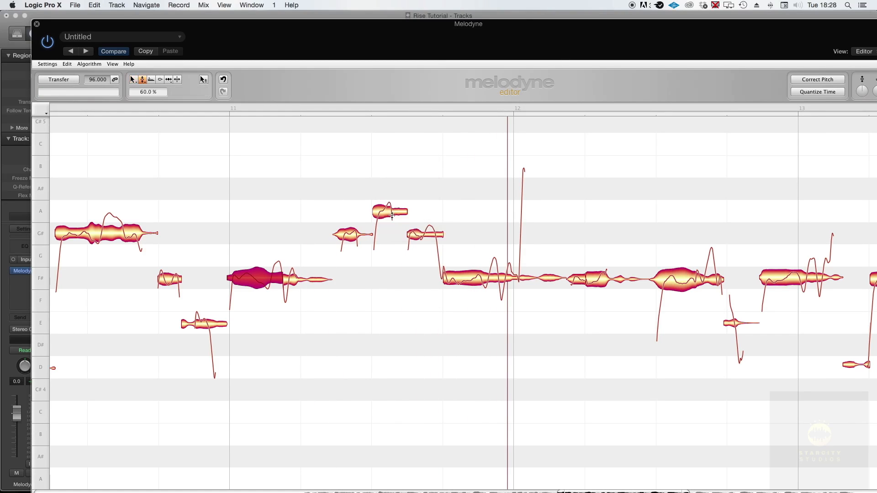
{"action": "left_click", "coordinate": [390, 216]}
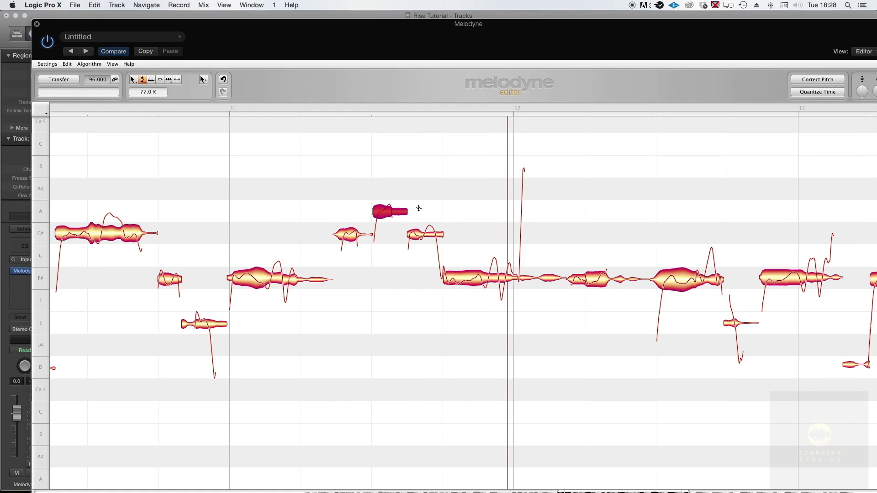
{"action": "right_click", "coordinate": [419, 188]}
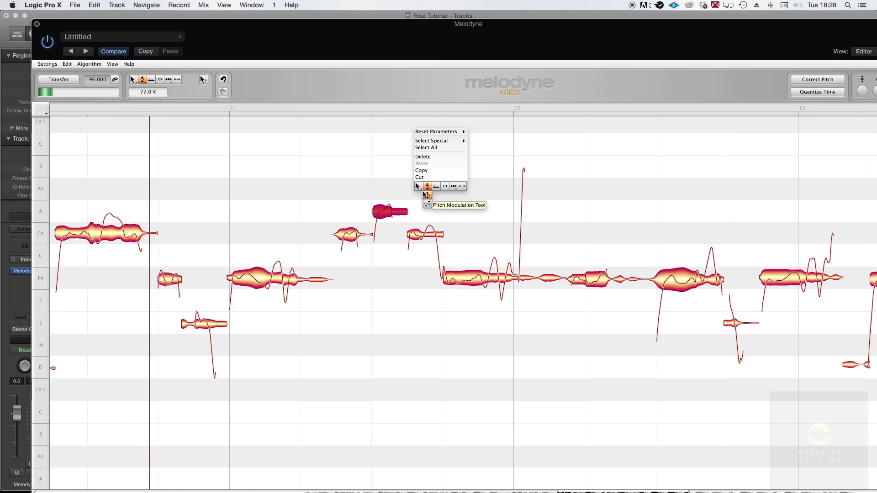
{"action": "left_click", "coordinate": [418, 187]}
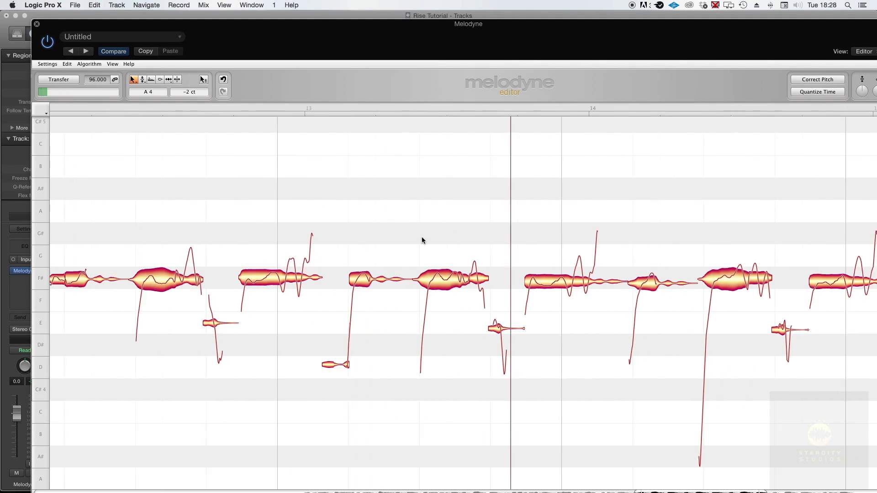
Step: Set the pitch modulation of the long F#4 note leading into bar 14 to 83% and the one leading into bar 15 to 92%
{"action": "right_click", "coordinate": [424, 223]}
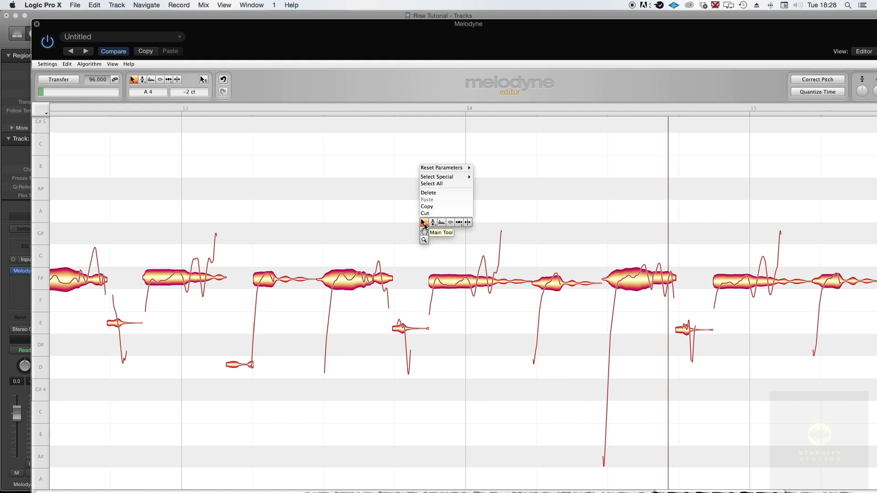
{"action": "left_click", "coordinate": [434, 233]}
{"action": "left_click", "coordinate": [430, 278]}
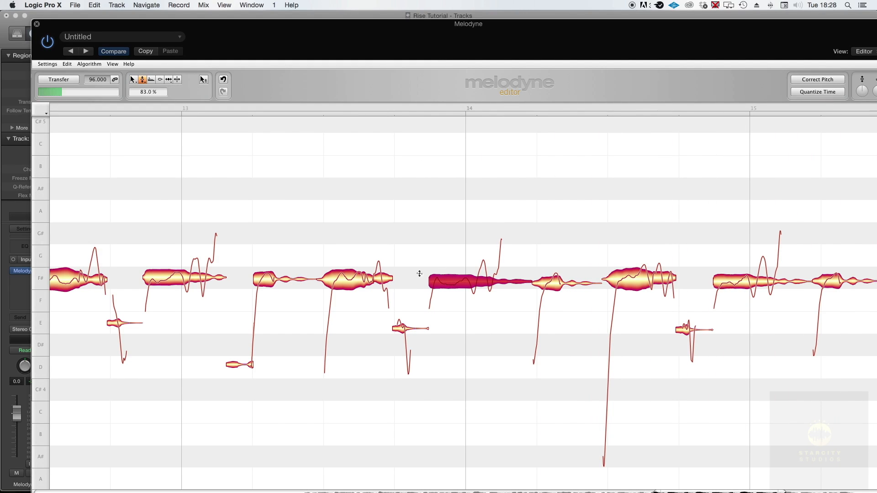
{"action": "left_click", "coordinate": [753, 281]}
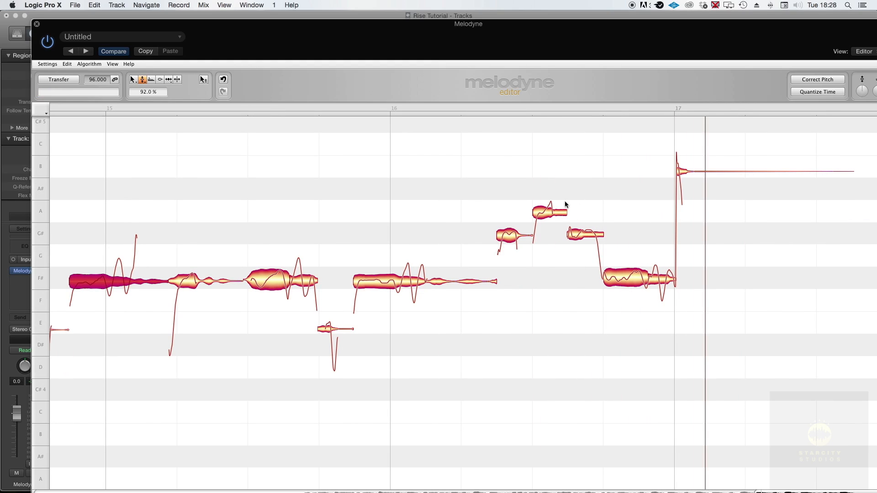
Step: Set the pitch modulation of bar 16's A4 note to 89% and the F#4 note leading into bar 13 to 85%
{"action": "left_click", "coordinate": [554, 214]}
{"action": "scroll", "coordinate": [555, 215], "scroll_direction": "left", "scroll_amount": 5}
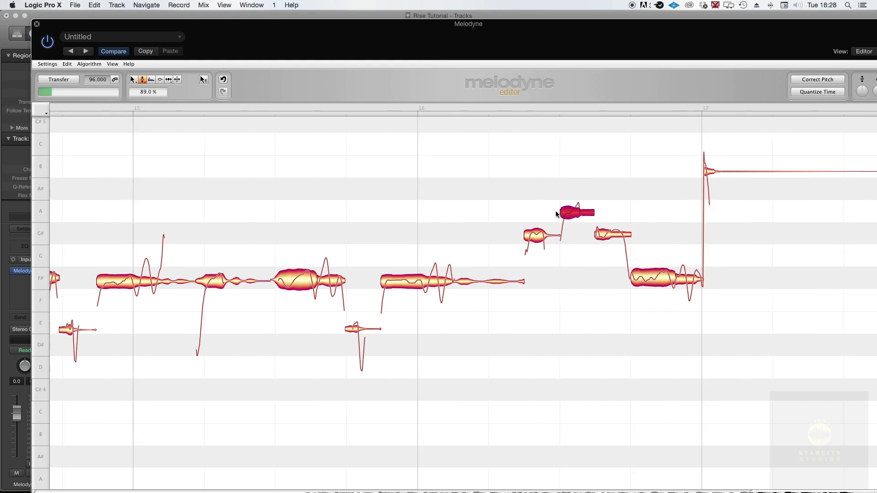
{"action": "scroll", "coordinate": [555, 214], "scroll_direction": "left", "scroll_amount": 15}
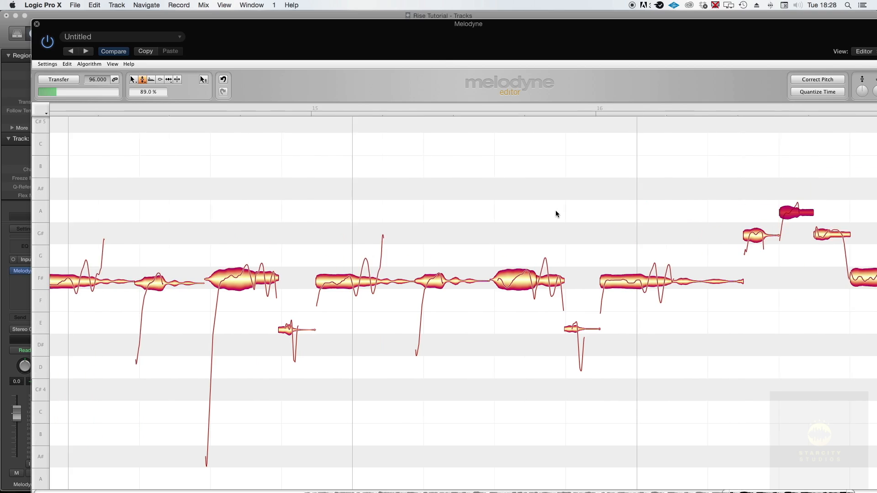
{"action": "scroll", "coordinate": [555, 214], "scroll_direction": "left", "scroll_amount": 17}
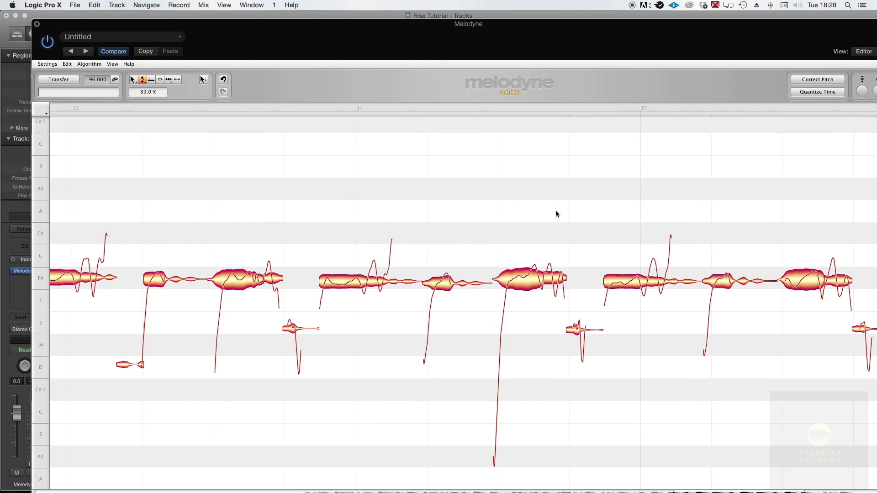
{"action": "scroll", "coordinate": [555, 212], "scroll_direction": "right", "scroll_amount": 6}
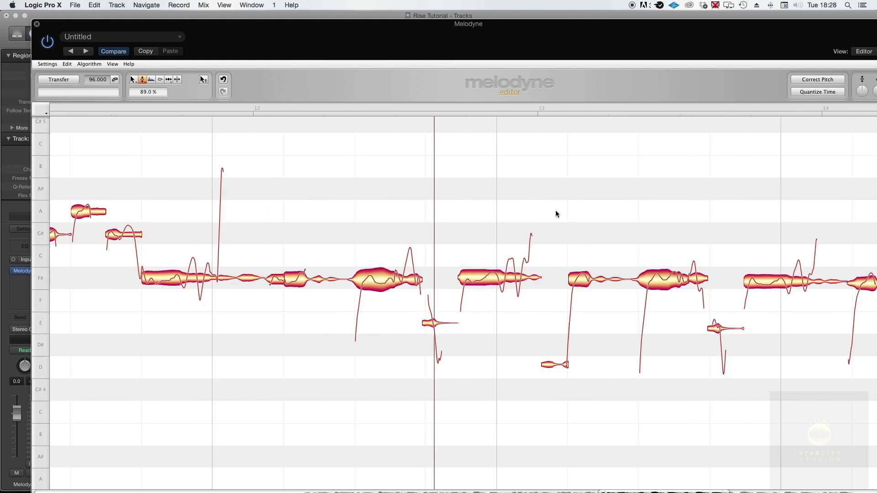
{"action": "left_click", "coordinate": [436, 280]}
Step: Set the pitch modulation of the F#4 tails in bars 14 and 15 to 85% and 91%, and the F#4 note leading into bar 16 to 94%
{"action": "scroll", "coordinate": [541, 243], "scroll_direction": "right", "scroll_amount": 7}
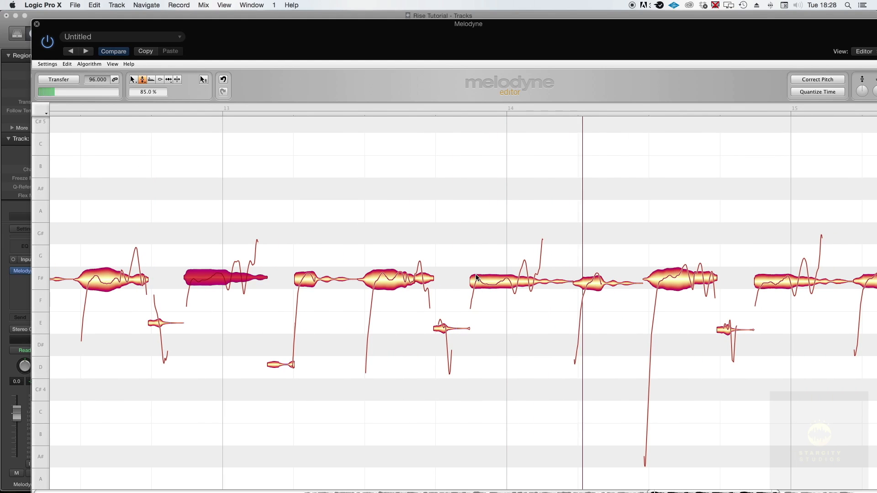
{"action": "left_click", "coordinate": [423, 278]}
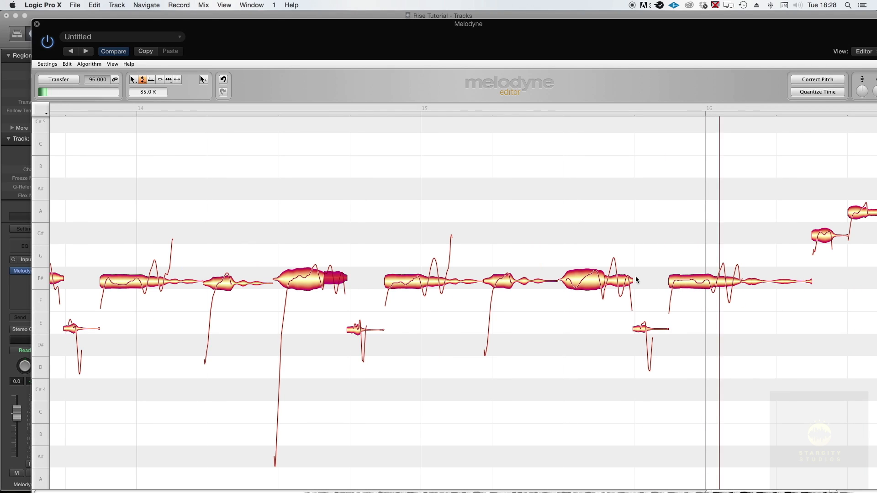
{"action": "left_click", "coordinate": [617, 282]}
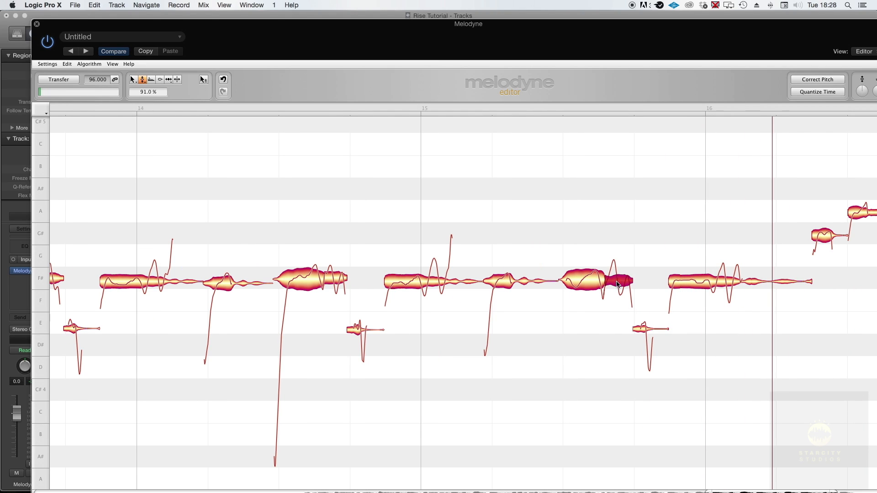
{"action": "left_click", "coordinate": [736, 281]}
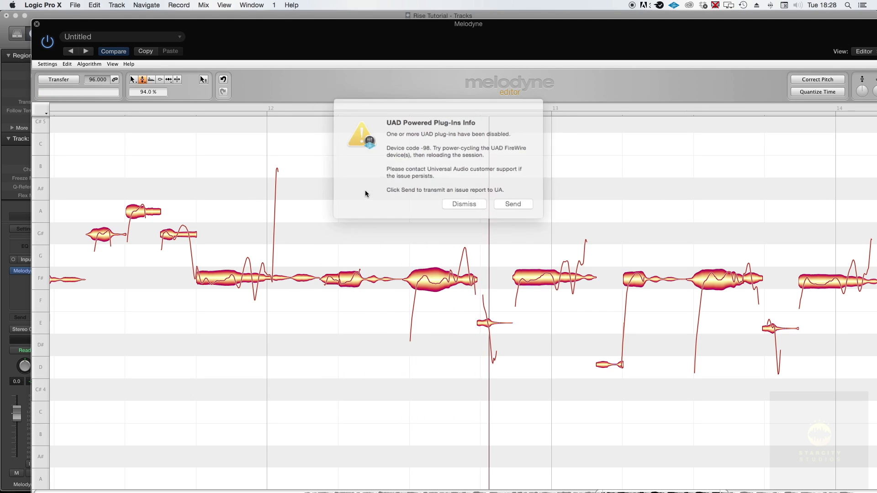
{"action": "left_click", "coordinate": [456, 201]}
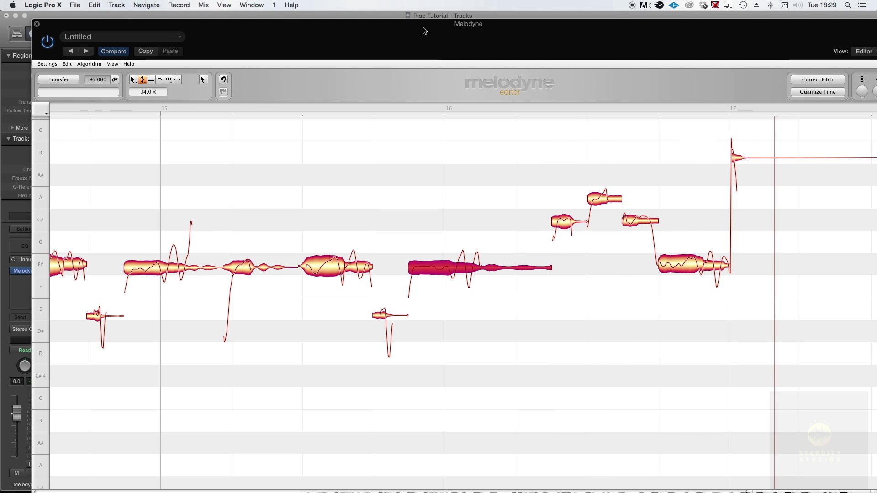
Step: Play the corrected vocal from just before bar 5 and review its notes through bar 7
{"action": "left_click_drag", "start_coordinate": [423, 30], "coordinate": [461, 263]}
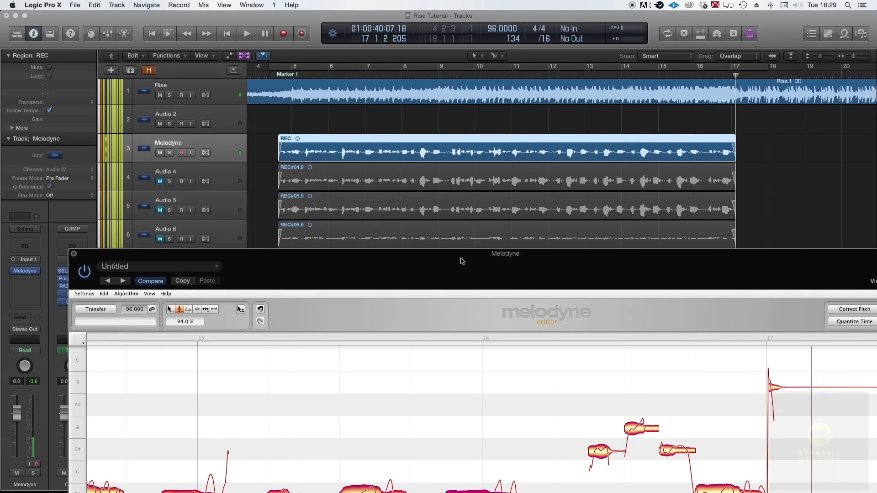
{"action": "left_click", "coordinate": [287, 76]}
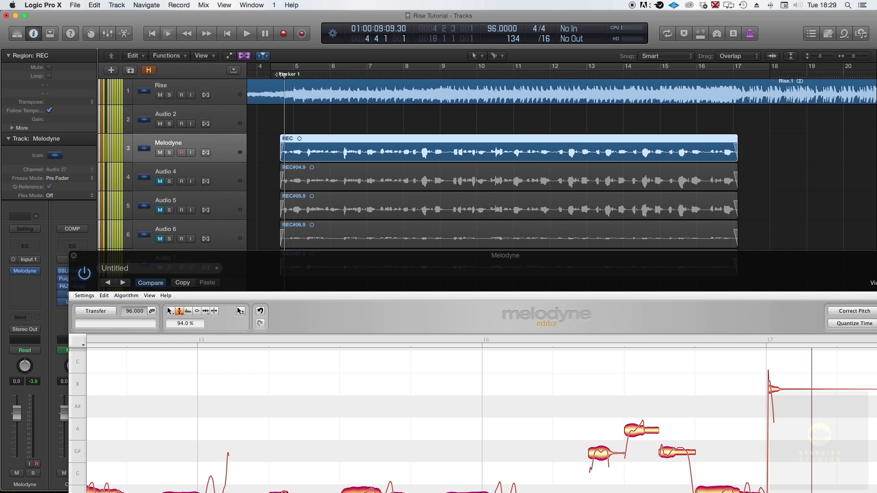
{"action": "key", "text": "space"}
{"action": "double_click", "coordinate": [368, 261]}
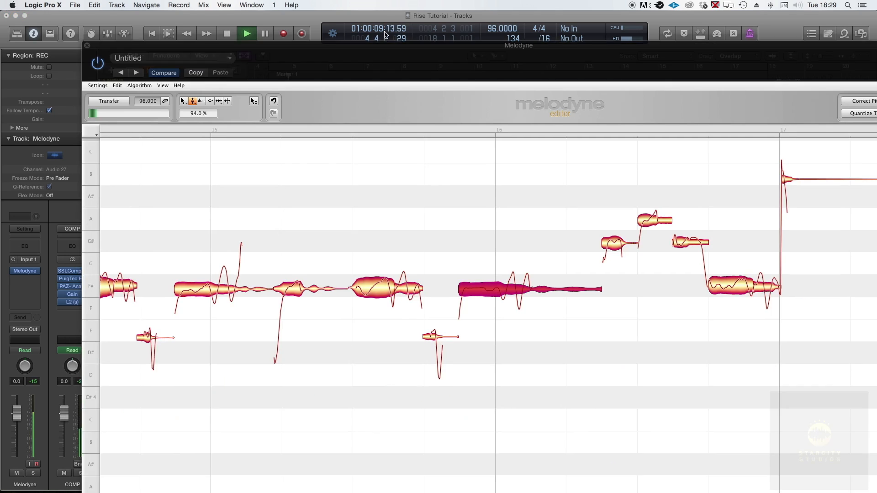
{"action": "scroll", "coordinate": [396, 142], "scroll_direction": "left", "scroll_amount": 15}
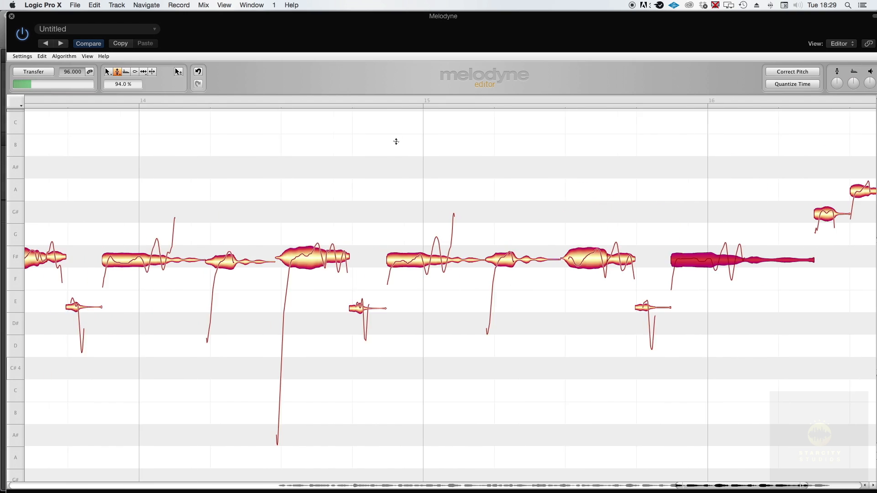
{"action": "scroll", "coordinate": [396, 142], "scroll_direction": "left", "scroll_amount": 8}
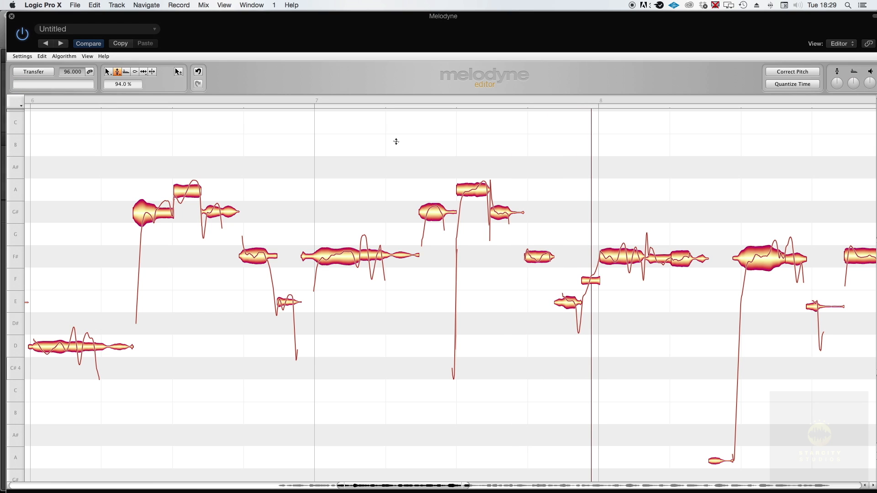
Step: Switch to the Note Separation Tool for splitting the notes in bar 9
{"action": "right_click", "coordinate": [392, 145]}
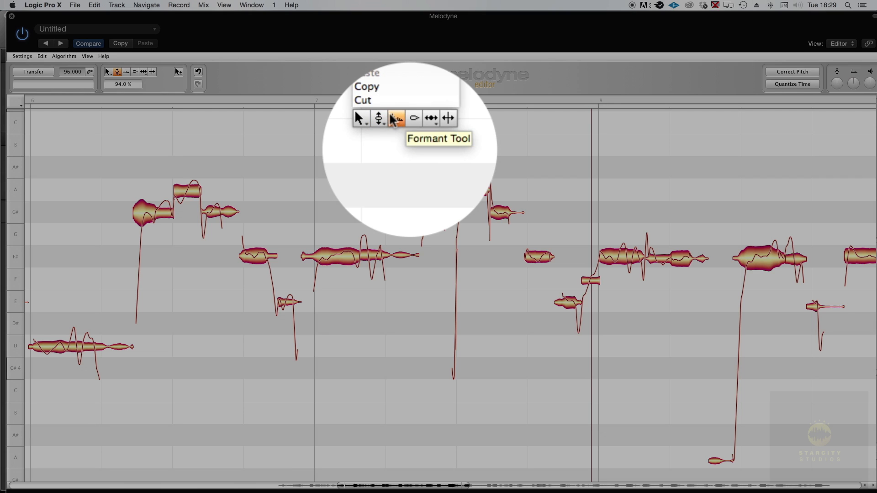
{"action": "mouse_move", "coordinate": [428, 120]}
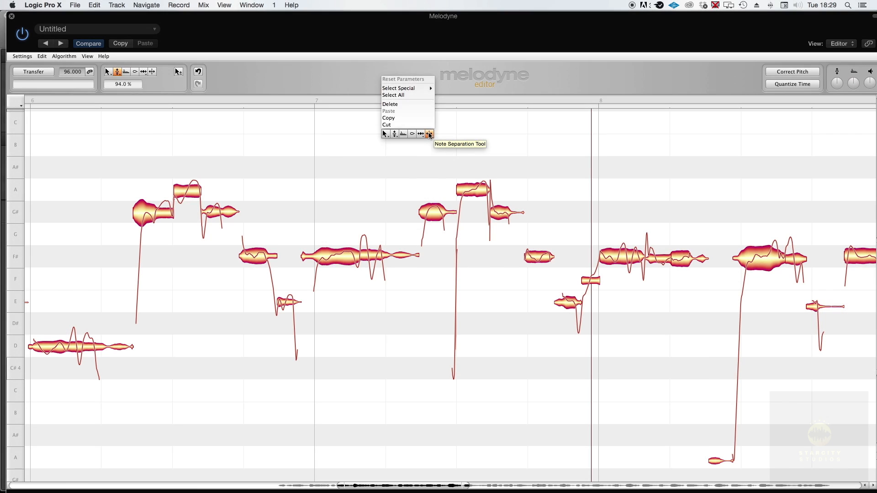
{"action": "left_click", "coordinate": [382, 130]}
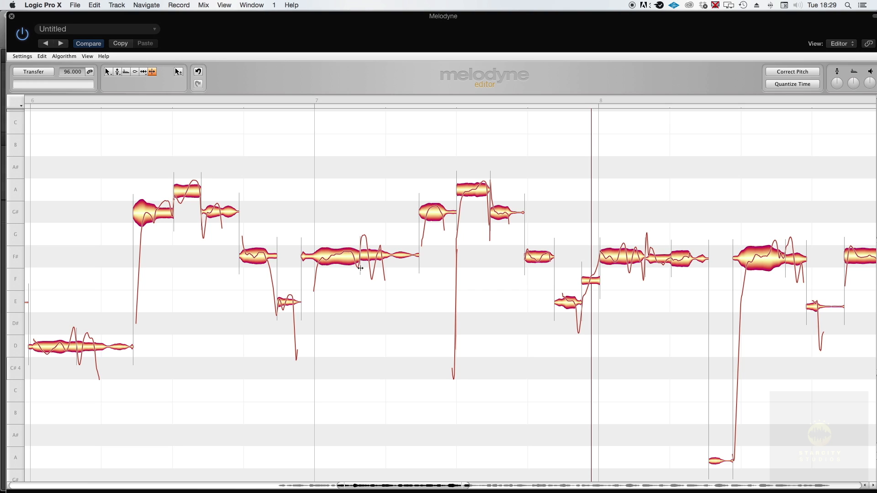
{"action": "scroll", "coordinate": [361, 268], "scroll_direction": "right", "scroll_amount": 15}
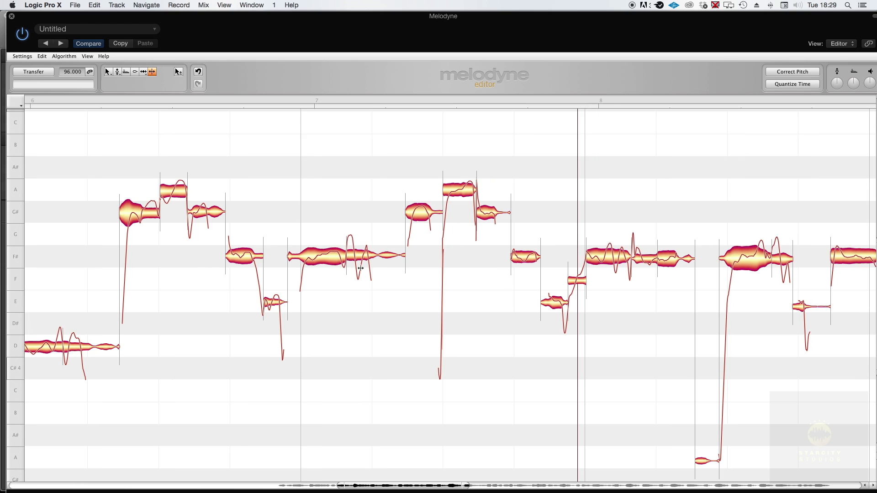
{"action": "scroll", "coordinate": [360, 268], "scroll_direction": "right", "scroll_amount": 2}
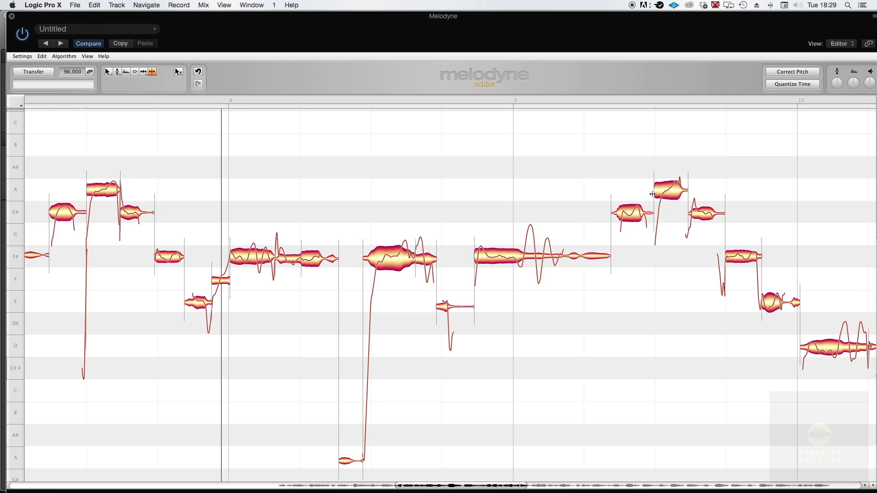
{"action": "scroll", "coordinate": [663, 202], "scroll_direction": "right", "scroll_amount": 1}
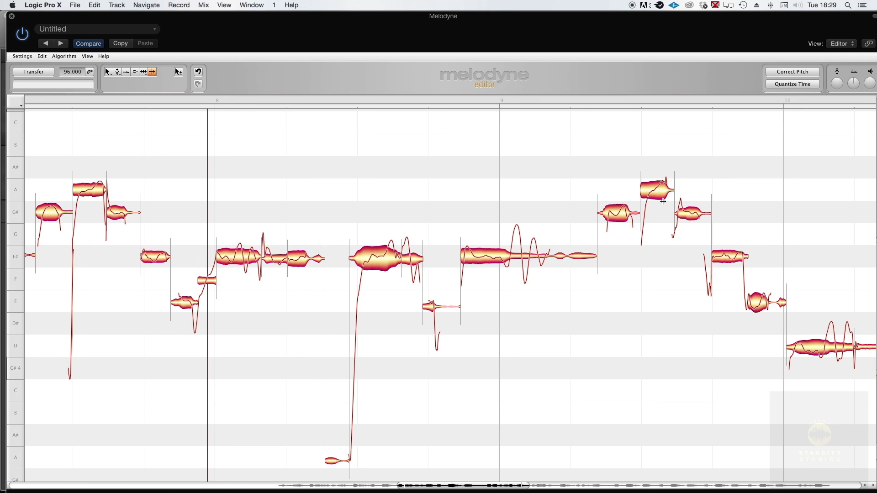
{"action": "scroll", "coordinate": [662, 201], "scroll_direction": "up", "scroll_amount": 2}
{"action": "scroll", "coordinate": [662, 202], "scroll_direction": "right", "scroll_amount": 4}
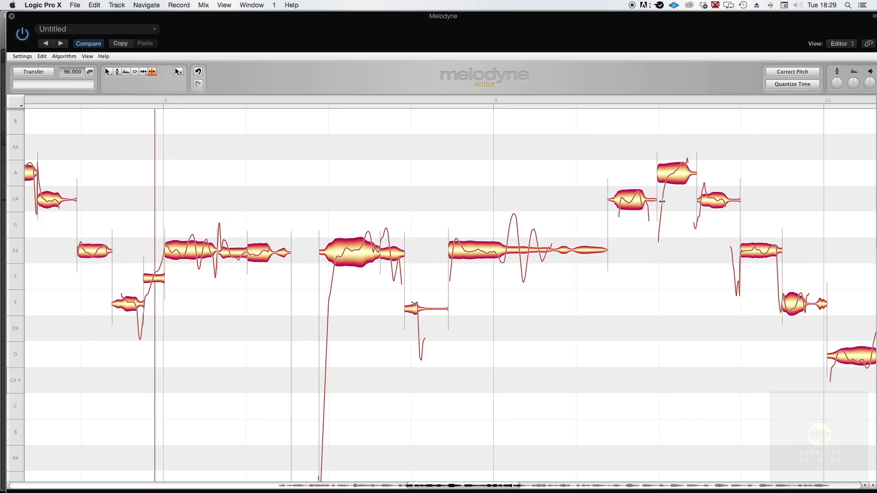
{"action": "scroll", "coordinate": [660, 201], "scroll_direction": "down", "scroll_amount": 2}
{"action": "scroll", "coordinate": [659, 200], "scroll_direction": "up", "scroll_amount": 3}
{"action": "scroll", "coordinate": [660, 201], "scroll_direction": "right", "scroll_amount": 2}
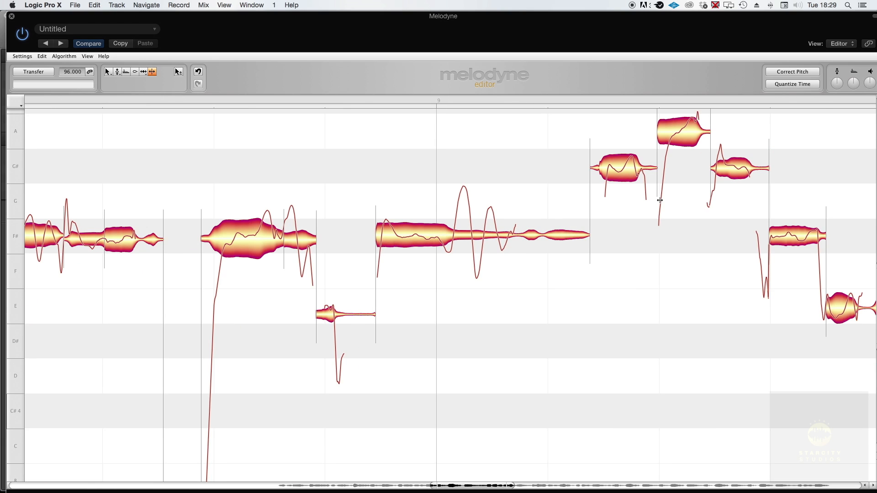
{"action": "scroll", "coordinate": [659, 201], "scroll_direction": "up", "scroll_amount": 1}
{"action": "scroll", "coordinate": [635, 229], "scroll_direction": "up", "scroll_amount": 1}
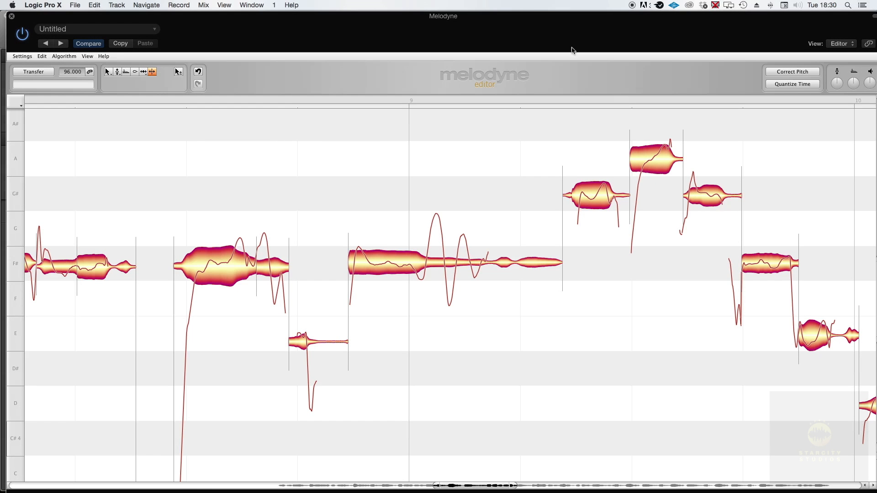
Step: Play the vocal up to bar 9 and replay the phrase around that bar's A4 note
{"action": "left_click_drag", "start_coordinate": [538, 19], "coordinate": [519, 200]}
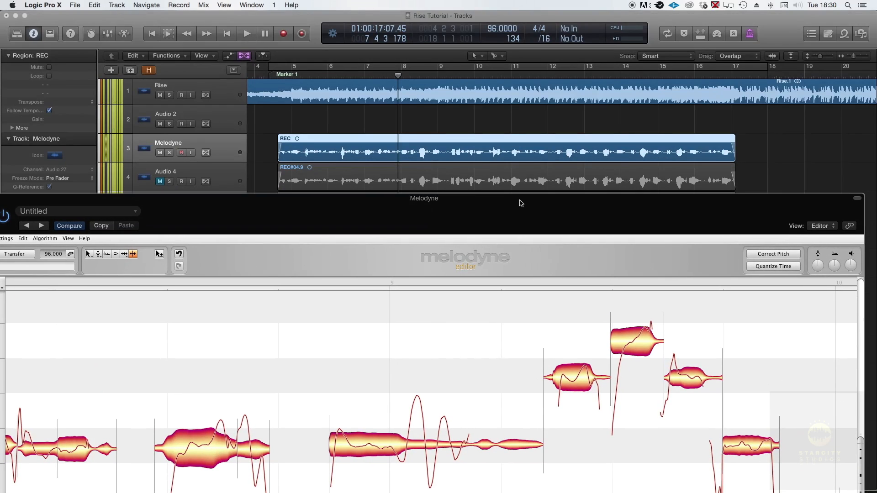
{"action": "key", "text": "space"}
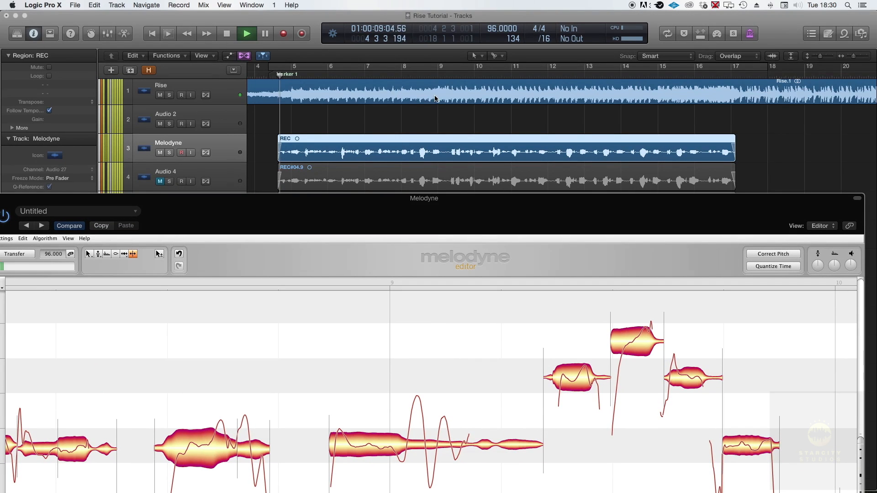
{"action": "left_click", "coordinate": [378, 74]}
{"action": "left_click", "coordinate": [346, 75]}
{"action": "left_click", "coordinate": [327, 75]}
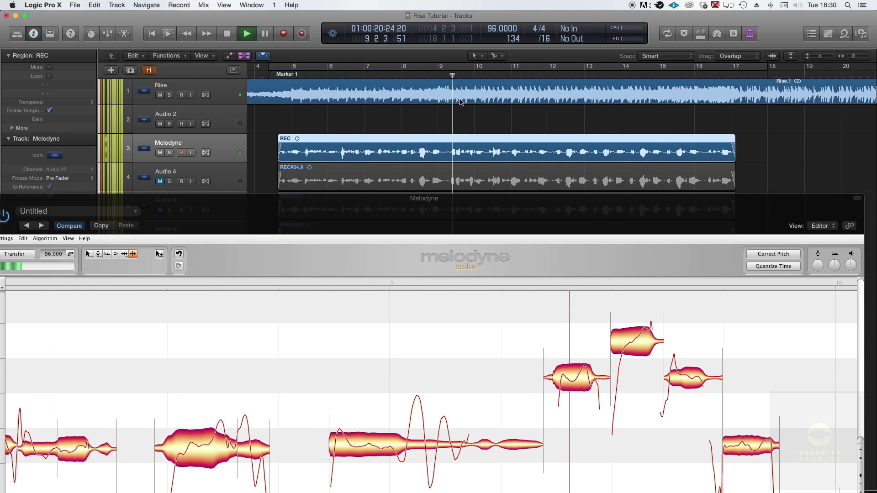
{"action": "key", "text": "space"}
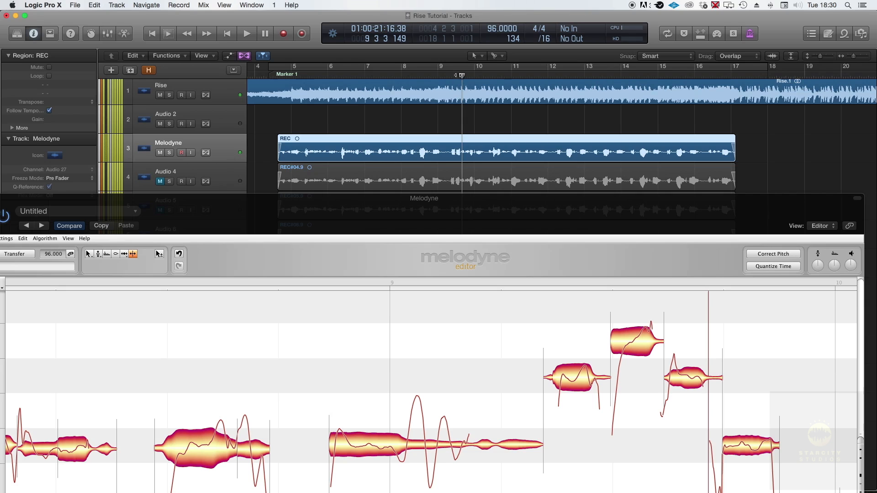
{"action": "key", "text": "space"}
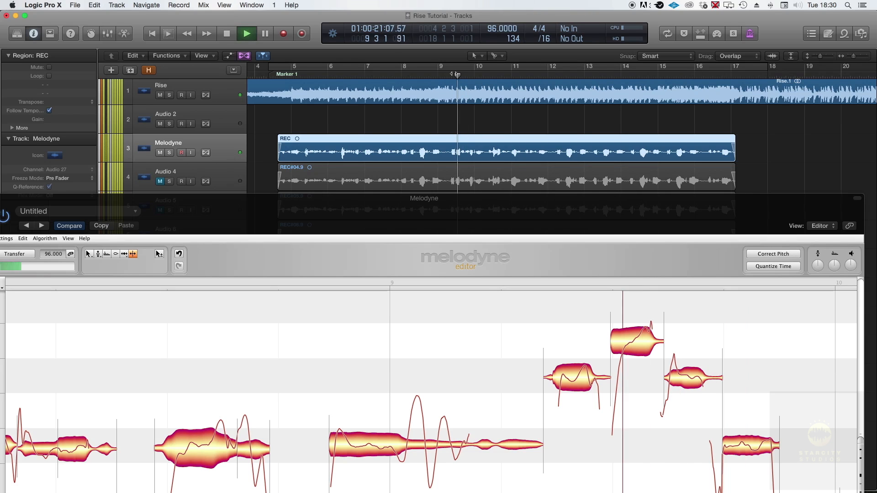
{"action": "key", "text": "space"}
{"action": "left_click", "coordinate": [450, 75]}
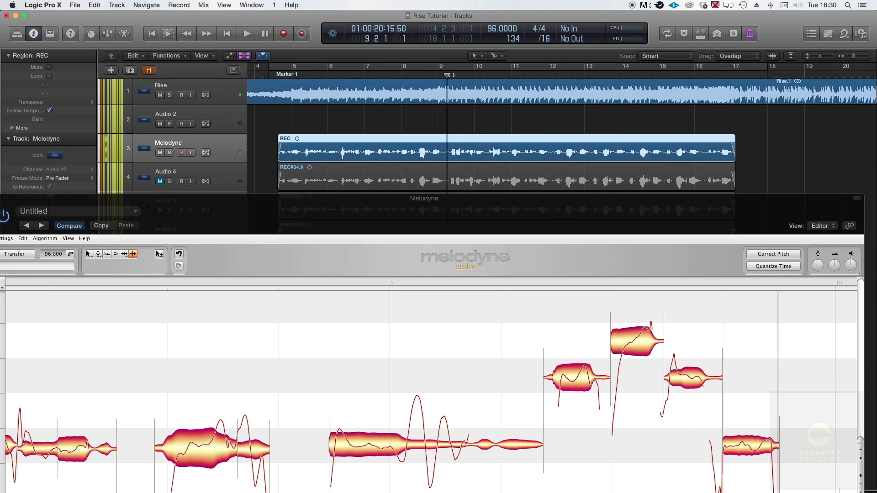
{"action": "key", "text": "space"}
{"action": "key", "text": "space"}
Step: Split off the rising slide at the start of bar 9's A4 note as a separate note
{"action": "left_click_drag", "start_coordinate": [563, 207], "coordinate": [546, 60]}
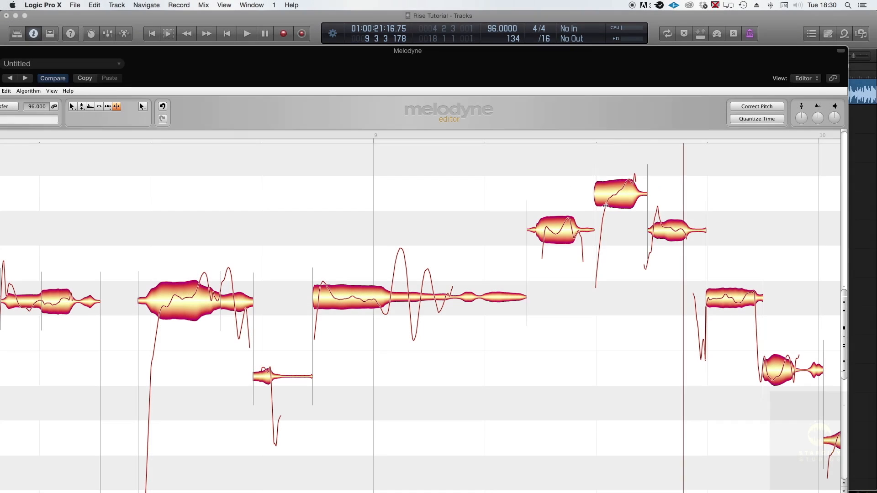
{"action": "left_click", "coordinate": [606, 205]}
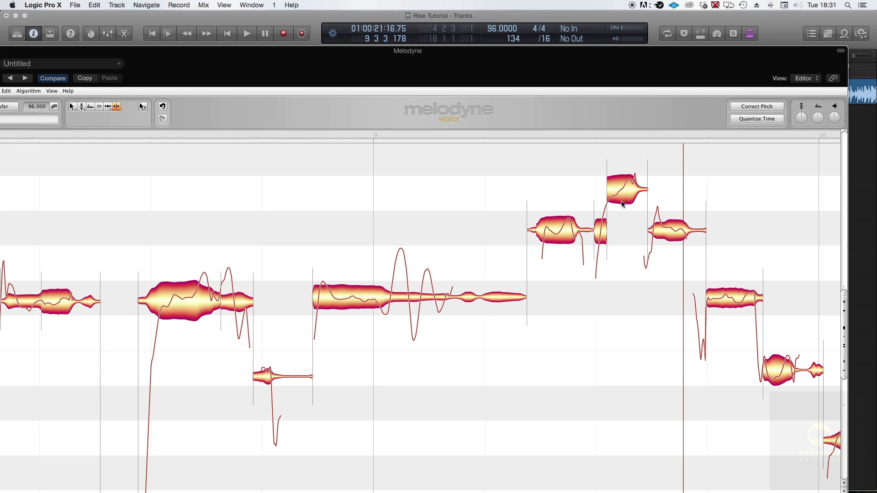
{"action": "scroll", "coordinate": [614, 204], "scroll_direction": "up", "scroll_amount": 5}
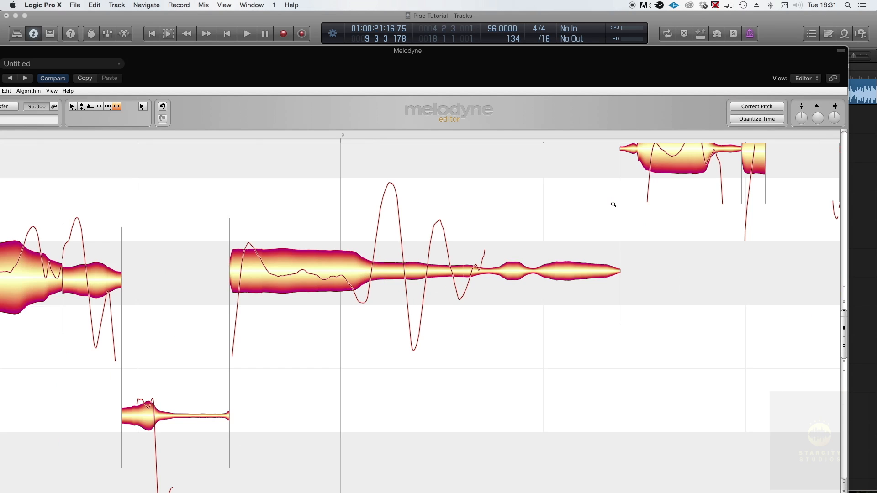
{"action": "scroll", "coordinate": [614, 204], "scroll_direction": "up", "scroll_amount": 4}
{"action": "scroll", "coordinate": [614, 204], "scroll_direction": "right", "scroll_amount": 5}
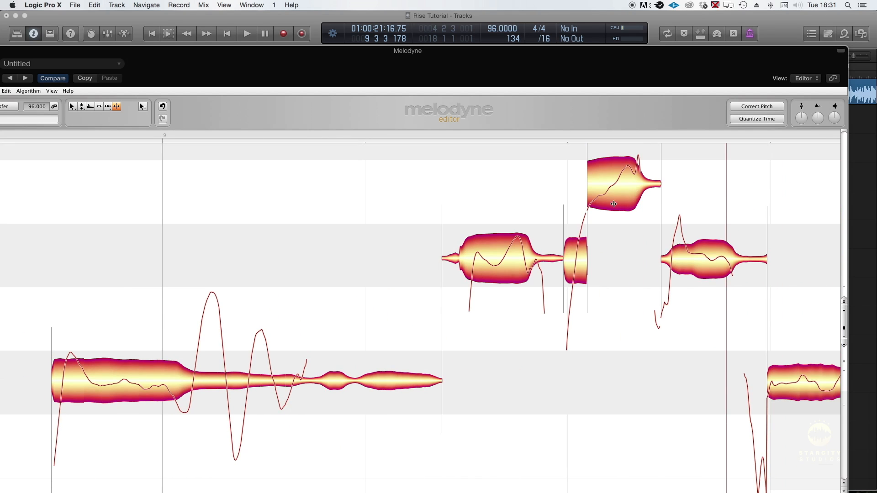
{"action": "right_click", "coordinate": [607, 232]}
{"action": "left_click", "coordinate": [606, 239]}
{"action": "scroll", "coordinate": [588, 208], "scroll_direction": "up", "scroll_amount": 3}
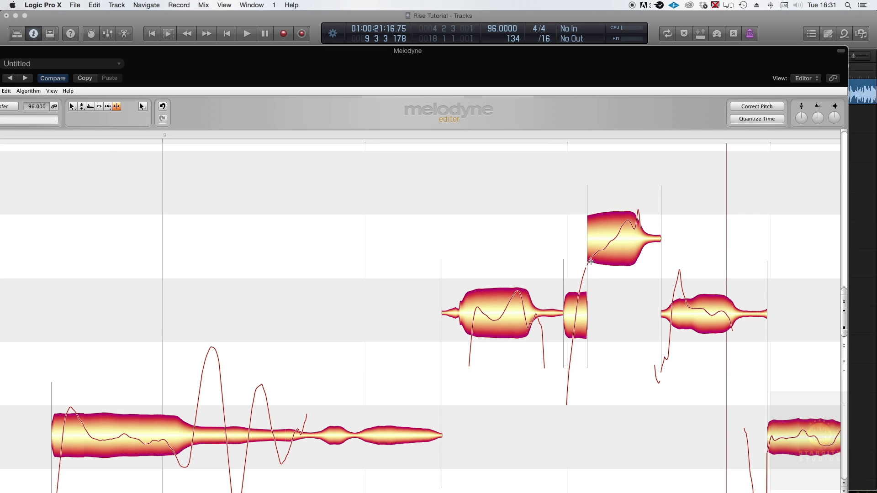
Step: Try splitting off the onset of the long F#4 note leading into bar 9, and undo the split
{"action": "scroll", "coordinate": [591, 274], "scroll_direction": "down", "scroll_amount": 5}
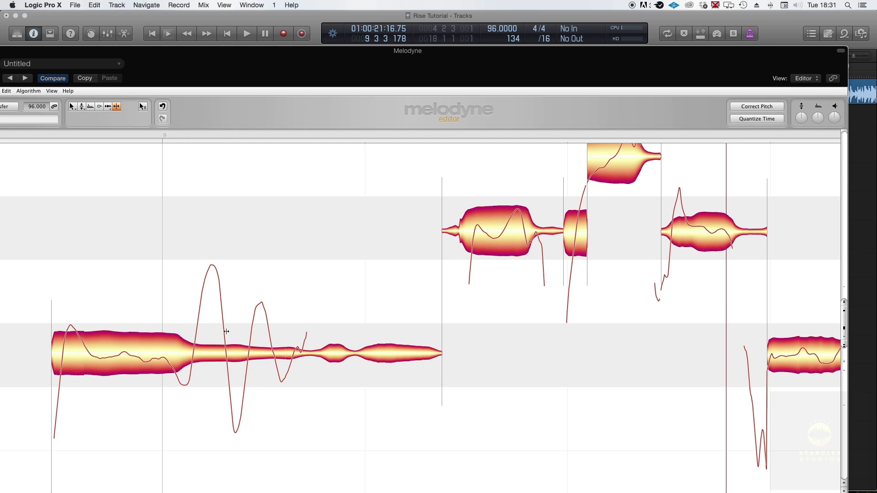
{"action": "scroll", "coordinate": [226, 331], "scroll_direction": "left", "scroll_amount": 3}
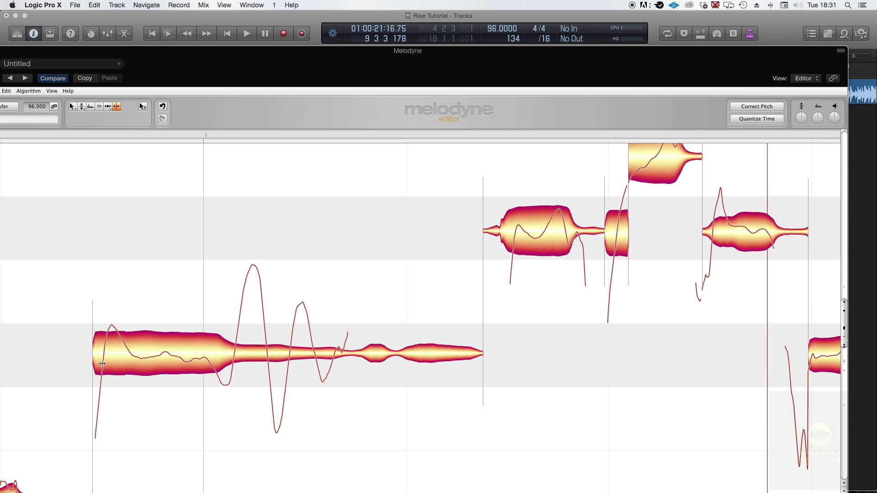
{"action": "double_click", "coordinate": [102, 373]}
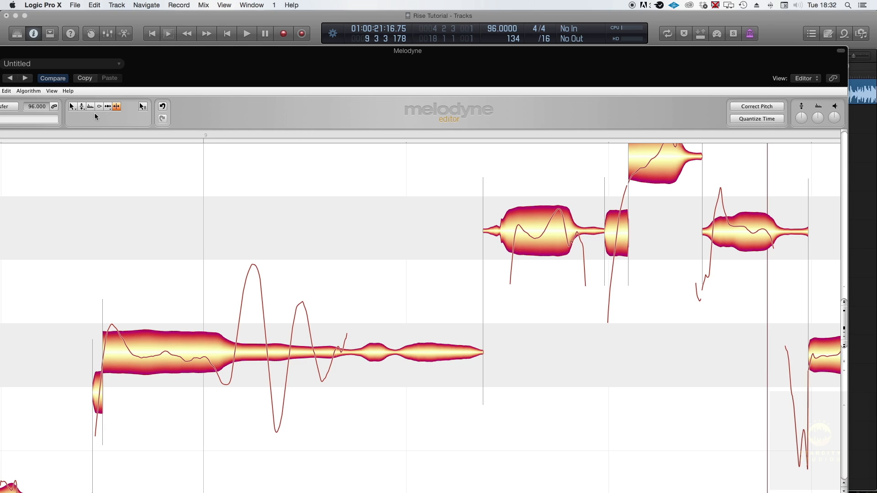
{"action": "left_click", "coordinate": [162, 107]}
{"action": "left_click_drag", "start_coordinate": [179, 58], "coordinate": [207, 4]}
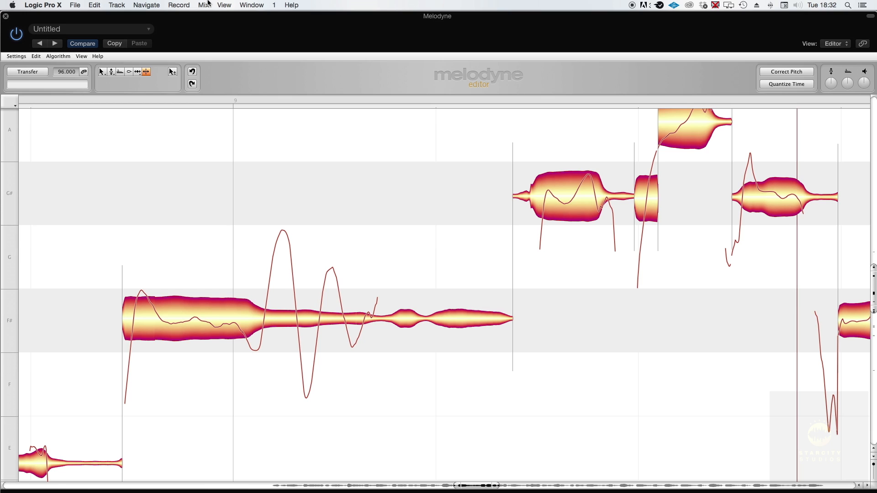
{"action": "scroll", "coordinate": [184, 131], "scroll_direction": "up", "scroll_amount": 2}
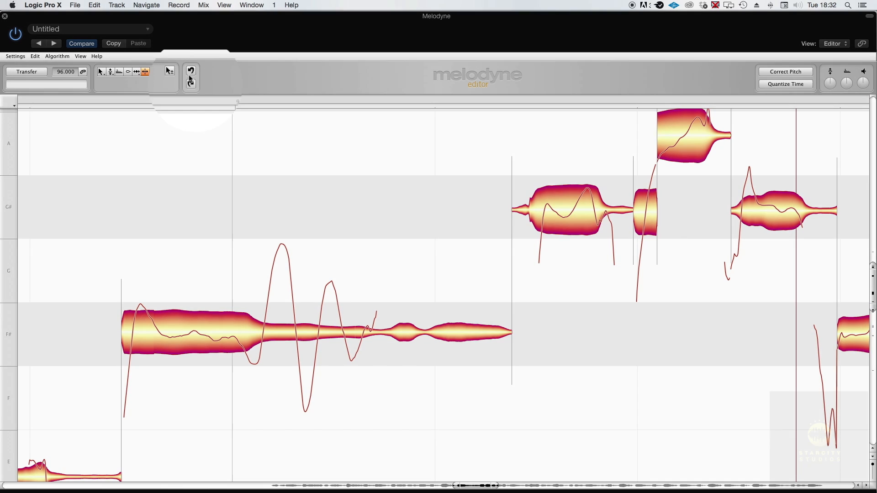
{"action": "scroll", "coordinate": [223, 208], "scroll_direction": "down", "scroll_amount": 4}
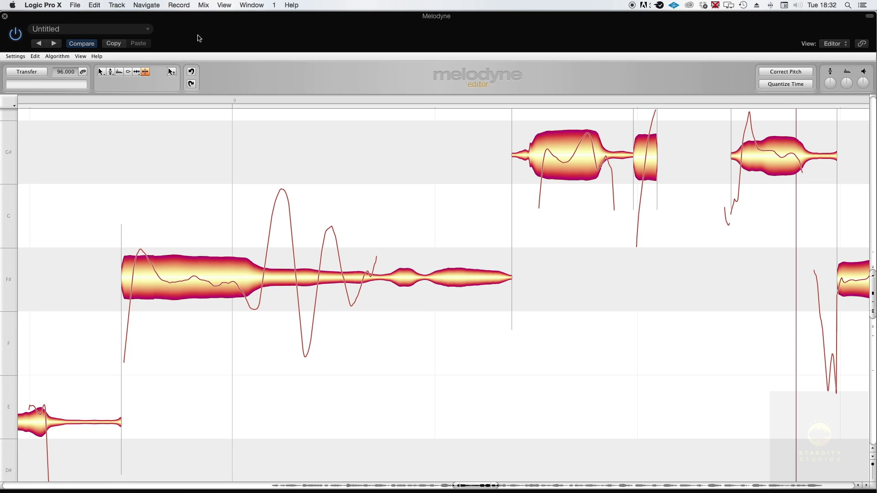
Step: Redo the split of the long F#4 note's onset and undo it again
{"action": "left_click_drag", "start_coordinate": [201, 29], "coordinate": [250, 233]}
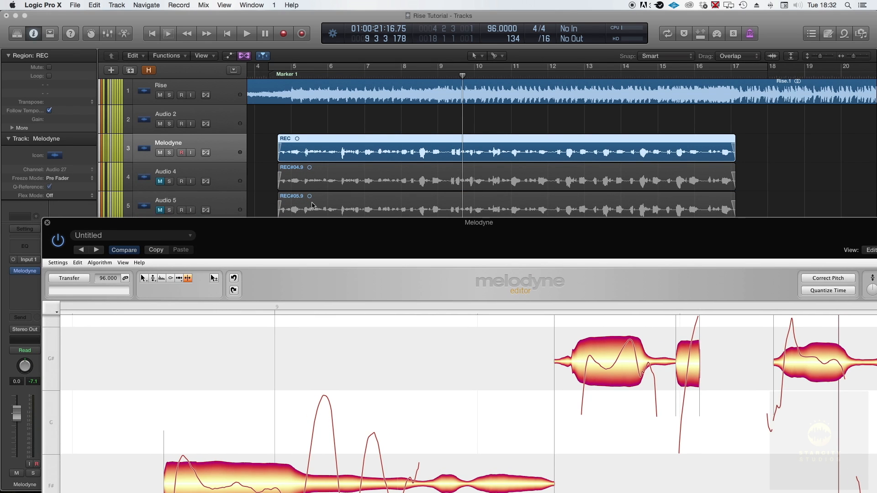
{"action": "left_click_drag", "start_coordinate": [323, 233], "coordinate": [283, 22]}
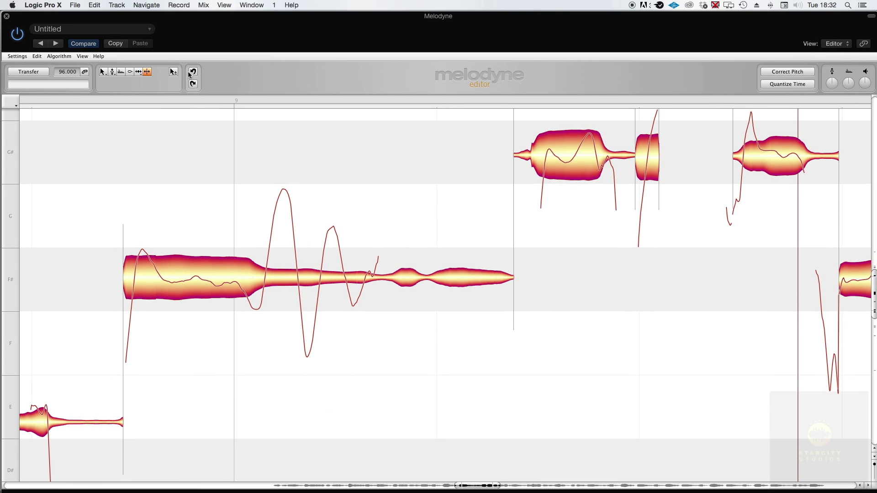
{"action": "left_click", "coordinate": [193, 85]}
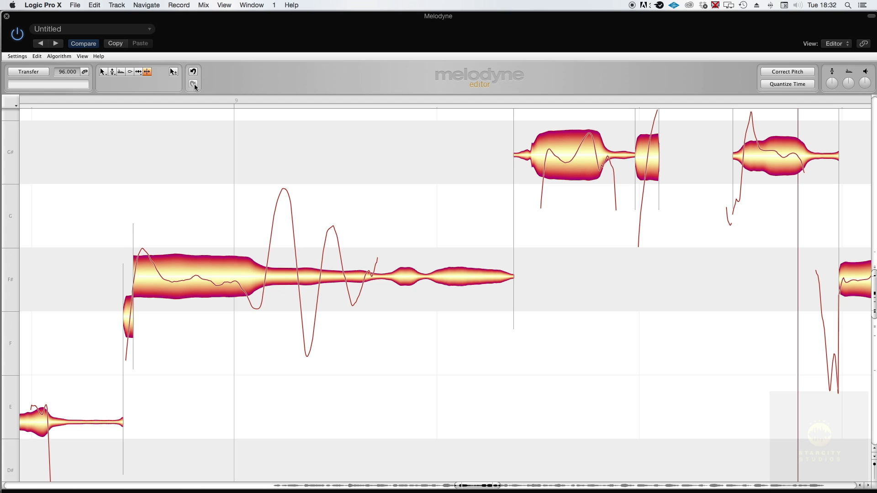
{"action": "left_click", "coordinate": [194, 71]}
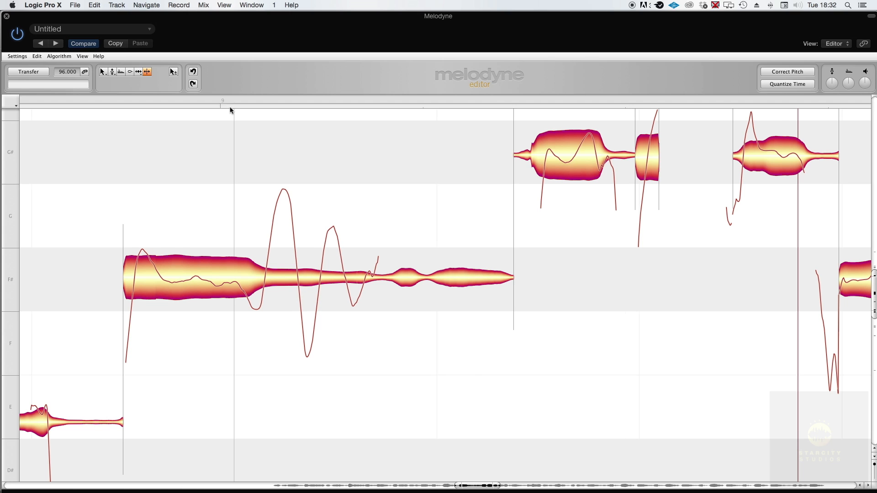
Step: Play the split phrase in bar 9 and set its A4 note to +0 ct with the Main Tool
{"action": "scroll", "coordinate": [231, 109], "scroll_direction": "right", "scroll_amount": 10}
{"action": "scroll", "coordinate": [264, 117], "scroll_direction": "up", "scroll_amount": 5}
{"action": "scroll", "coordinate": [264, 117], "scroll_direction": "up", "scroll_amount": 1}
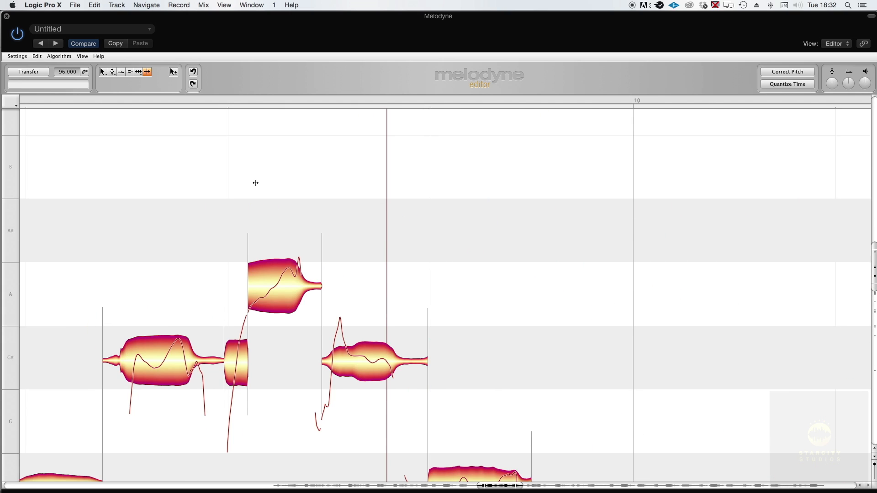
{"action": "key", "text": "space"}
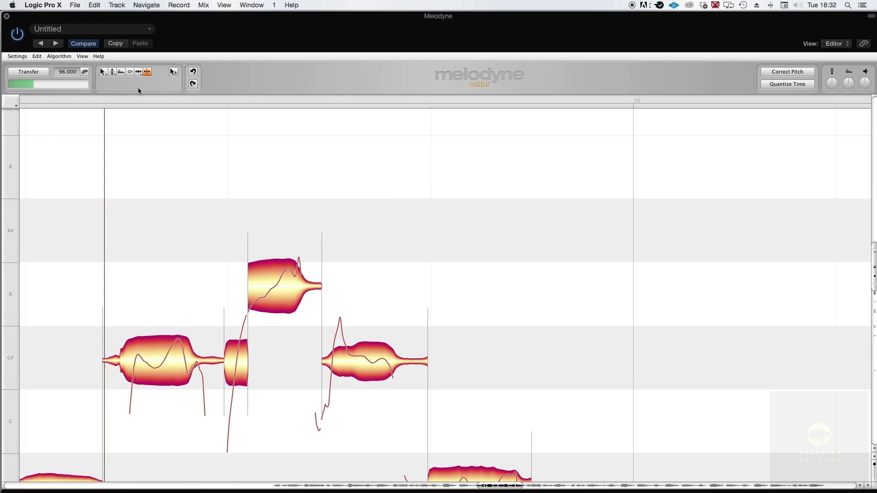
{"action": "right_click", "coordinate": [152, 152]}
{"action": "left_click", "coordinate": [109, 153]}
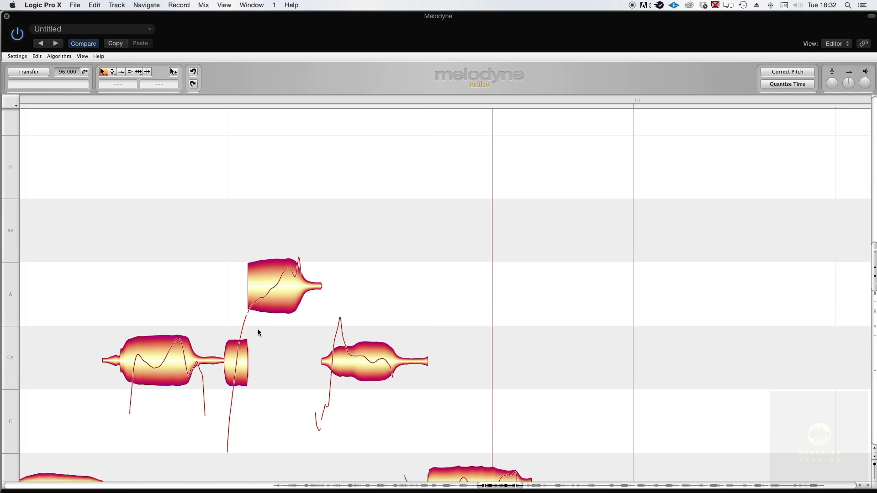
{"action": "left_click", "coordinate": [277, 288]}
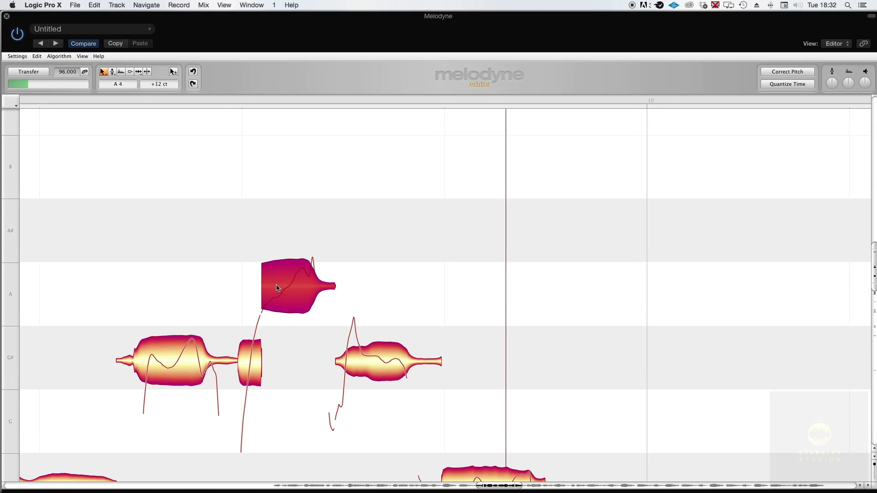
{"action": "left_click_drag", "start_coordinate": [279, 287], "coordinate": [279, 293]}
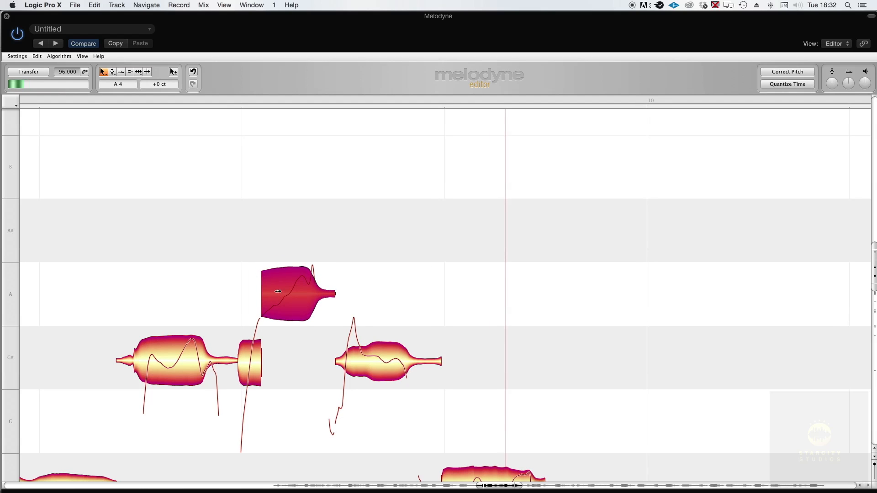
Step: Set the pitch modulation of bar 9's A4 note to 55% with the Pitch Modulation tool
{"action": "scroll", "coordinate": [278, 291], "scroll_direction": "down", "scroll_amount": 1}
{"action": "right_click", "coordinate": [286, 273]}
{"action": "left_click", "coordinate": [295, 279]}
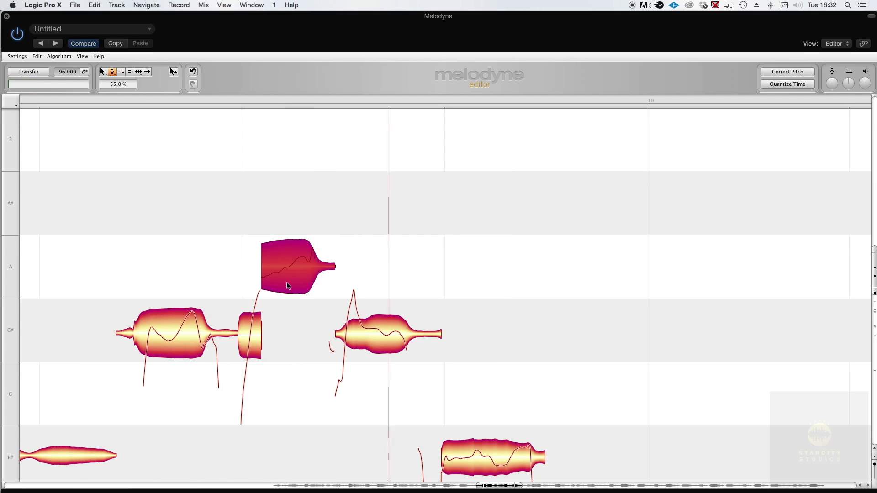
{"action": "right_click", "coordinate": [213, 242]}
{"action": "left_click", "coordinate": [205, 235]}
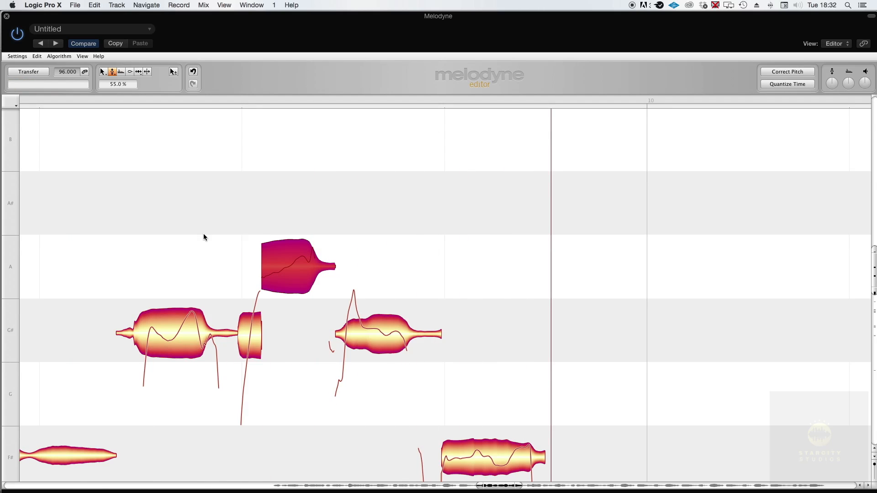
Step: Try raising the split-off slide before bar 9's A4 note from G#4 to A4, play it back, and undo the move
{"action": "left_click", "coordinate": [250, 341]}
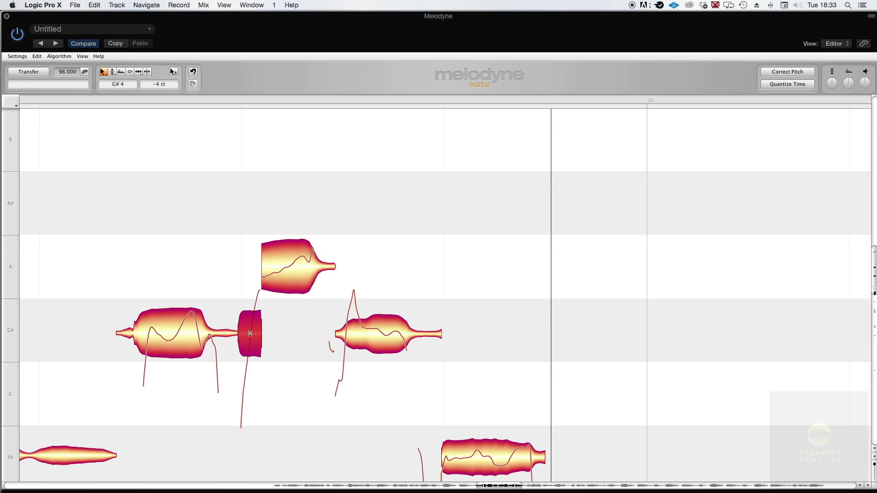
{"action": "right_click", "coordinate": [298, 321]}
{"action": "left_click", "coordinate": [298, 321]}
{"action": "left_click_drag", "start_coordinate": [255, 343], "coordinate": [253, 275]}
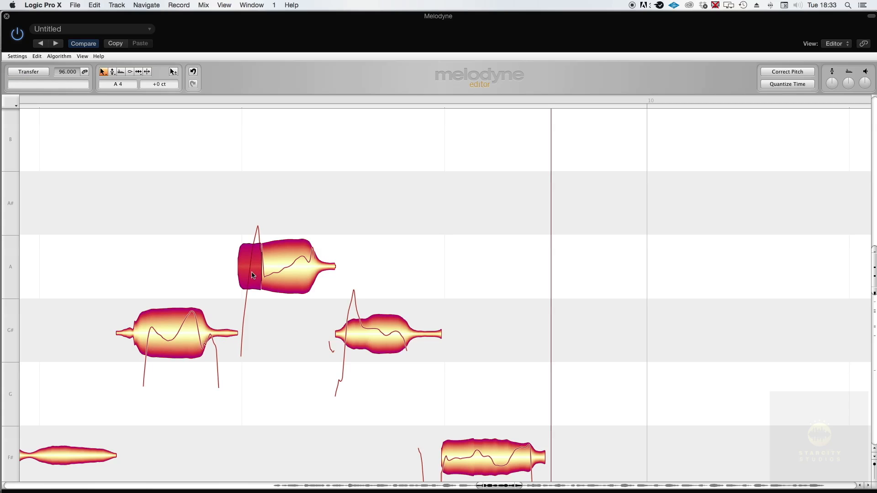
{"action": "key", "text": "space"}
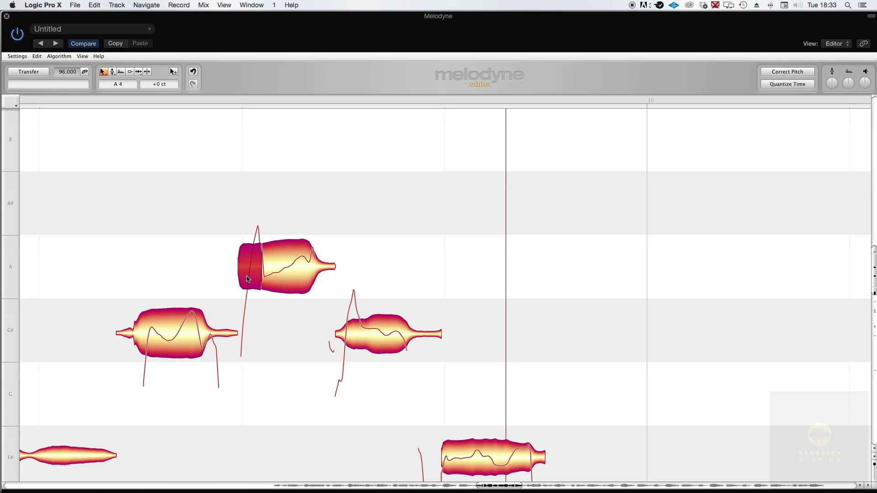
{"action": "left_click", "coordinate": [192, 73]}
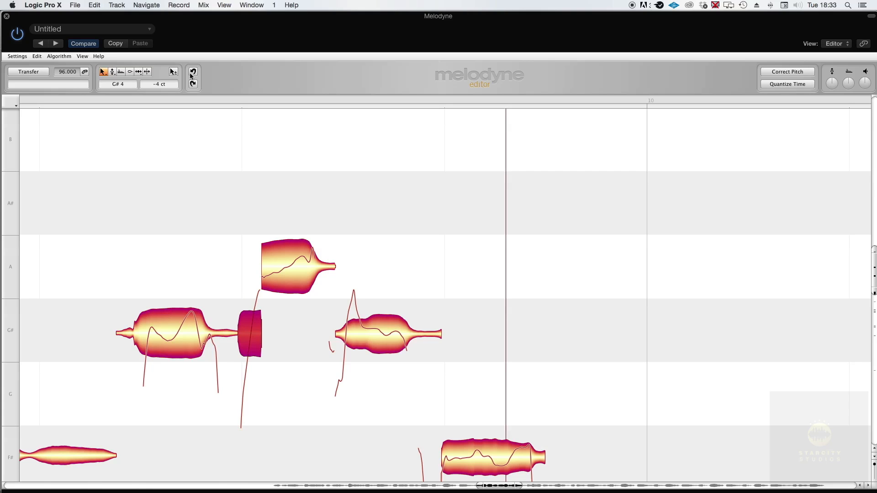
Step: Play back the bar 9 phrase with the split-off slide on G#4
{"action": "key", "text": "space"}
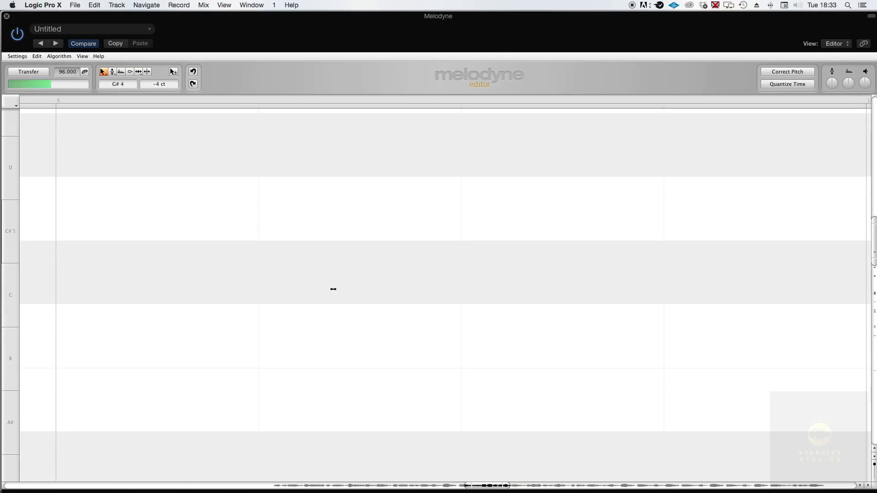
{"action": "scroll", "coordinate": [333, 289], "scroll_direction": "up", "scroll_amount": 10}
{"action": "scroll", "coordinate": [334, 290], "scroll_direction": "up", "scroll_amount": 4}
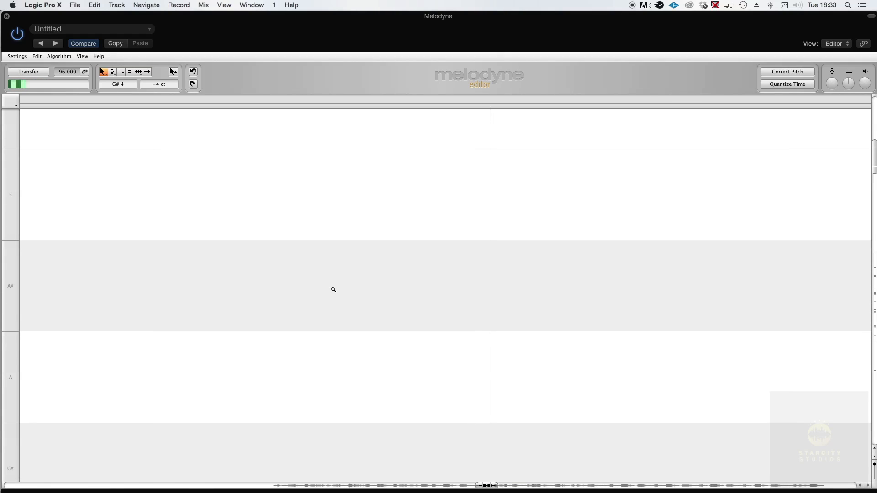
Step: Play back the vocal and examine the notes in bars 13 to 16
{"action": "scroll", "coordinate": [334, 289], "scroll_direction": "down", "scroll_amount": 10}
{"action": "scroll", "coordinate": [335, 289], "scroll_direction": "up", "scroll_amount": 10}
{"action": "scroll", "coordinate": [334, 288], "scroll_direction": "down", "scroll_amount": 3}
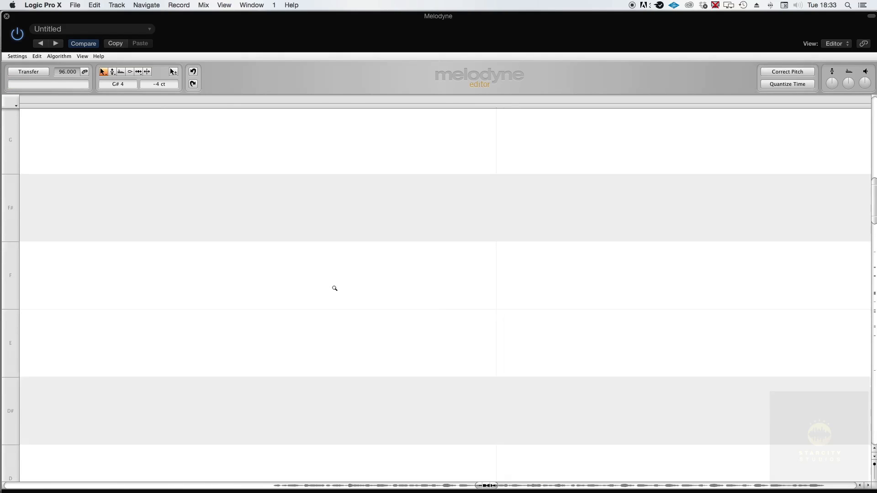
{"action": "scroll", "coordinate": [335, 288], "scroll_direction": "down", "scroll_amount": 6}
{"action": "scroll", "coordinate": [335, 289], "scroll_direction": "up", "scroll_amount": 3}
{"action": "key", "text": "space"}
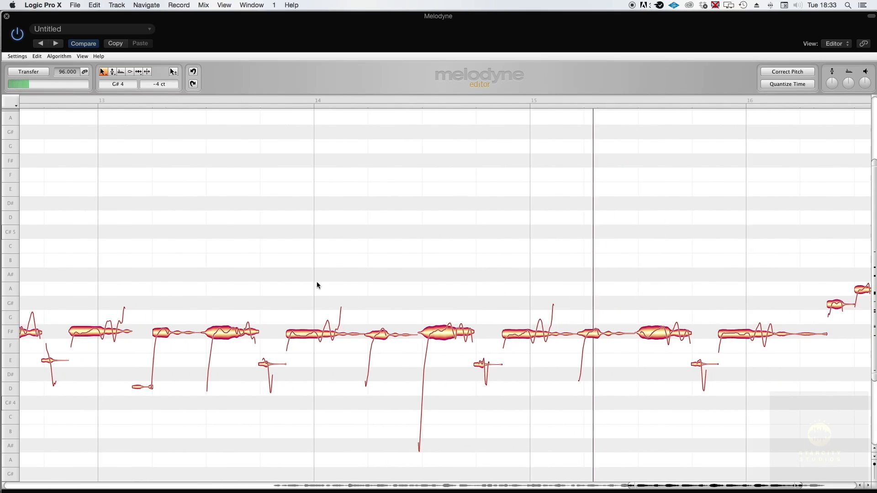
{"action": "key", "text": "space"}
Step: Choose the Pitch Modulation tool and set the modulation of the F# note's tail in bar 13 to 82%
{"action": "right_click", "coordinate": [323, 268]}
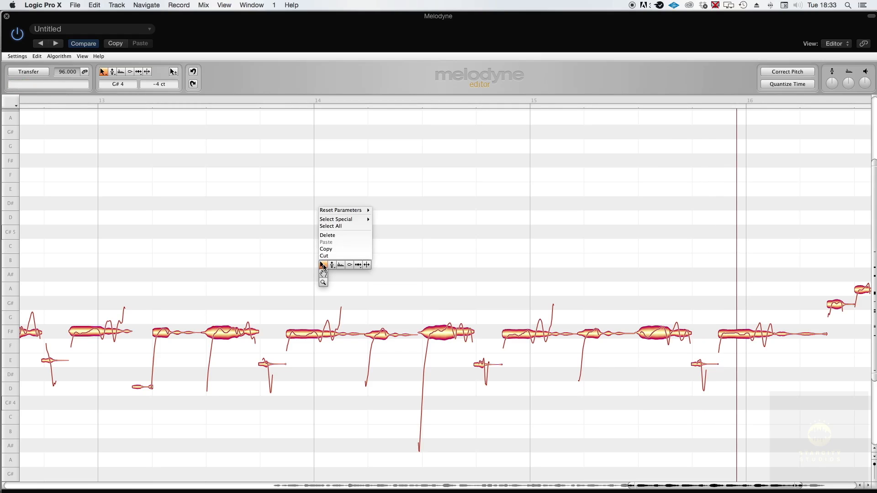
{"action": "left_click", "coordinate": [332, 264]}
{"action": "left_click", "coordinate": [249, 333]}
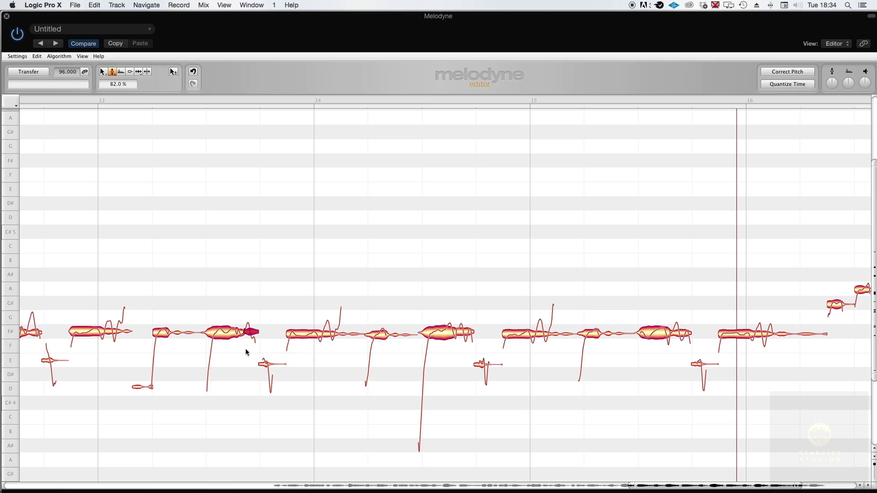
Step: Place the playhead just before bar 14 and play the vocal with the note editor in view
{"action": "left_click_drag", "start_coordinate": [214, 21], "coordinate": [244, 211]}
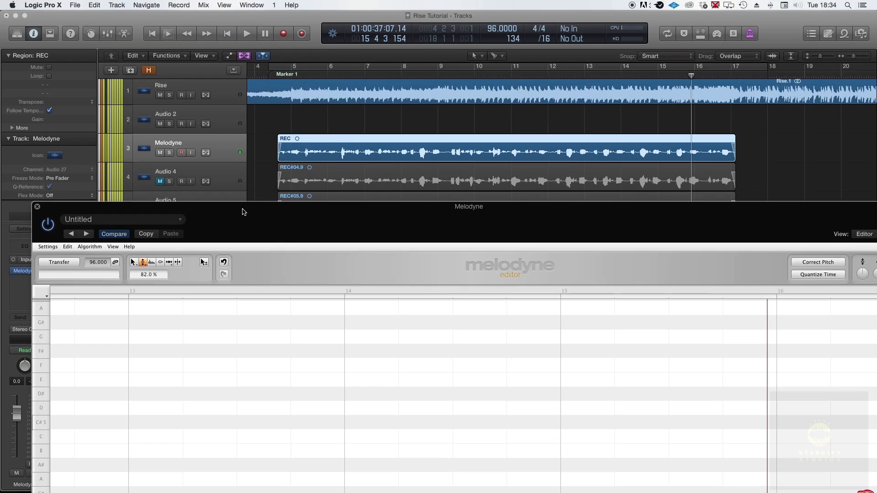
{"action": "left_click", "coordinate": [620, 77]}
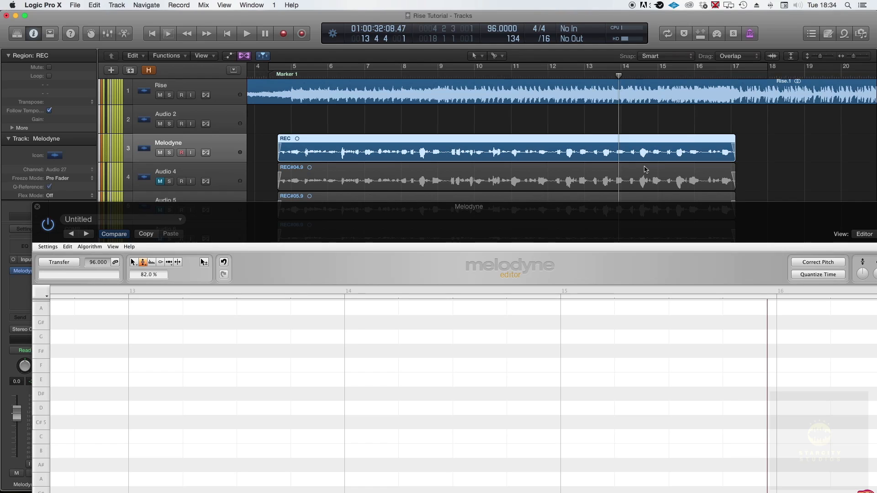
{"action": "left_click_drag", "start_coordinate": [645, 206], "coordinate": [646, 59]}
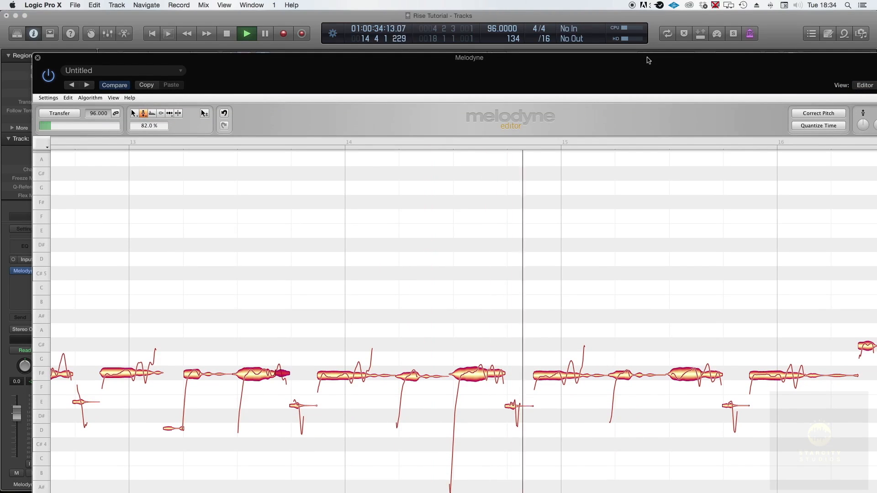
Step: Set the pitch modulation of the F# note tails in bars 13, 14 and 15 to 72%, 58% and 52%, and bar 14's note body to 92%
{"action": "key", "text": "space"}
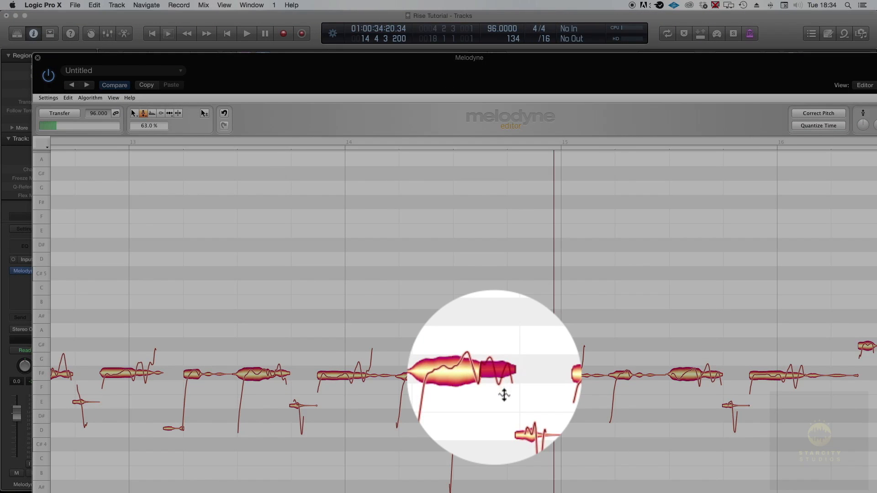
{"action": "key", "text": "space"}
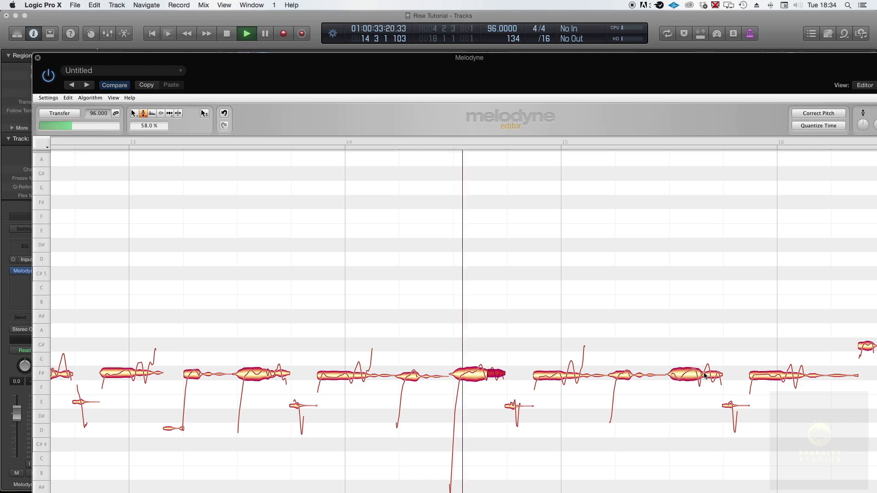
{"action": "left_click_drag", "start_coordinate": [712, 375], "coordinate": [713, 384]}
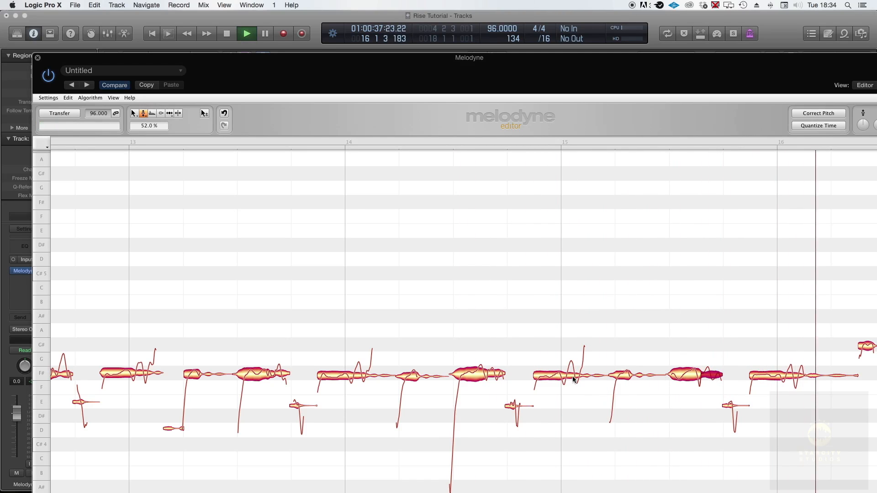
{"action": "left_click", "coordinate": [473, 376]}
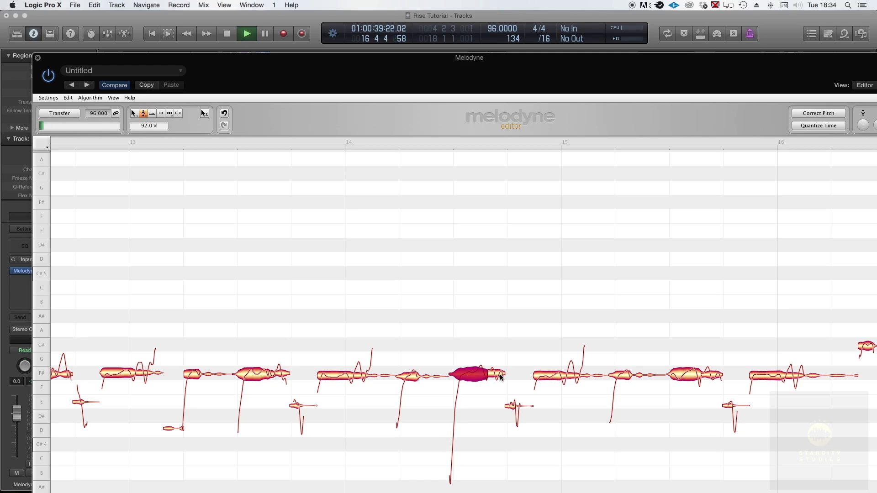
{"action": "left_click", "coordinate": [281, 373]}
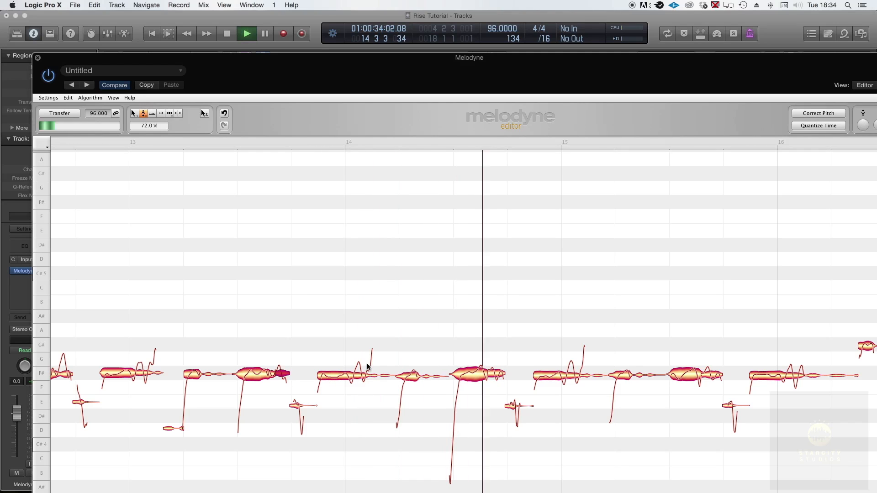
Step: Replay the vocal from midway through bar 12, return to the main tool and check the softened note endings
{"action": "left_click_drag", "start_coordinate": [405, 65], "coordinate": [404, 136]}
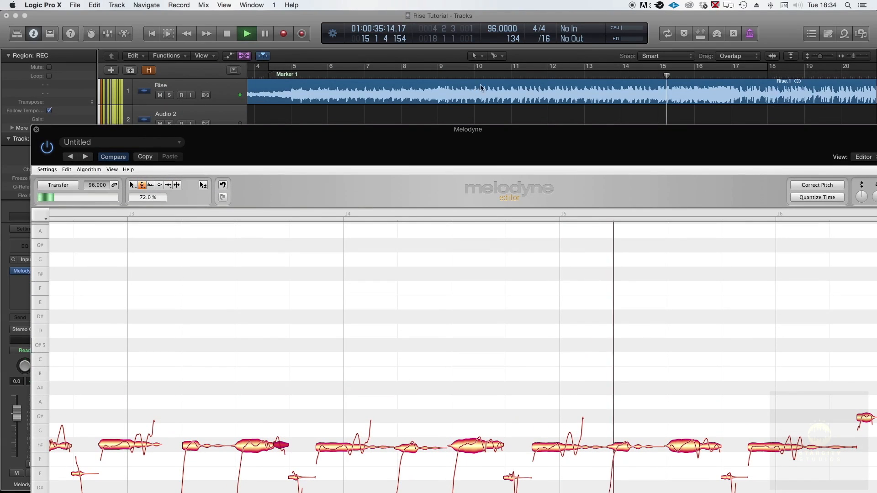
{"action": "left_click", "coordinate": [571, 74]}
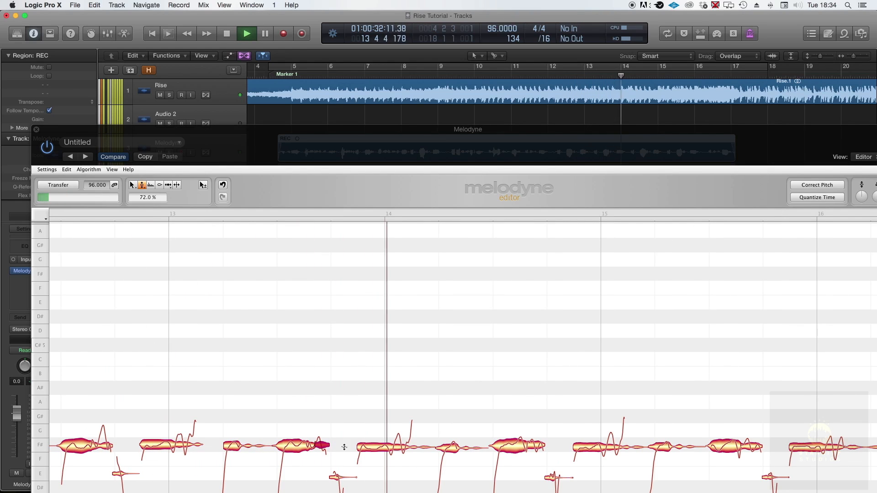
{"action": "right_click", "coordinate": [322, 451]}
{"action": "left_click", "coordinate": [325, 447]}
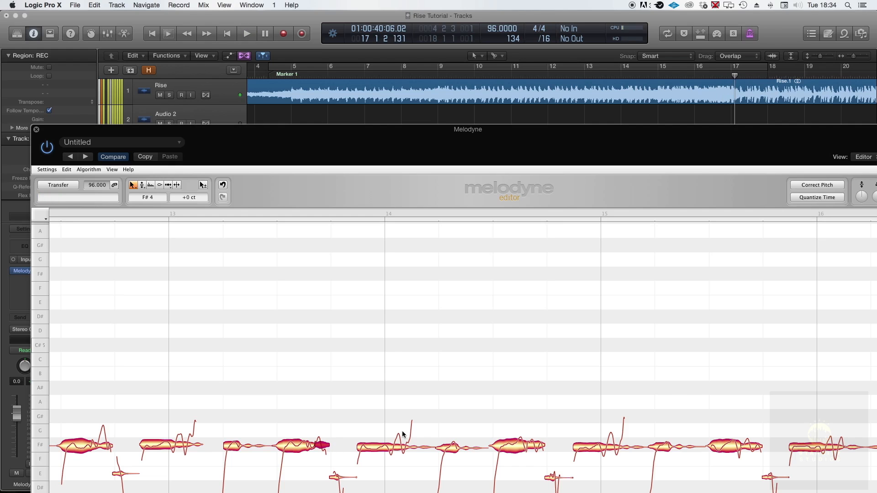
{"action": "left_click_drag", "start_coordinate": [395, 138], "coordinate": [367, 19]}
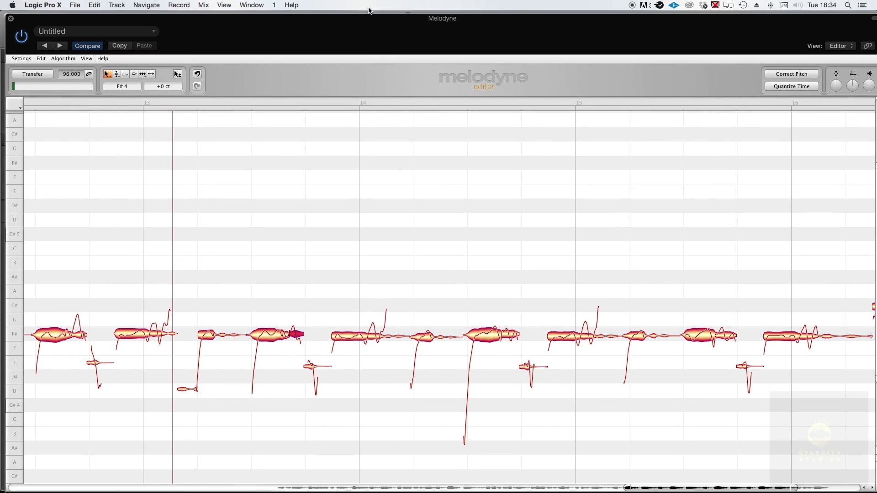
{"action": "scroll", "coordinate": [515, 235], "scroll_direction": "up", "scroll_amount": 5}
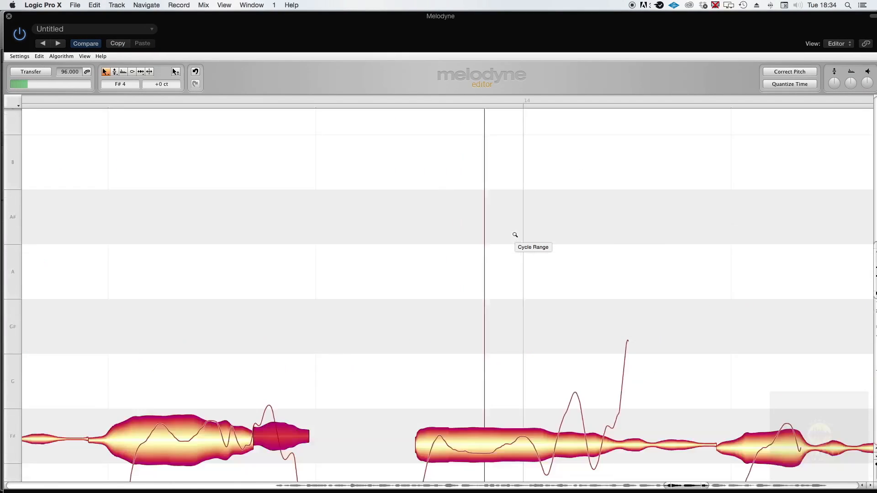
{"action": "scroll", "coordinate": [514, 235], "scroll_direction": "down", "scroll_amount": 10}
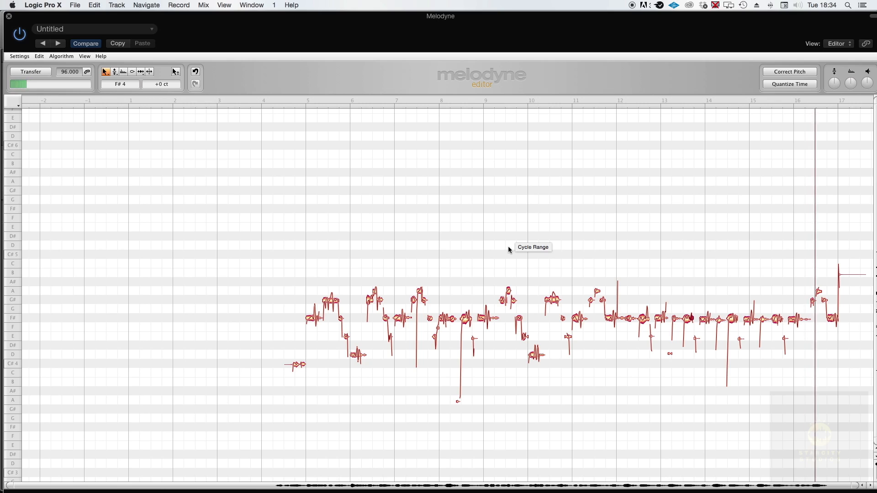
Step: Play the whole vocal line from bar 5 with the note editor back in full view
{"action": "left_click_drag", "start_coordinate": [396, 20], "coordinate": [370, 138]}
{"action": "left_click", "coordinate": [280, 72]}
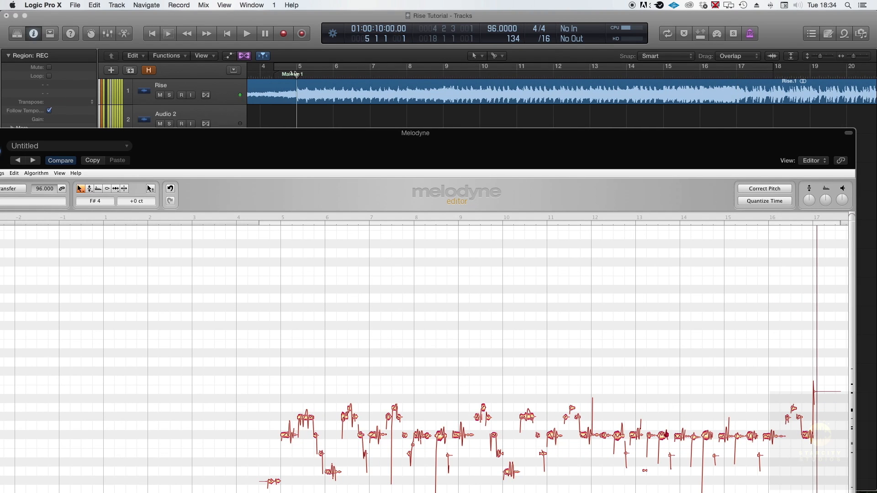
{"action": "key", "text": "space"}
{"action": "left_click_drag", "start_coordinate": [366, 133], "coordinate": [387, 31]}
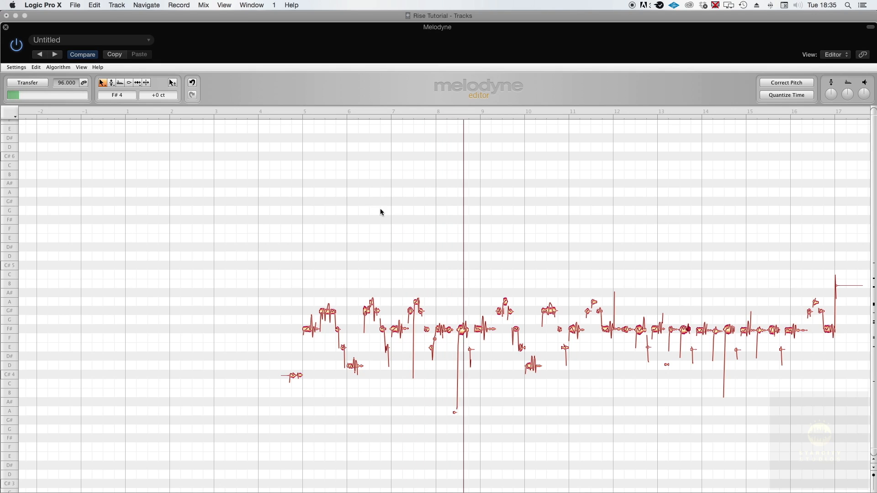
Step: With the Pitch Modulation tool, set the modulation of the tail of the F# note at bar 7 to 61%
{"action": "scroll", "coordinate": [385, 210], "scroll_direction": "up", "scroll_amount": 10}
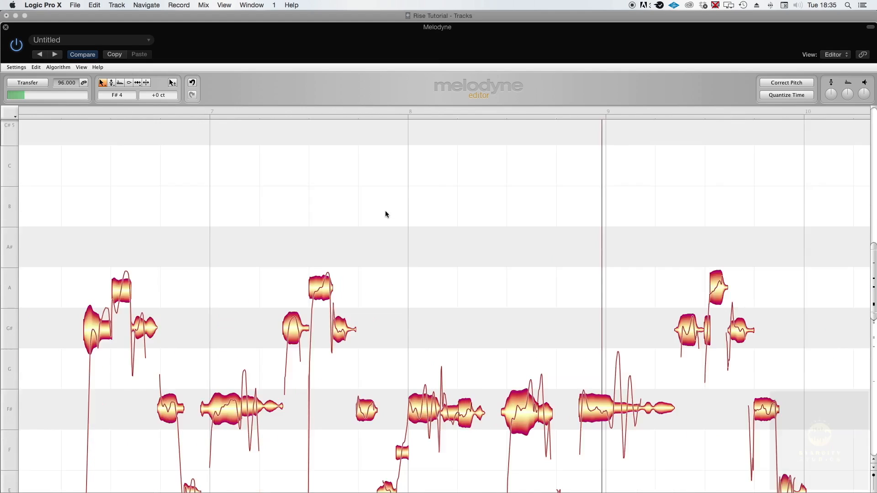
{"action": "scroll", "coordinate": [385, 210], "scroll_direction": "down", "scroll_amount": 1}
{"action": "scroll", "coordinate": [386, 213], "scroll_direction": "down", "scroll_amount": 2}
{"action": "scroll", "coordinate": [385, 210], "scroll_direction": "left", "scroll_amount": 8}
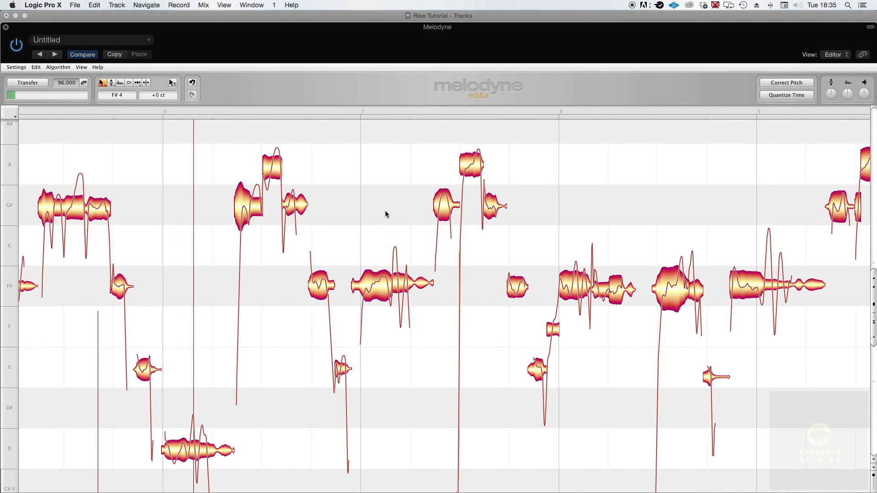
{"action": "scroll", "coordinate": [385, 210], "scroll_direction": "right", "scroll_amount": 3}
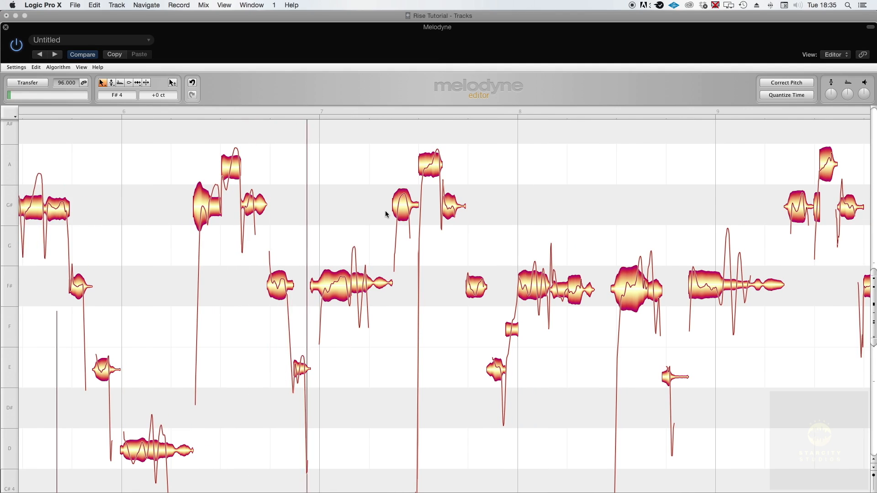
{"action": "scroll", "coordinate": [385, 210], "scroll_direction": "right", "scroll_amount": 4}
{"action": "right_click", "coordinate": [285, 227]}
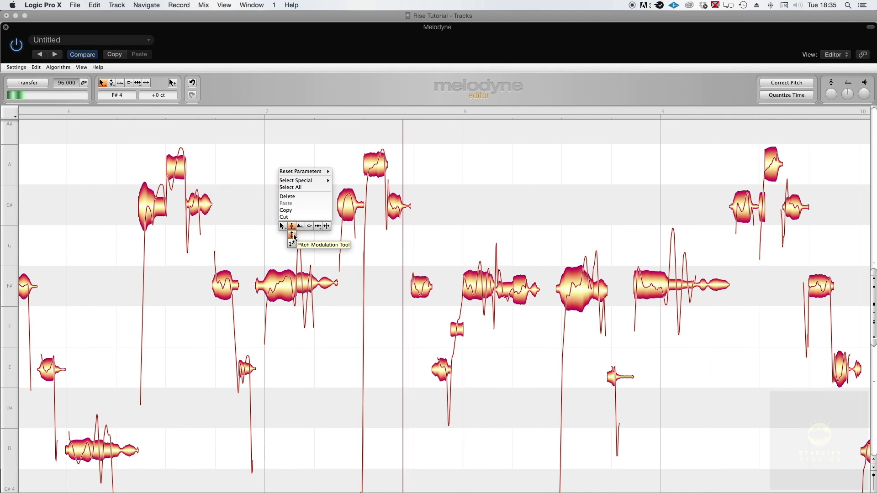
{"action": "left_click", "coordinate": [292, 226]}
{"action": "scroll", "coordinate": [363, 272], "scroll_direction": "right", "scroll_amount": 3}
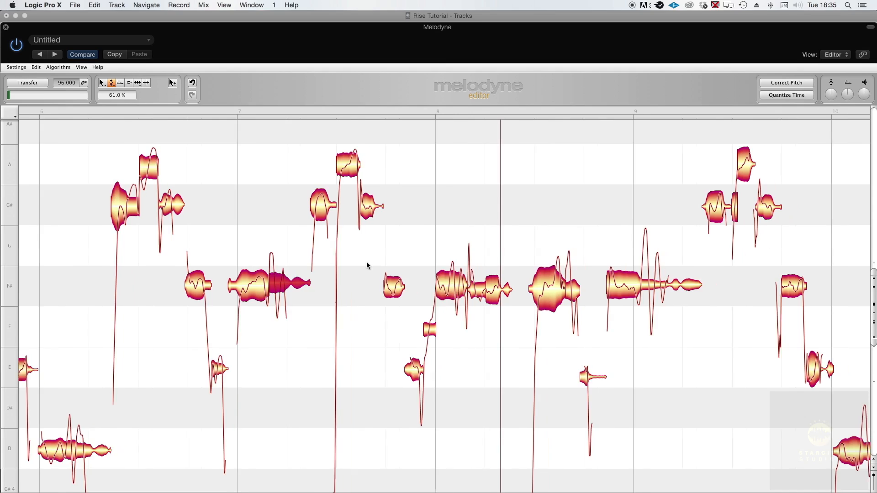
Step: Set the pitch modulation of the F# note midway through bar 8 to 82% and of its short tail to 72%
{"action": "left_click", "coordinate": [541, 290]}
{"action": "scroll", "coordinate": [564, 274], "scroll_direction": "right", "scroll_amount": 1}
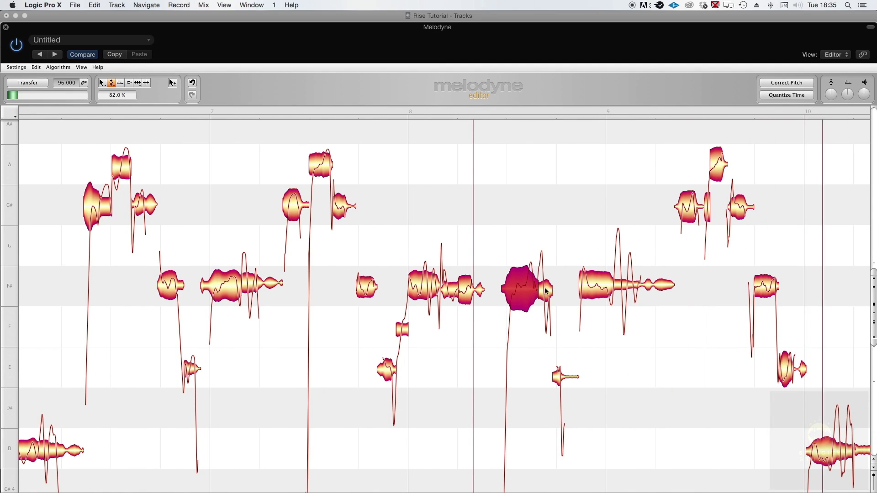
{"action": "left_click", "coordinate": [545, 300]}
Step: Examine the pitch curves of the vocal notes between bars 5 and 12 during playback
{"action": "scroll", "coordinate": [545, 303], "scroll_direction": "right", "scroll_amount": 20}
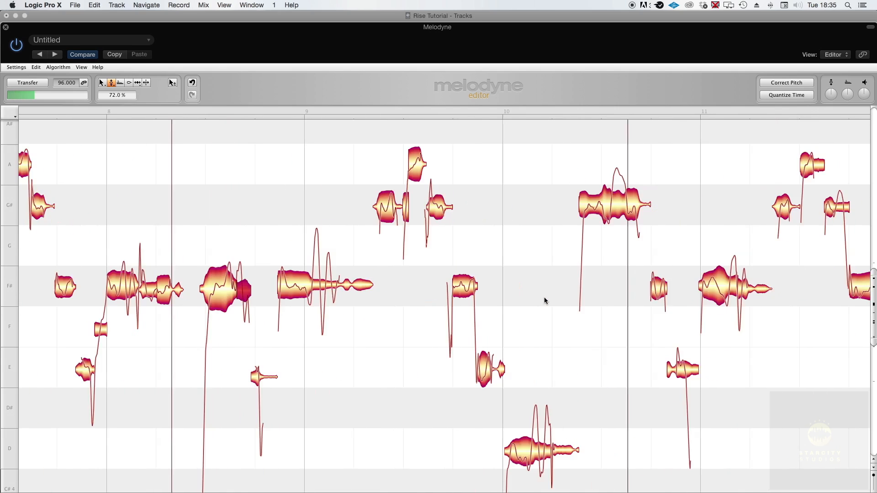
{"action": "scroll", "coordinate": [535, 299], "scroll_direction": "right", "scroll_amount": 10}
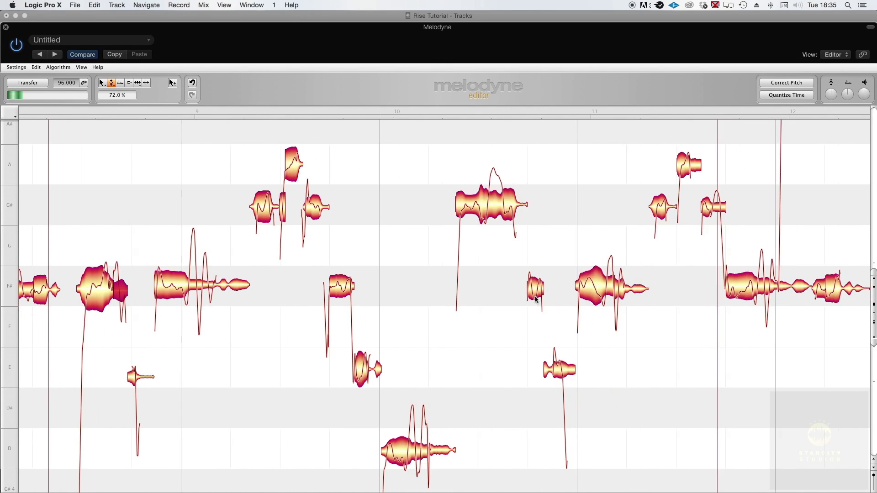
{"action": "scroll", "coordinate": [535, 300], "scroll_direction": "right", "scroll_amount": 5}
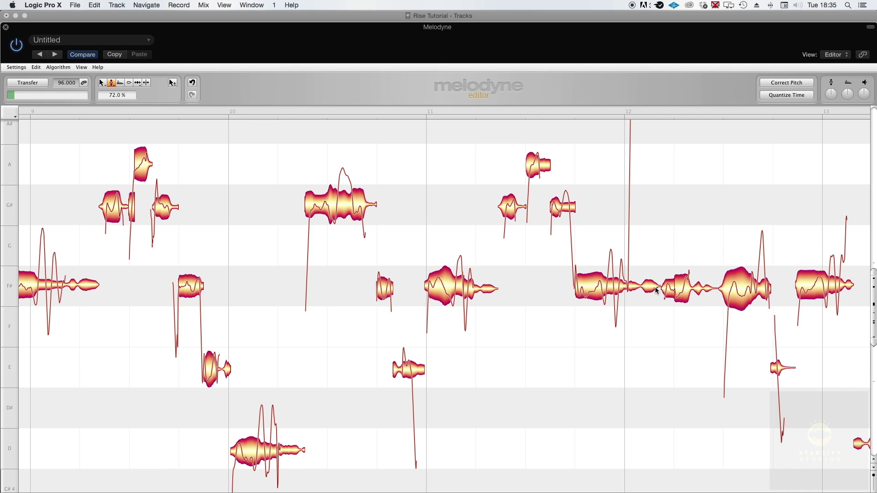
{"action": "scroll", "coordinate": [656, 290], "scroll_direction": "left", "scroll_amount": 20}
{"action": "scroll", "coordinate": [656, 290], "scroll_direction": "left", "scroll_amount": 14}
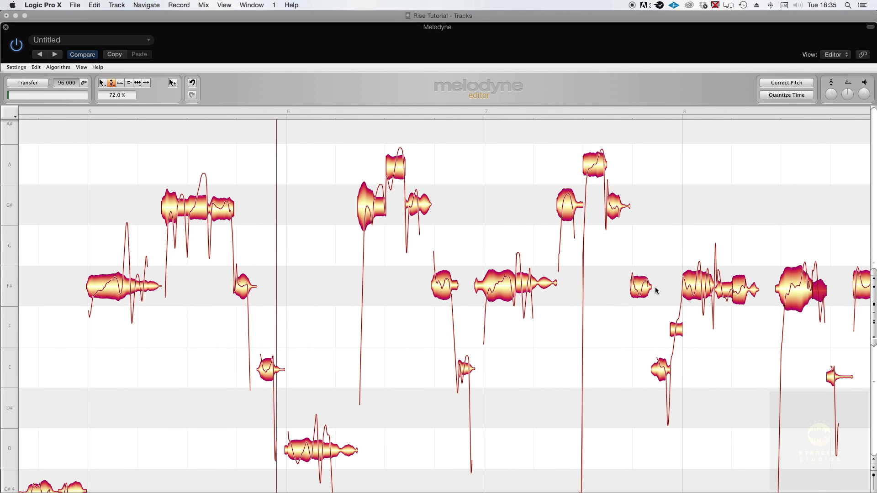
{"action": "scroll", "coordinate": [656, 291], "scroll_direction": "up", "scroll_amount": 6}
{"action": "scroll", "coordinate": [655, 291], "scroll_direction": "down", "scroll_amount": 5}
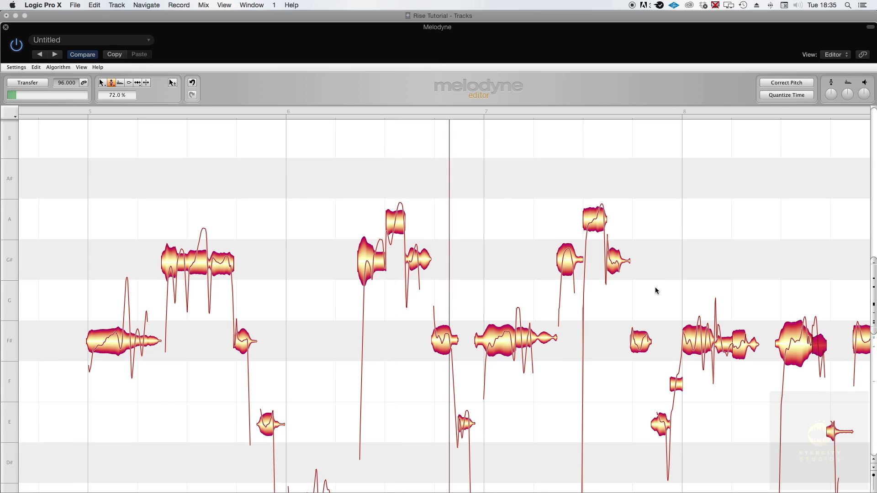
{"action": "scroll", "coordinate": [655, 291], "scroll_direction": "up", "scroll_amount": 2}
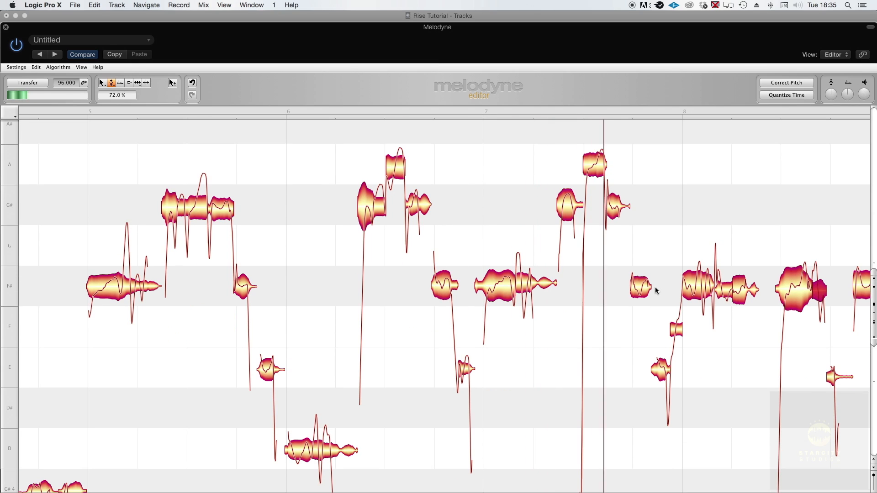
{"action": "scroll", "coordinate": [655, 291], "scroll_direction": "right", "scroll_amount": 4}
{"action": "scroll", "coordinate": [655, 286], "scroll_direction": "right", "scroll_amount": 1}
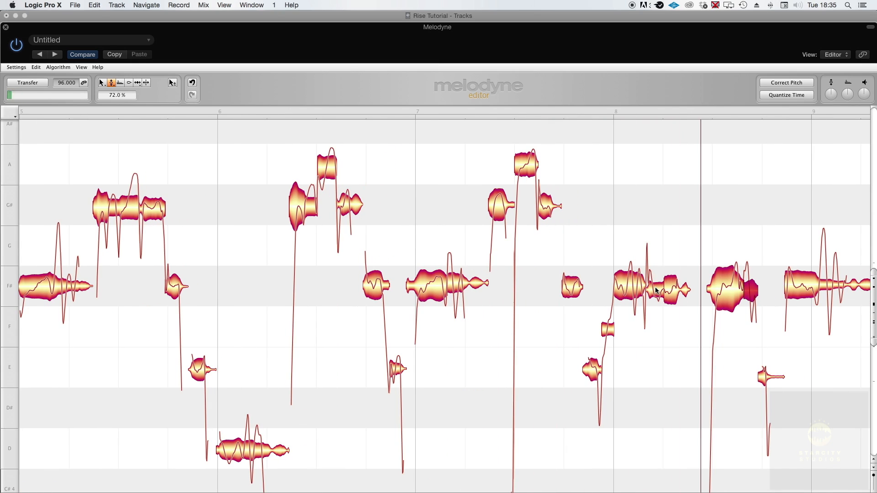
{"action": "scroll", "coordinate": [656, 291], "scroll_direction": "right", "scroll_amount": 10}
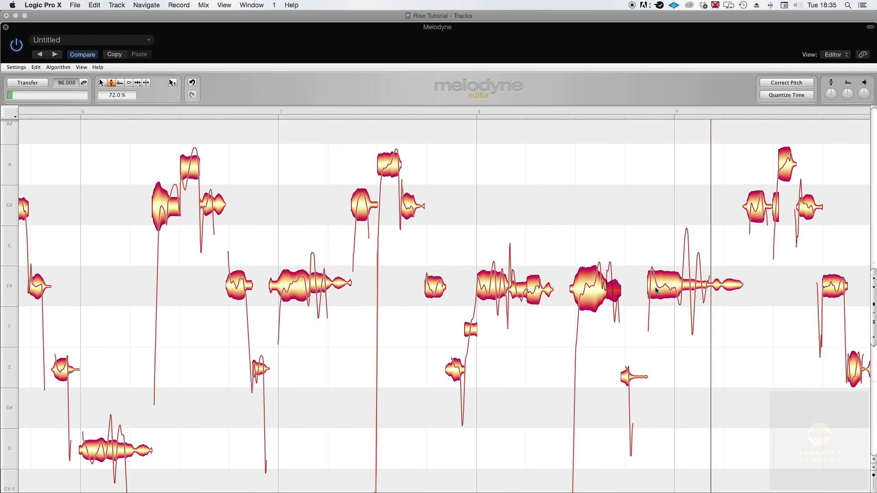
{"action": "scroll", "coordinate": [656, 291], "scroll_direction": "right", "scroll_amount": 8}
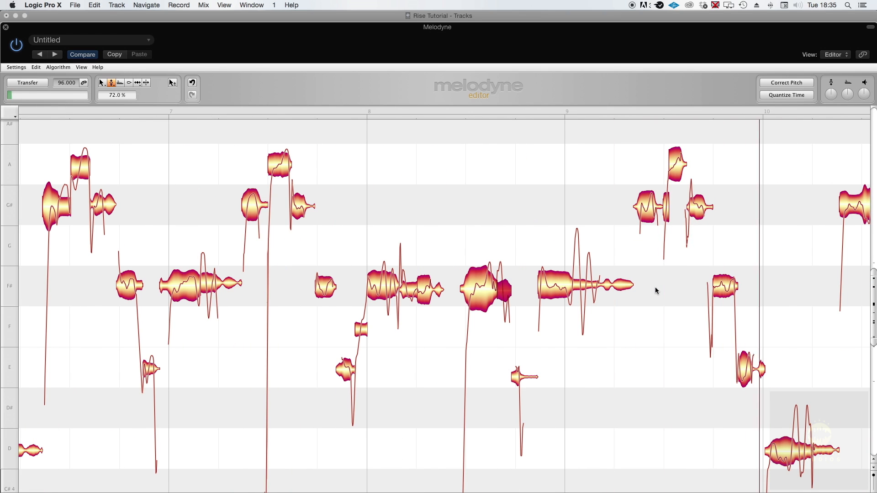
Step: Examine the pitch curves of the vocal notes on through bars 9 to 16 during playback
{"action": "scroll", "coordinate": [655, 286], "scroll_direction": "right", "scroll_amount": 11}
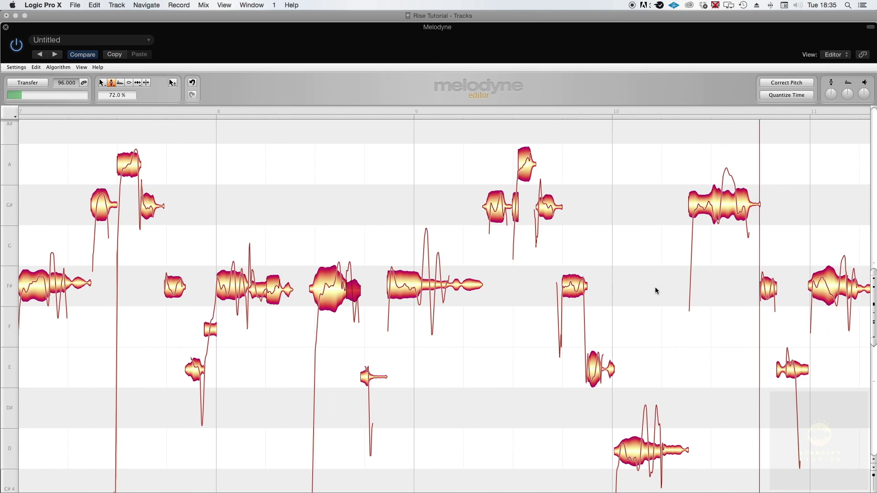
{"action": "scroll", "coordinate": [655, 286], "scroll_direction": "right", "scroll_amount": 17}
{"action": "scroll", "coordinate": [656, 291], "scroll_direction": "right", "scroll_amount": 15}
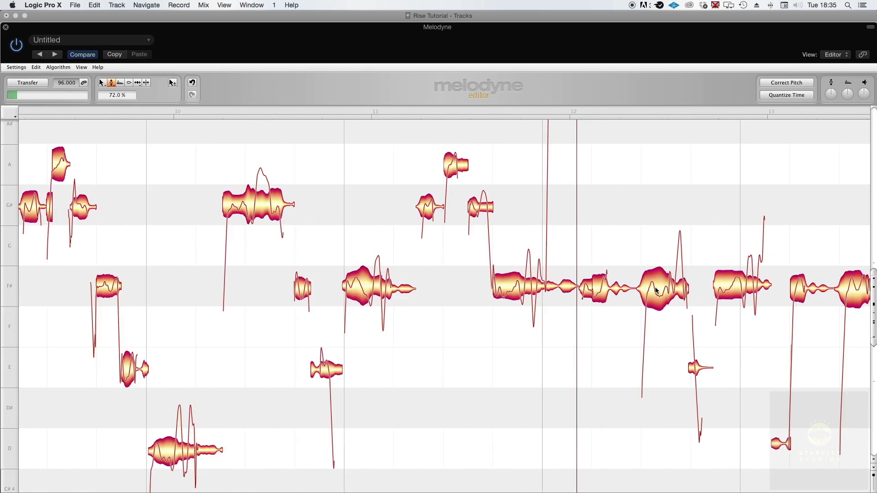
{"action": "scroll", "coordinate": [656, 290], "scroll_direction": "right", "scroll_amount": 20}
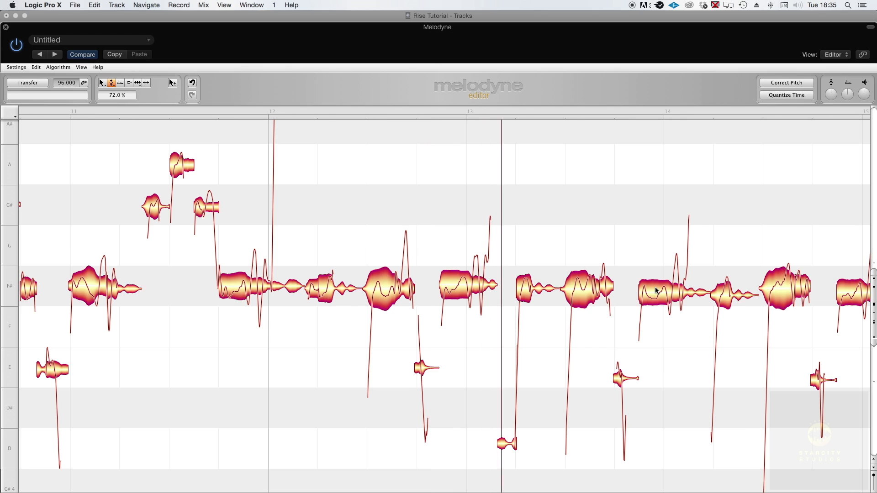
{"action": "scroll", "coordinate": [656, 290], "scroll_direction": "right", "scroll_amount": 6}
{"action": "key", "text": "space"}
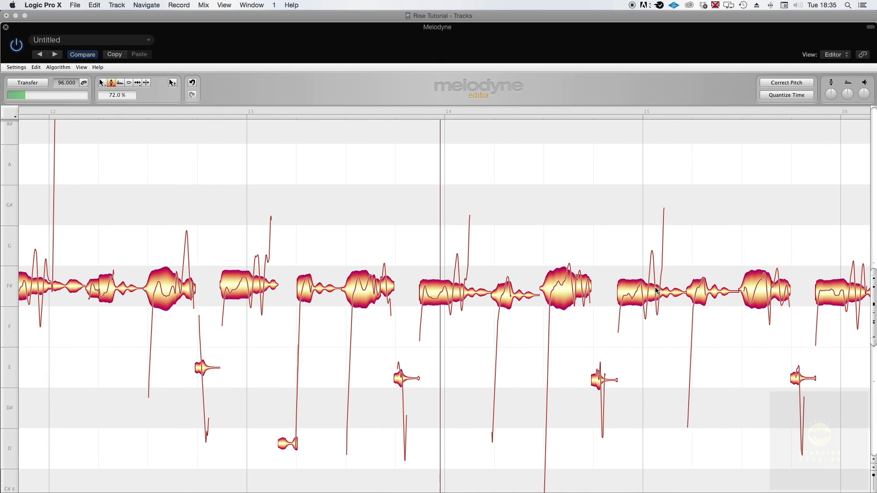
Step: With the main tool, set both the long F# note leading into bar 14 and the shorter F# note following it to -4 ct
{"action": "left_click", "coordinate": [423, 293]}
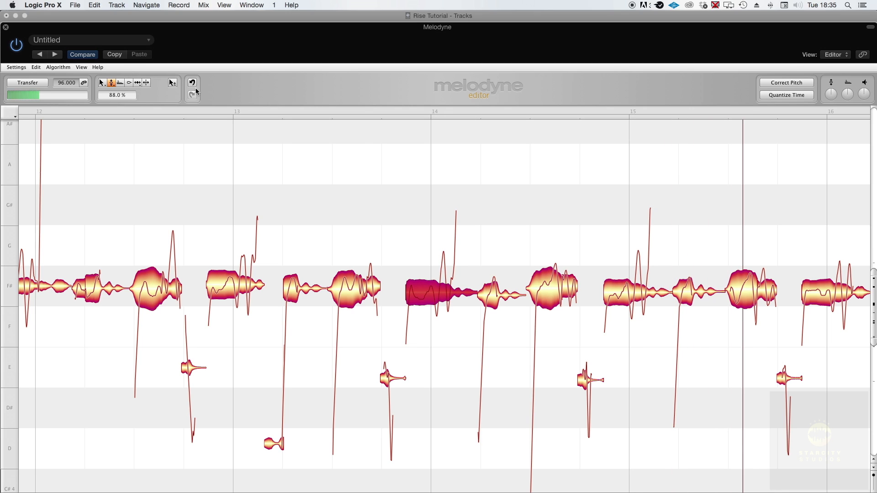
{"action": "right_click", "coordinate": [309, 112]}
{"action": "left_click", "coordinate": [314, 171]}
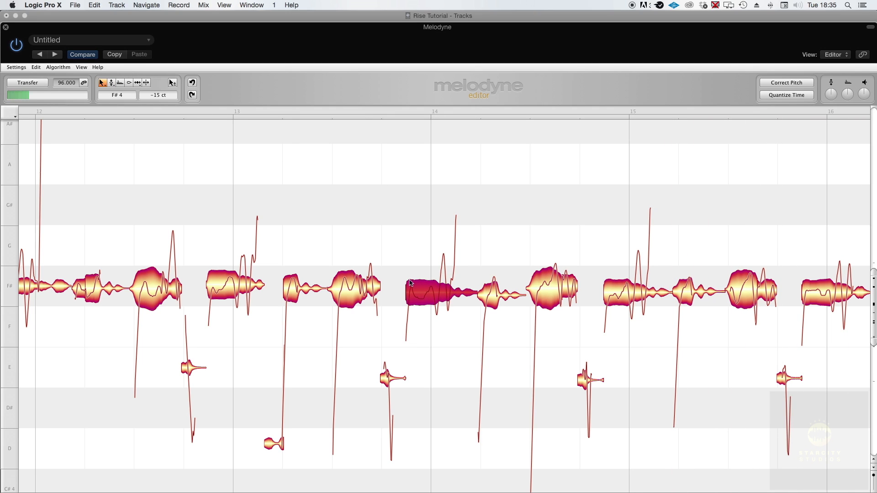
{"action": "left_click_drag", "start_coordinate": [429, 296], "coordinate": [429, 292]}
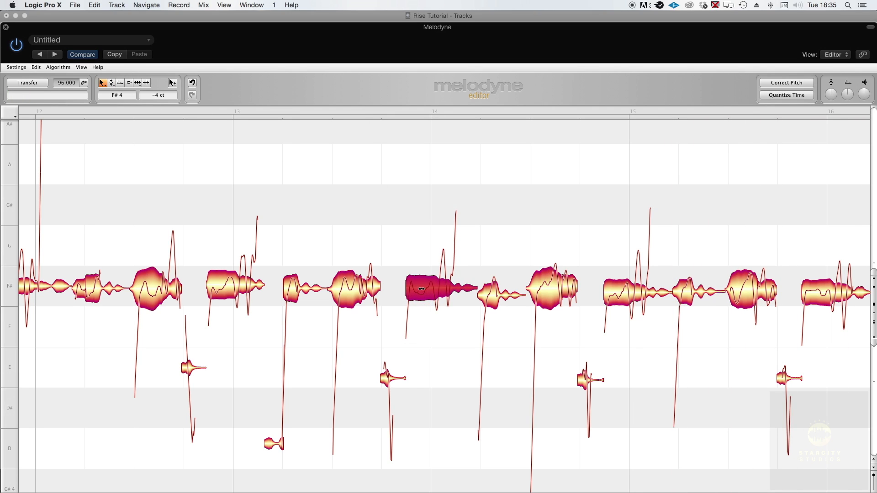
{"action": "left_click", "coordinate": [497, 286]}
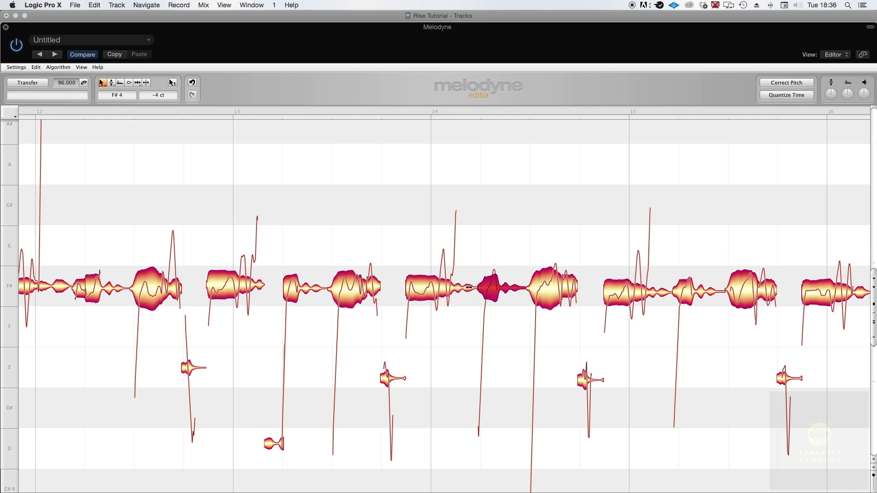
Step: With the Pitch Modulation tool, set the F# note leading into bar 14 to 67% and the one leading into bar 15 to 91%
{"action": "right_click", "coordinate": [488, 269]}
{"action": "left_click", "coordinate": [501, 263]}
{"action": "left_click_drag", "start_coordinate": [447, 282], "coordinate": [444, 289]}
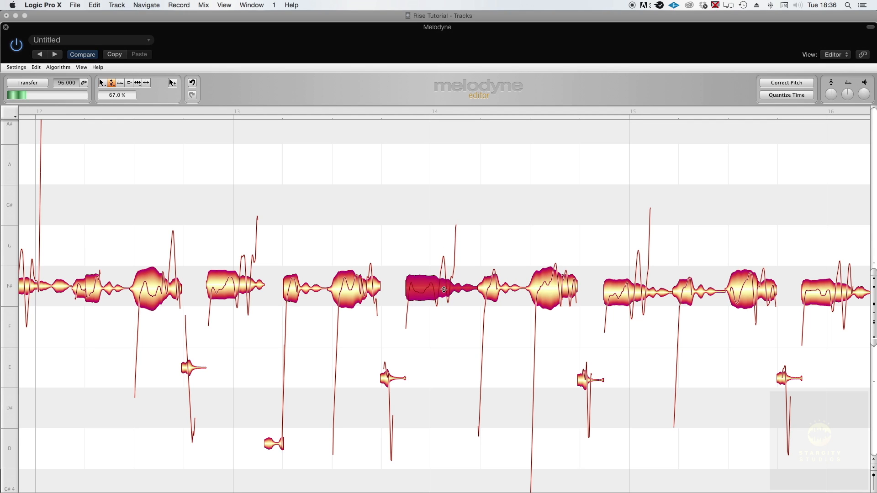
{"action": "left_click", "coordinate": [545, 286]}
{"action": "left_click", "coordinate": [617, 298]}
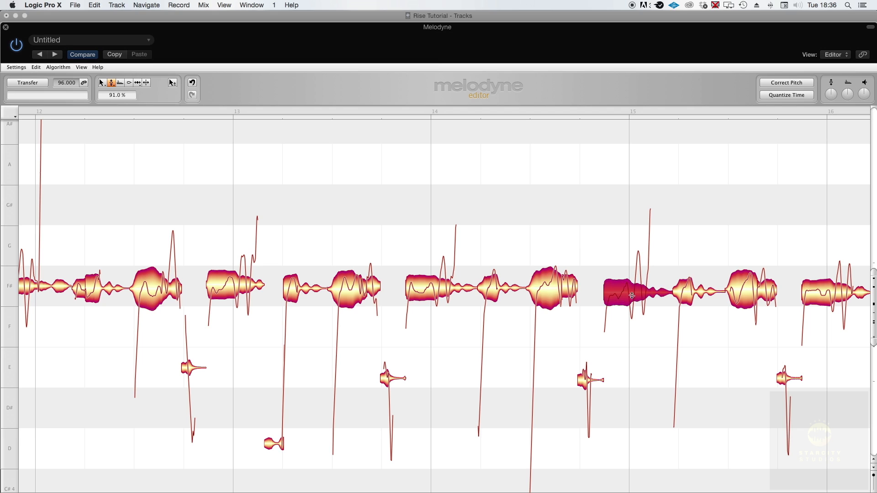
Step: With the main tool, set the F# notes leading into bars 15 and 16 to -3 and -4 ct, and the short F# within bar 15 to -8 ct
{"action": "right_click", "coordinate": [611, 141]}
{"action": "left_click", "coordinate": [617, 199]}
{"action": "left_click", "coordinate": [619, 292]}
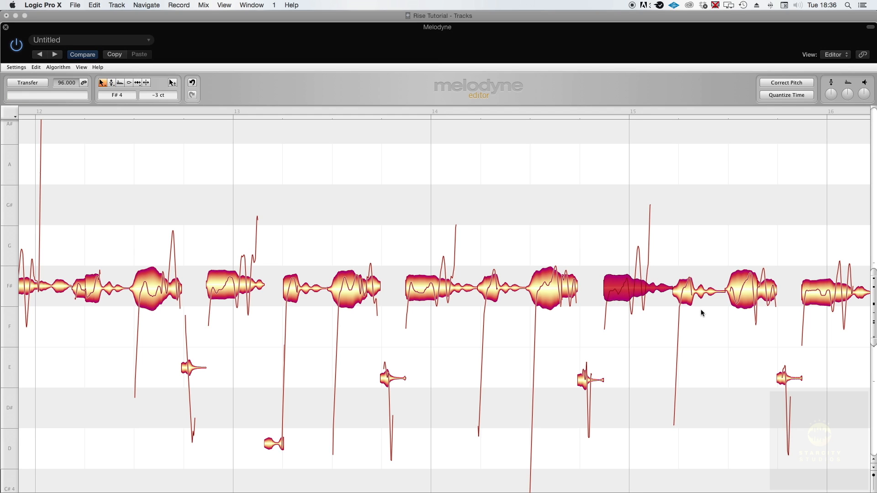
{"action": "left_click", "coordinate": [697, 291]}
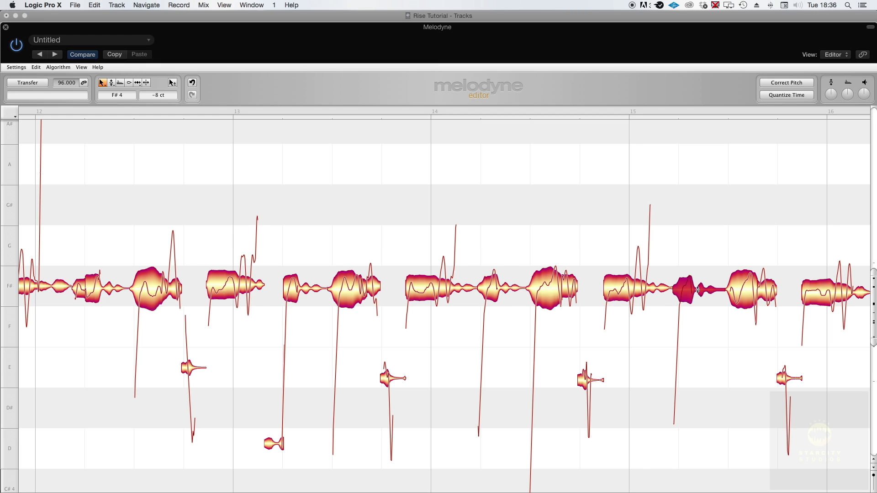
{"action": "scroll", "coordinate": [697, 291], "scroll_direction": "right", "scroll_amount": 10}
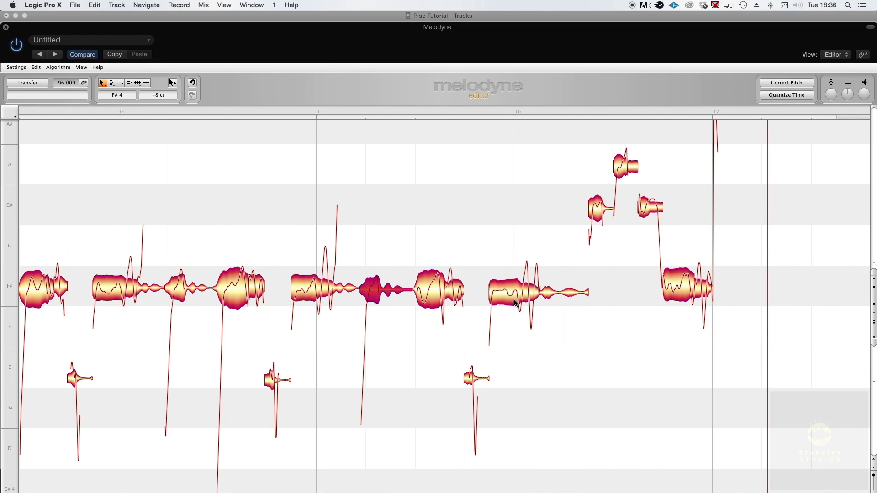
{"action": "left_click_drag", "start_coordinate": [514, 300], "coordinate": [521, 286]}
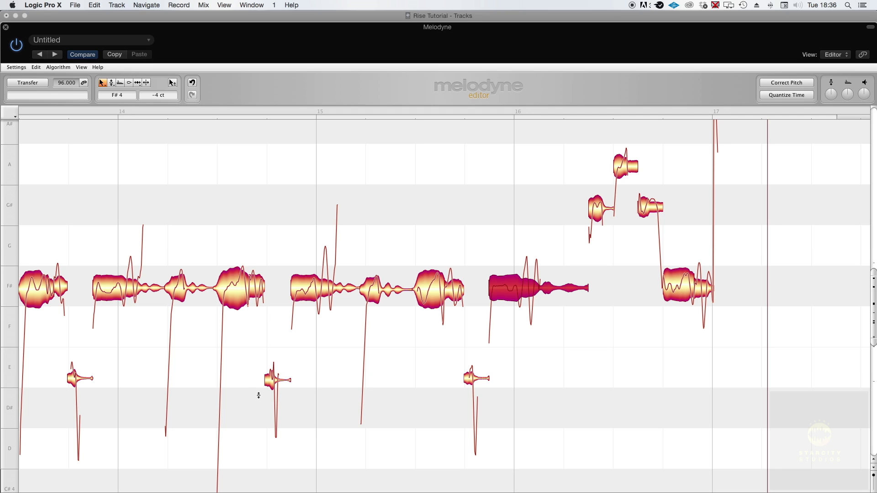
Step: Nudge up the short E notes ending bars 14, 13 and 15, the last to -15 ct, and set bar 16's last G# note to -1 ct
{"action": "left_click_drag", "start_coordinate": [274, 383], "coordinate": [274, 375]}
{"action": "left_click_drag", "start_coordinate": [75, 379], "coordinate": [76, 376]}
{"action": "left_click_drag", "start_coordinate": [479, 378], "coordinate": [479, 373]}
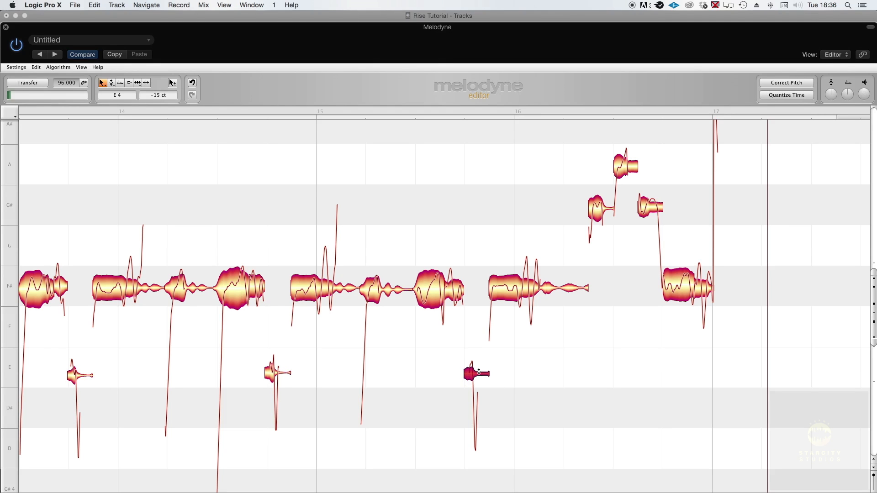
{"action": "left_click", "coordinate": [646, 197]}
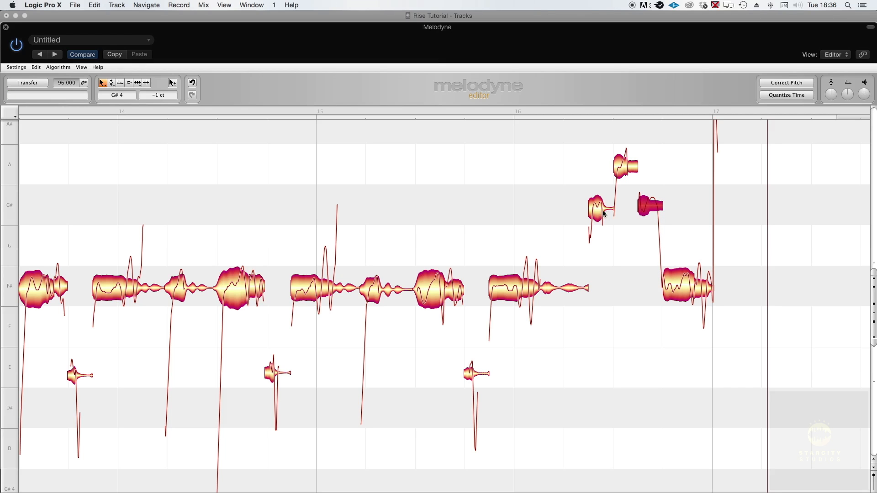
Step: Review the tuned vocal notes from bar 16 back to bar 6
{"action": "scroll", "coordinate": [705, 307], "scroll_direction": "left", "scroll_amount": 5}
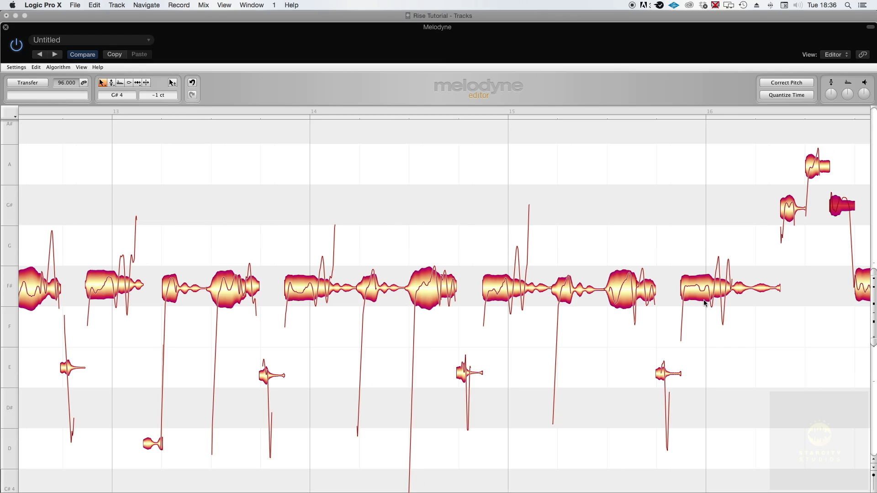
{"action": "scroll", "coordinate": [706, 303], "scroll_direction": "left", "scroll_amount": 2}
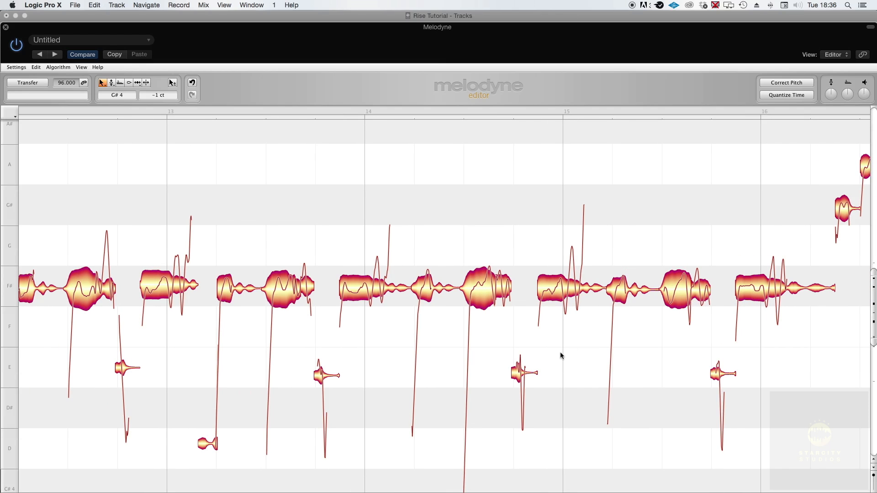
{"action": "scroll", "coordinate": [558, 350], "scroll_direction": "left", "scroll_amount": 12}
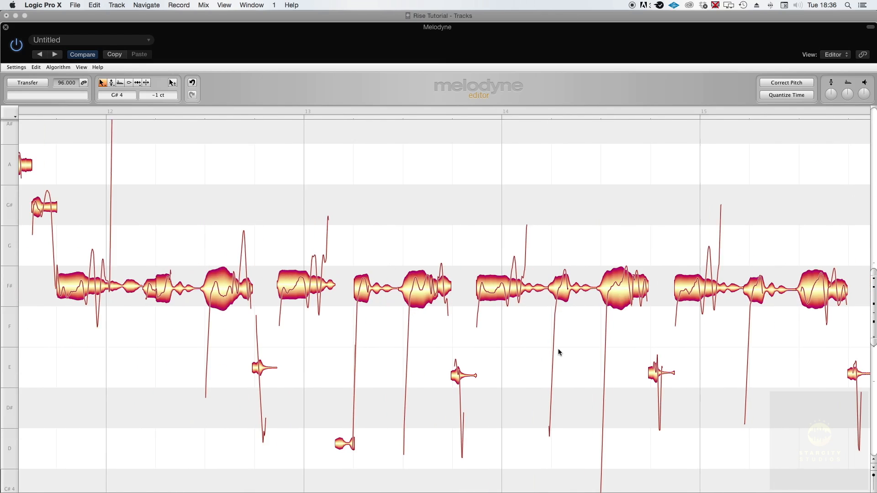
{"action": "scroll", "coordinate": [558, 350], "scroll_direction": "left", "scroll_amount": 13}
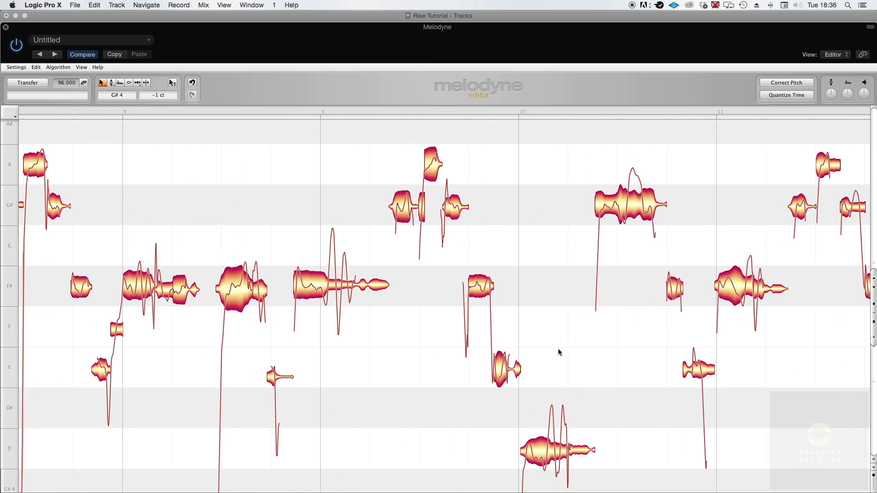
{"action": "scroll", "coordinate": [557, 352], "scroll_direction": "left", "scroll_amount": 6}
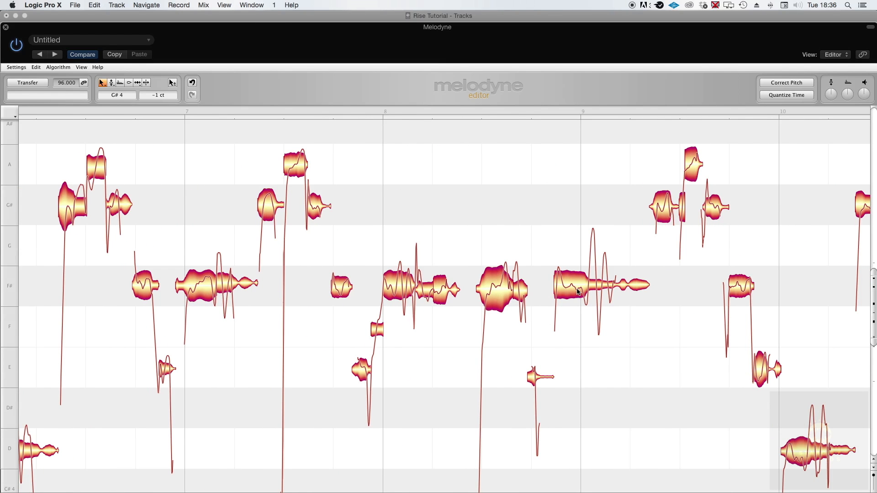
{"action": "scroll", "coordinate": [553, 372], "scroll_direction": "left", "scroll_amount": 1}
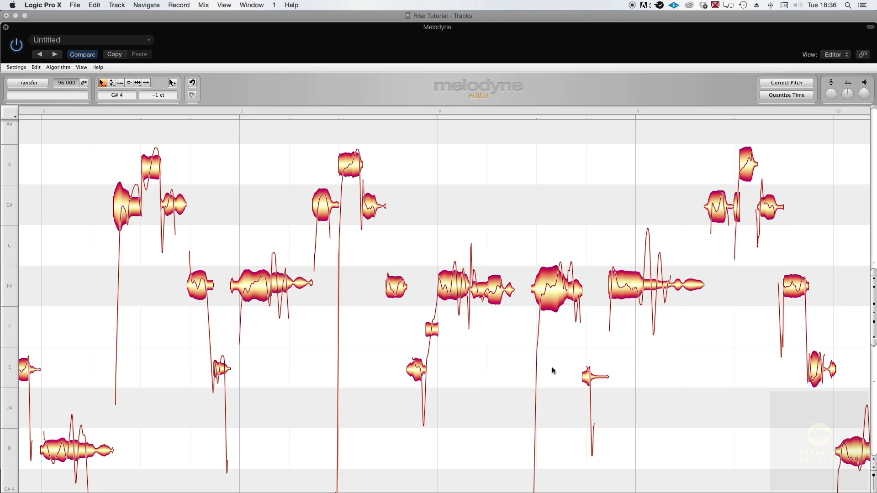
Step: Close the Melodyne window and play the arrangement from Marker 1, just before bar 5
{"action": "left_click_drag", "start_coordinate": [267, 44], "coordinate": [305, 241]}
{"action": "left_click", "coordinate": [283, 78]}
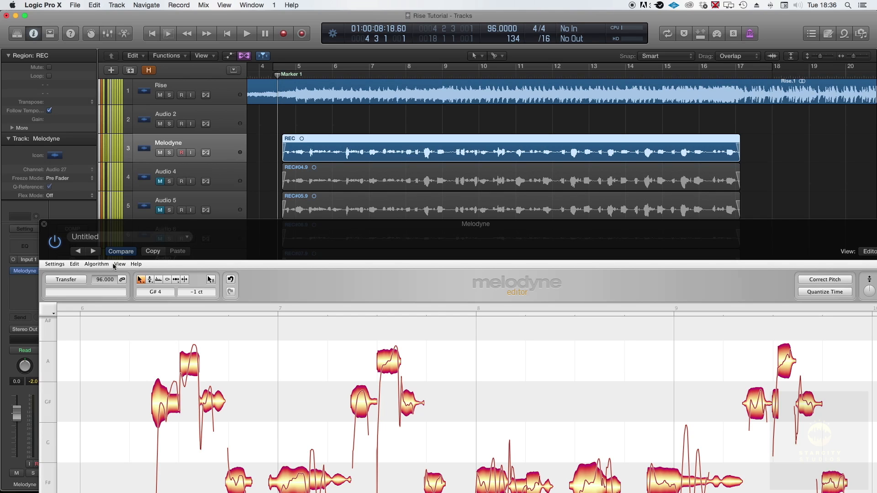
{"action": "left_click", "coordinate": [44, 225]}
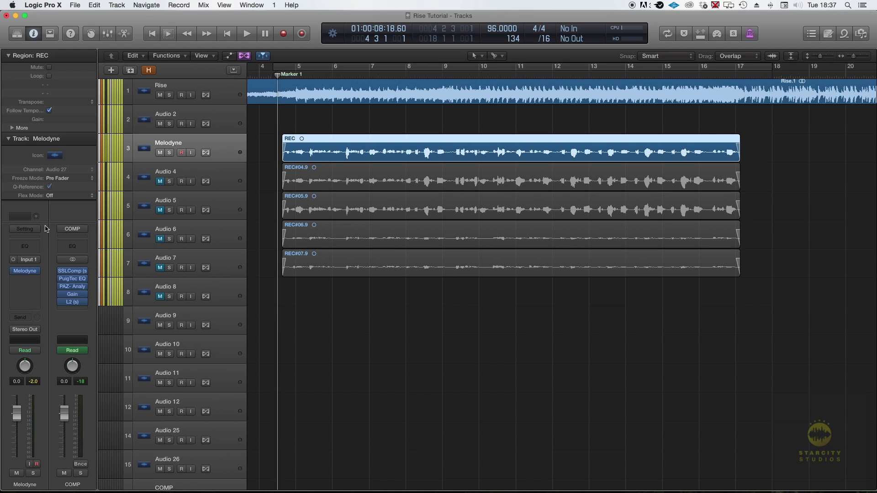
{"action": "key", "text": "space"}
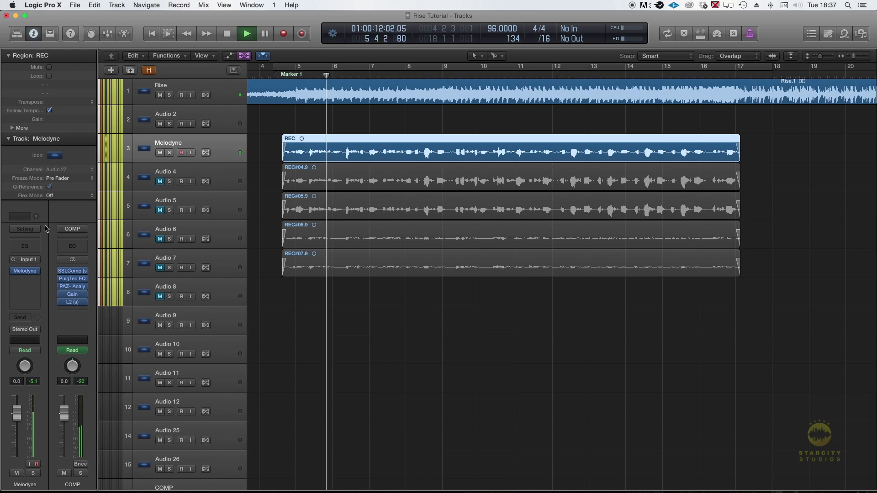
Step: Raise the Rise track's volume to -8.8 dB during playback and stop once the vocal region has ended after bar 17
{"action": "left_click", "coordinate": [224, 94]}
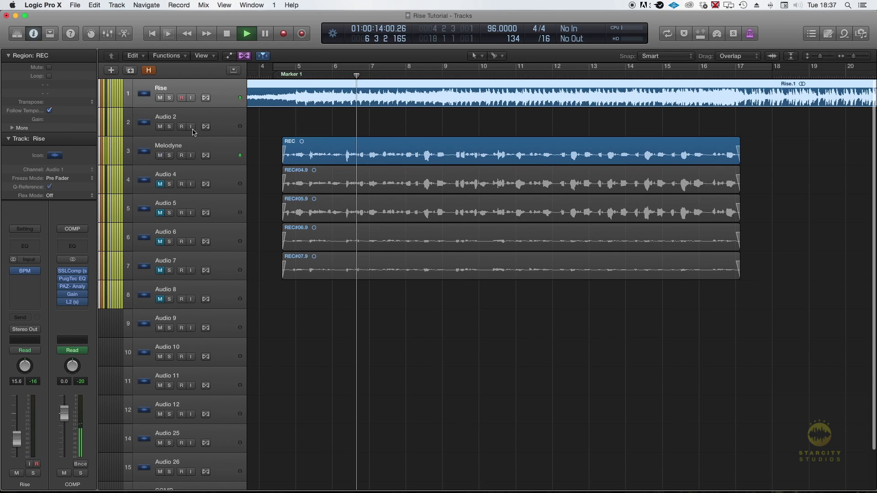
{"action": "left_click_drag", "start_coordinate": [20, 440], "coordinate": [19, 429]}
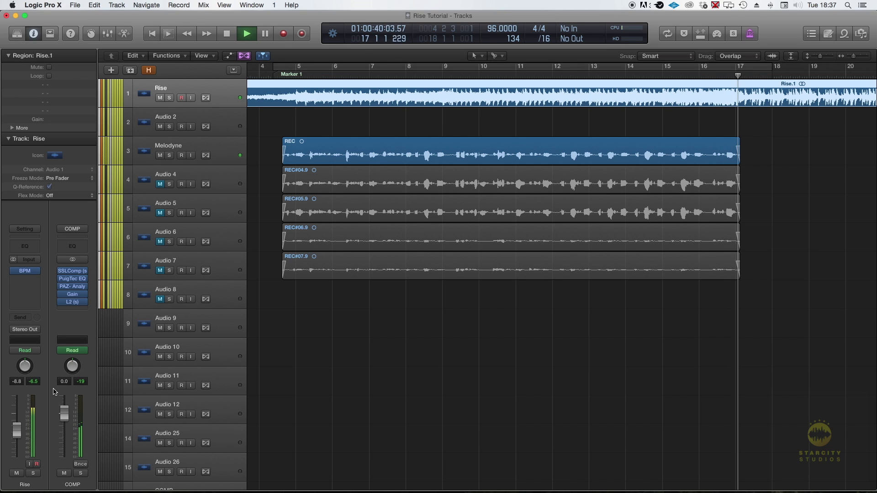
{"action": "key", "text": "space"}
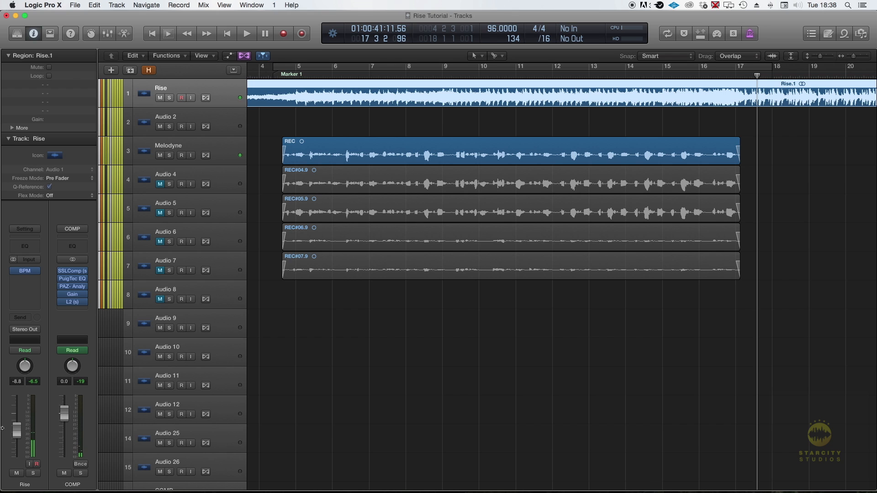
Step: Open the REC region of the Melodyne track in the audio track editor
{"action": "key", "text": "super+Left"}
{"action": "scroll", "coordinate": [501, 292], "scroll_direction": "left", "scroll_amount": 10}
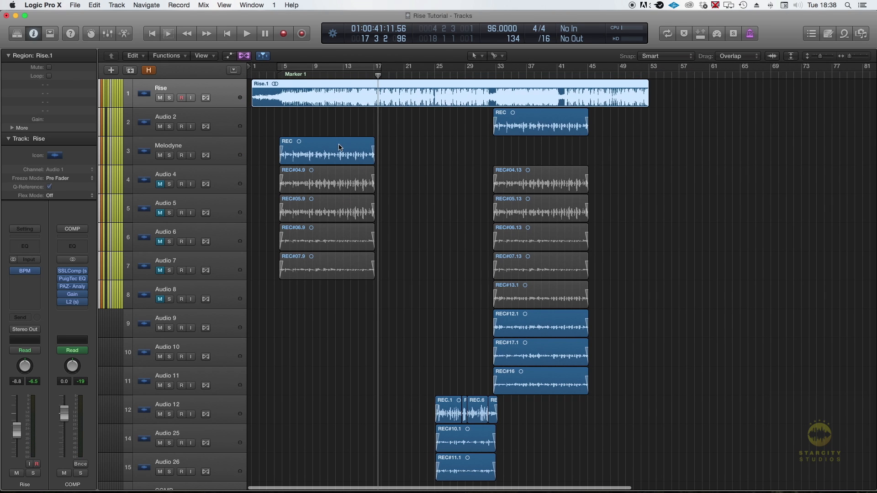
{"action": "left_click", "coordinate": [340, 147]}
{"action": "double_click", "coordinate": [340, 147]}
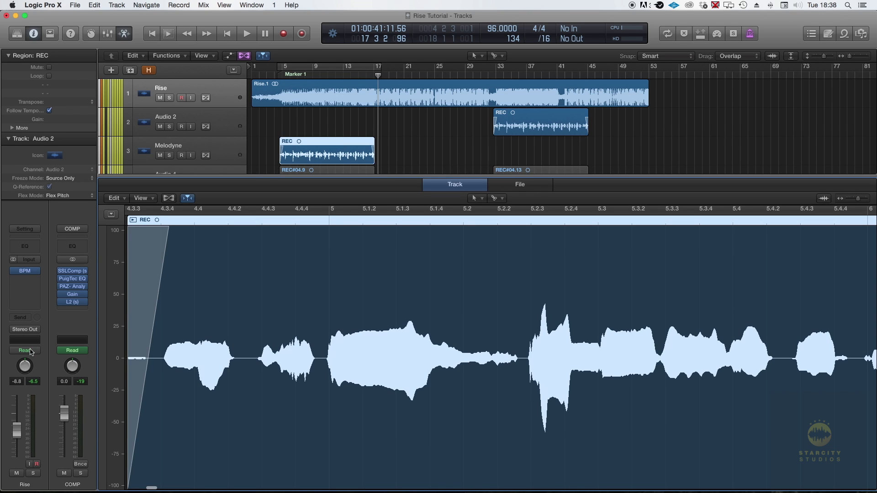
Step: Reopen the Melodyne plug-in on the Melodyne track and move its window so the note editor is fully in view
{"action": "left_click", "coordinate": [236, 141]}
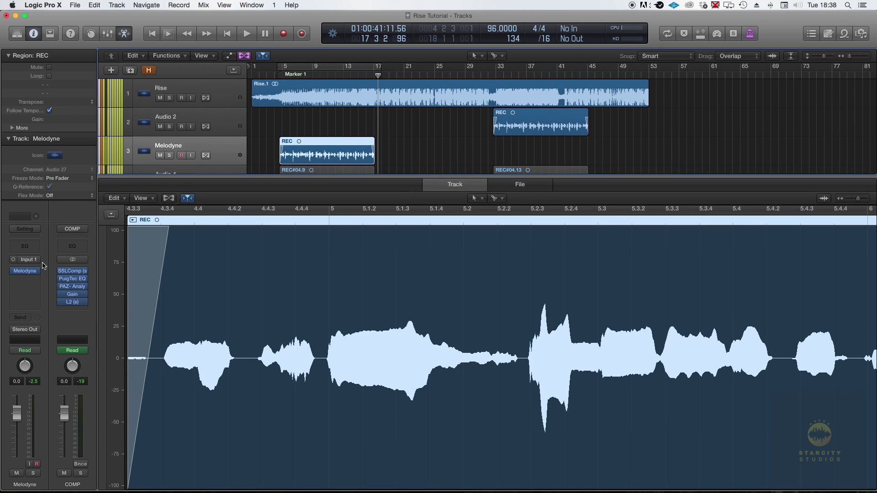
{"action": "left_click", "coordinate": [29, 272]}
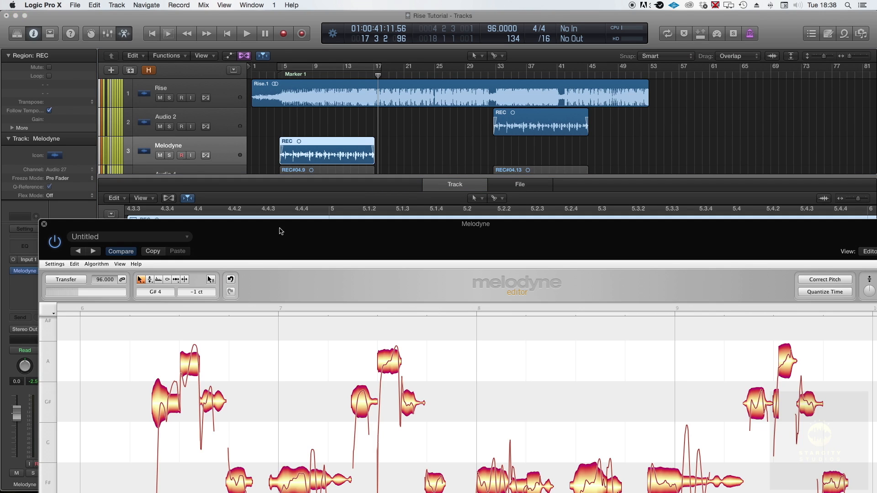
{"action": "left_click_drag", "start_coordinate": [303, 227], "coordinate": [267, 9]}
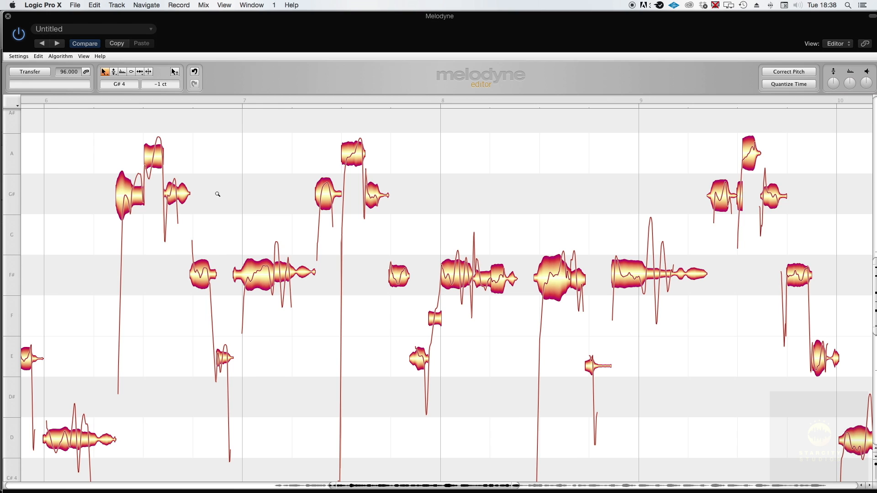
Step: Review the note editing tools available in Melodyne's note editor and choose the Pitch Drift Tool
{"action": "scroll", "coordinate": [217, 194], "scroll_direction": "down", "scroll_amount": 3}
{"action": "scroll", "coordinate": [218, 194], "scroll_direction": "down", "scroll_amount": 4}
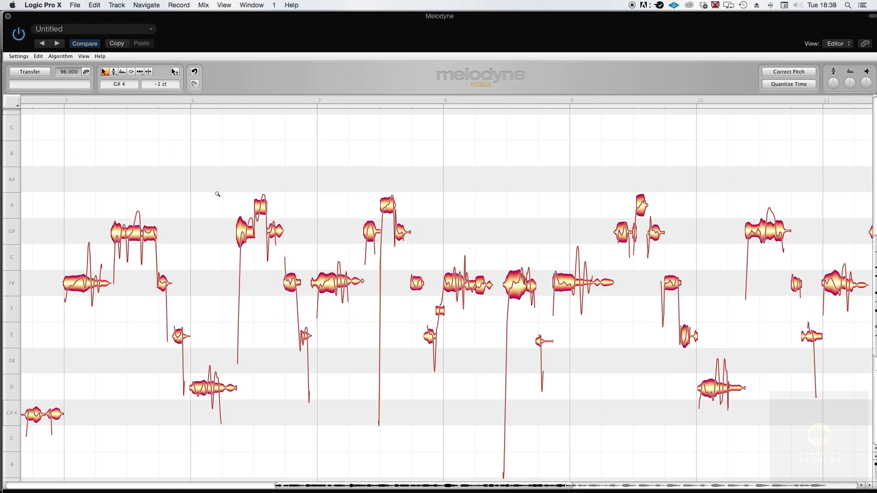
{"action": "right_click", "coordinate": [359, 194]}
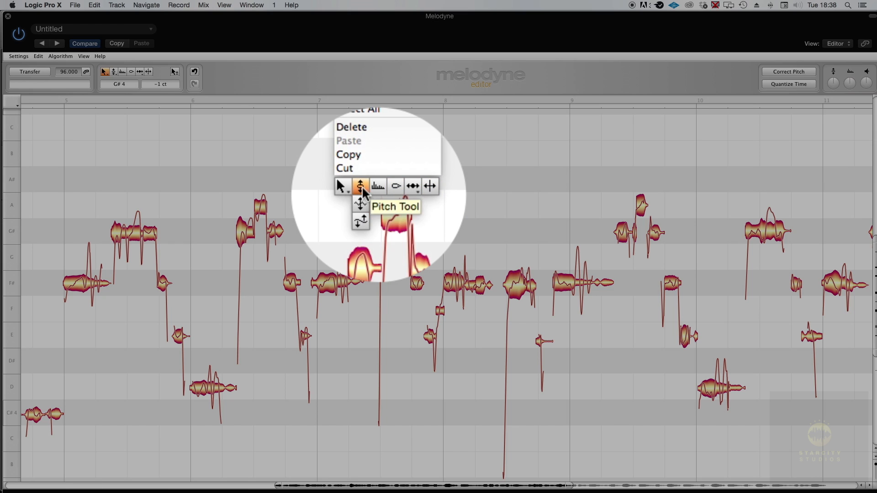
{"action": "mouse_move", "coordinate": [412, 189]}
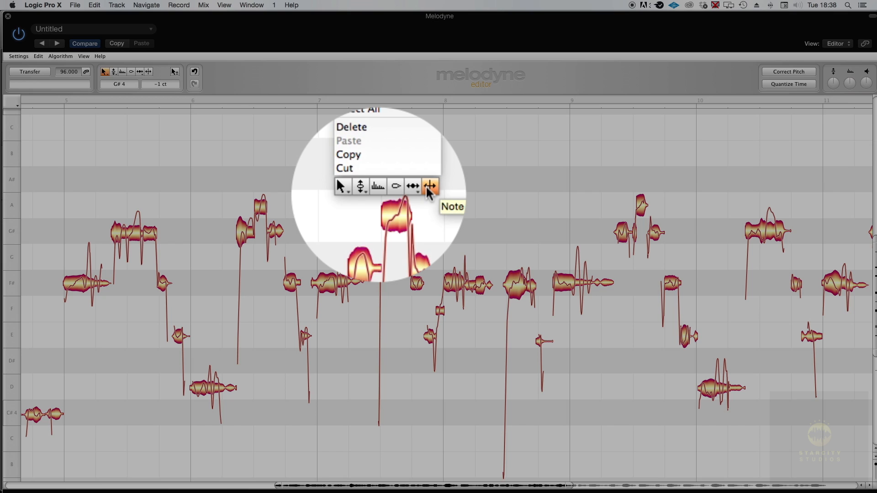
{"action": "mouse_move", "coordinate": [369, 194]}
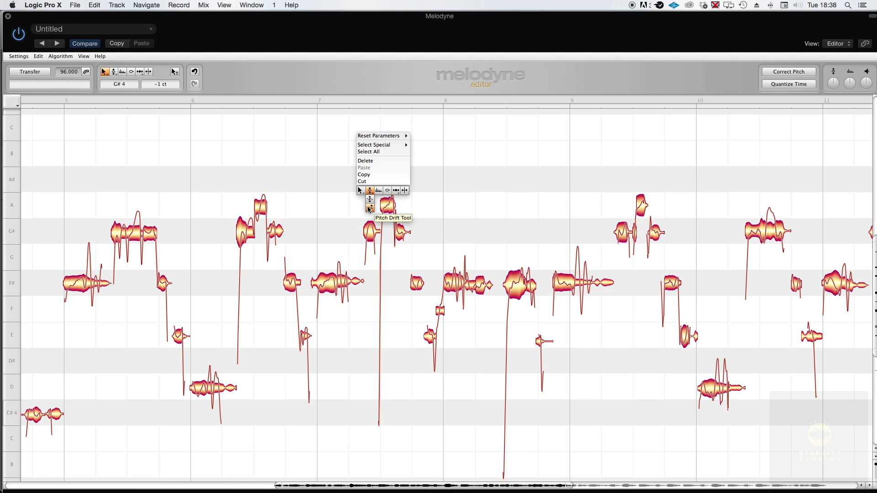
{"action": "left_click", "coordinate": [369, 208]}
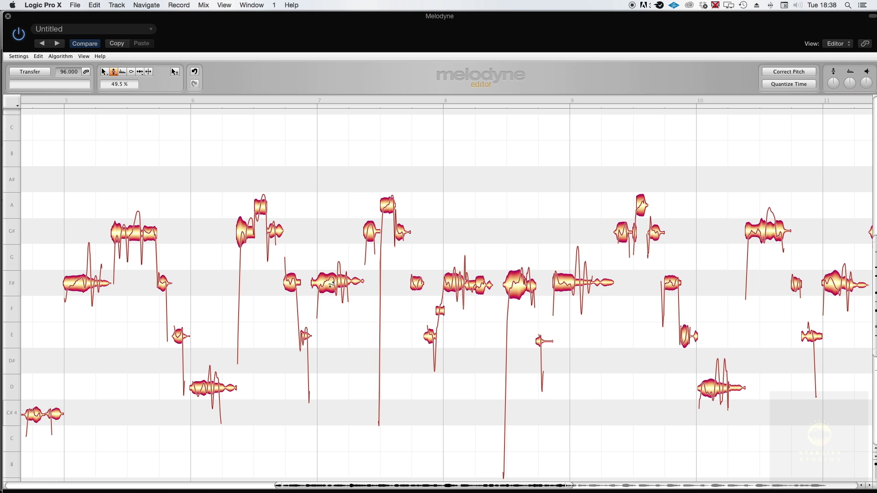
Step: Adjust the pitch drift of the large F# note midway through bar 8 and undo the last change
{"action": "left_click", "coordinate": [463, 291]}
{"action": "scroll", "coordinate": [480, 286], "scroll_direction": "up", "scroll_amount": 6}
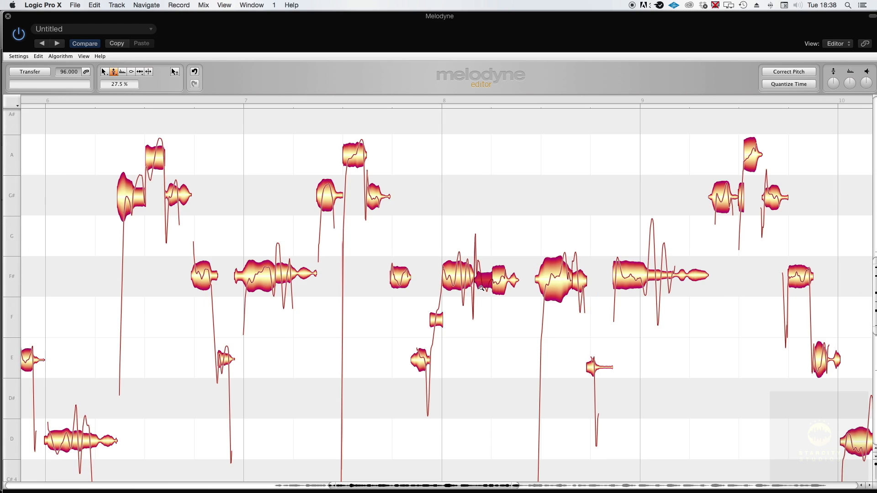
{"action": "scroll", "coordinate": [499, 281], "scroll_direction": "up", "scroll_amount": 4}
{"action": "scroll", "coordinate": [499, 282], "scroll_direction": "up", "scroll_amount": 5}
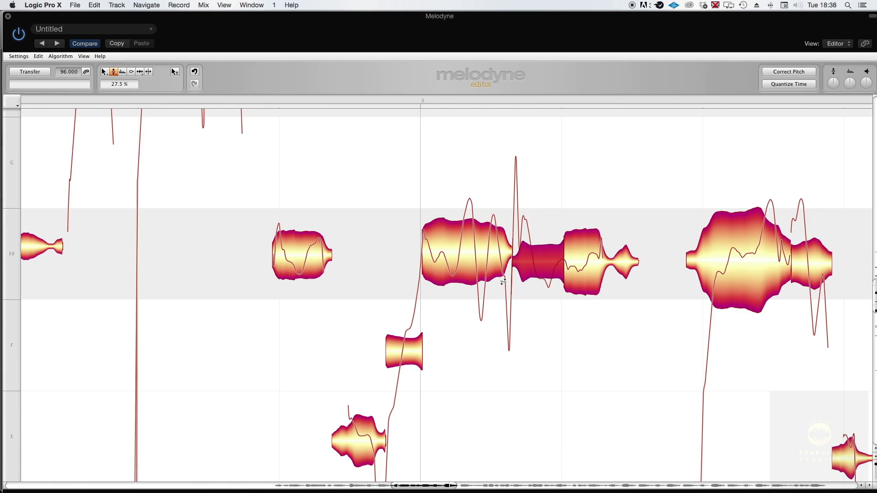
{"action": "left_click", "coordinate": [594, 252]}
{"action": "left_click_drag", "start_coordinate": [594, 252], "coordinate": [561, 211]}
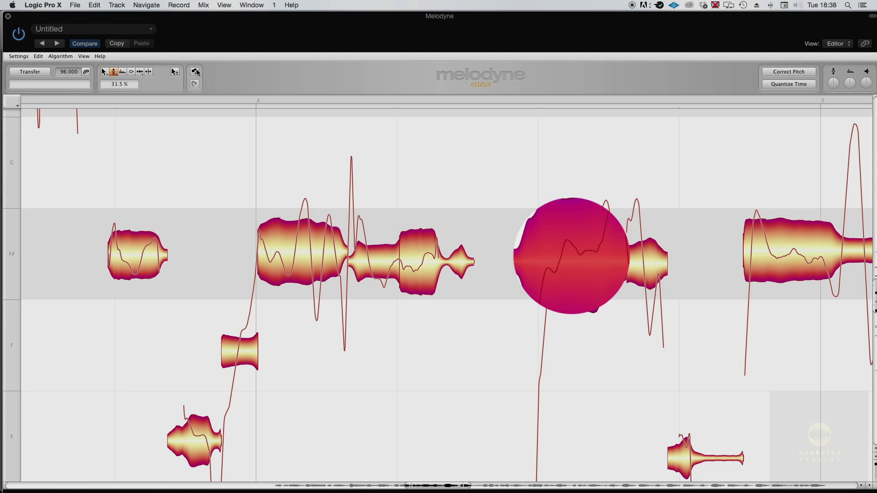
{"action": "left_click", "coordinate": [194, 72]}
Step: Set the pitch drift of the short F# note directly following the large one in bar 8 to -431.5 %
{"action": "left_click", "coordinate": [646, 266]}
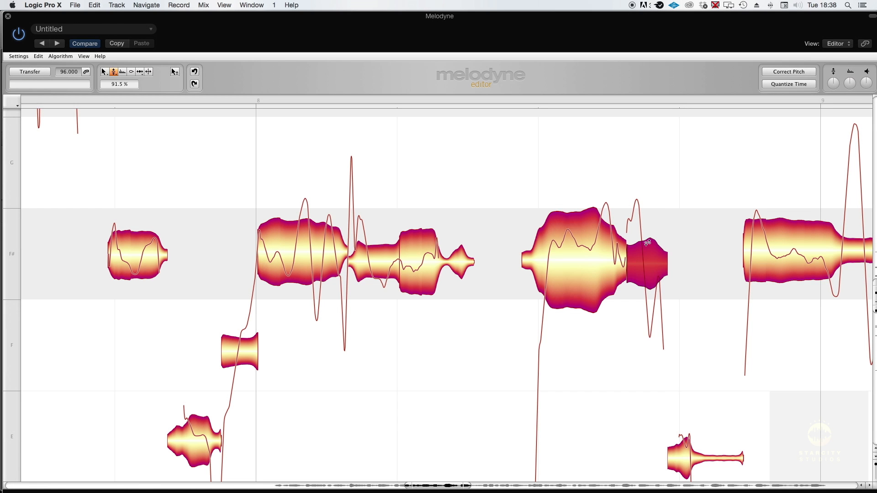
{"action": "left_click_drag", "start_coordinate": [647, 267], "coordinate": [566, 311]}
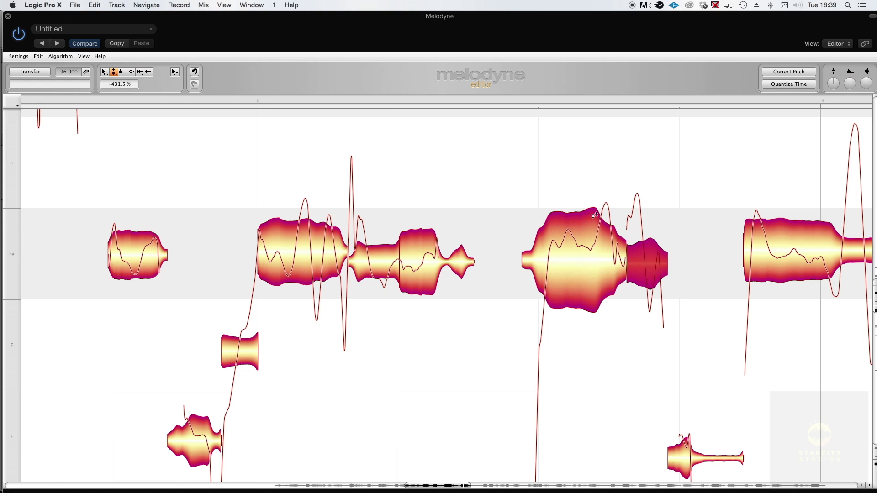
Step: Set the amplitude of the large F# note midway through bar 8 to +0.99 dB with the Amplitude Tool
{"action": "right_click", "coordinate": [592, 262]}
{"action": "left_click", "coordinate": [619, 246]}
{"action": "left_click", "coordinate": [578, 264]}
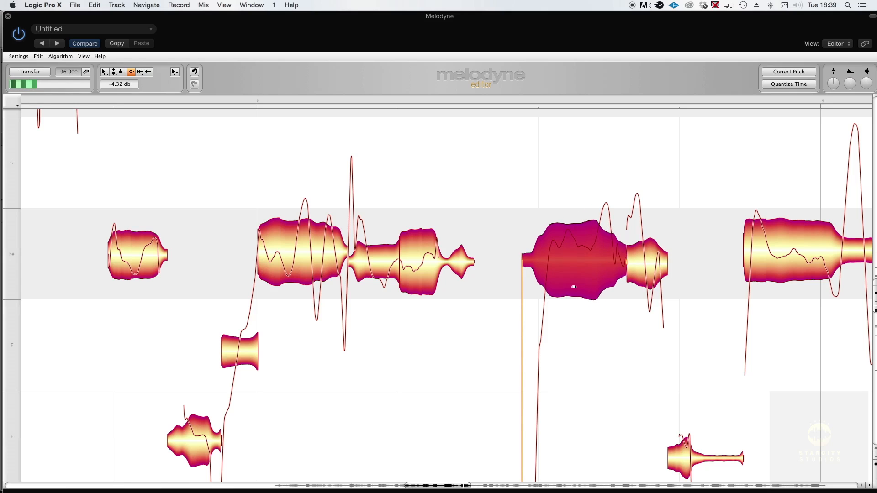
{"action": "left_click_drag", "start_coordinate": [571, 264], "coordinate": [572, 259]}
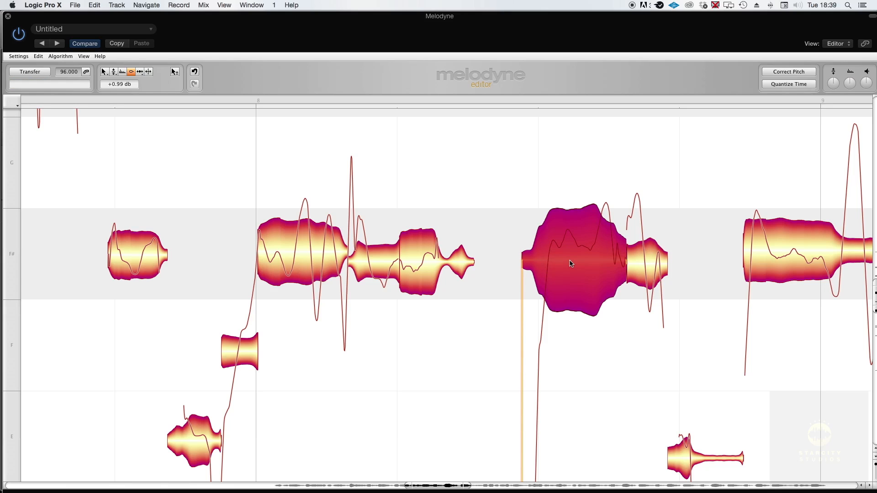
Step: Try lowering the amplitude of the E note just before bar 9 to -6.75 dB, and undo the change
{"action": "scroll", "coordinate": [571, 264], "scroll_direction": "right", "scroll_amount": 5}
{"action": "scroll", "coordinate": [588, 340], "scroll_direction": "down", "scroll_amount": 1}
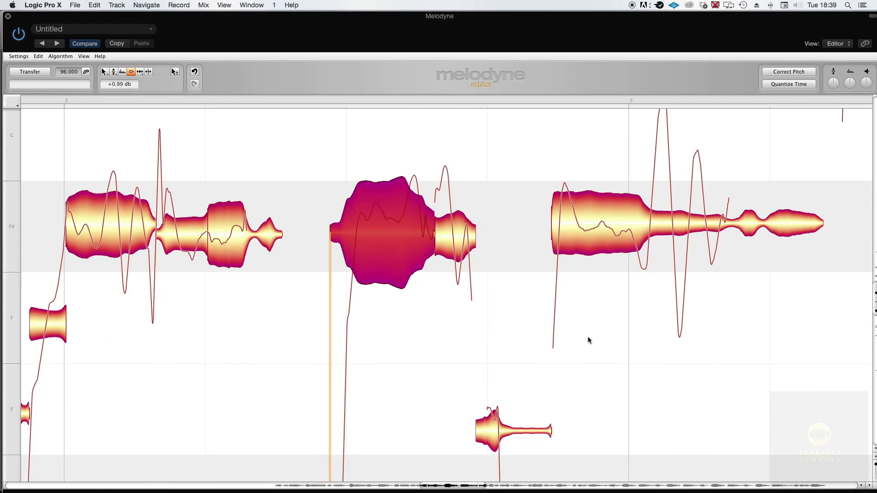
{"action": "scroll", "coordinate": [589, 340], "scroll_direction": "down", "scroll_amount": 4}
{"action": "scroll", "coordinate": [522, 284], "scroll_direction": "up", "scroll_amount": 1}
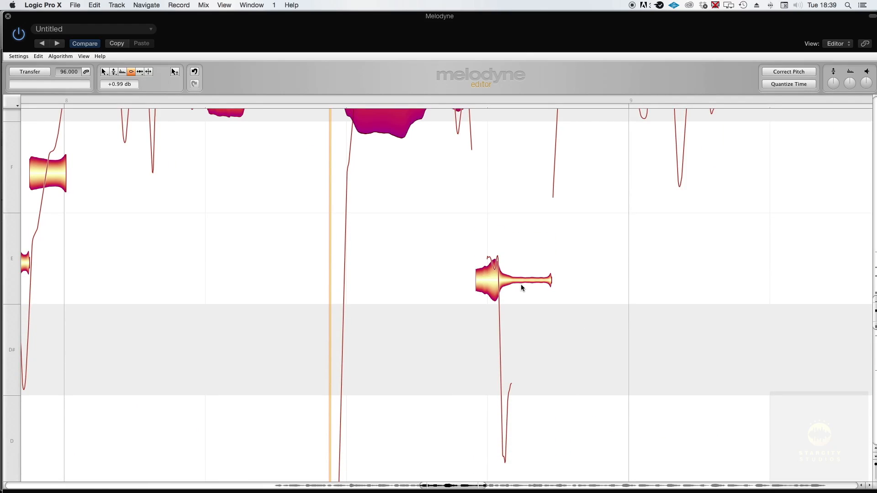
{"action": "scroll", "coordinate": [521, 284], "scroll_direction": "up", "scroll_amount": 3}
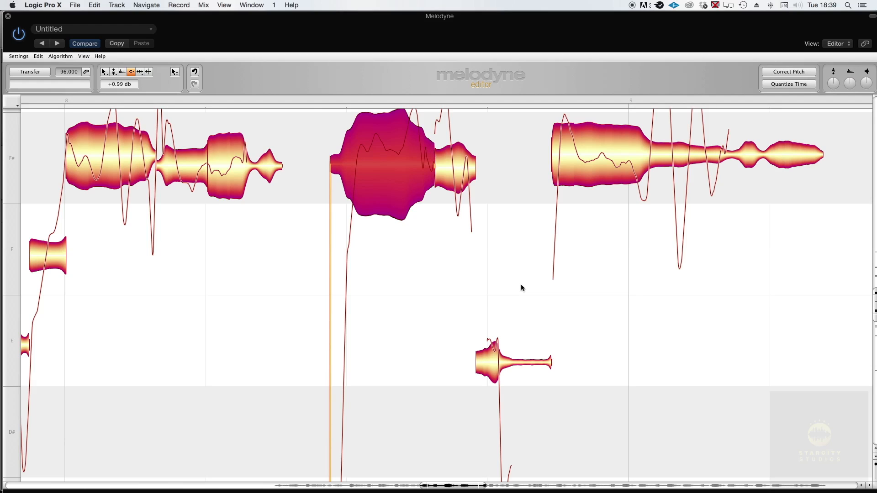
{"action": "right_click", "coordinate": [493, 358]}
{"action": "left_click", "coordinate": [492, 357]}
{"action": "left_click_drag", "start_coordinate": [493, 359], "coordinate": [498, 391]}
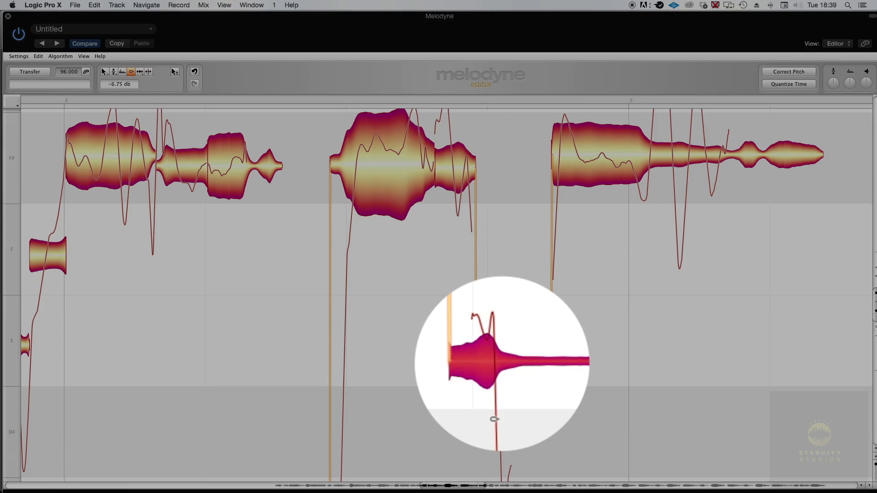
{"action": "left_click", "coordinate": [194, 72]}
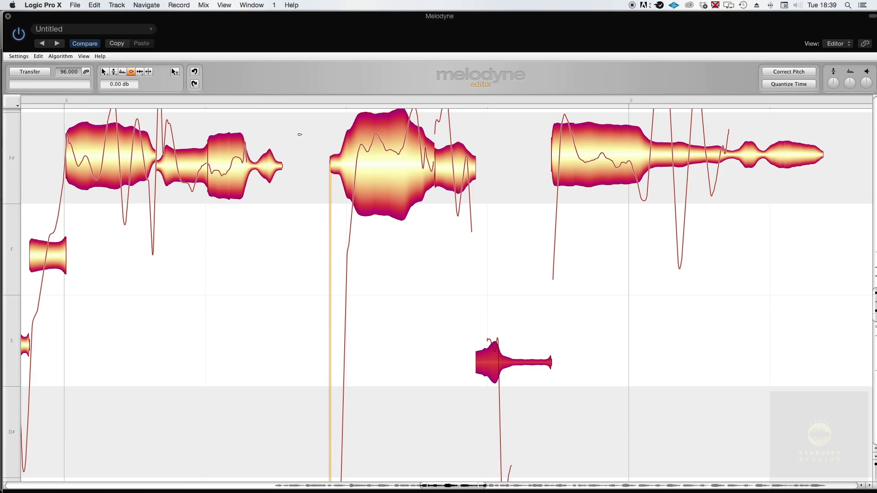
Step: Close the Melodyne window to return to the arrangement
{"action": "scroll", "coordinate": [299, 134], "scroll_direction": "up", "scroll_amount": 5}
{"action": "scroll", "coordinate": [300, 135], "scroll_direction": "left", "scroll_amount": 3}
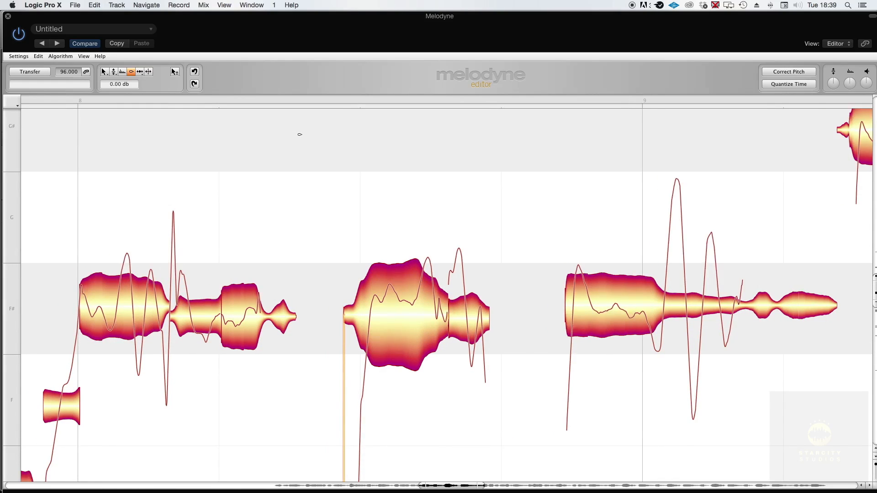
{"action": "left_click", "coordinate": [7, 16]}
Step: Bounce the Melodyne track's REC region in place to a new track as "Main Vocal", with the source muted
{"action": "scroll", "coordinate": [255, 135], "scroll_direction": "down", "scroll_amount": 2}
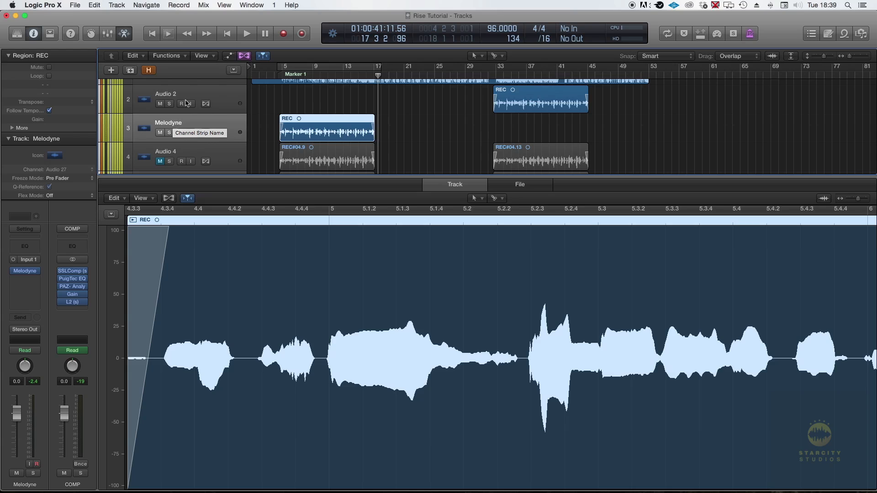
{"action": "left_click", "coordinate": [224, 97]}
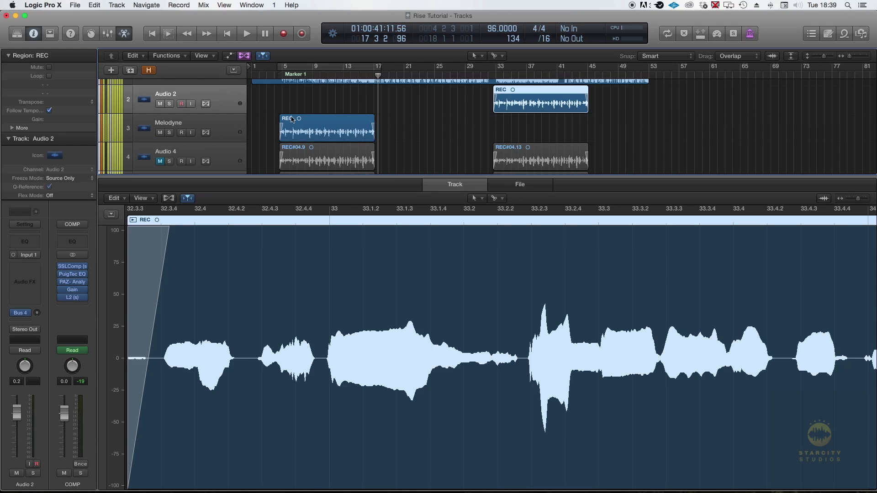
{"action": "right_click", "coordinate": [318, 132]}
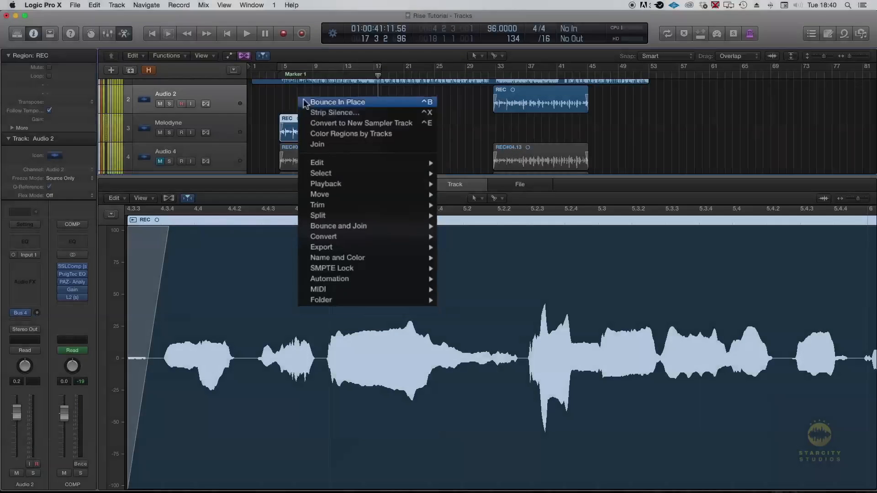
{"action": "left_click", "coordinate": [323, 133]}
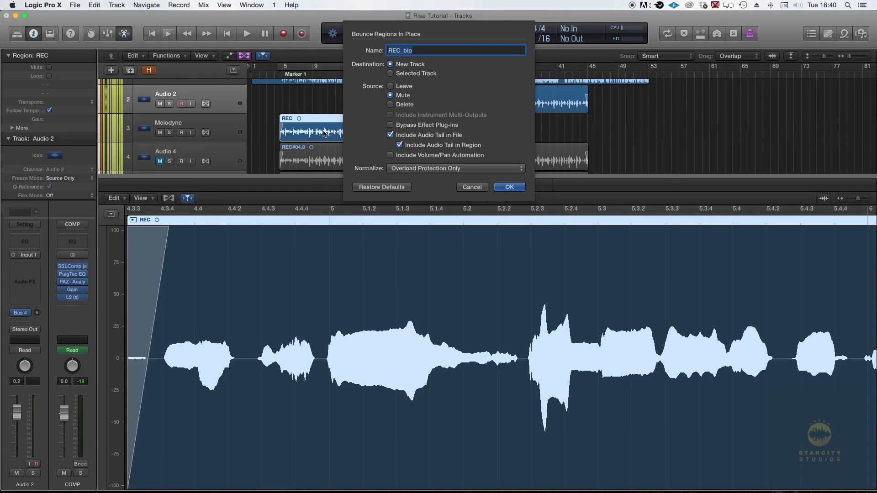
{"action": "type", "text": "Main Vocal"}
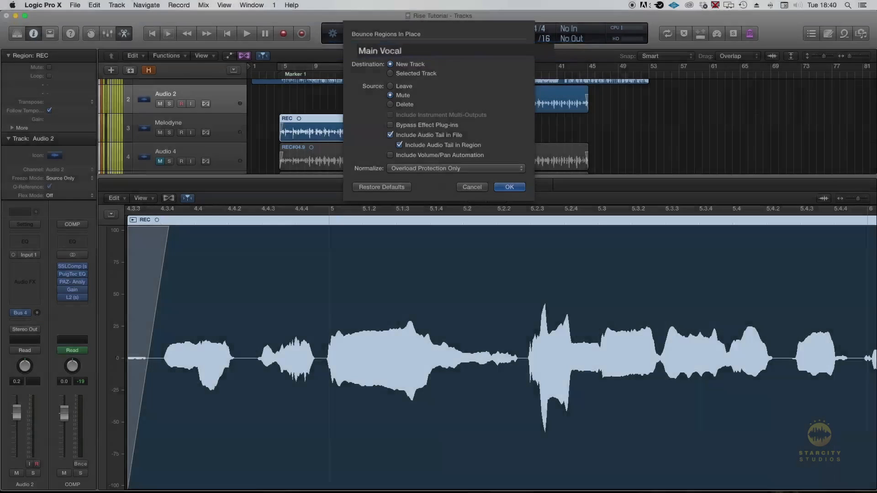
{"action": "key", "text": "Return"}
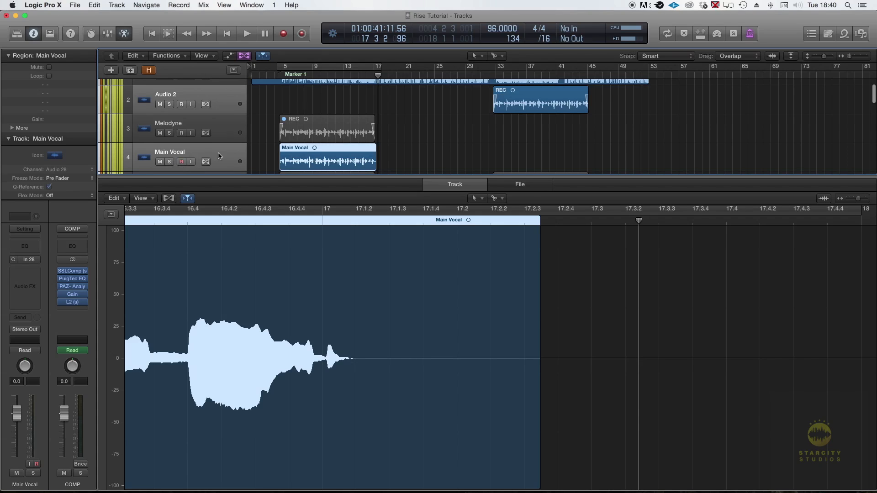
Step: Reorder the tracks so Audio 2 sits between Melodyne and Main Vocal, and clear the region selection
{"action": "scroll", "coordinate": [219, 154], "scroll_direction": "down", "scroll_amount": 4}
{"action": "mouse_move", "coordinate": [225, 128]}
{"action": "left_mouse_down"}
{"action": "mouse_move", "coordinate": [227, 96]}
{"action": "mouse_move", "coordinate": [229, 132]}
{"action": "left_mouse_up"}
{"action": "scroll", "coordinate": [270, 112], "scroll_direction": "up", "scroll_amount": 4}
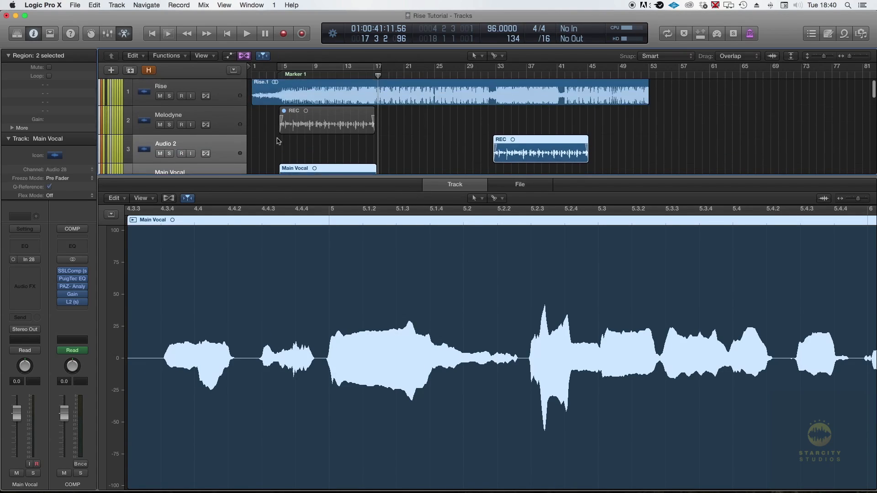
{"action": "scroll", "coordinate": [277, 141], "scroll_direction": "down", "scroll_amount": 3}
{"action": "left_click", "coordinate": [277, 141]}
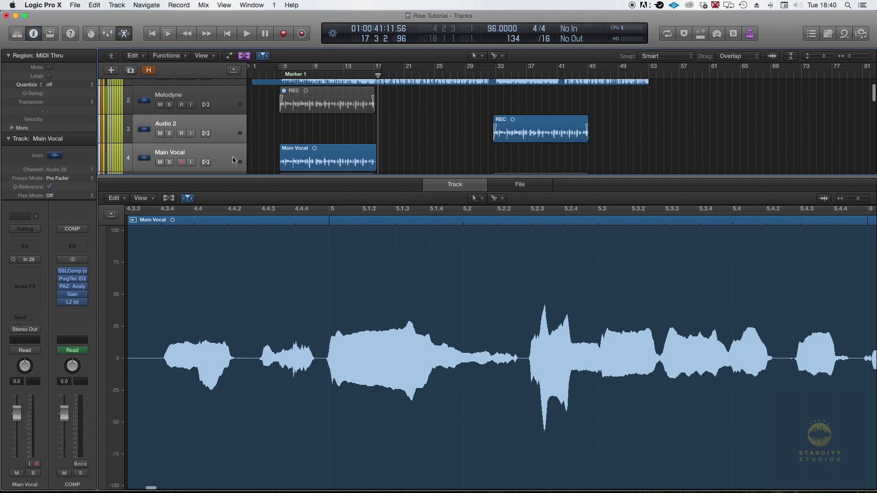
Step: Compare the Main Vocal region with the REC region on the Audio 2 track
{"action": "mouse_move", "coordinate": [309, 155]}
{"action": "left_mouse_down"}
{"action": "mouse_move", "coordinate": [309, 138]}
{"action": "mouse_move", "coordinate": [311, 154]}
{"action": "left_mouse_up"}
{"action": "left_click", "coordinate": [454, 141]}
{"action": "scroll", "coordinate": [247, 152], "scroll_direction": "down", "scroll_amount": 1}
{"action": "left_click", "coordinate": [544, 132]}
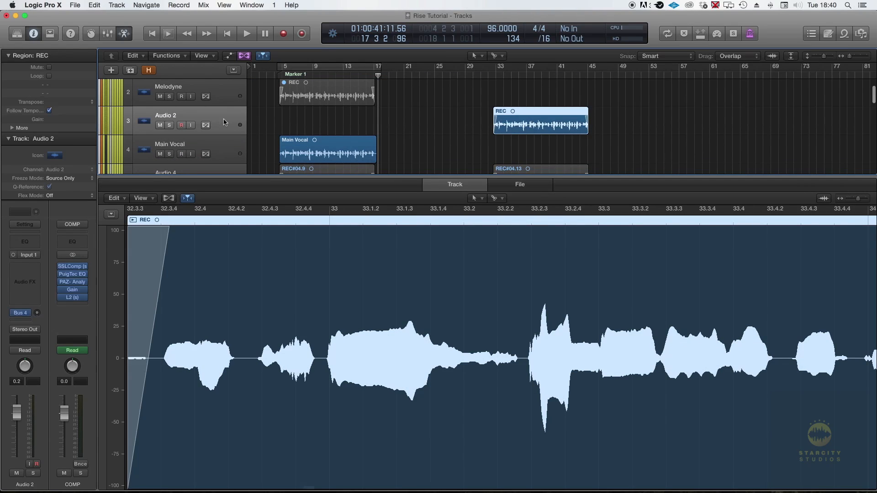
{"action": "scroll", "coordinate": [527, 127], "scroll_direction": "up", "scroll_amount": 1}
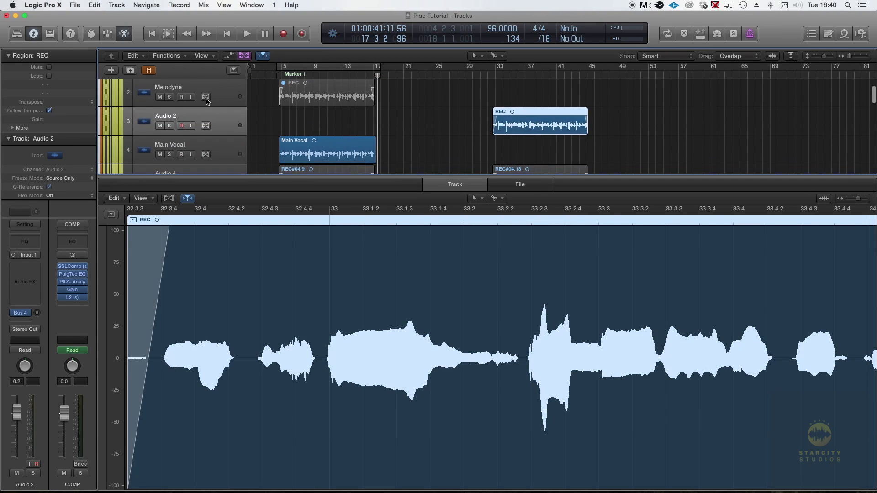
Step: Move the muted REC region on the Melodyne track past the end of the Rise region, starting at about 56.3.3
{"action": "scroll", "coordinate": [336, 111], "scroll_direction": "up", "scroll_amount": 2}
{"action": "left_click", "coordinate": [349, 127]}
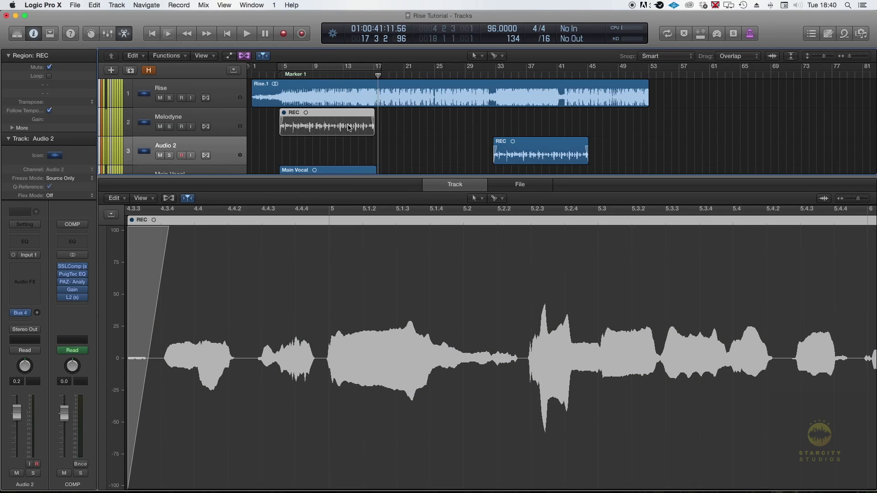
{"action": "right_click", "coordinate": [304, 128]}
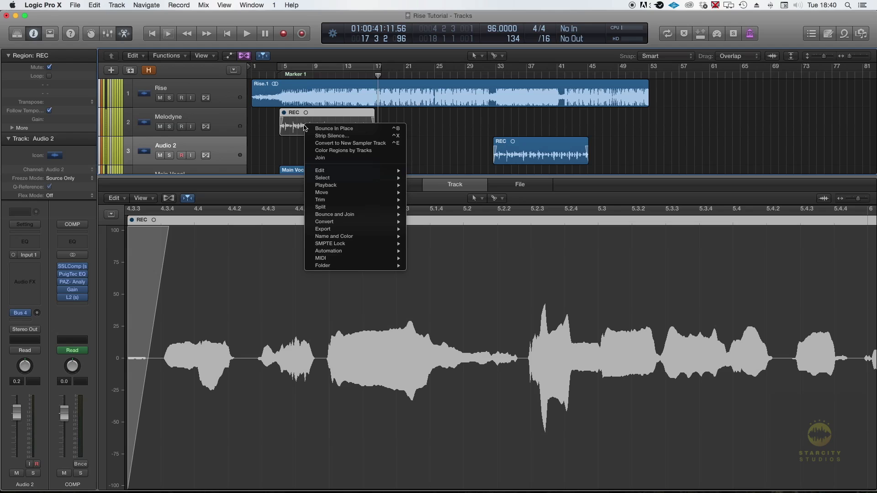
{"action": "left_click", "coordinate": [305, 128]}
{"action": "left_click_drag", "start_coordinate": [305, 128], "coordinate": [693, 125]}
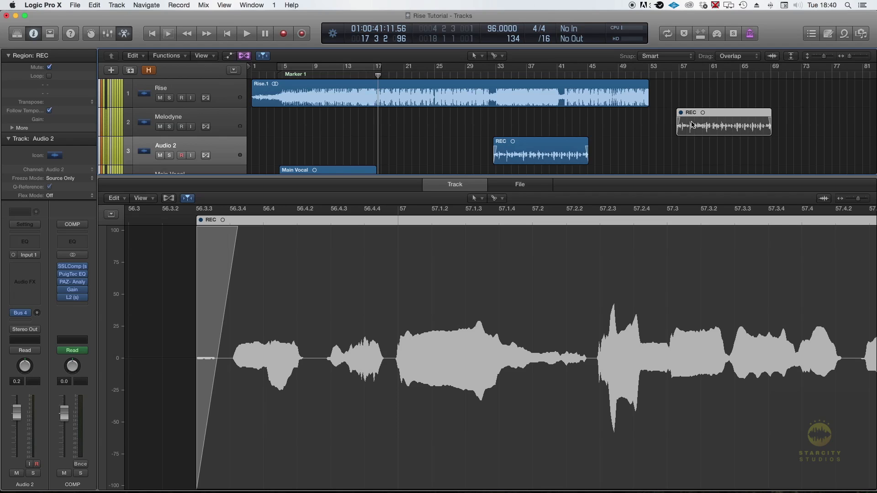
Step: Check the rearranged regions and select the Main Vocal region for viewing in the track editor
{"action": "scroll", "coordinate": [423, 154], "scroll_direction": "down", "scroll_amount": 3}
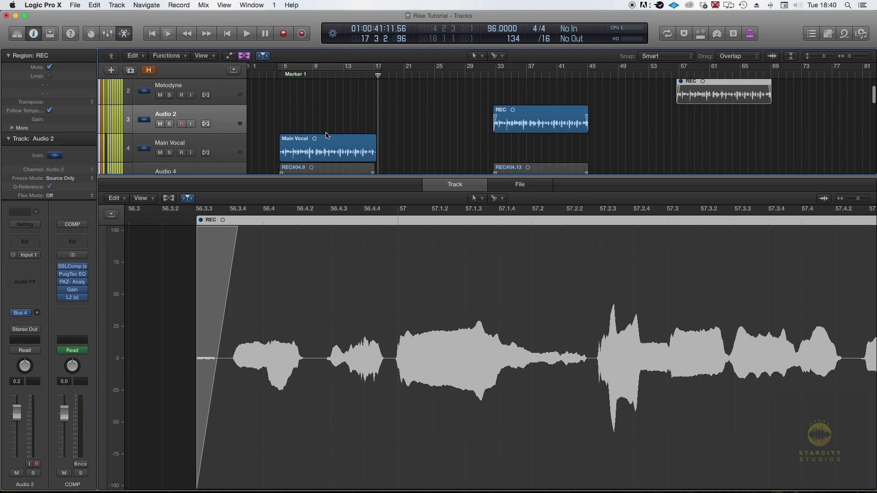
{"action": "scroll", "coordinate": [698, 130], "scroll_direction": "up", "scroll_amount": 1}
{"action": "scroll", "coordinate": [694, 115], "scroll_direction": "right", "scroll_amount": 2}
{"action": "scroll", "coordinate": [694, 114], "scroll_direction": "down", "scroll_amount": 1}
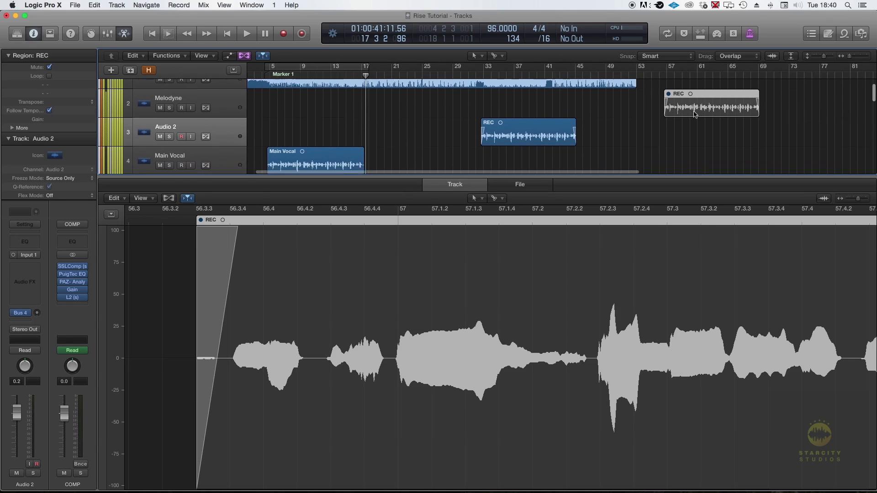
{"action": "scroll", "coordinate": [694, 114], "scroll_direction": "down", "scroll_amount": 1}
{"action": "scroll", "coordinate": [694, 114], "scroll_direction": "left", "scroll_amount": 1}
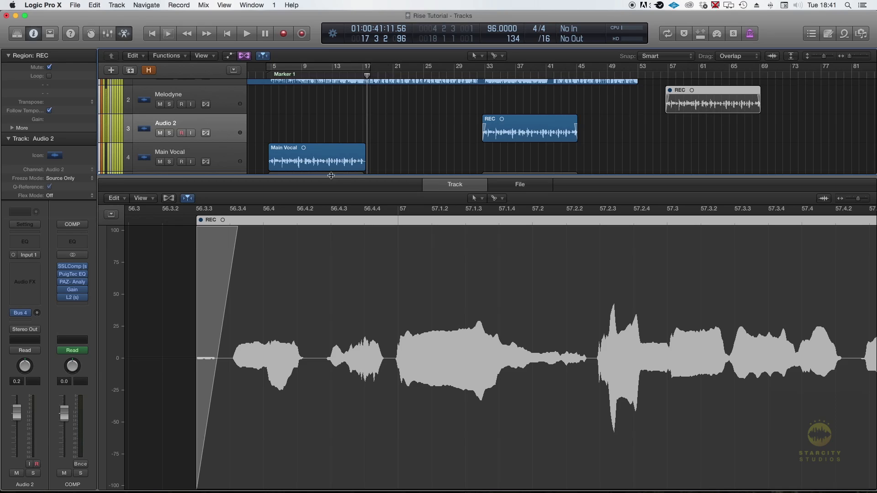
{"action": "left_click", "coordinate": [330, 155]}
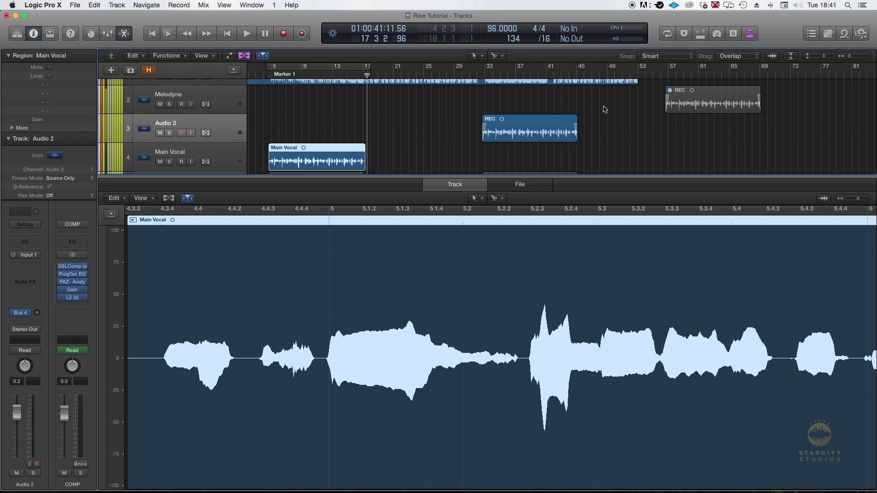
Step: Open the Melodyne editor on the Melodyne track and display the whole vocal take
{"action": "left_click", "coordinate": [208, 97]}
{"action": "mouse_move", "coordinate": [29, 273]}
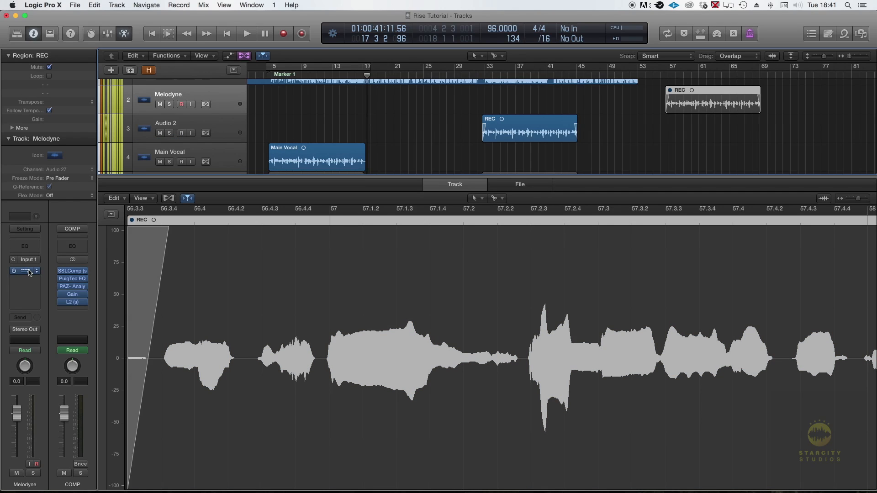
{"action": "left_click", "coordinate": [29, 272]}
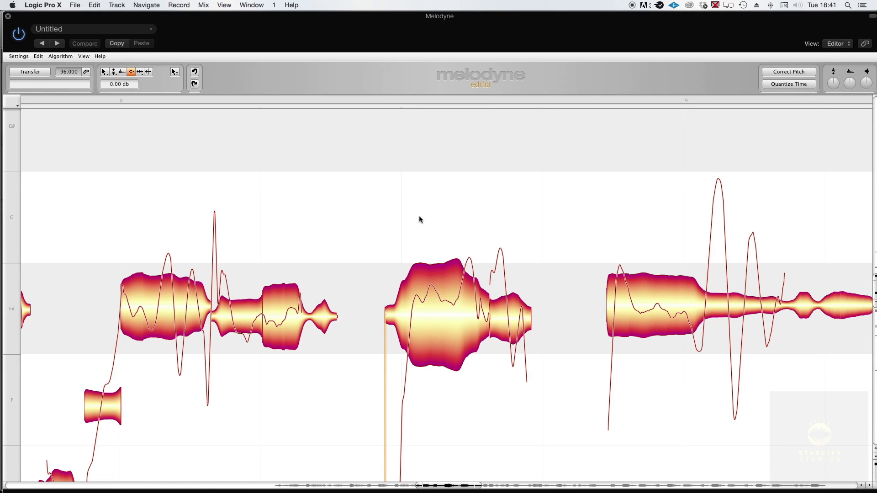
{"action": "scroll", "coordinate": [419, 217], "scroll_direction": "down", "scroll_amount": 15}
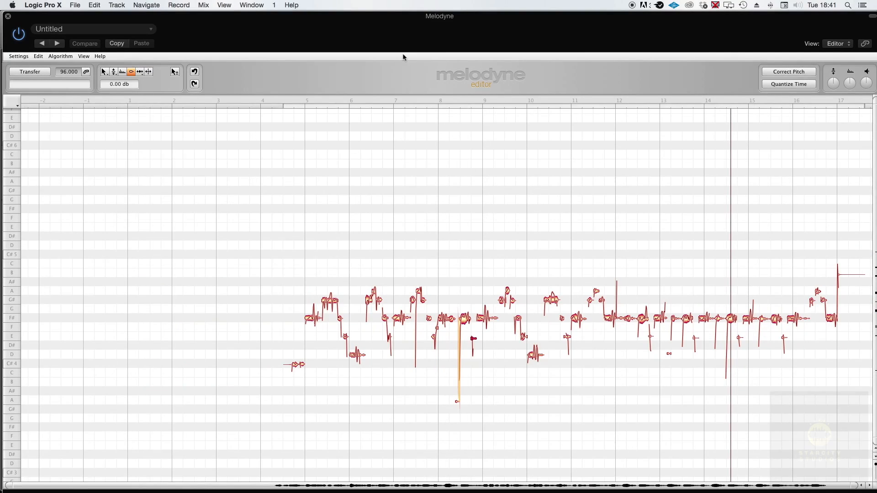
{"action": "left_click_drag", "start_coordinate": [387, 31], "coordinate": [398, 239]}
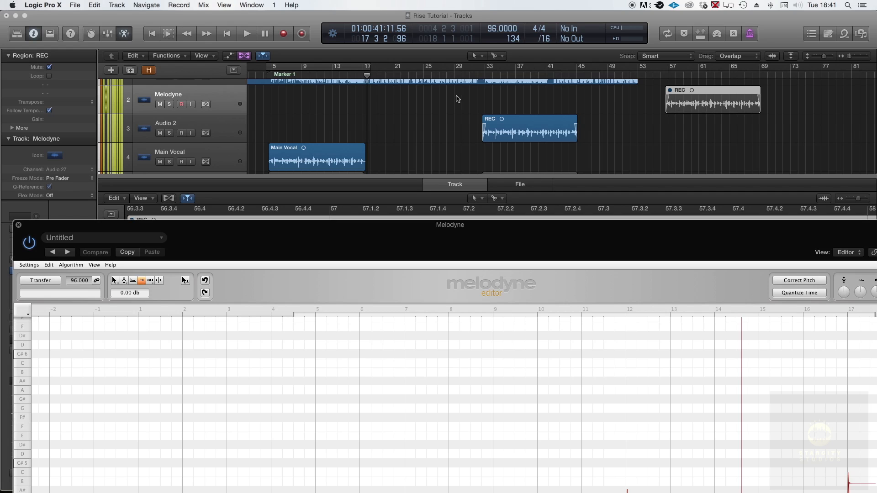
{"action": "left_click_drag", "start_coordinate": [594, 250], "coordinate": [536, 99]}
Step: Select all notes in the Melodyne editor and delete them
{"action": "right_click", "coordinate": [469, 216]}
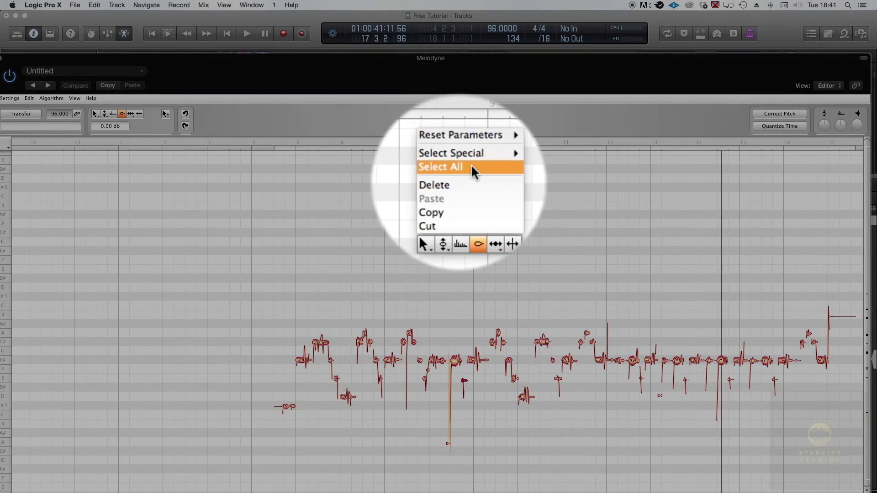
{"action": "left_click", "coordinate": [468, 174]}
{"action": "right_click", "coordinate": [468, 174]}
{"action": "left_click", "coordinate": [466, 141]}
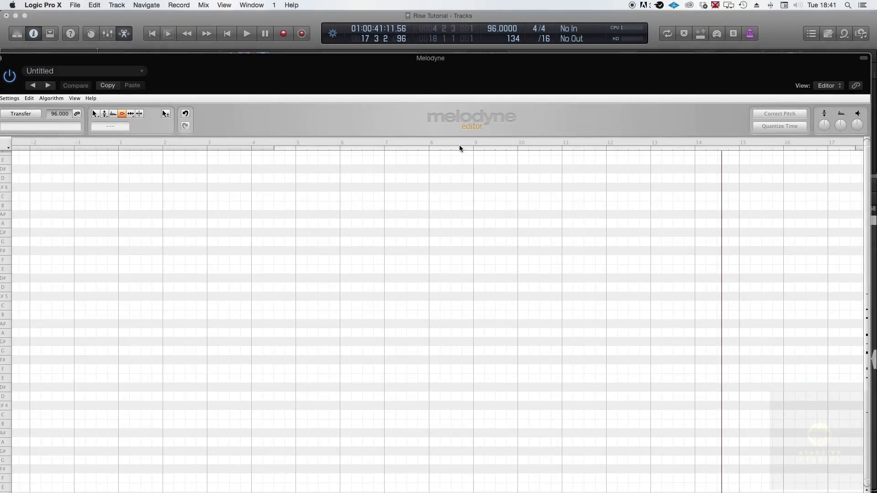
{"action": "left_click_drag", "start_coordinate": [384, 68], "coordinate": [445, 235]}
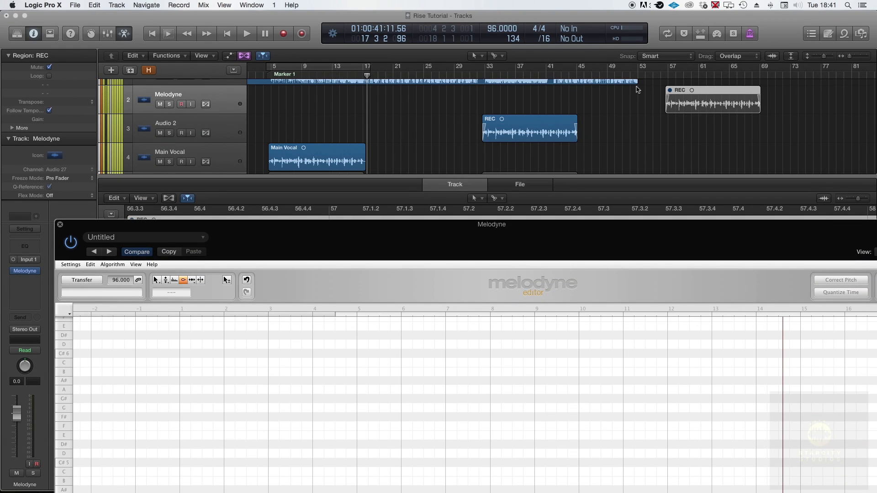
Step: Unmute the Audio 4 track, turn on cycle playback to audition it, and mute the Main Vocal track
{"action": "scroll", "coordinate": [268, 113], "scroll_direction": "right", "scroll_amount": 1}
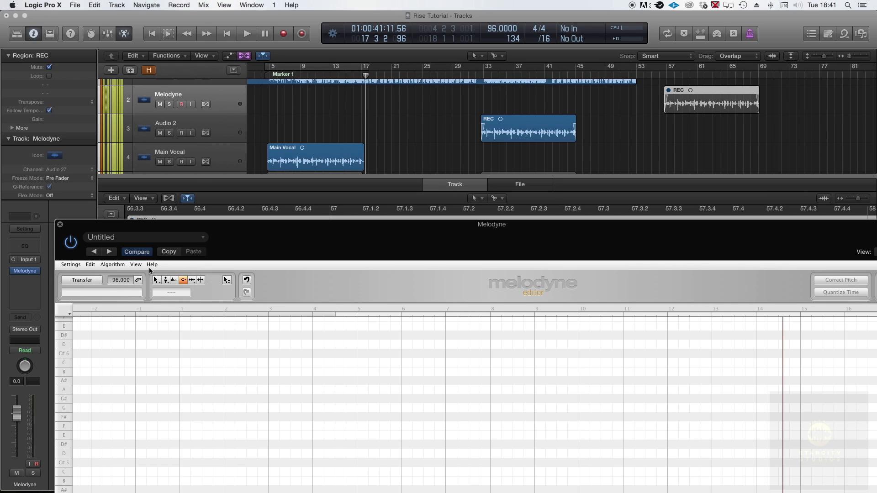
{"action": "scroll", "coordinate": [447, 137], "scroll_direction": "down", "scroll_amount": 2}
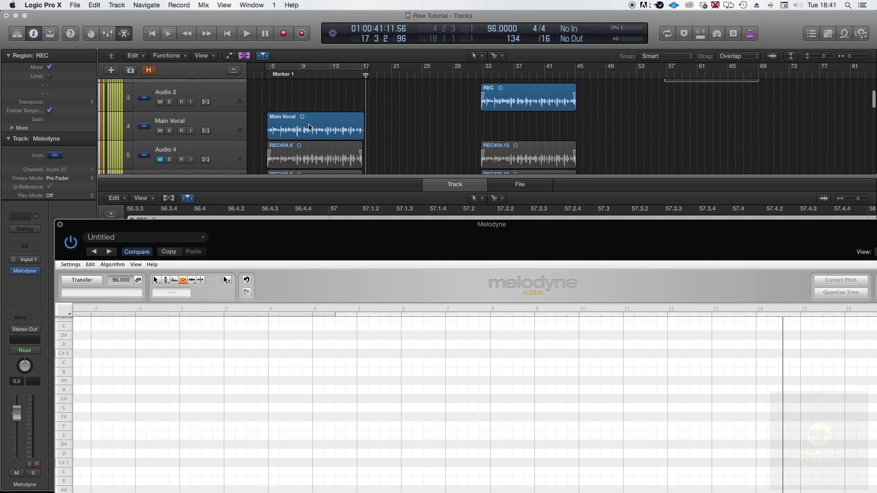
{"action": "key", "text": "super+Up"}
{"action": "key", "text": "super+Up"}
{"action": "key", "text": "super+Up"}
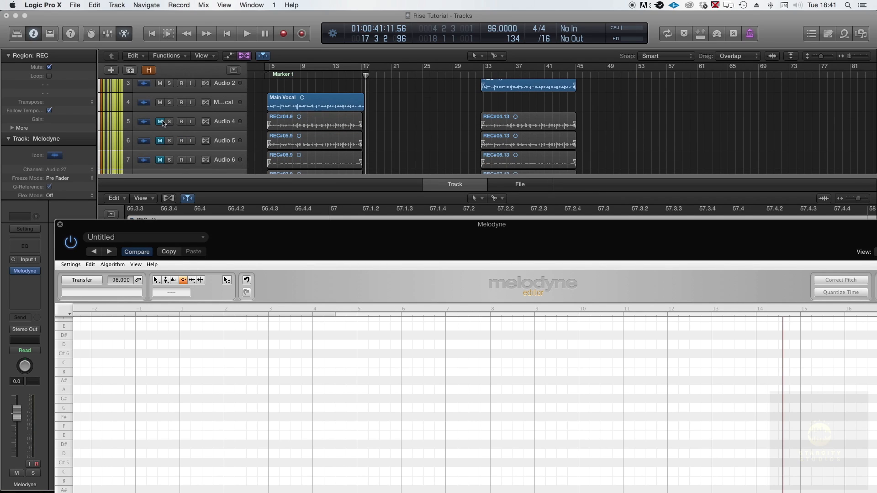
{"action": "left_click", "coordinate": [160, 122]}
{"action": "key", "text": "c"}
{"action": "key", "text": "space"}
{"action": "scroll", "coordinate": [243, 79], "scroll_direction": "up", "scroll_amount": 3}
{"action": "scroll", "coordinate": [242, 85], "scroll_direction": "down", "scroll_amount": 3}
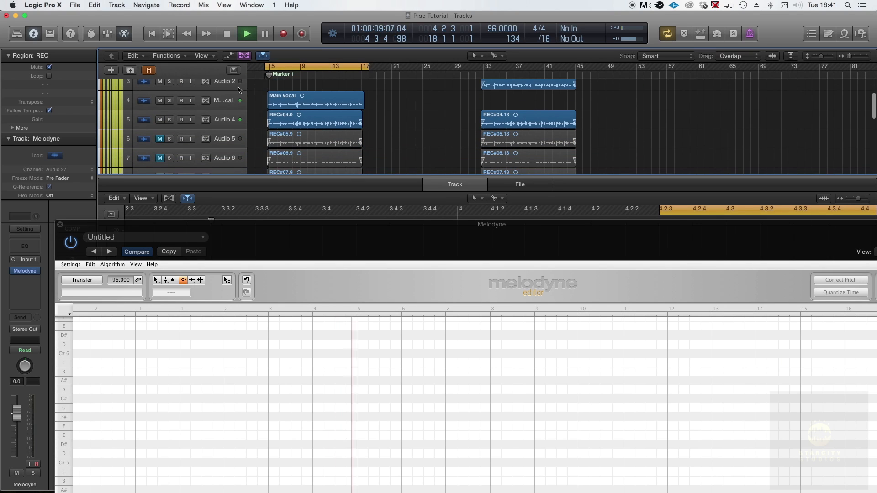
{"action": "left_click", "coordinate": [161, 101]}
{"action": "key", "text": "space"}
Step: Close the Melodyne editor and route the Audio 4 track's output to Stereo Output
{"action": "left_click", "coordinate": [220, 120]}
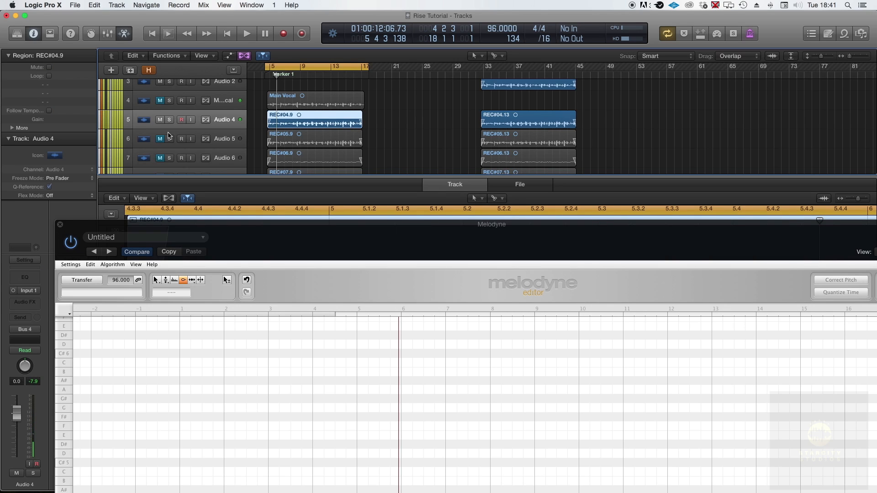
{"action": "key", "text": "super+Down"}
{"action": "key", "text": "super+Down"}
{"action": "key", "text": "super+Down"}
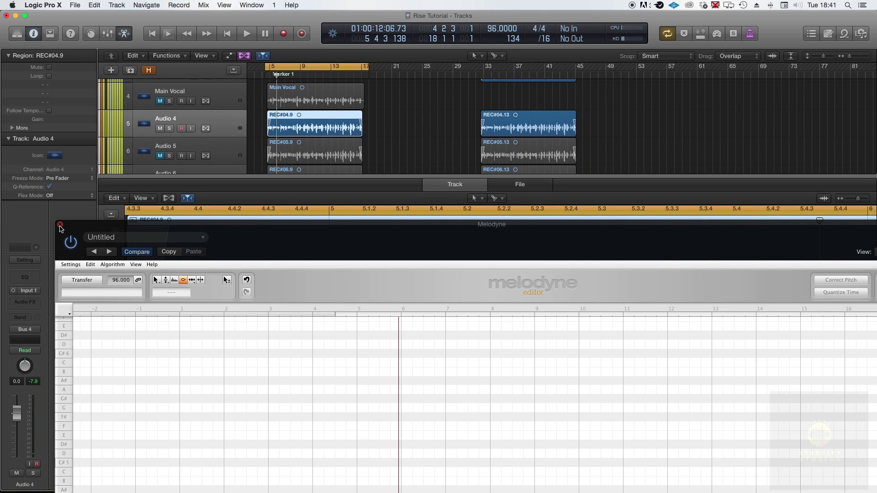
{"action": "left_click", "coordinate": [60, 224]}
{"action": "key", "text": "Down"}
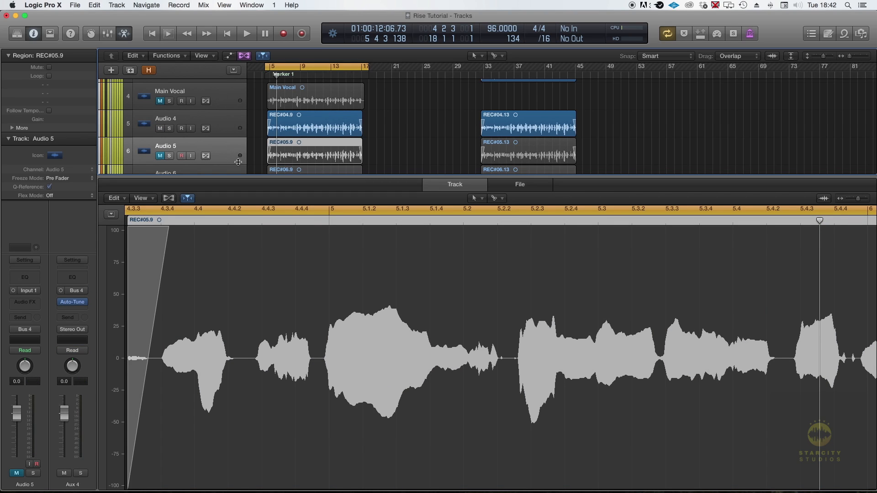
{"action": "left_click", "coordinate": [228, 133]}
{"action": "left_click", "coordinate": [24, 329]}
{"action": "mouse_move", "coordinate": [45, 366]}
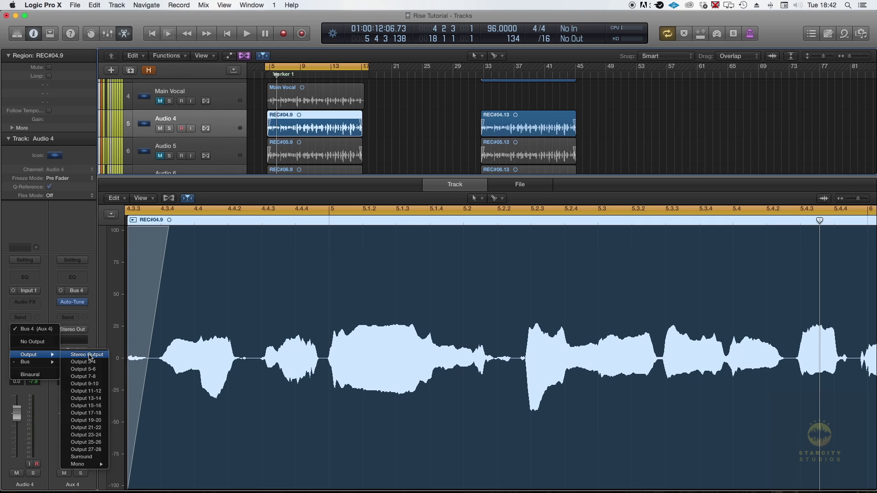
{"action": "left_click", "coordinate": [80, 355]}
Step: Move the REC#04.9 region from Audio 4 up to the Melodyne track, keeping its start position
{"action": "scroll", "coordinate": [414, 139], "scroll_direction": "down", "scroll_amount": 5}
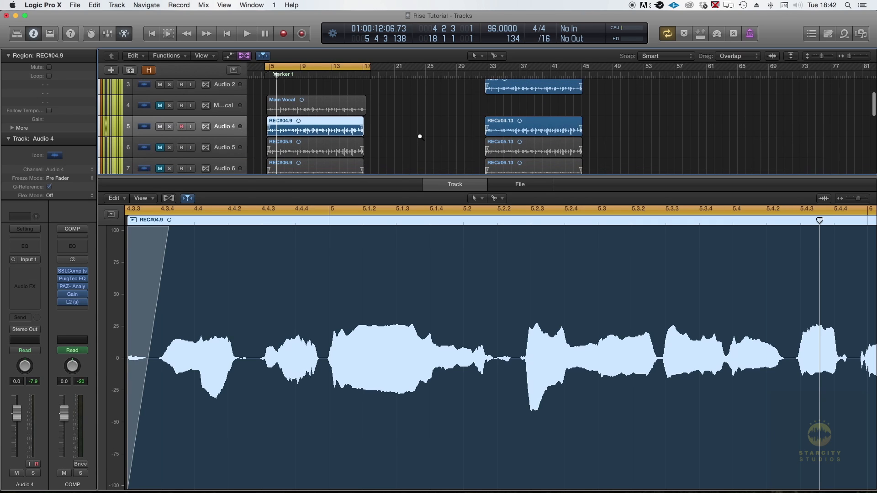
{"action": "scroll", "coordinate": [421, 138], "scroll_direction": "up", "scroll_amount": 3}
{"action": "left_click", "coordinate": [417, 137]}
{"action": "left_click_drag", "start_coordinate": [316, 160], "coordinate": [321, 111]}
{"action": "scroll", "coordinate": [207, 102], "scroll_direction": "down", "scroll_amount": 1}
Step: Reopen the Melodyne editor on the Melodyne track and arm Transfer
{"action": "left_click", "coordinate": [220, 99]}
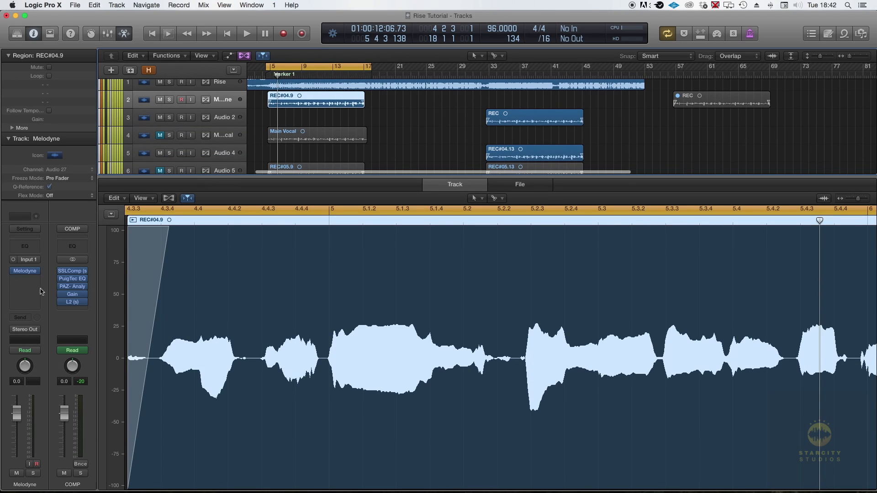
{"action": "left_click", "coordinate": [27, 273]}
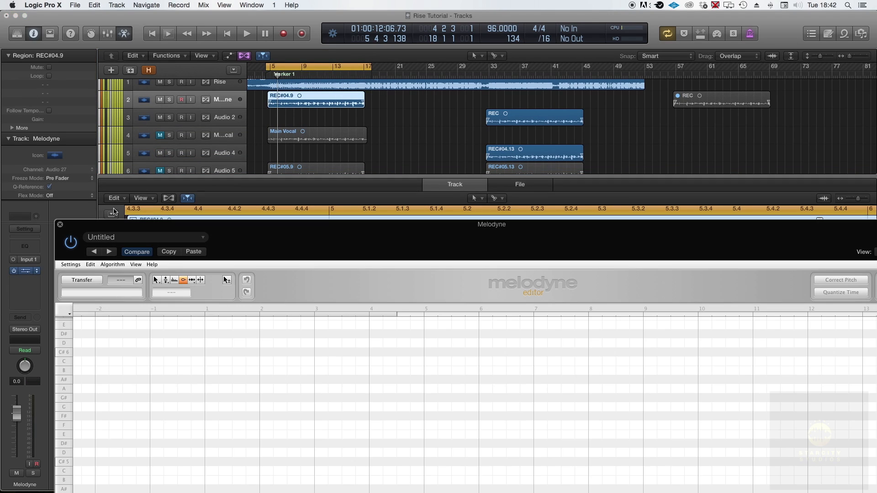
{"action": "left_click", "coordinate": [82, 280]}
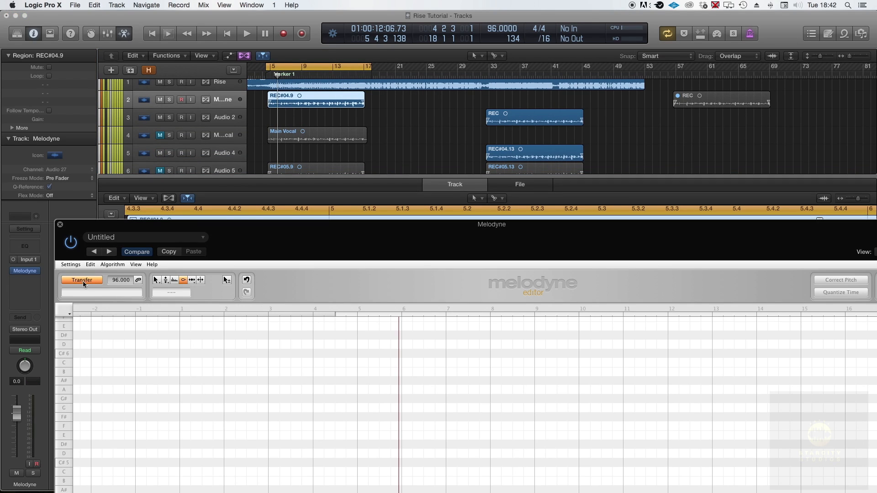
{"action": "left_click_drag", "start_coordinate": [137, 231], "coordinate": [102, 149]}
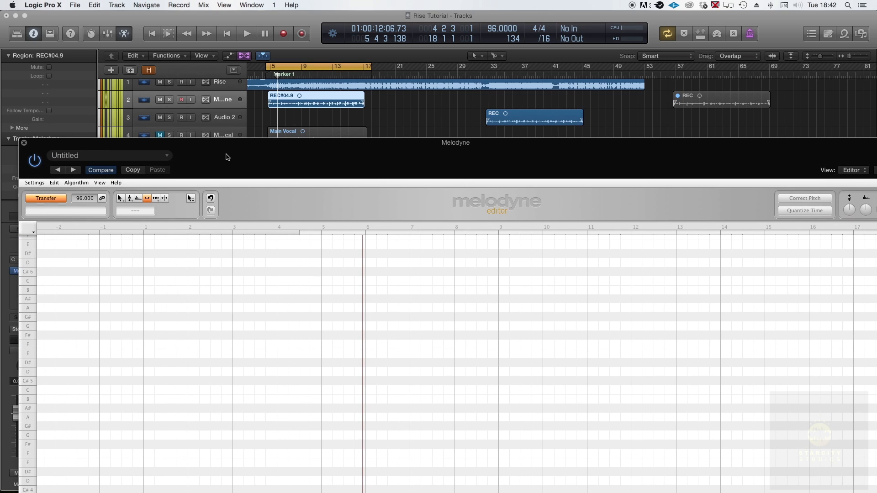
Step: Play REC#04.9 into Melodyne up to about bar 9, unmuting the Main Vocal track during the transfer
{"action": "key", "text": "space"}
{"action": "left_click_drag", "start_coordinate": [274, 172], "coordinate": [642, 99]}
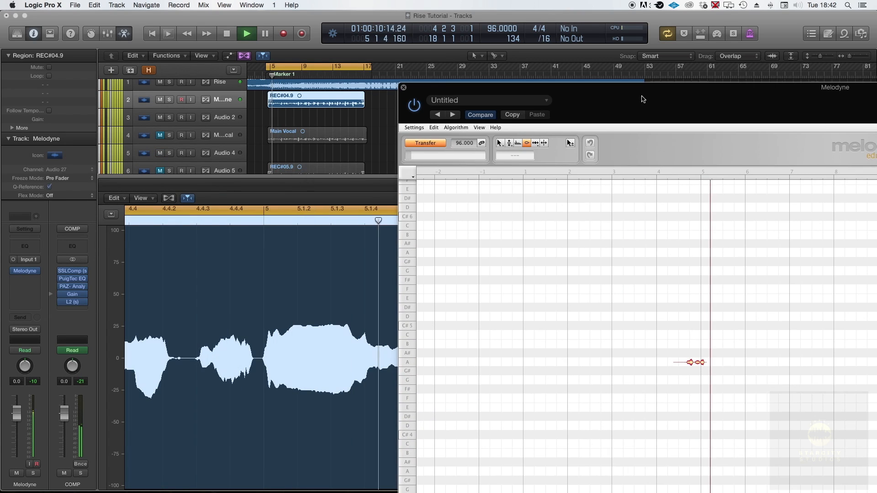
{"action": "left_click", "coordinate": [160, 136]}
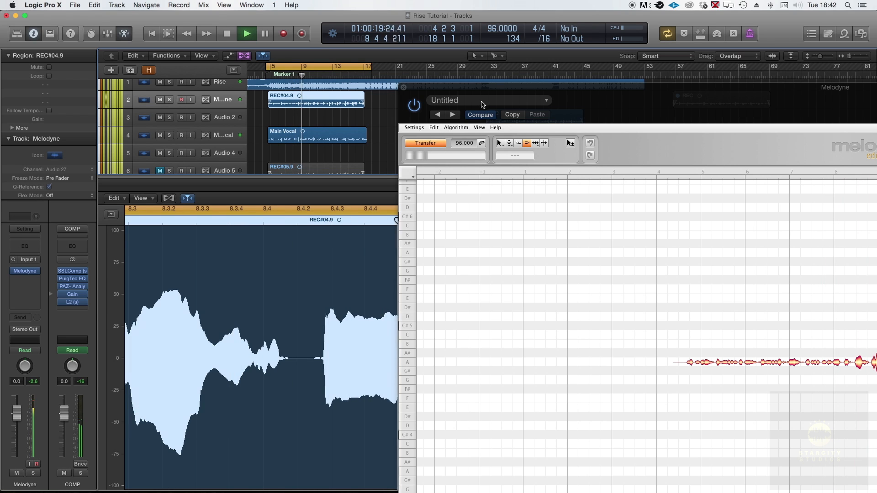
{"action": "key", "text": "space"}
Step: Examine the pitches of the transferred backing vocal notes in Melodyne
{"action": "left_click_drag", "start_coordinate": [583, 94], "coordinate": [251, 23]}
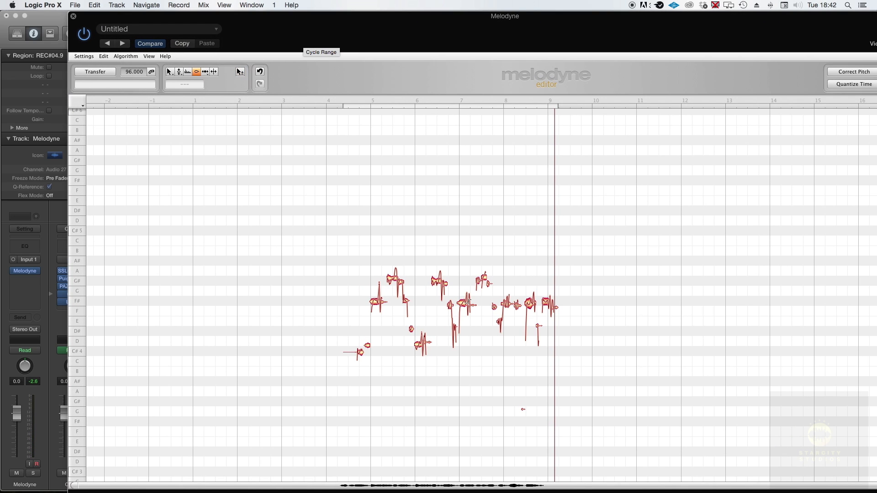
{"action": "left_click", "coordinate": [438, 273], "text": "alt+super"}
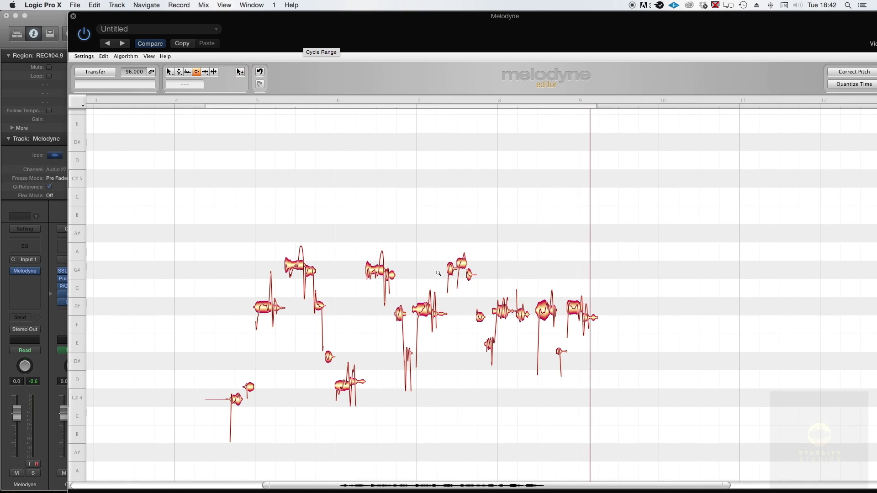
{"action": "scroll", "coordinate": [444, 269], "scroll_direction": "down", "scroll_amount": 3}
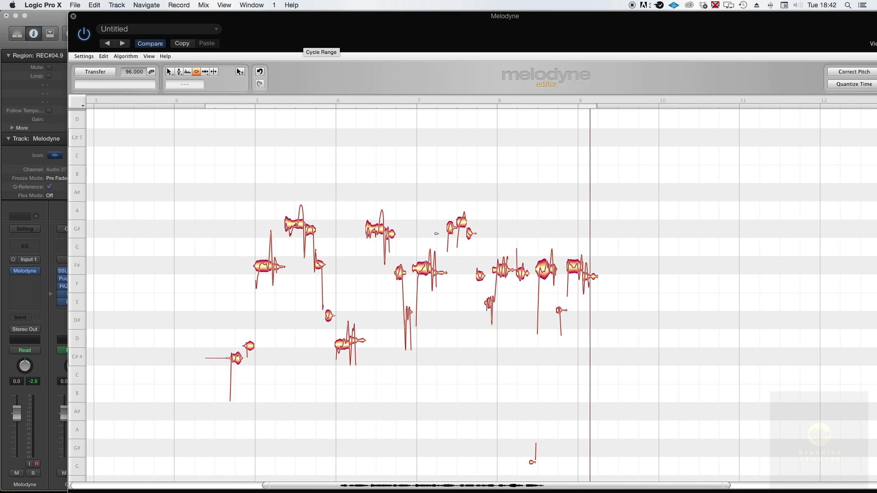
Step: Mute the Melodyne track and position the Melodyne window clear of the tracks
{"action": "left_click_drag", "start_coordinate": [260, 34], "coordinate": [534, 50]}
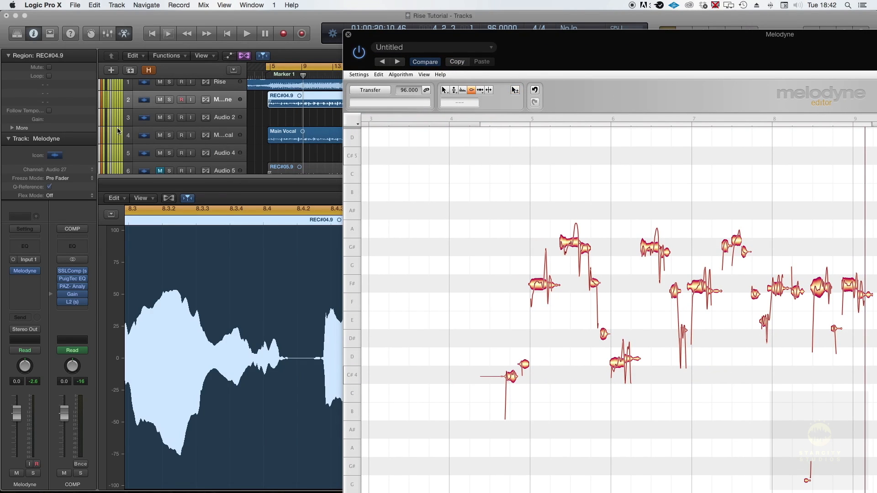
{"action": "left_click", "coordinate": [160, 101]}
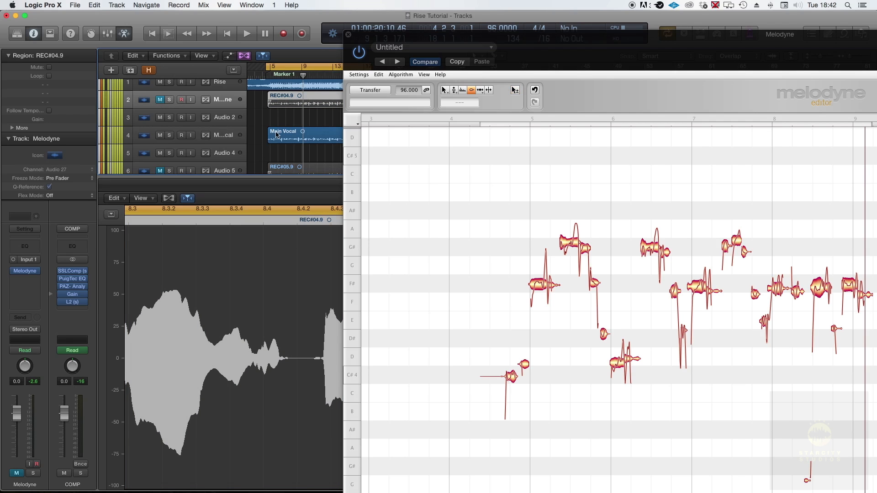
{"action": "left_click_drag", "start_coordinate": [378, 37], "coordinate": [408, 267]}
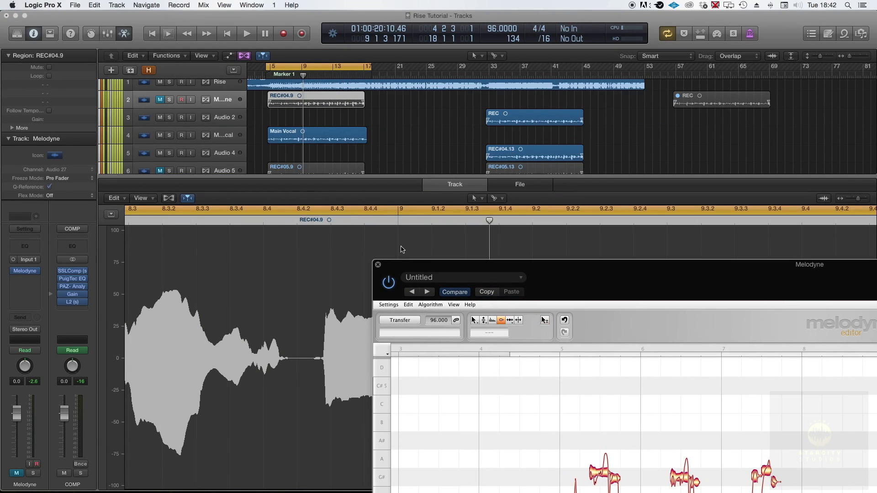
Step: Select the Main Vocal track and examine its enlarged waveform
{"action": "key", "text": "x"}
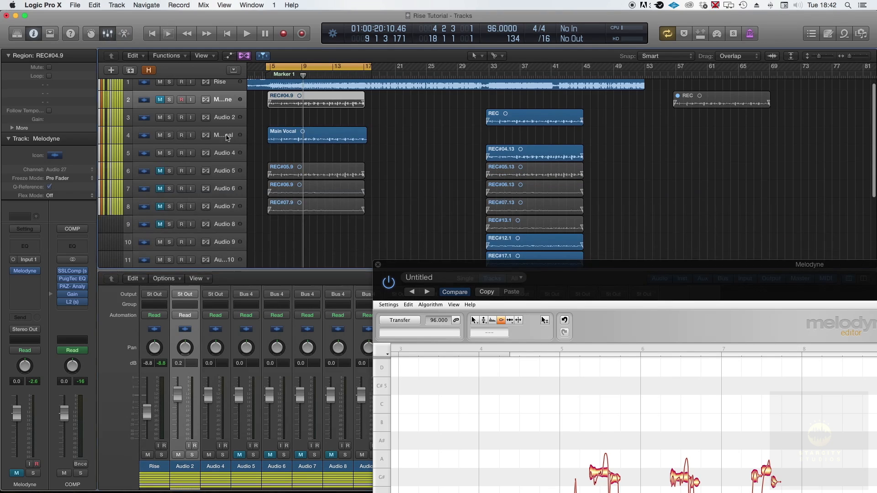
{"action": "left_click", "coordinate": [227, 138]}
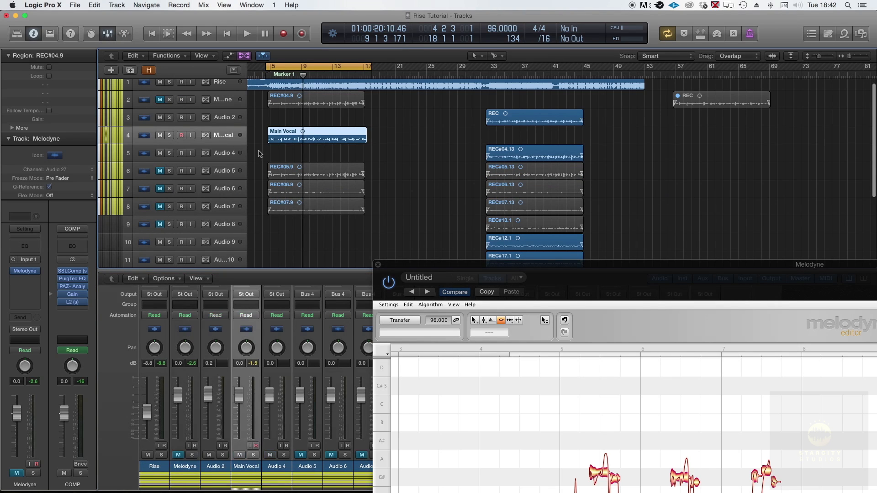
{"action": "key", "text": "x"}
{"action": "key", "text": "super+Down"}
{"action": "key", "text": "super+Down"}
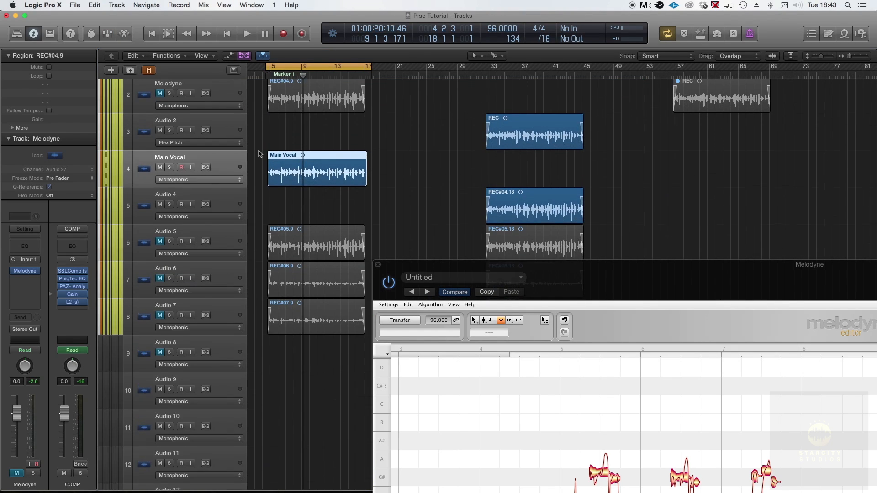
{"action": "key", "text": "super+Down"}
{"action": "key", "text": "super+Down"}
{"action": "key", "text": "super+Down"}
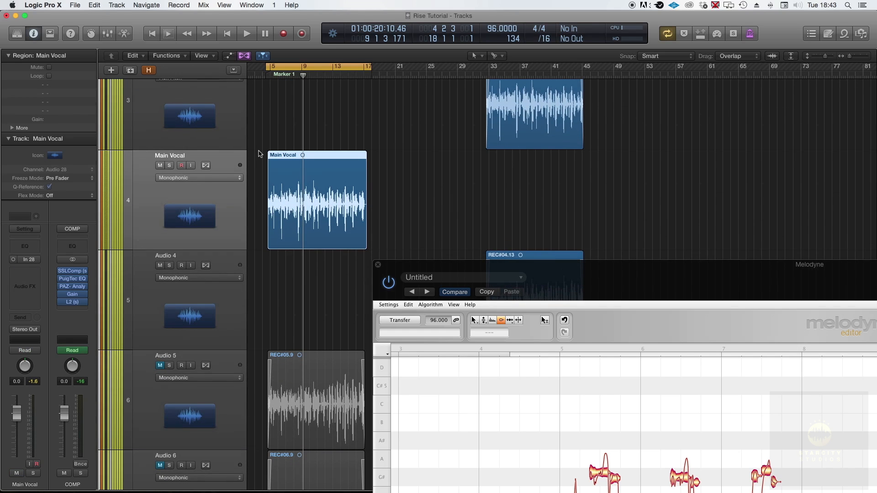
{"action": "key", "text": "super+Down"}
{"action": "key", "text": "super+Down"}
{"action": "key", "text": "super+Right"}
{"action": "key", "text": "super+Right"}
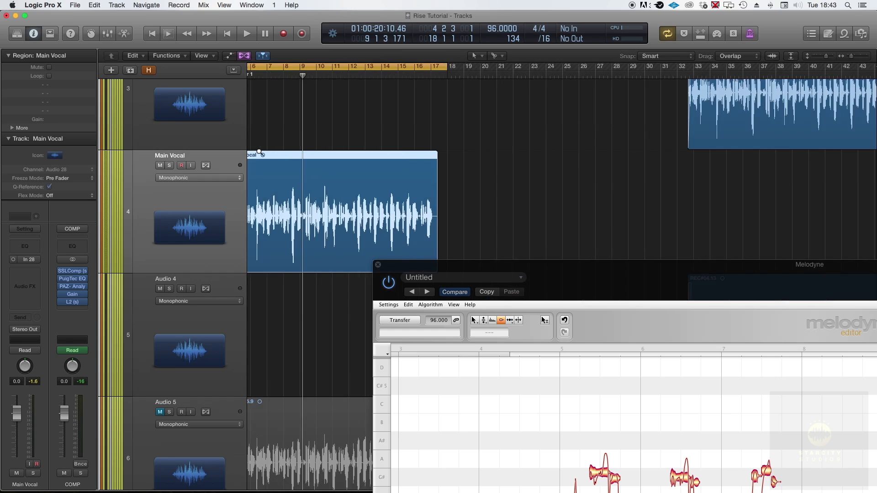
{"action": "key", "text": "super+Right"}
Step: Compare the Main Vocal waveform with the transferred notes in the Melodyne editor
{"action": "left_click_drag", "start_coordinate": [614, 288], "coordinate": [550, 97]}
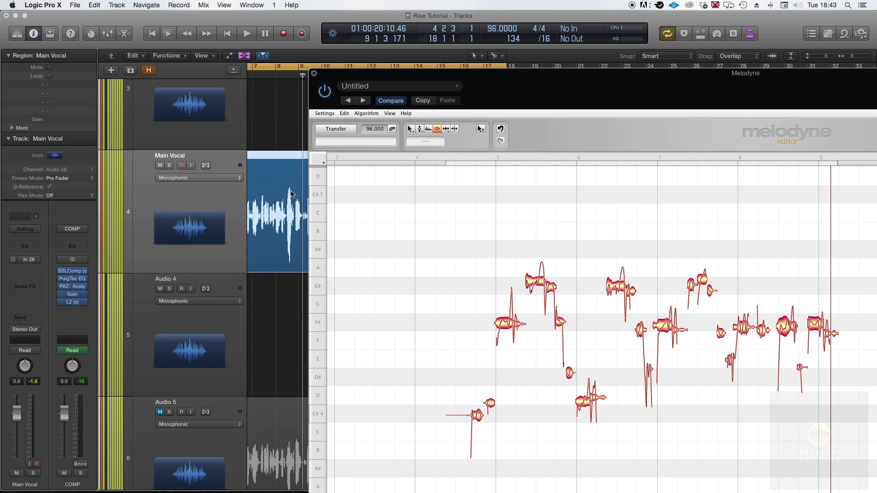
{"action": "scroll", "coordinate": [337, 190], "scroll_direction": "up", "scroll_amount": 10}
{"action": "scroll", "coordinate": [466, 254], "scroll_direction": "down", "scroll_amount": 13}
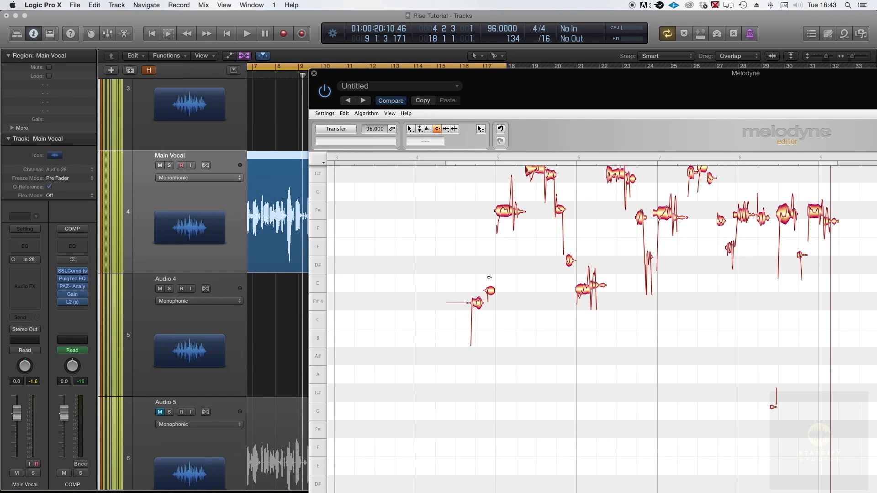
Step: Lower the Main Vocal track's volume to -6.0 dB and unmute the Melodyne track
{"action": "left_click_drag", "start_coordinate": [413, 76], "coordinate": [484, 78]}
{"action": "scroll", "coordinate": [198, 215], "scroll_direction": "up", "scroll_amount": 5}
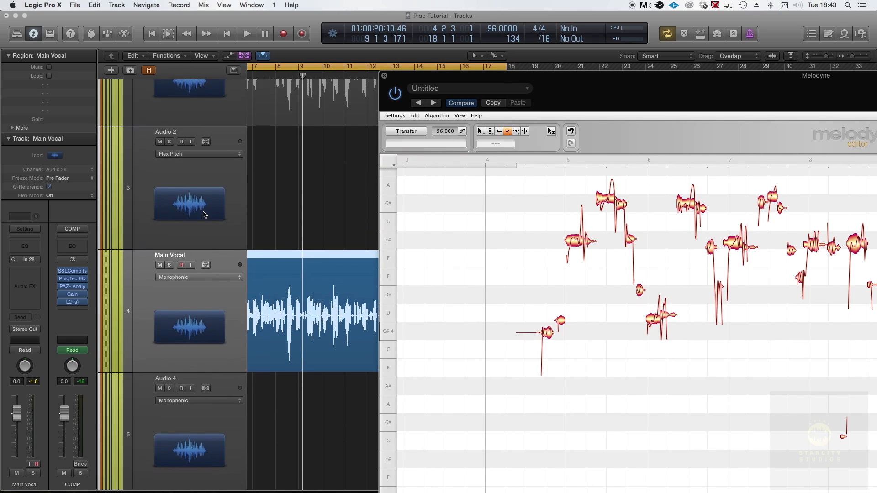
{"action": "left_click", "coordinate": [18, 416]}
{"action": "scroll", "coordinate": [170, 164], "scroll_direction": "down", "scroll_amount": 5}
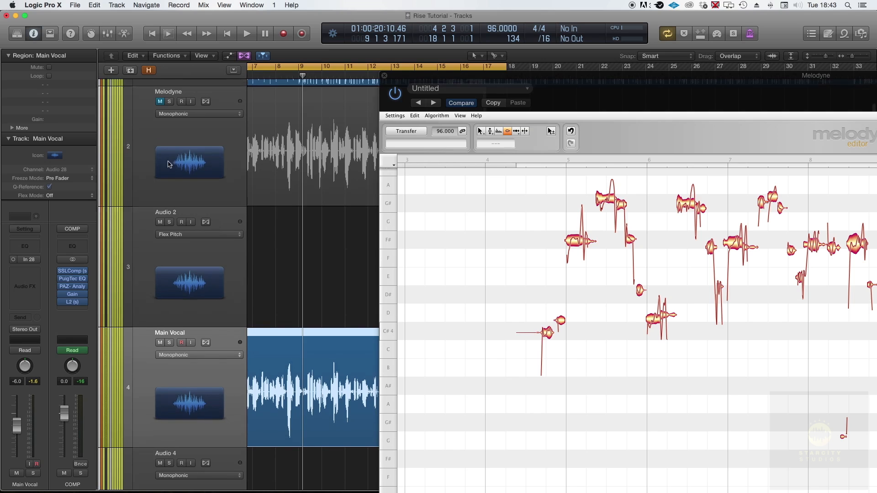
{"action": "left_click", "coordinate": [160, 154]}
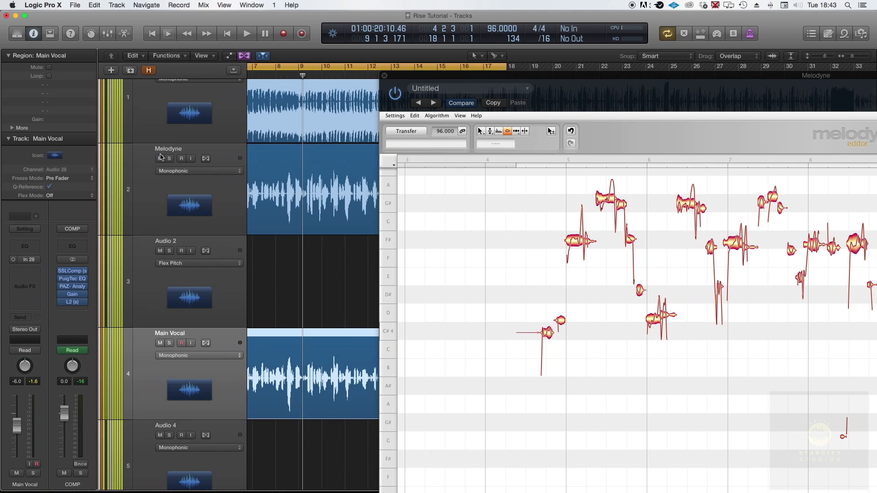
Step: Mute the Rise track and audition the Melodyne take together with Main Vocal from the start of the phrase
{"action": "left_click", "coordinate": [173, 189]}
{"action": "key", "text": "space"}
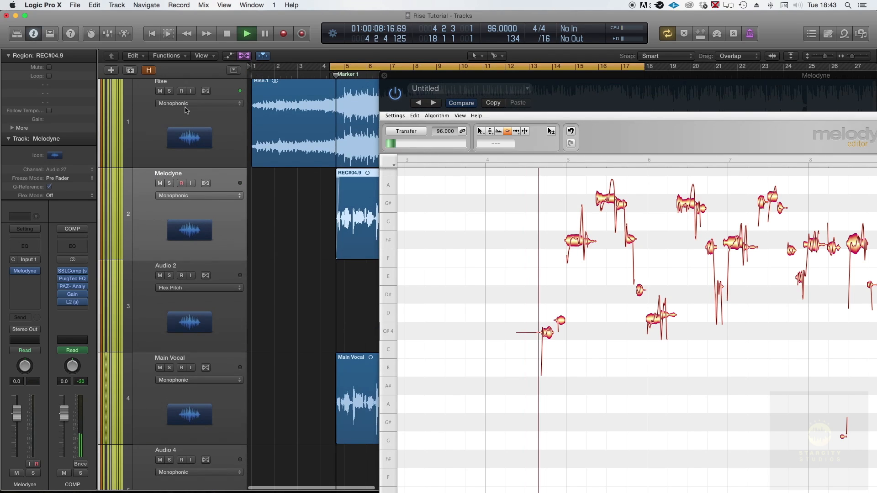
{"action": "left_click", "coordinate": [160, 91]}
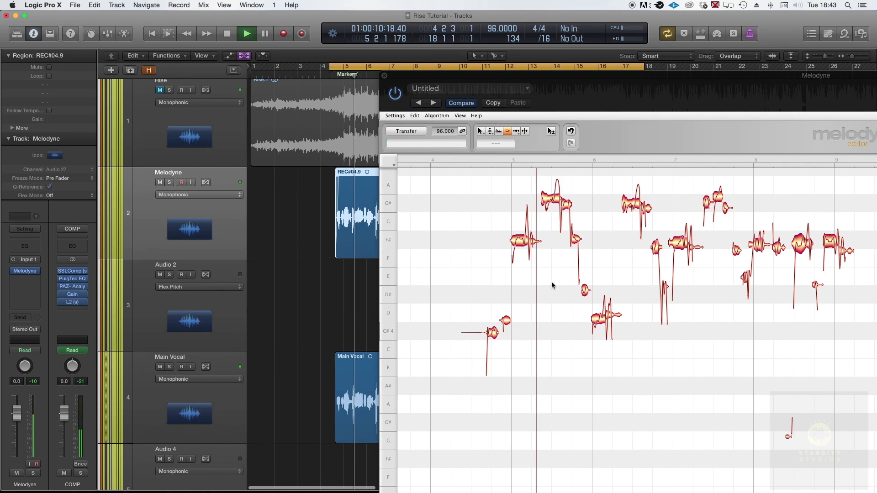
{"action": "key", "text": "space"}
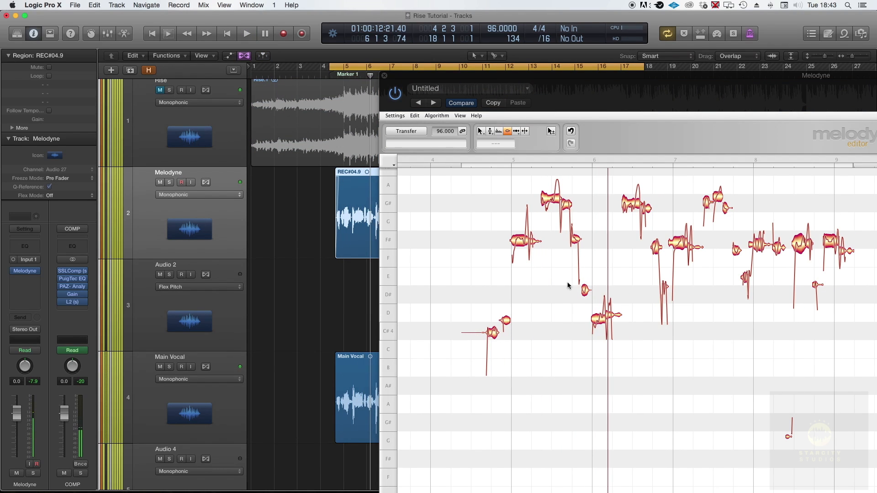
Step: Apply pitch correction to all transferred notes in Melodyne with Correct Pitch Center and Correct Pitch Drift both at 50%
{"action": "left_click_drag", "start_coordinate": [567, 282], "coordinate": [575, 275]}
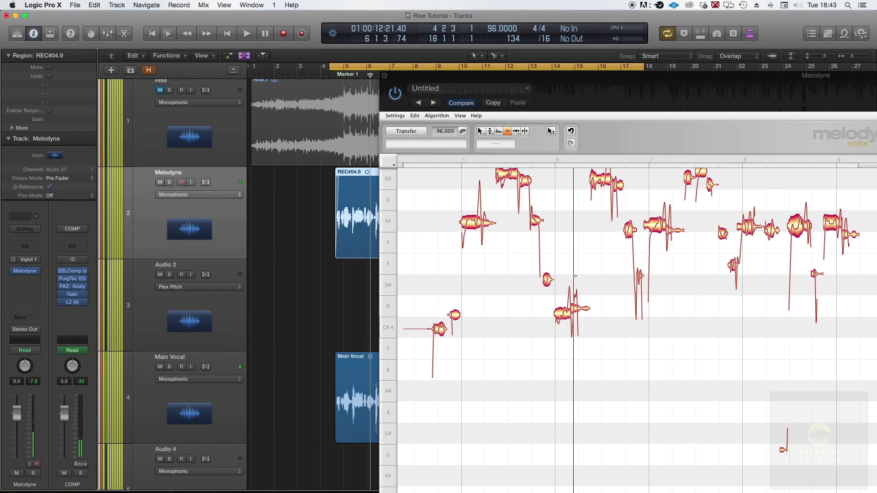
{"action": "double_click", "coordinate": [451, 73]}
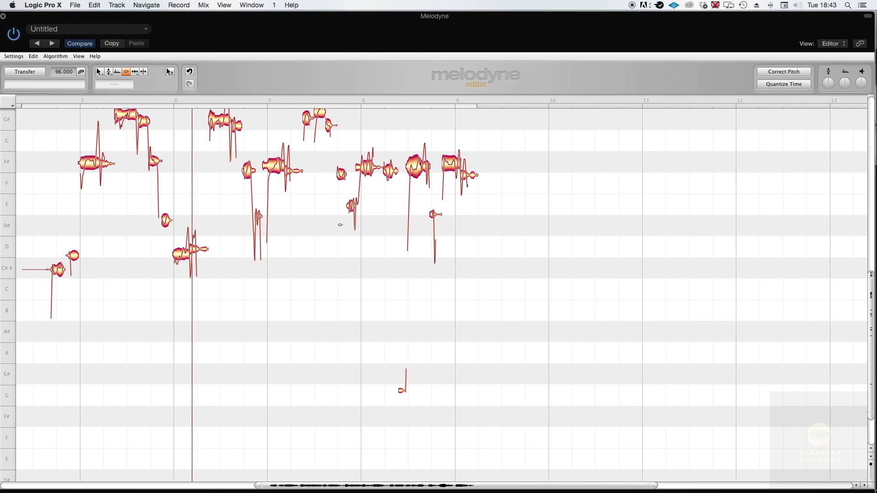
{"action": "scroll", "coordinate": [340, 225], "scroll_direction": "up", "scroll_amount": 8}
{"action": "right_click", "coordinate": [341, 223]}
{"action": "key", "text": "Escape"}
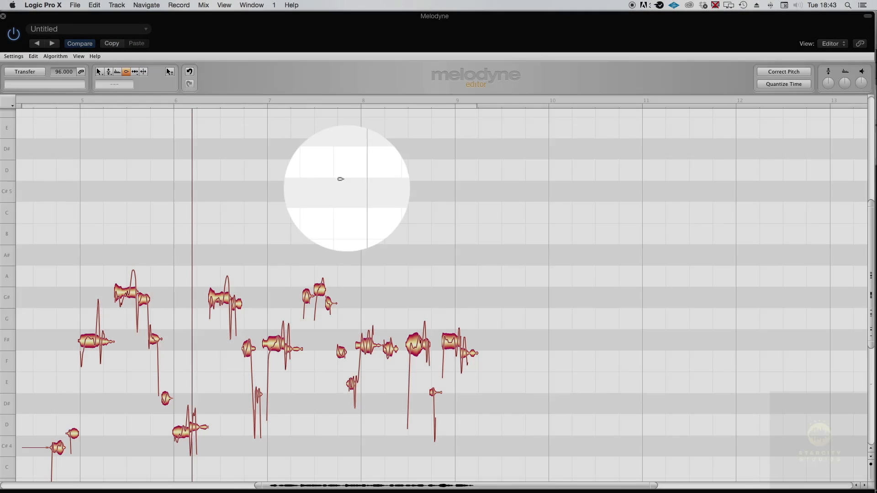
{"action": "key", "text": "super+a"}
{"action": "left_click", "coordinate": [796, 70]}
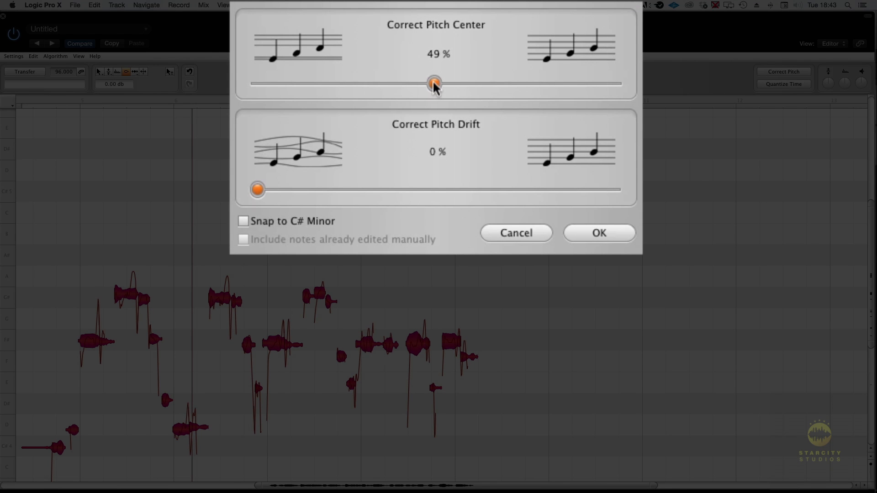
{"action": "mouse_move", "coordinate": [434, 83]}
{"action": "left_mouse_down"}
{"action": "mouse_move", "coordinate": [601, 83]}
{"action": "mouse_move", "coordinate": [429, 87]}
{"action": "left_mouse_up"}
{"action": "left_click_drag", "start_coordinate": [253, 195], "coordinate": [433, 185]}
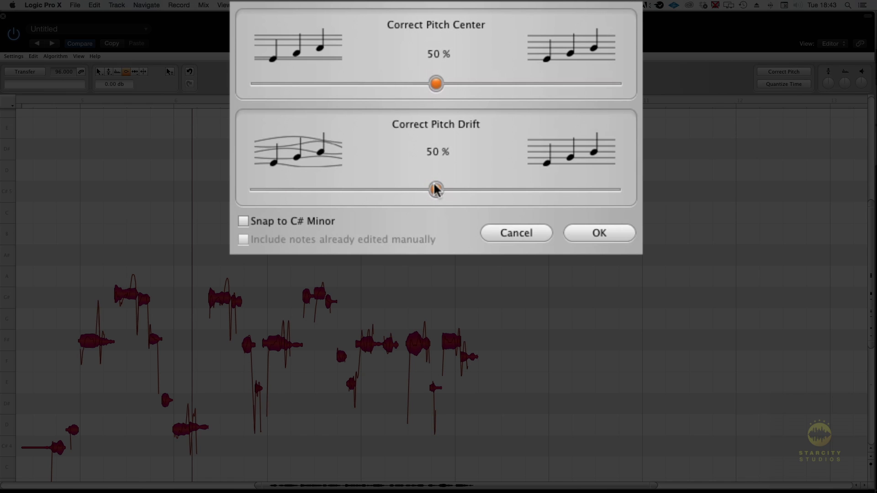
{"action": "left_click", "coordinate": [574, 238]}
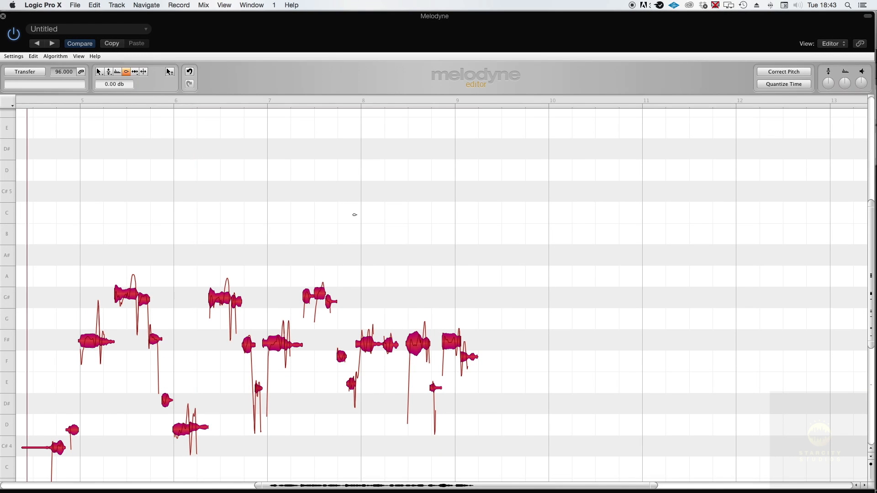
Step: Listen to the corrected take in close-up, switch to the Main Tool and deselect all notes
{"action": "left_click", "coordinate": [363, 199]}
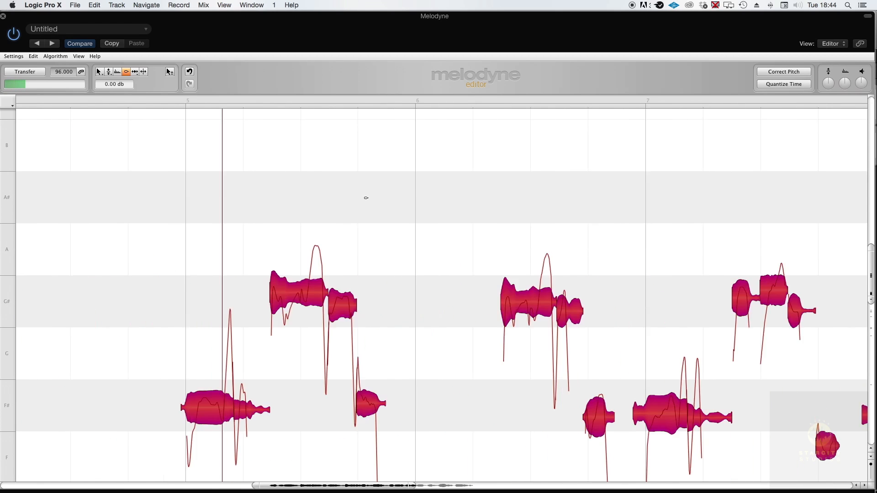
{"action": "scroll", "coordinate": [366, 199], "scroll_direction": "down", "scroll_amount": 1}
{"action": "scroll", "coordinate": [447, 205], "scroll_direction": "right", "scroll_amount": 1}
{"action": "scroll", "coordinate": [448, 205], "scroll_direction": "down", "scroll_amount": 5}
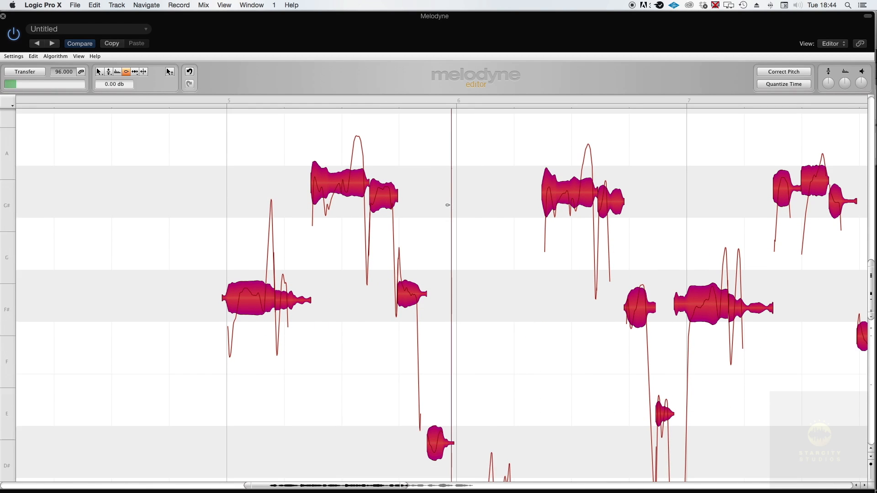
{"action": "right_click", "coordinate": [431, 201]}
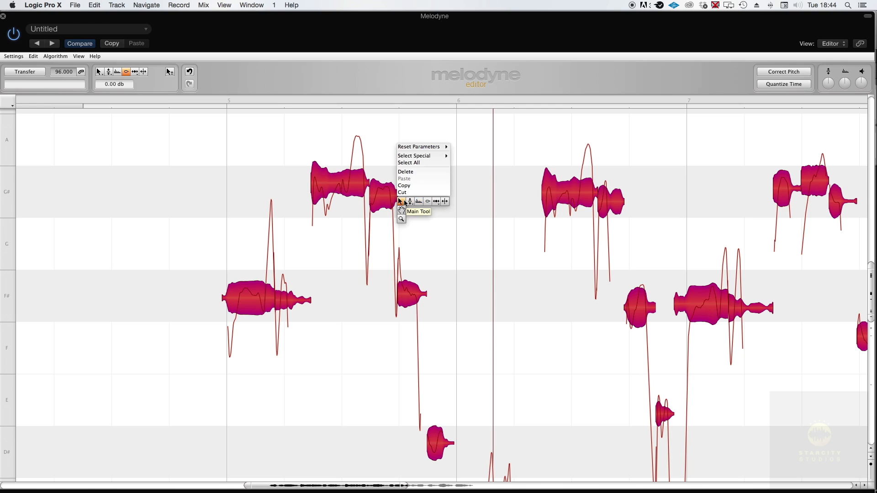
{"action": "left_click", "coordinate": [404, 202]}
{"action": "left_click", "coordinate": [440, 231]}
Step: Center the two adjoining G#4 notes and the following F#4 note in bar 5, setting the last two to +1 ct
{"action": "left_click", "coordinate": [336, 185]}
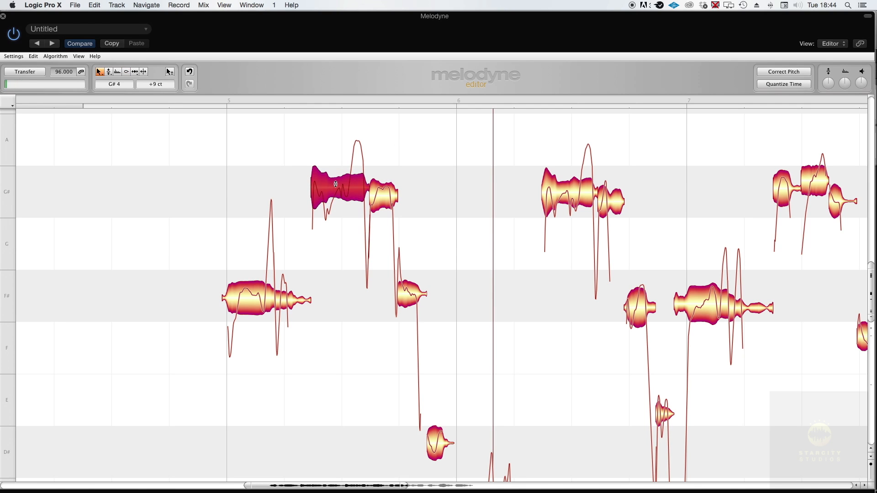
{"action": "left_click_drag", "start_coordinate": [331, 191], "coordinate": [331, 196]}
{"action": "left_click_drag", "start_coordinate": [386, 196], "coordinate": [387, 191]}
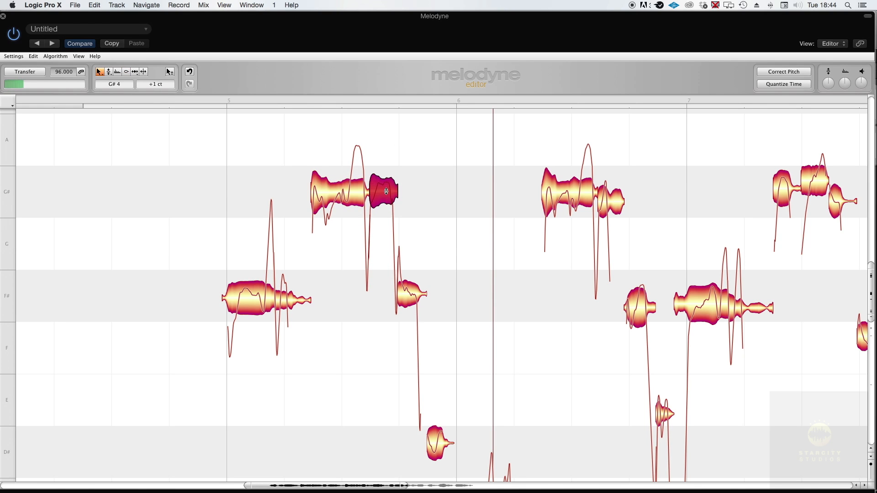
{"action": "left_click", "coordinate": [413, 301]}
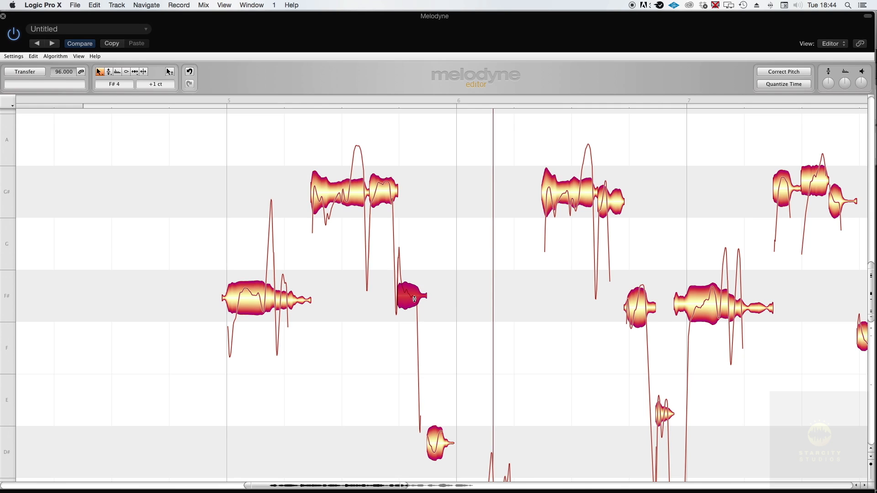
Step: Lower the D note just before bar 5 to C#4 at -5 ct and play the phrase back
{"action": "scroll", "coordinate": [430, 302], "scroll_direction": "down", "scroll_amount": 5}
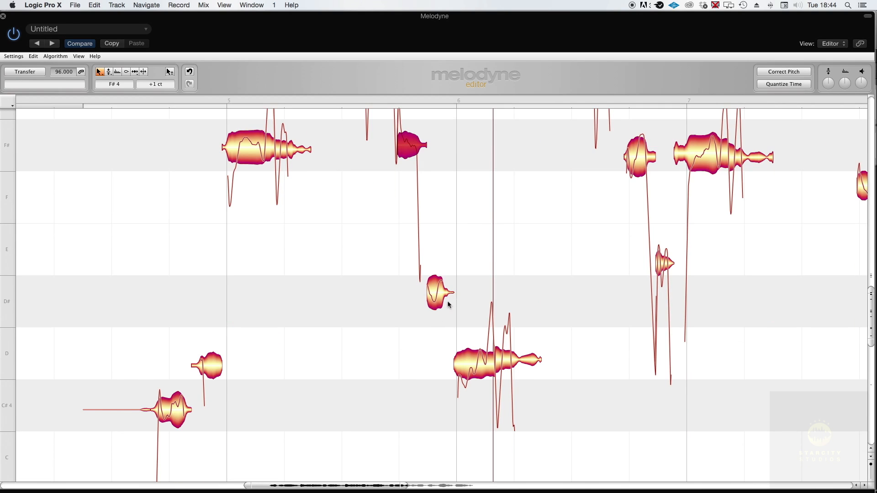
{"action": "left_click_drag", "start_coordinate": [203, 372], "coordinate": [215, 409]}
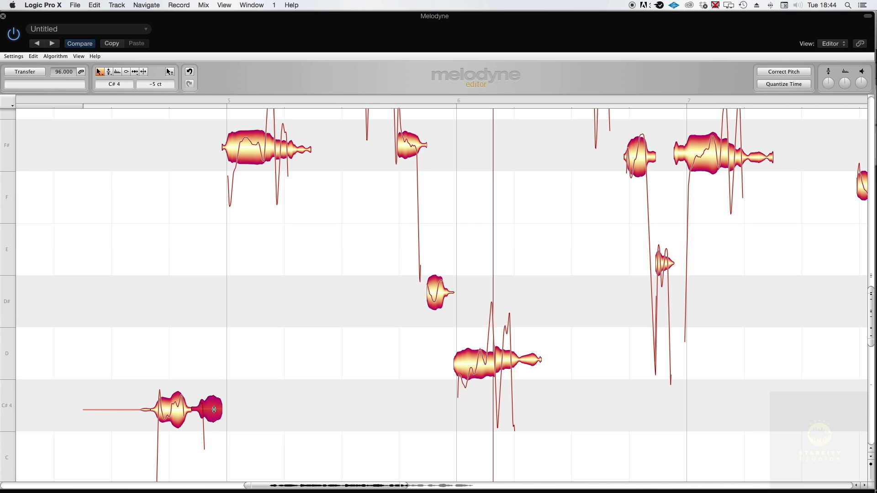
{"action": "key", "text": "space"}
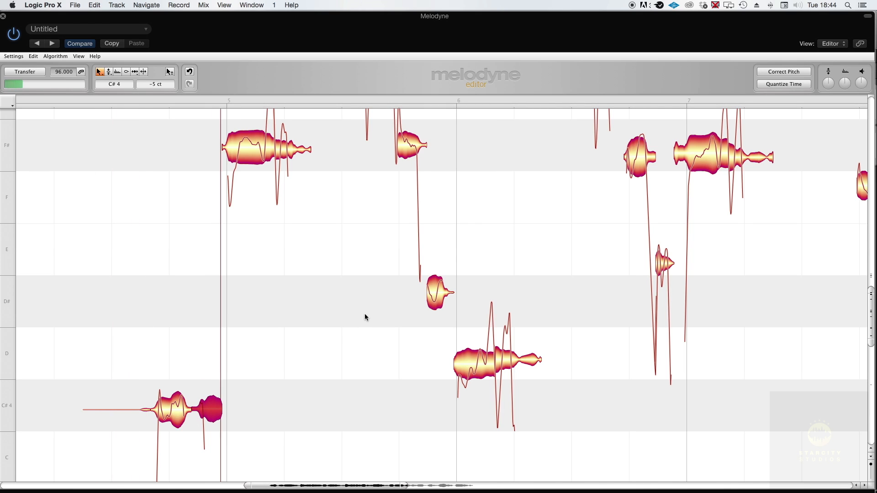
{"action": "scroll", "coordinate": [365, 314], "scroll_direction": "up", "scroll_amount": 1}
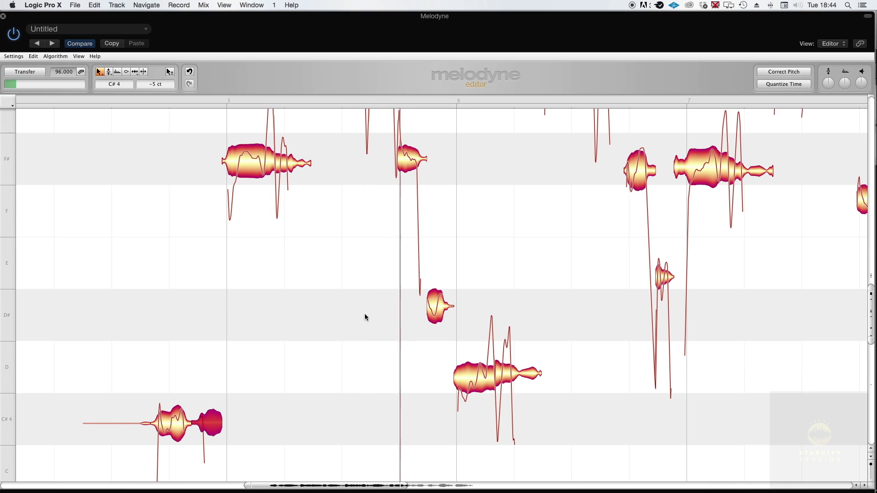
Step: Raise the D# note before bar 6 to E4 at -3 ct and center the two D4 notes at bar 6
{"action": "left_click", "coordinate": [437, 311]}
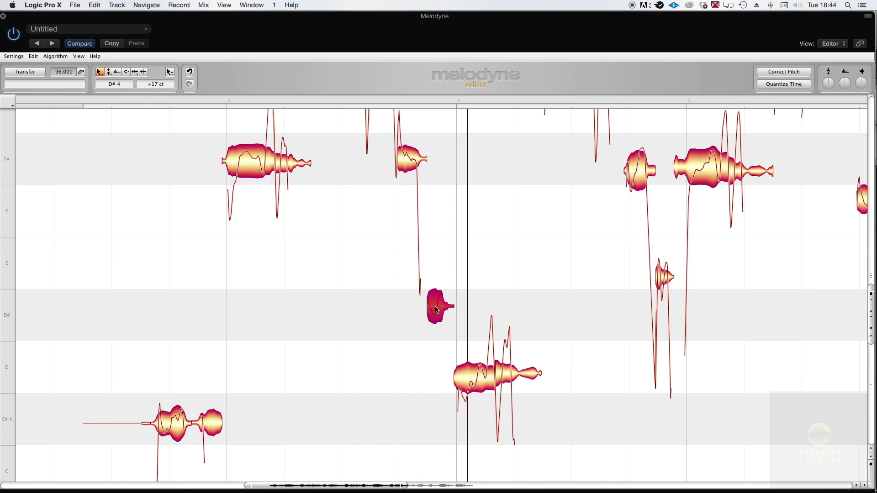
{"action": "left_click_drag", "start_coordinate": [435, 307], "coordinate": [438, 266]}
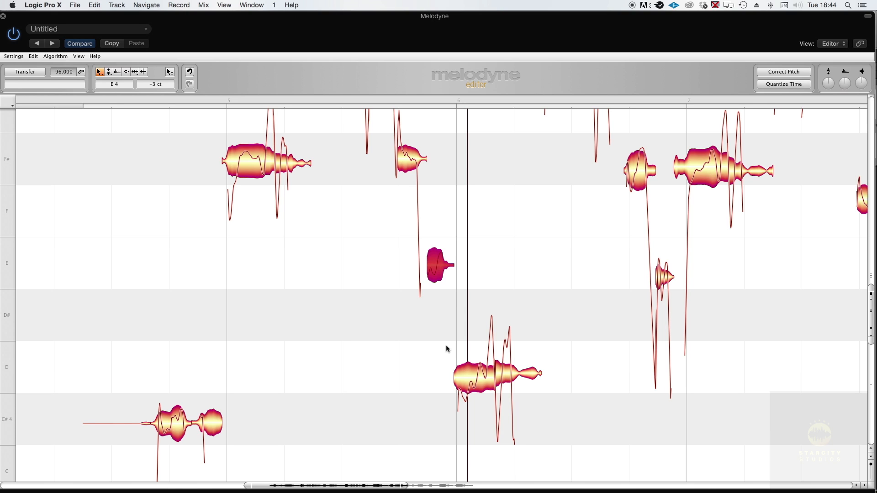
{"action": "double_click", "coordinate": [469, 373]}
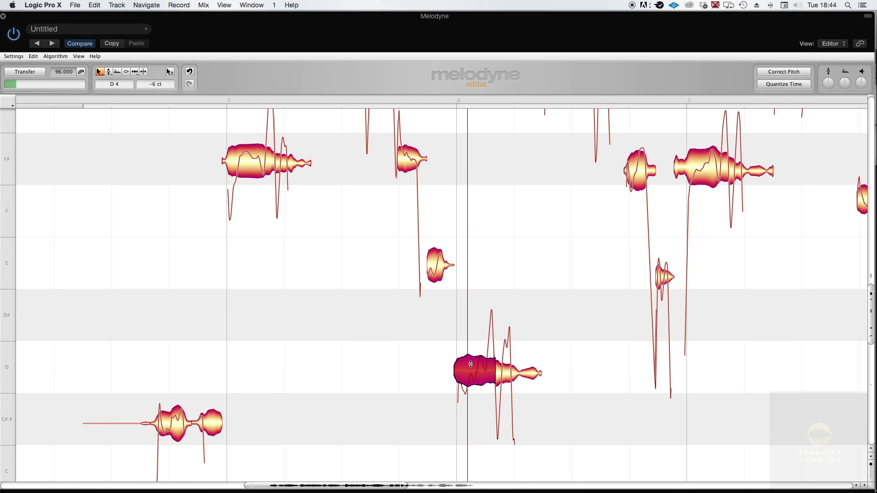
{"action": "double_click", "coordinate": [512, 374]}
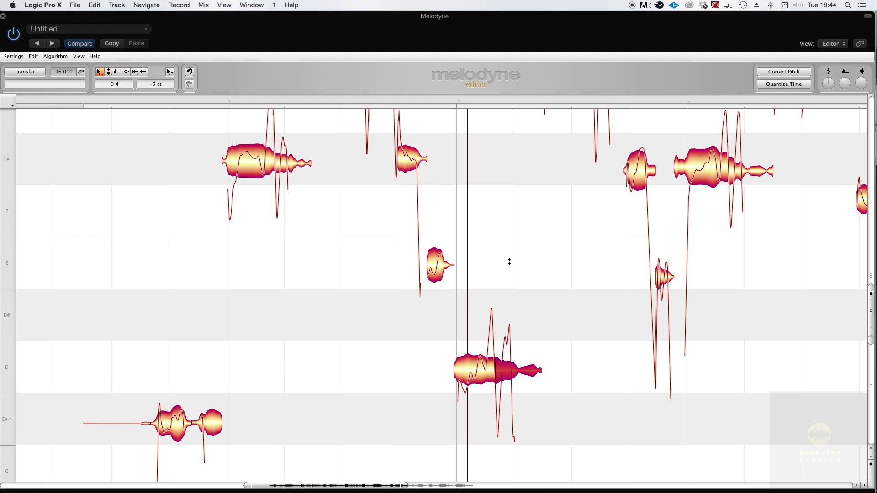
Step: Play back the phrase, then center bar 6's second G#4 note and the F#4 note that follows it
{"action": "scroll", "coordinate": [475, 283], "scroll_direction": "right", "scroll_amount": 5}
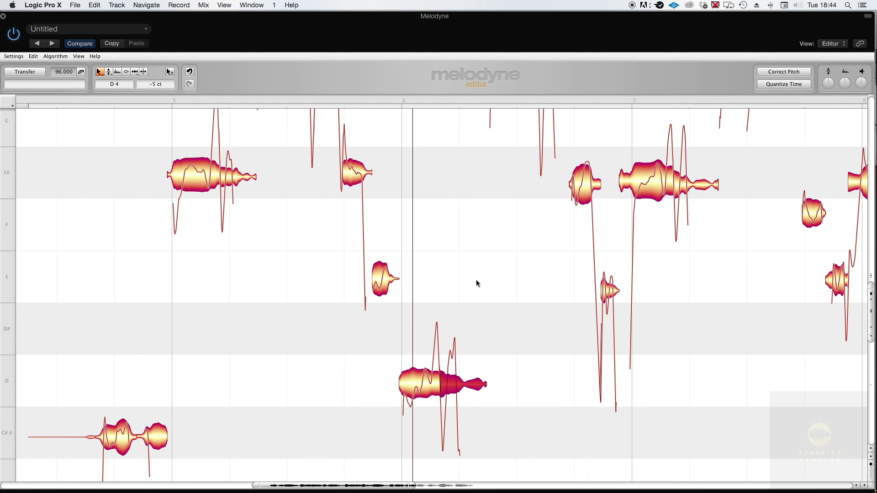
{"action": "scroll", "coordinate": [476, 283], "scroll_direction": "up", "scroll_amount": 3}
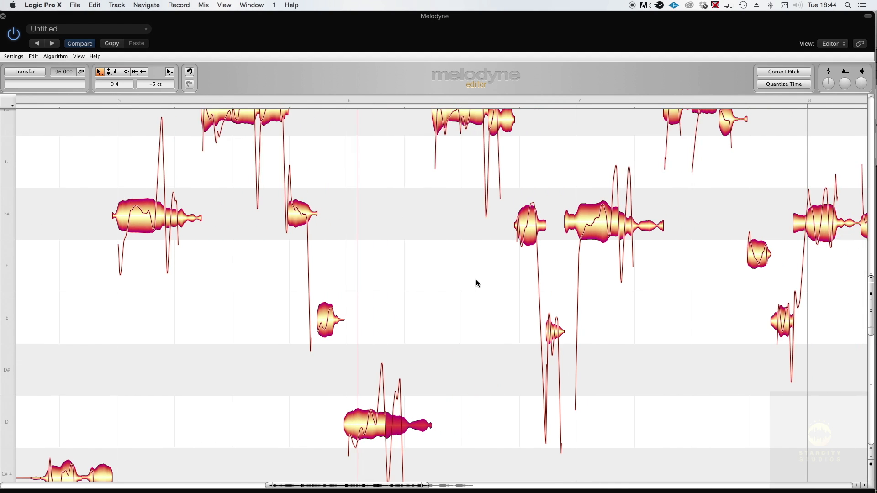
{"action": "key", "text": "space"}
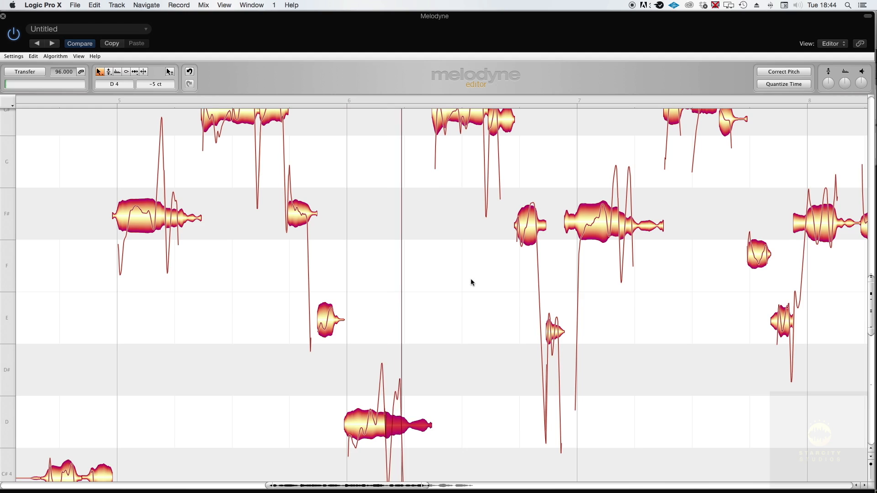
{"action": "scroll", "coordinate": [471, 281], "scroll_direction": "up", "scroll_amount": 6}
{"action": "left_click", "coordinate": [506, 238]}
{"action": "left_click", "coordinate": [526, 352]}
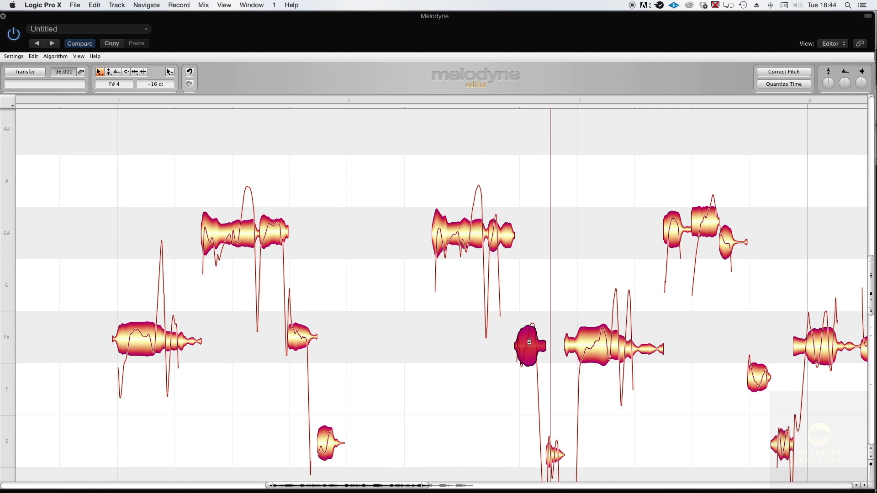
Step: Center the short E4 note just before bar 7 at -4 ct
{"action": "scroll", "coordinate": [526, 342], "scroll_direction": "right", "scroll_amount": 4}
{"action": "scroll", "coordinate": [526, 342], "scroll_direction": "down", "scroll_amount": 2}
{"action": "scroll", "coordinate": [527, 338], "scroll_direction": "down", "scroll_amount": 3}
{"action": "left_click", "coordinate": [460, 337]}
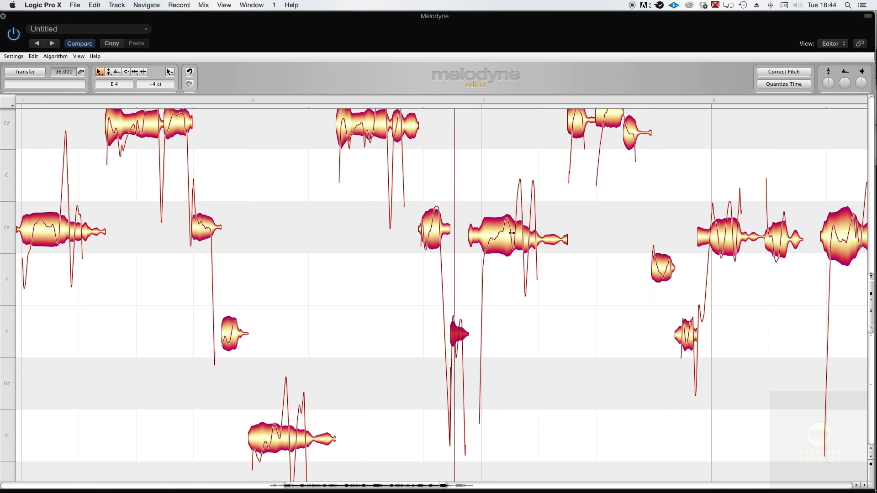
Step: Center the F#4 notes at the start of bar 7 and the group of G#4 notes later in that bar
{"action": "left_click_drag", "start_coordinate": [503, 237], "coordinate": [539, 228]}
{"action": "left_click", "coordinate": [539, 231]}
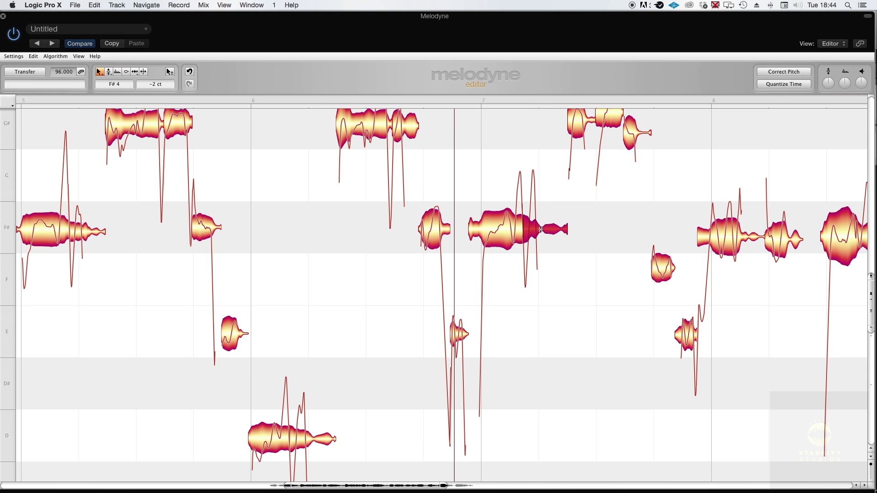
{"action": "scroll", "coordinate": [541, 229], "scroll_direction": "up", "scroll_amount": 3}
{"action": "left_click_drag", "start_coordinate": [603, 185], "coordinate": [637, 193]}
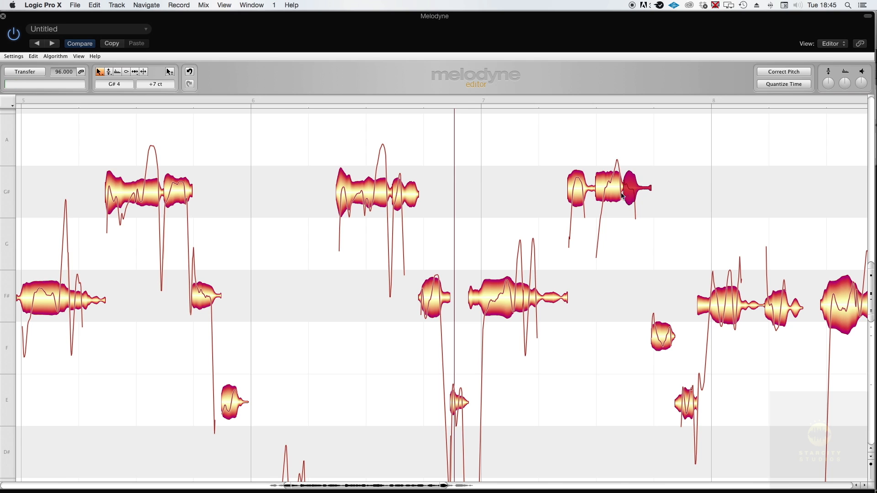
Step: Center the F#4 notes from bar 8 up to the long one leading into bar 9
{"action": "scroll", "coordinate": [685, 361], "scroll_direction": "down", "scroll_amount": 5}
{"action": "scroll", "coordinate": [685, 361], "scroll_direction": "right", "scroll_amount": 2}
{"action": "scroll", "coordinate": [685, 359], "scroll_direction": "up", "scroll_amount": 3}
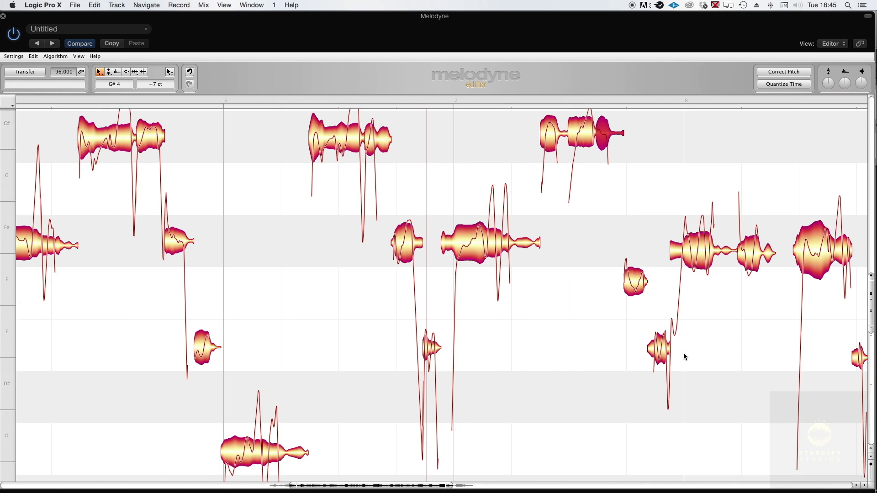
{"action": "scroll", "coordinate": [686, 352], "scroll_direction": "right", "scroll_amount": 6}
{"action": "scroll", "coordinate": [686, 352], "scroll_direction": "left", "scroll_amount": 3}
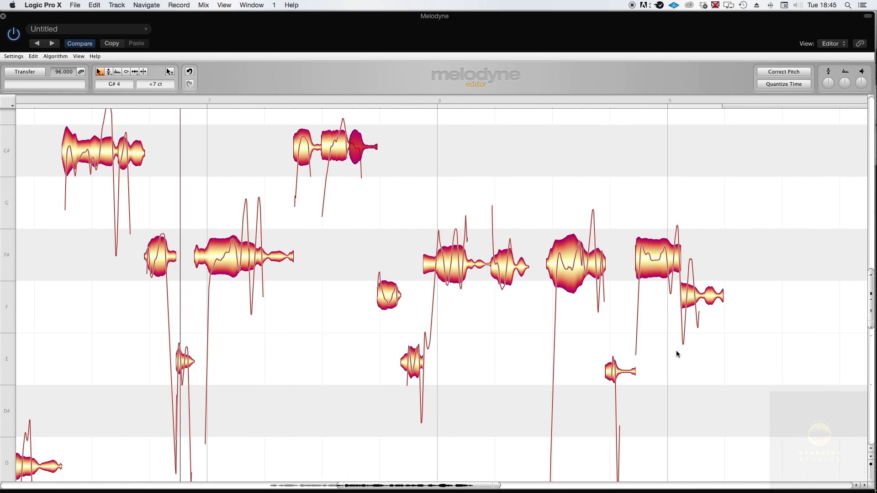
{"action": "double_click", "coordinate": [532, 268]}
{"action": "double_click", "coordinate": [588, 267]}
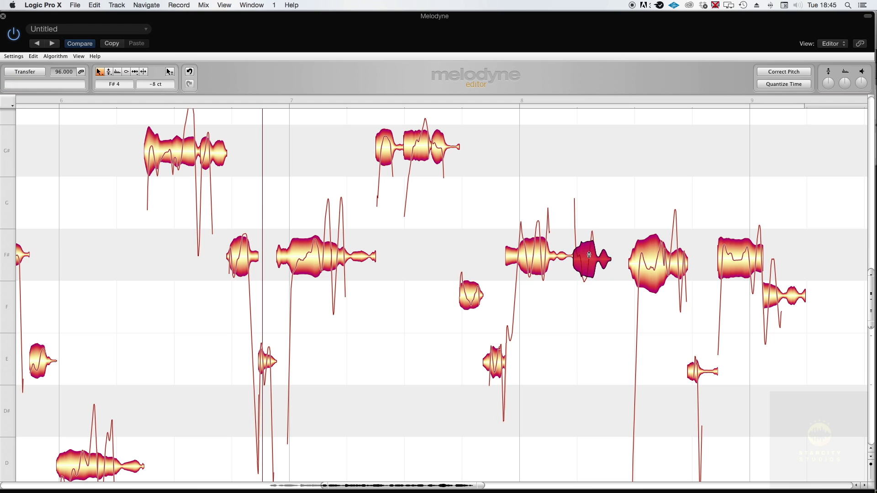
{"action": "double_click", "coordinate": [651, 261]}
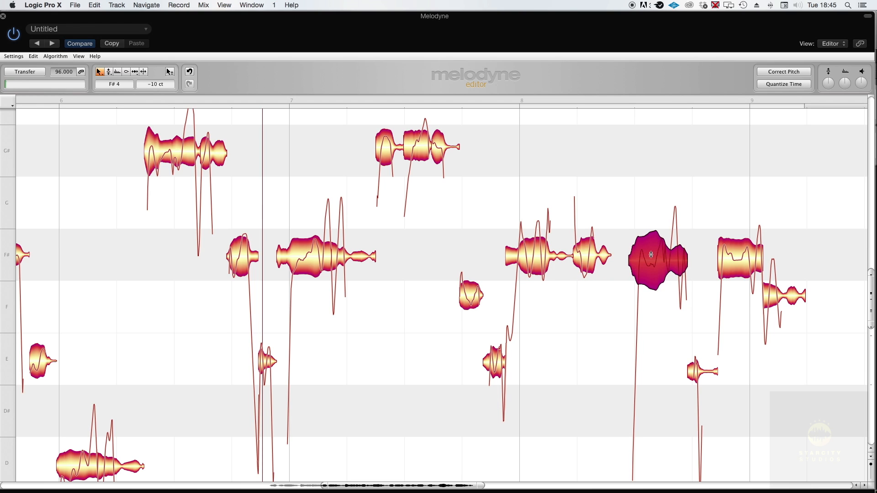
{"action": "double_click", "coordinate": [743, 258]}
Step: Raise the final F4 note at bar 9 to F#4 at -1 ct, and play back the phrase
{"action": "left_click", "coordinate": [778, 301]}
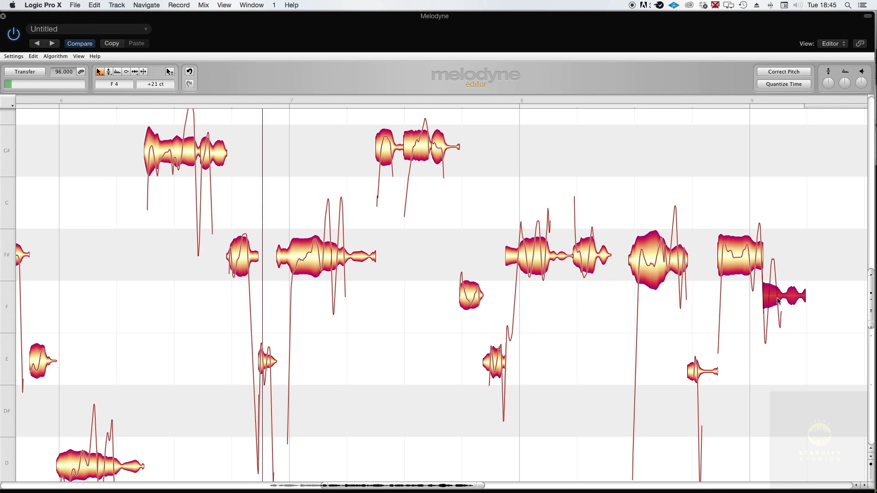
{"action": "left_click_drag", "start_coordinate": [779, 302], "coordinate": [778, 258]}
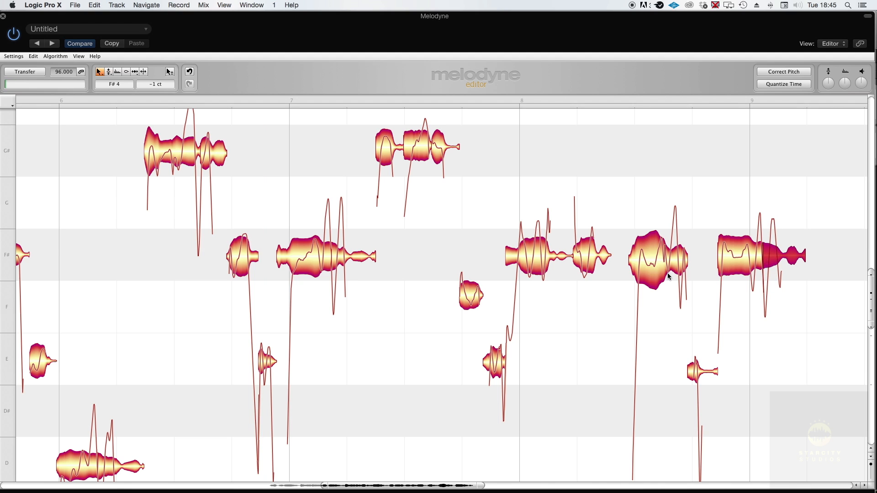
{"action": "key", "text": "space"}
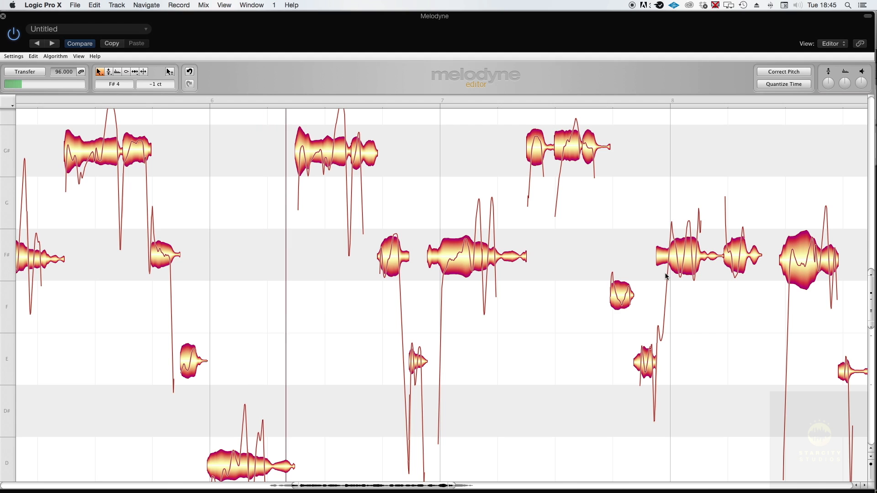
{"action": "scroll", "coordinate": [666, 275], "scroll_direction": "up", "scroll_amount": 2}
{"action": "scroll", "coordinate": [665, 273], "scroll_direction": "right", "scroll_amount": 2}
{"action": "scroll", "coordinate": [666, 273], "scroll_direction": "right", "scroll_amount": 3}
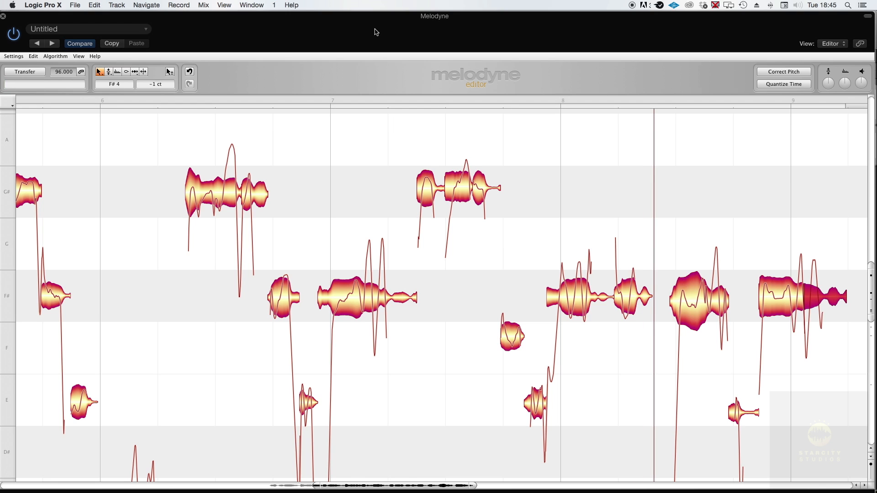
Step: Move the Melodyne window clear of the arrangement timeline and play back the take from around bar 7
{"action": "left_click_drag", "start_coordinate": [375, 32], "coordinate": [419, 241]}
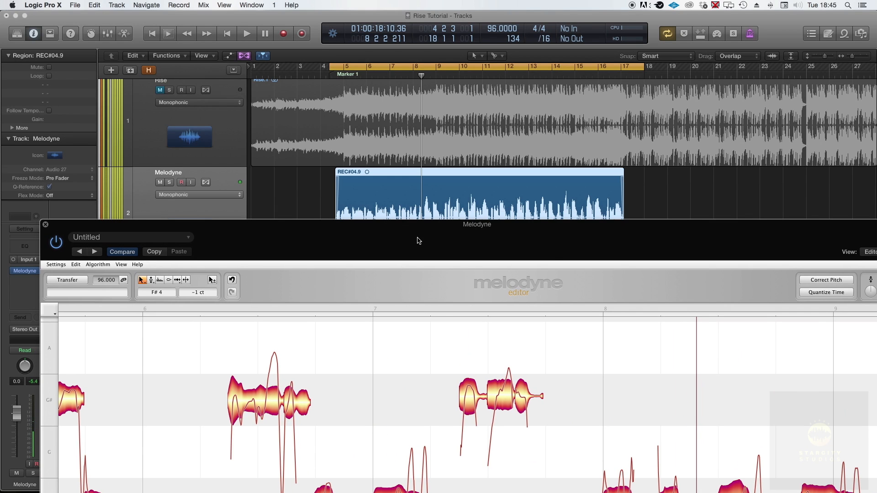
{"action": "left_click", "coordinate": [399, 70]}
{"action": "key", "text": "space"}
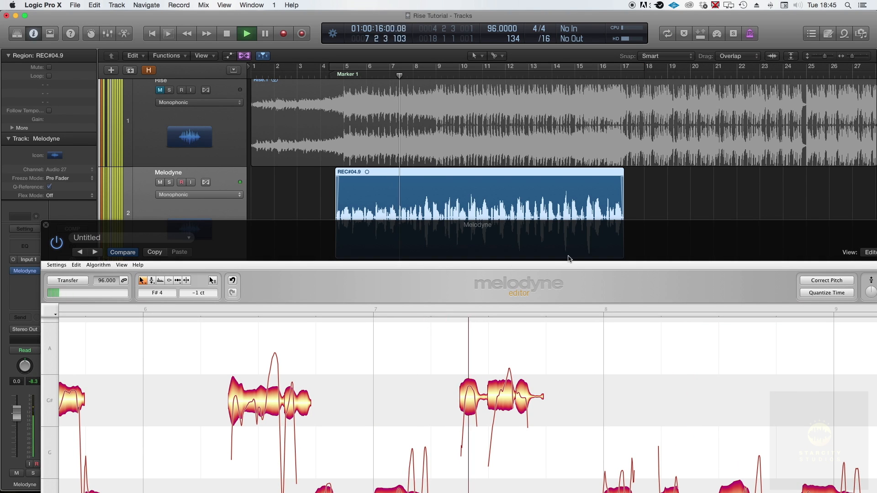
{"action": "left_click_drag", "start_coordinate": [569, 258], "coordinate": [562, 108]}
{"action": "key", "text": "space"}
Step: Raise the middle G#4 note in bar 7 to A4 at -5 ct, reduce its pitch modulation to 56%, and play it back
{"action": "left_click", "coordinate": [497, 245]}
{"action": "left_click_drag", "start_coordinate": [498, 245], "coordinate": [498, 199]}
{"action": "right_click", "coordinate": [497, 201]}
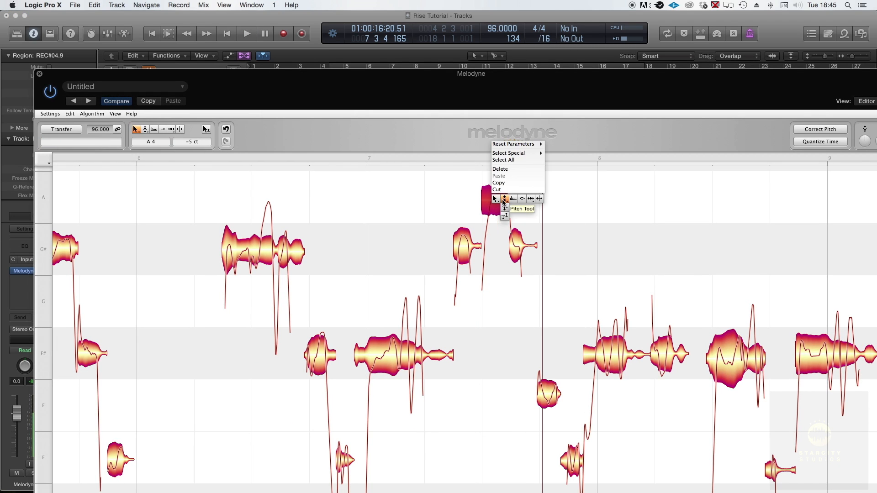
{"action": "left_click", "coordinate": [510, 197]}
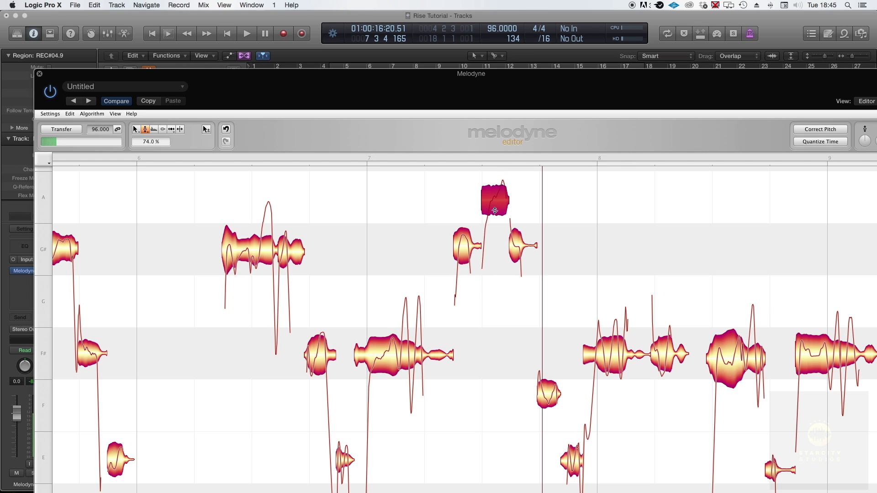
{"action": "key", "text": "space"}
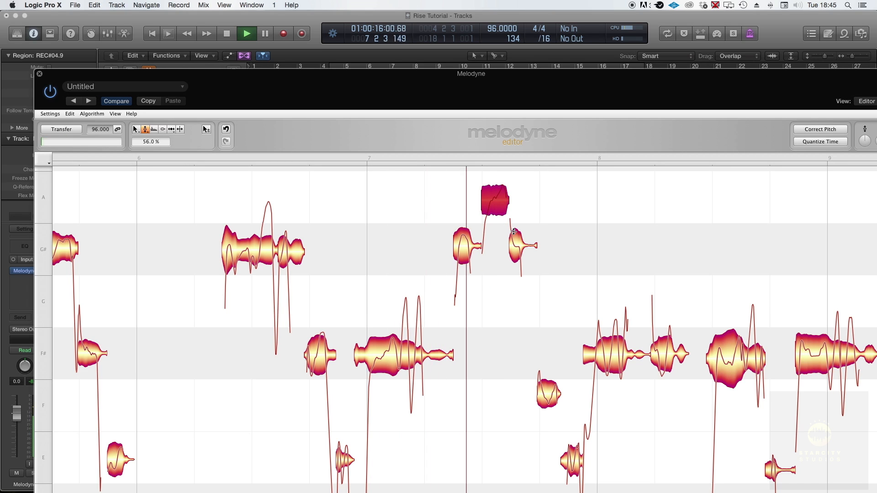
{"action": "key", "text": "space"}
Step: Raise the F4 note before bar 8 to F#4 at -1 ct, and play back the passage
{"action": "right_click", "coordinate": [572, 244]}
{"action": "left_click", "coordinate": [567, 249]}
{"action": "left_click_drag", "start_coordinate": [548, 386], "coordinate": [545, 352]}
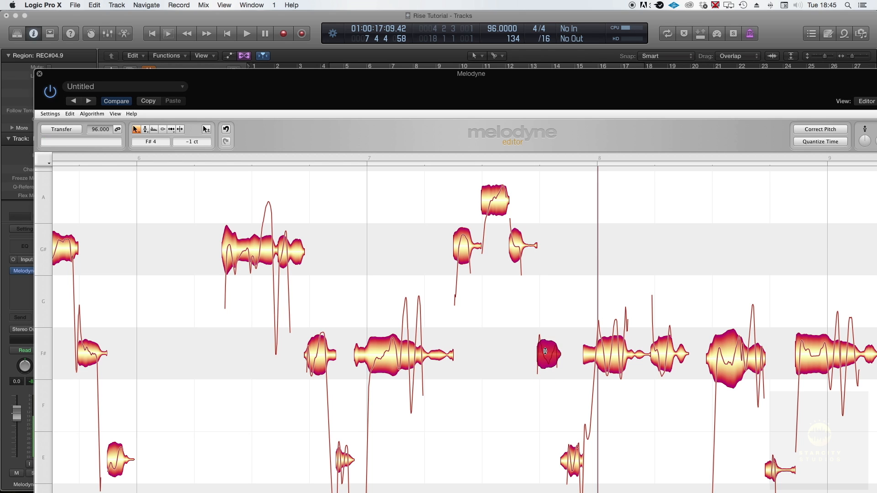
{"action": "key", "text": "space"}
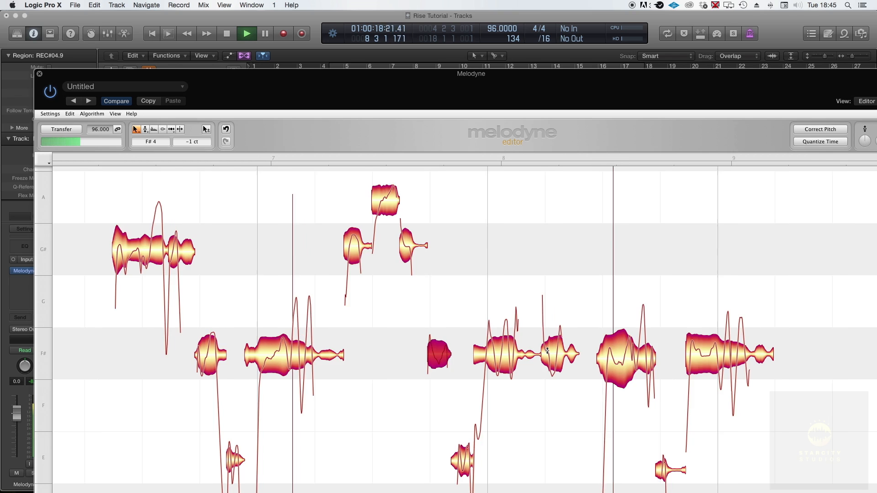
{"action": "key", "text": "space"}
Step: Turn the cycle range on and play back the tuned phrase from its start at Marker 1
{"action": "scroll", "coordinate": [319, 229], "scroll_direction": "left", "scroll_amount": 10}
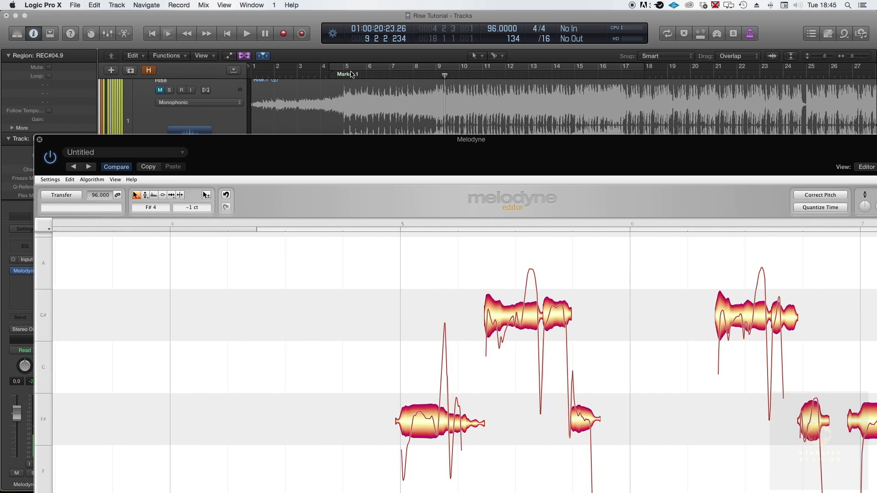
{"action": "left_click", "coordinate": [355, 69]}
{"action": "key", "text": "space"}
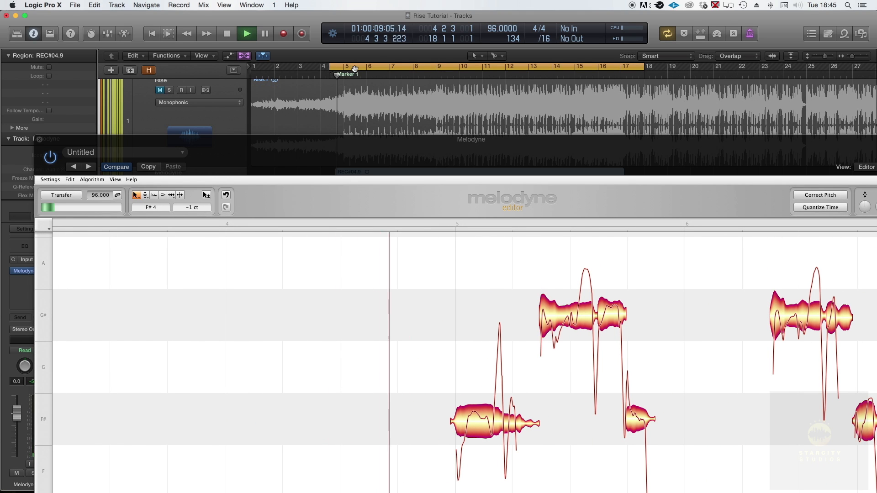
{"action": "left_click_drag", "start_coordinate": [477, 151], "coordinate": [433, 39]}
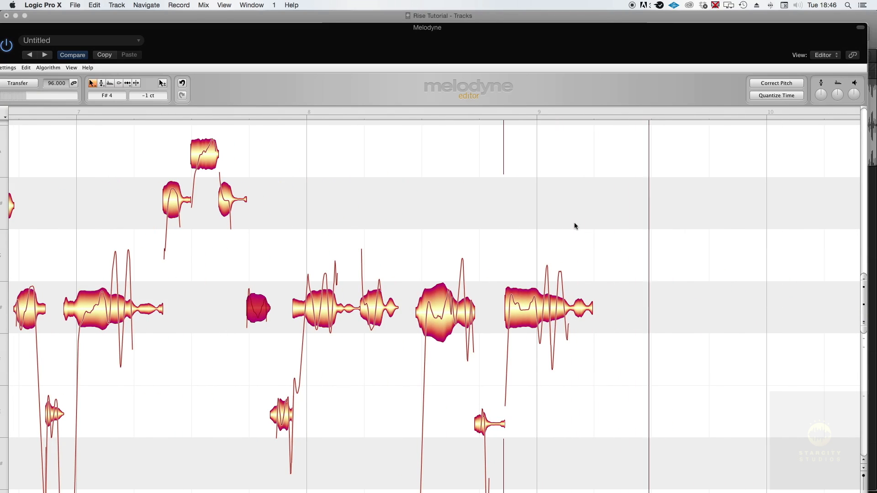
{"action": "left_click_drag", "start_coordinate": [425, 28], "coordinate": [500, 72]}
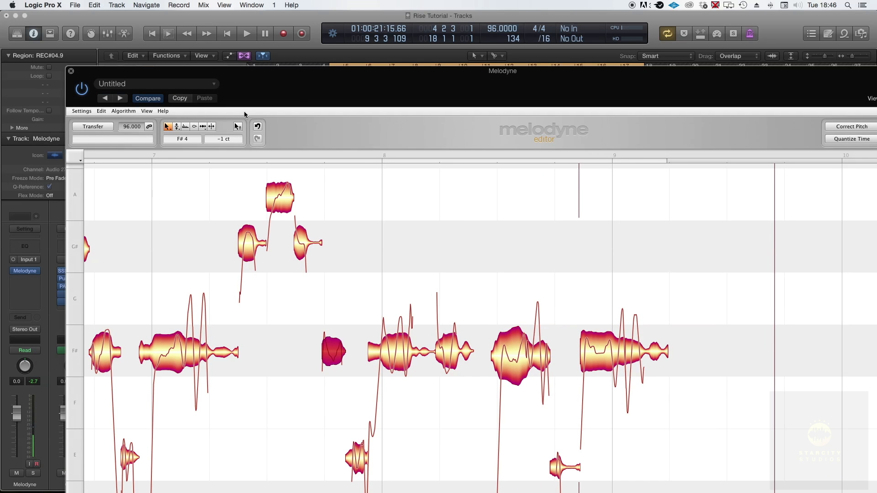
Step: Close the Melodyne window and bounce REC#04.9 in place to a new track named BV 1, muting the source region
{"action": "left_click", "coordinate": [71, 71]}
{"action": "scroll", "coordinate": [365, 117], "scroll_direction": "down", "scroll_amount": 5}
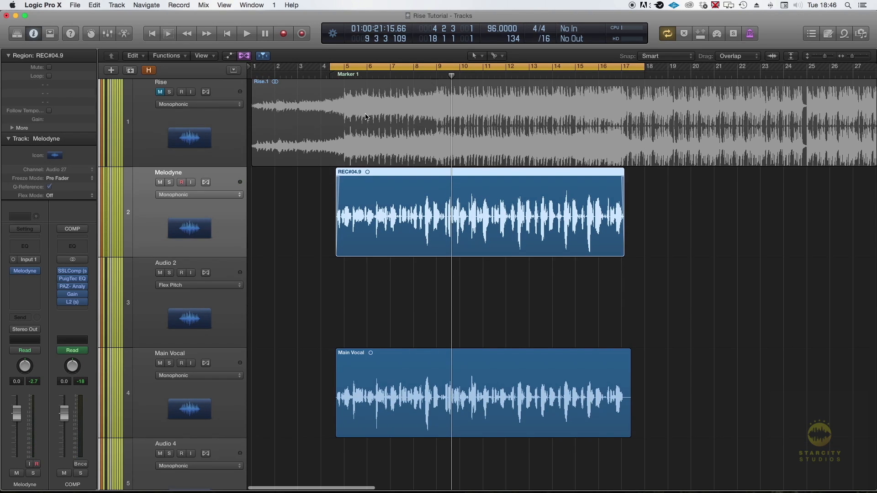
{"action": "key", "text": "super+Left"}
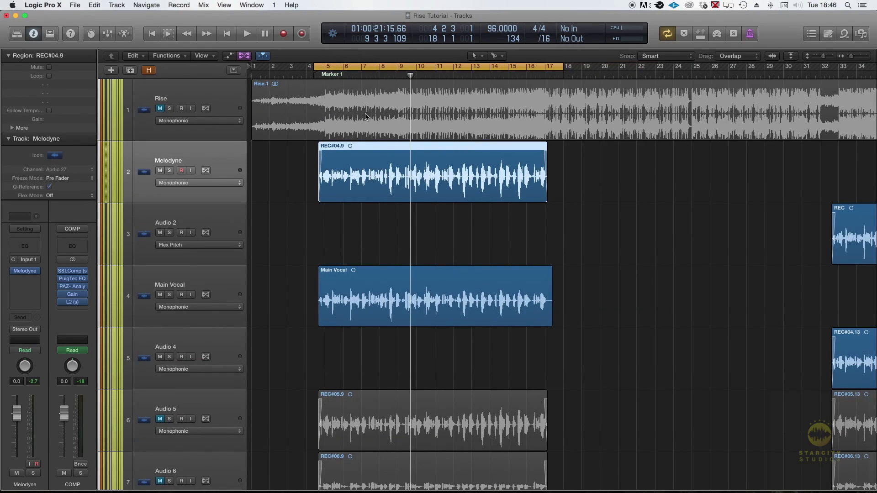
{"action": "key", "text": "super+Up"}
{"action": "key", "text": "super+Up"}
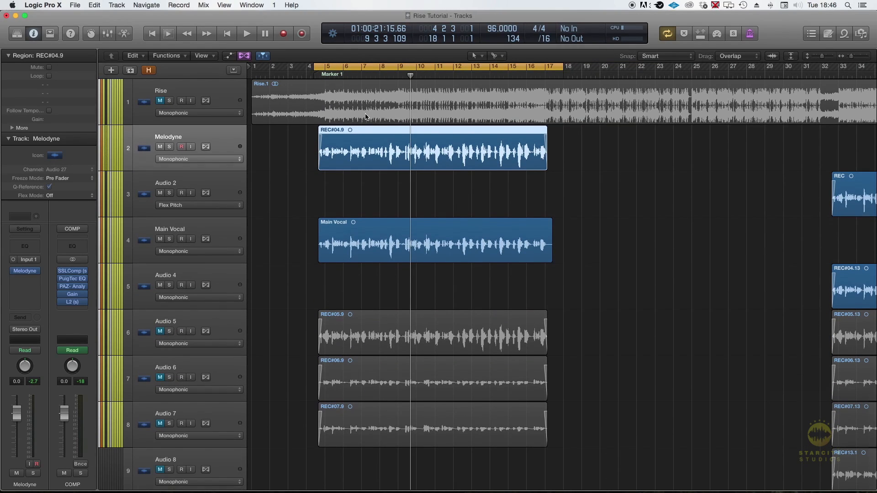
{"action": "scroll", "coordinate": [372, 182], "scroll_direction": "down", "scroll_amount": 2}
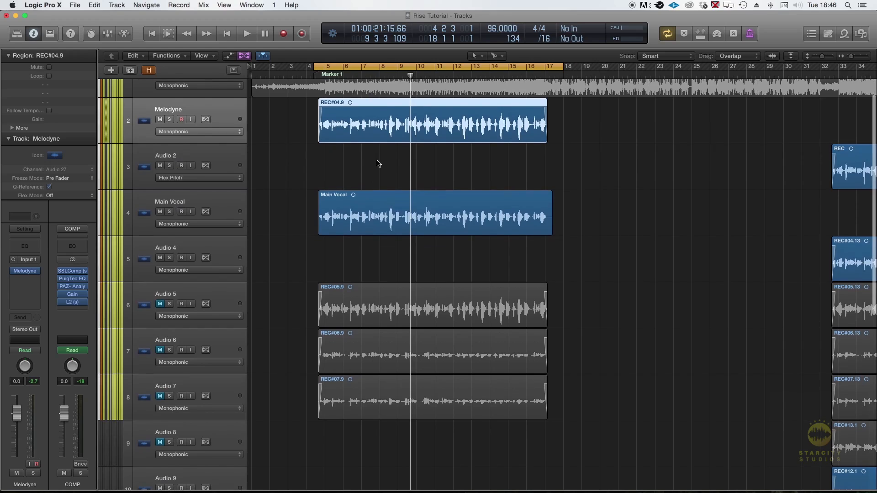
{"action": "key", "text": "super+Up"}
{"action": "key", "text": "super+Left"}
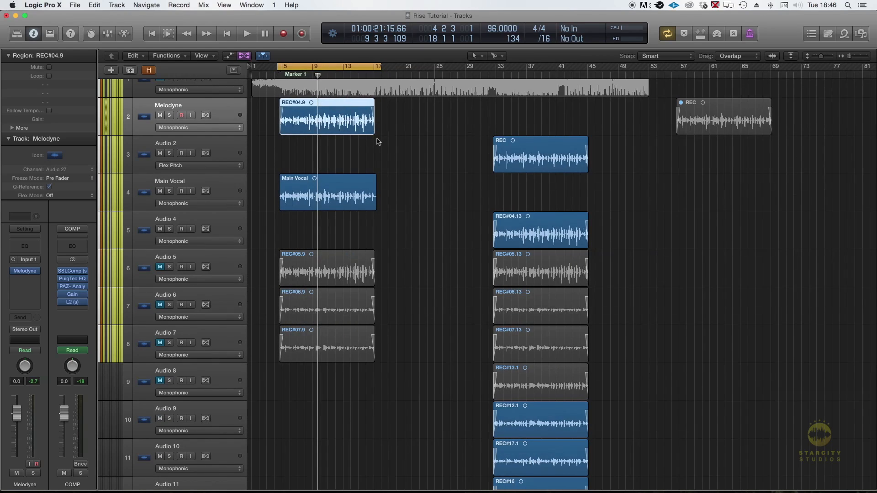
{"action": "right_click", "coordinate": [325, 108]}
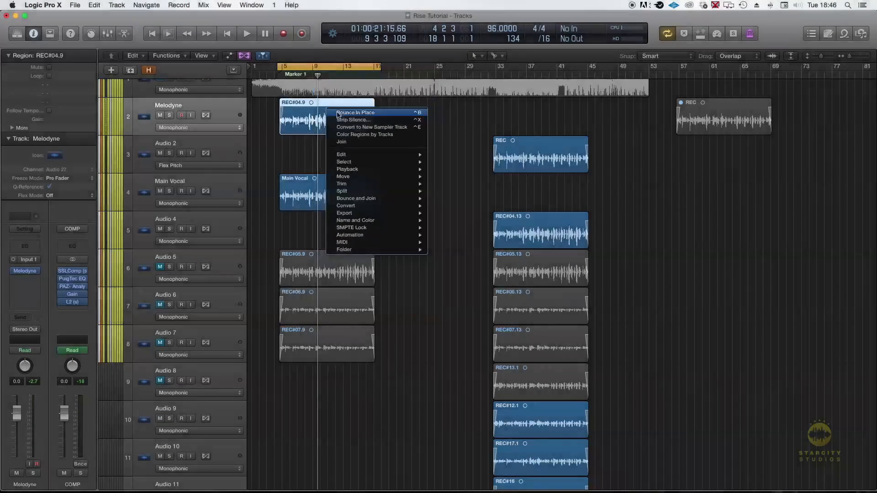
{"action": "left_click", "coordinate": [354, 106]}
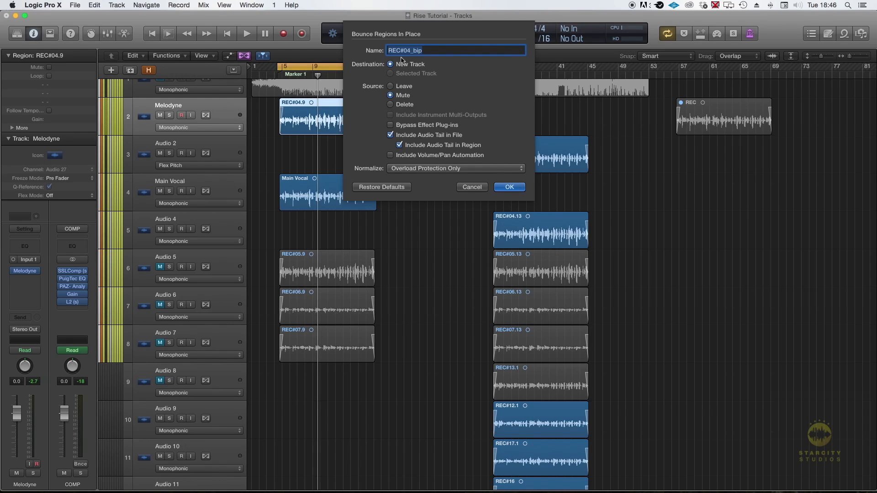
{"action": "type", "text": "BV 1"}
{"action": "key", "text": "Return"}
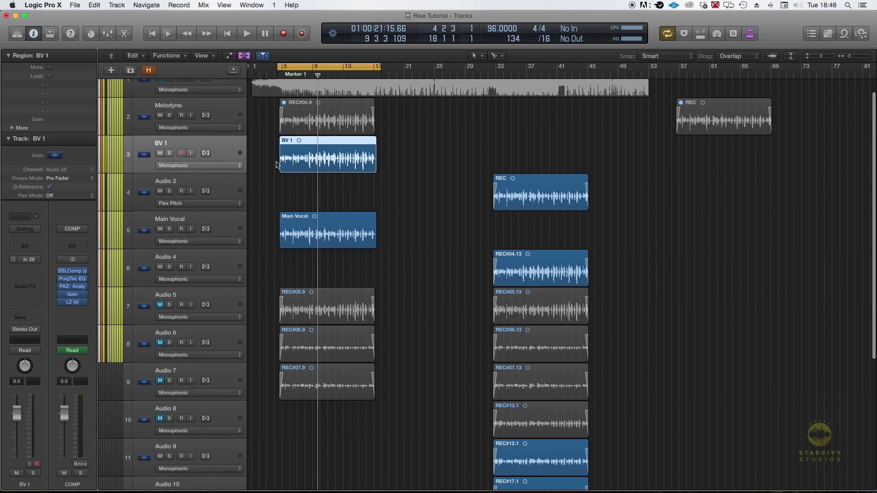
Step: Reorder the tracks so that BV 1 sits directly below Main Vocal, and deselect its region
{"action": "mouse_move", "coordinate": [304, 158]}
{"action": "left_mouse_down"}
{"action": "mouse_move", "coordinate": [307, 265]}
{"action": "mouse_move", "coordinate": [303, 146]}
{"action": "left_mouse_up"}
{"action": "left_click_drag", "start_coordinate": [223, 144], "coordinate": [231, 226]}
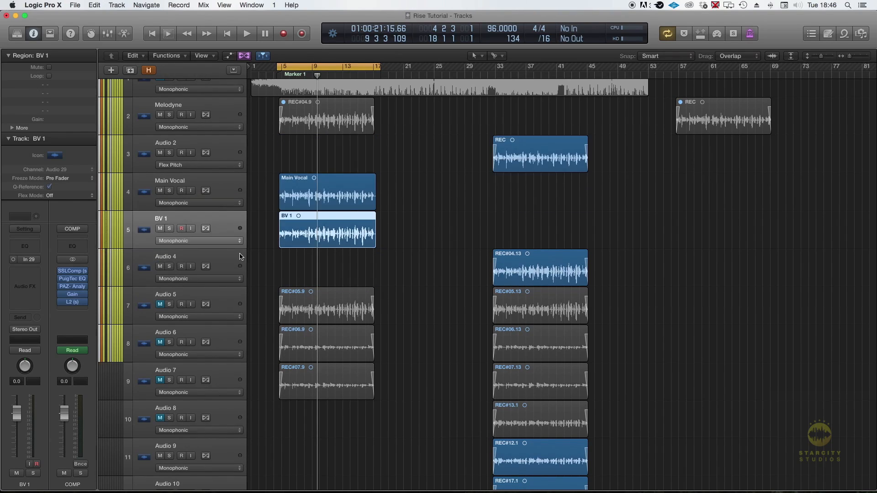
{"action": "left_click", "coordinate": [272, 187]}
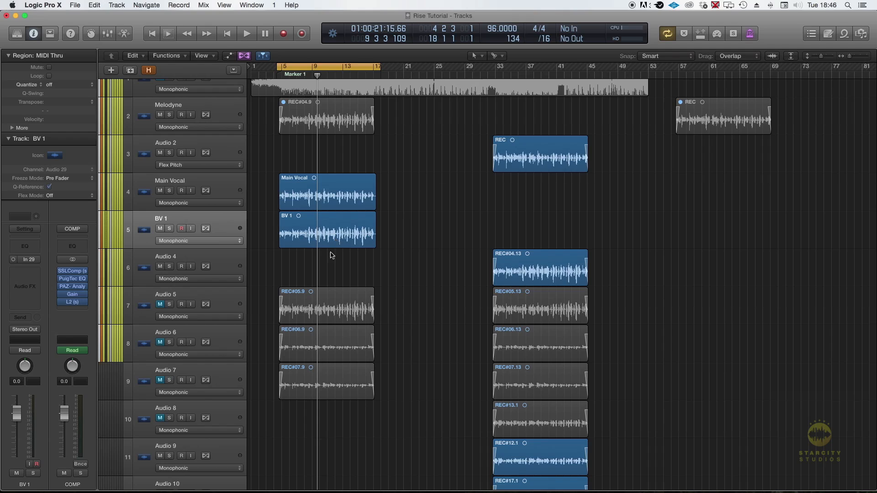
Step: Delete the REC region on Audio 2 and the REC#04.13 region on Audio 4 near bar 33
{"action": "left_click_drag", "start_coordinate": [544, 164], "coordinate": [525, 160]}
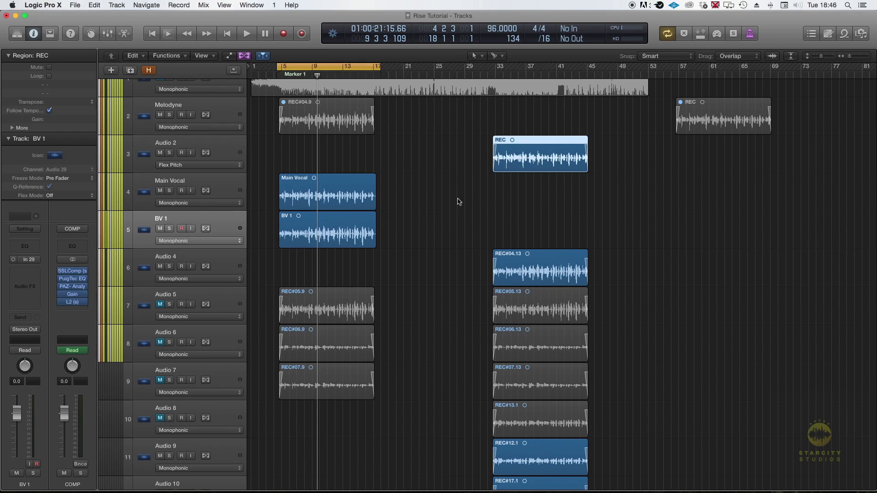
{"action": "left_click", "coordinate": [531, 169]}
{"action": "key", "text": "Delete"}
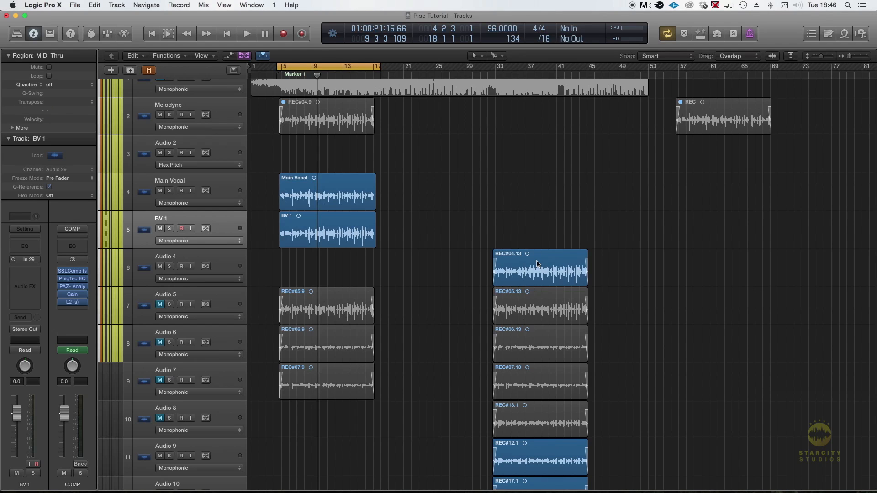
{"action": "left_click", "coordinate": [537, 264]}
{"action": "key", "text": "Delete"}
Step: Copy the Main Vocal and BV 1 regions to just before bar 33, aligned with the start of REC#05.13
{"action": "left_click_drag", "start_coordinate": [519, 244], "coordinate": [572, 198]}
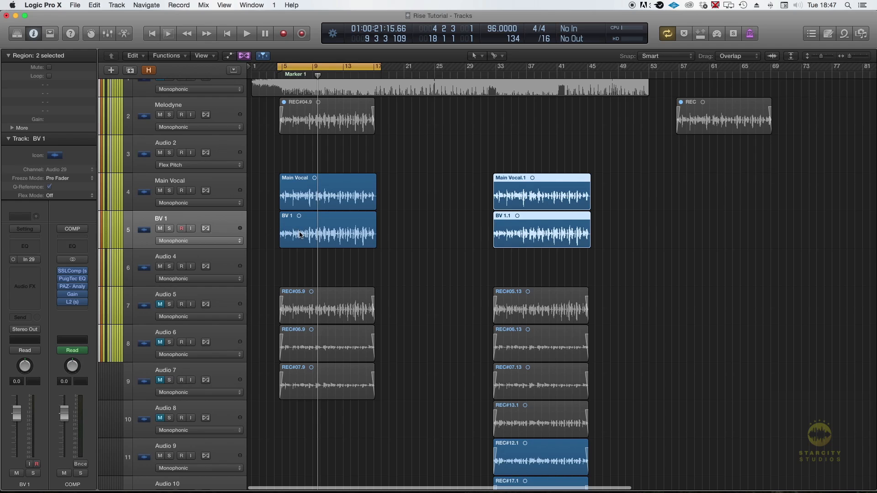
{"action": "key", "text": "super+Down"}
{"action": "key", "text": "super+Down"}
{"action": "key", "text": "super+Down"}
{"action": "key", "text": "super+Right"}
{"action": "key", "text": "super+Right"}
{"action": "key", "text": "super+Right"}
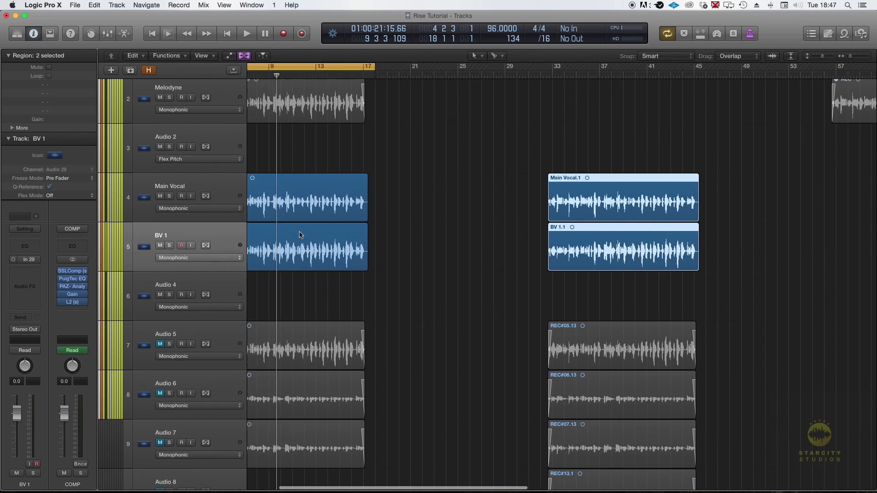
Step: Unmute Audio 6, start playback, and mute the Main Vocal and BV 1 tracks to hear it alone
{"action": "left_click", "coordinate": [160, 393]}
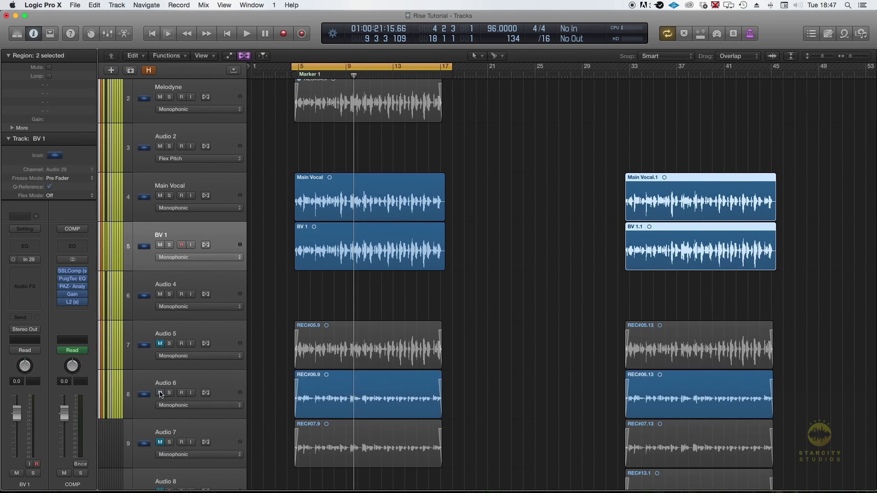
{"action": "key", "text": "space"}
{"action": "left_click", "coordinate": [160, 195]}
{"action": "left_click", "coordinate": [160, 245]}
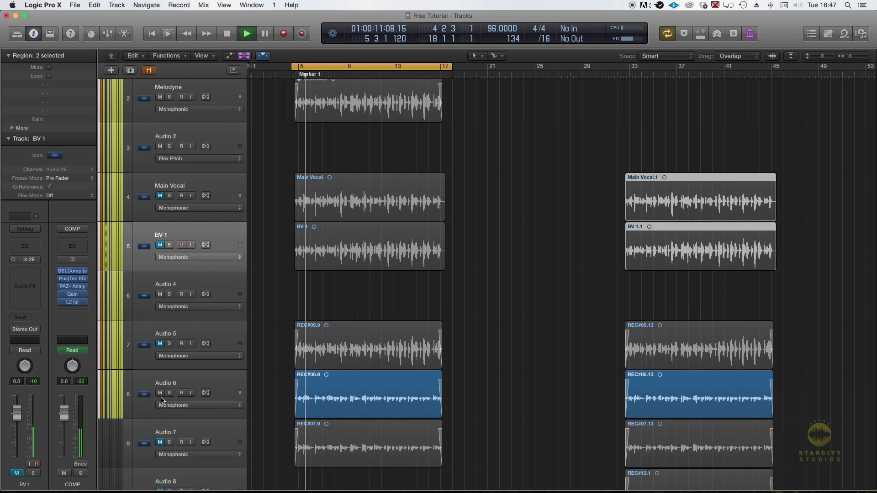
Step: Stop playback and select the Melodyne track
{"action": "scroll", "coordinate": [179, 370], "scroll_direction": "up", "scroll_amount": 3}
{"action": "key", "text": "space"}
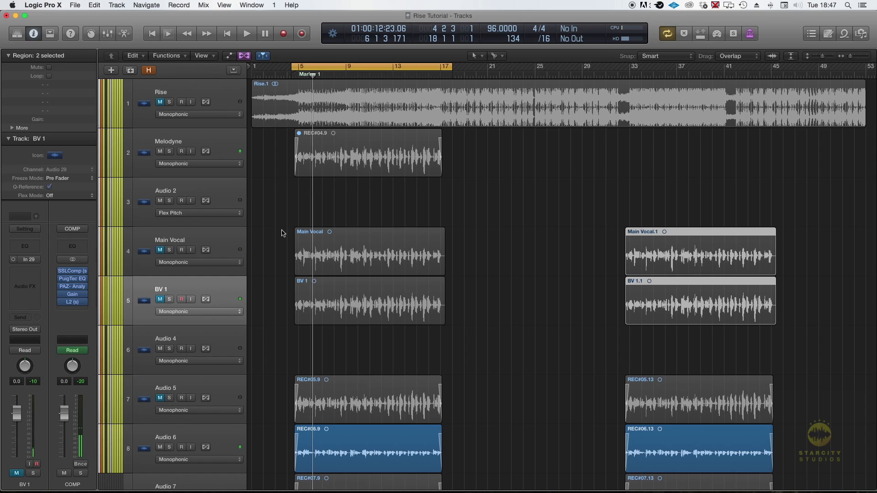
{"action": "scroll", "coordinate": [267, 201], "scroll_direction": "down", "scroll_amount": 2}
{"action": "left_click", "coordinate": [224, 133]}
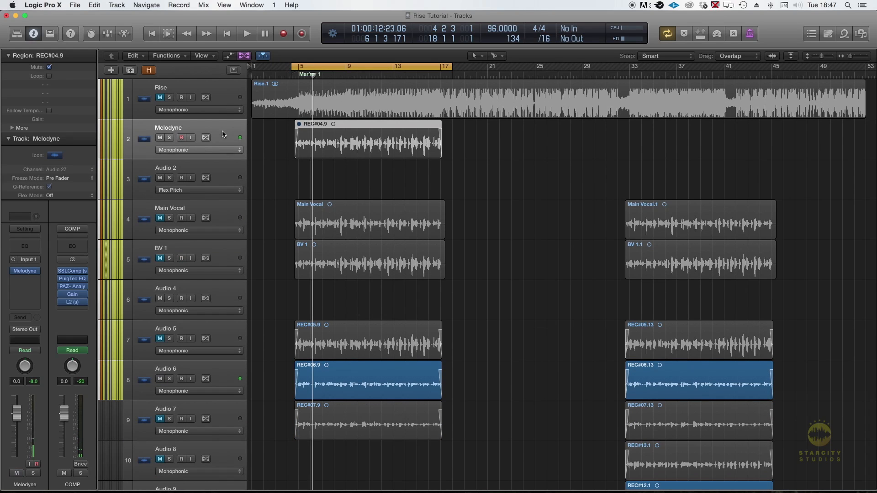
Step: Open the Melodyne plug-in of the Melodyne track and examine the pitches of all notes in the transferred vocal phrase
{"action": "scroll", "coordinate": [334, 241], "scroll_direction": "down", "scroll_amount": 5}
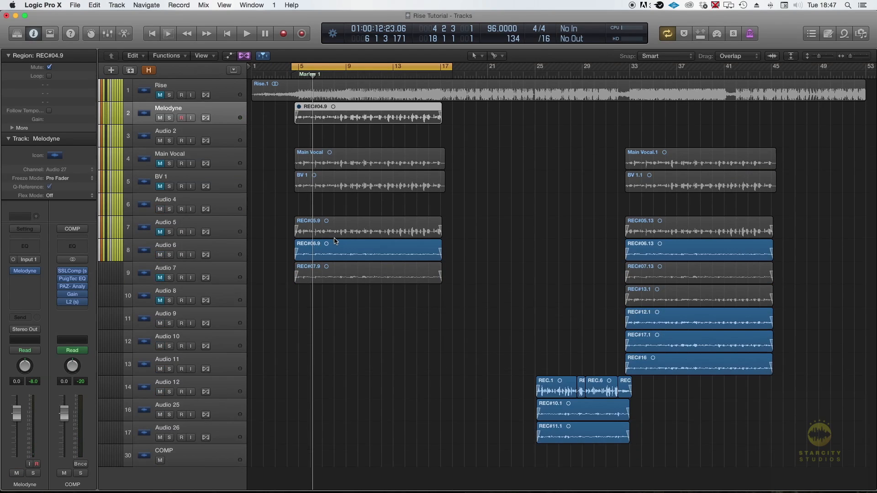
{"action": "scroll", "coordinate": [334, 241], "scroll_direction": "left", "scroll_amount": 2}
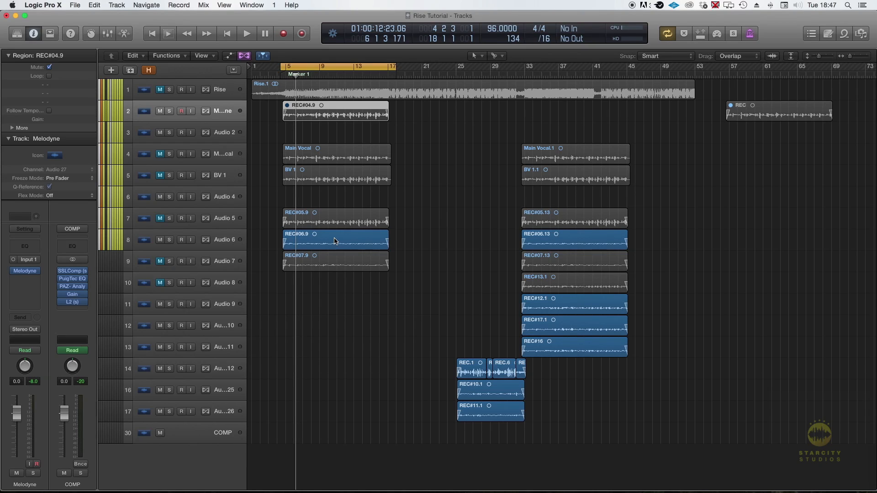
{"action": "scroll", "coordinate": [336, 241], "scroll_direction": "right", "scroll_amount": 2}
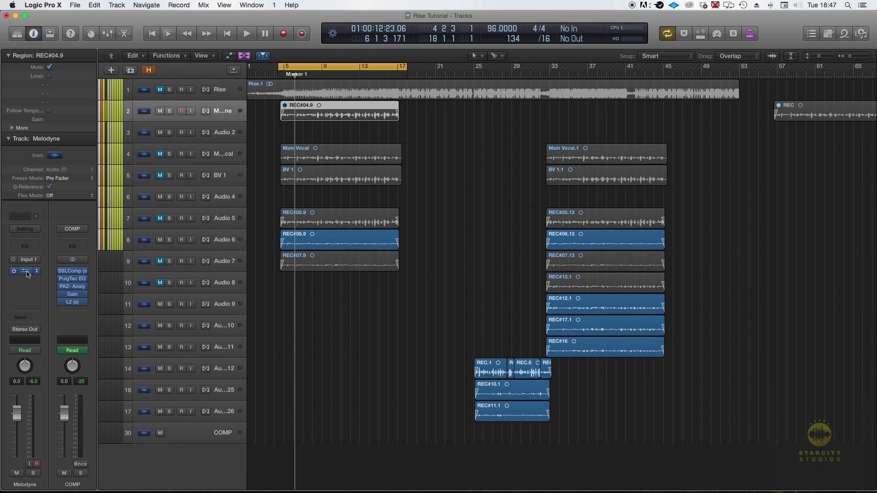
{"action": "left_click", "coordinate": [26, 271]}
{"action": "scroll", "coordinate": [392, 265], "scroll_direction": "up", "scroll_amount": 5}
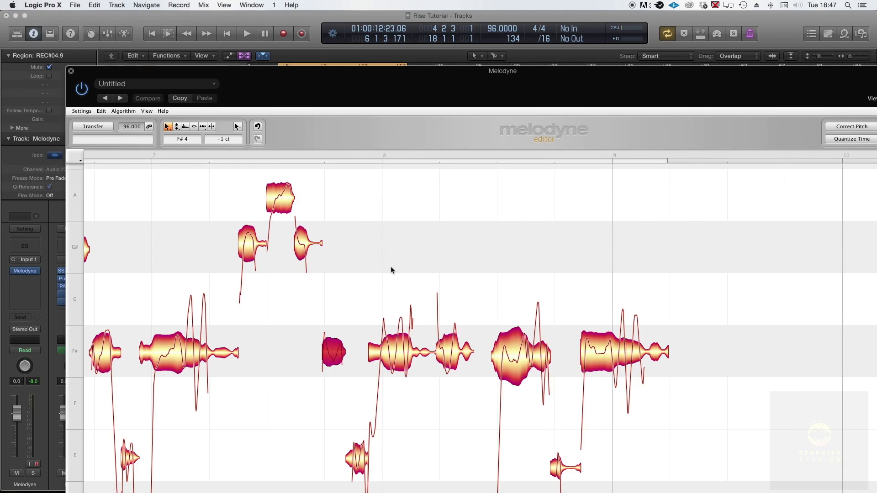
{"action": "scroll", "coordinate": [393, 266], "scroll_direction": "down", "scroll_amount": 10}
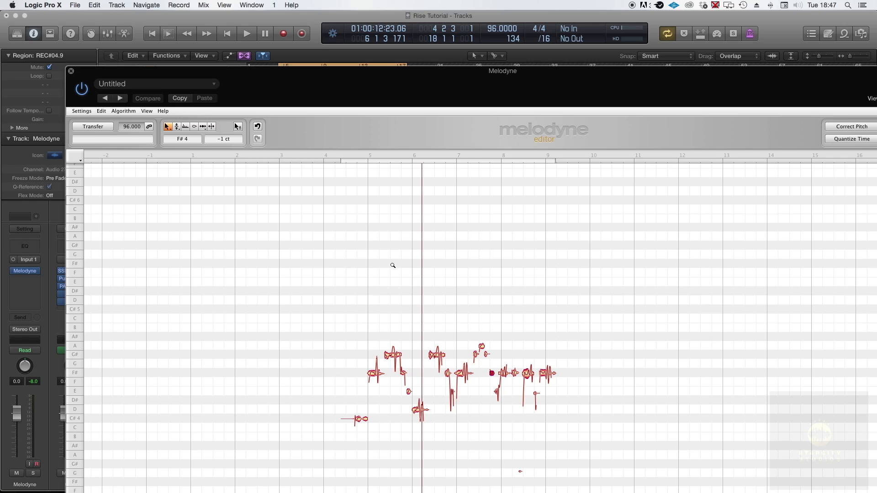
{"action": "scroll", "coordinate": [393, 265], "scroll_direction": "up", "scroll_amount": 4}
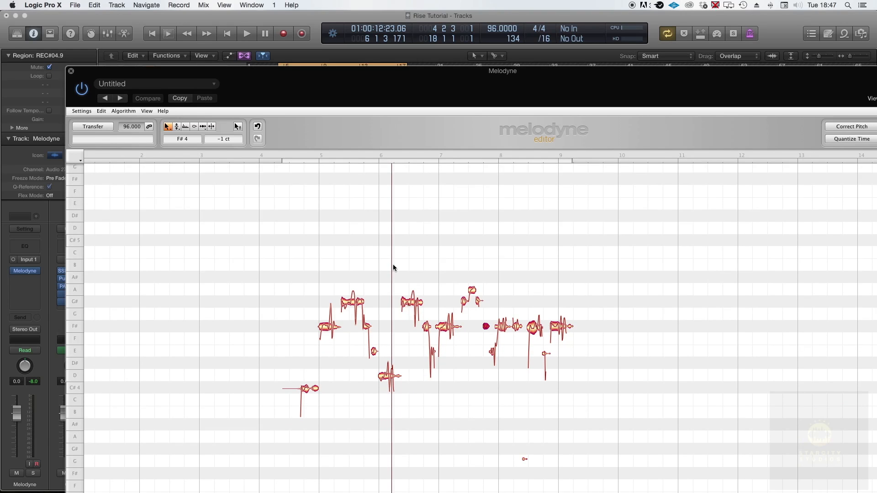
{"action": "scroll", "coordinate": [393, 265], "scroll_direction": "up", "scroll_amount": 1}
{"action": "scroll", "coordinate": [394, 263], "scroll_direction": "up", "scroll_amount": 3}
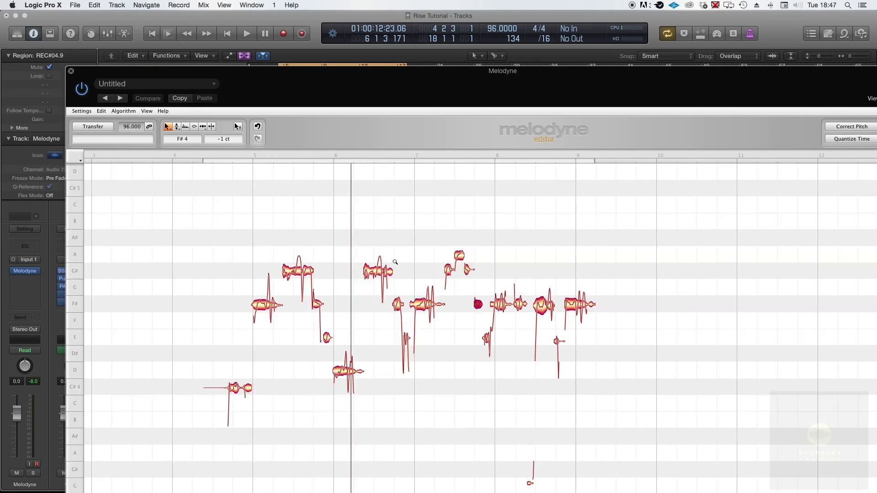
{"action": "scroll", "coordinate": [395, 262], "scroll_direction": "down", "scroll_amount": 3}
{"action": "scroll", "coordinate": [395, 262], "scroll_direction": "up", "scroll_amount": 3}
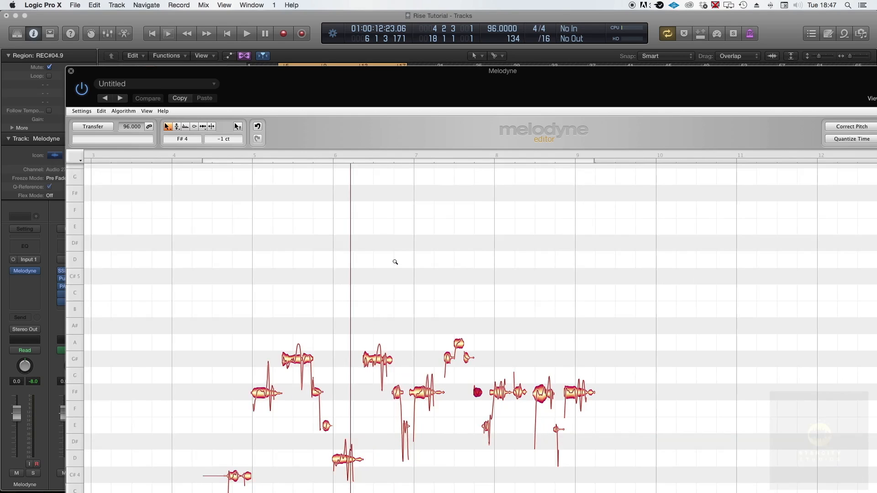
{"action": "scroll", "coordinate": [395, 261], "scroll_direction": "down", "scroll_amount": 3}
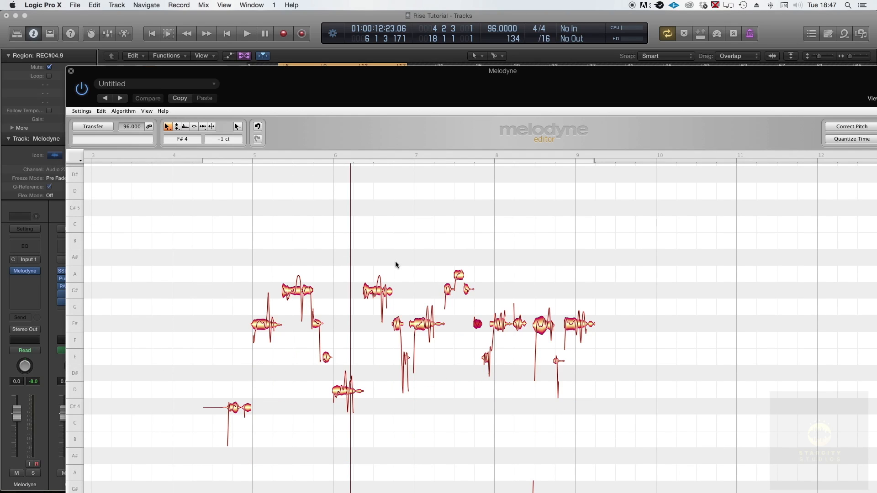